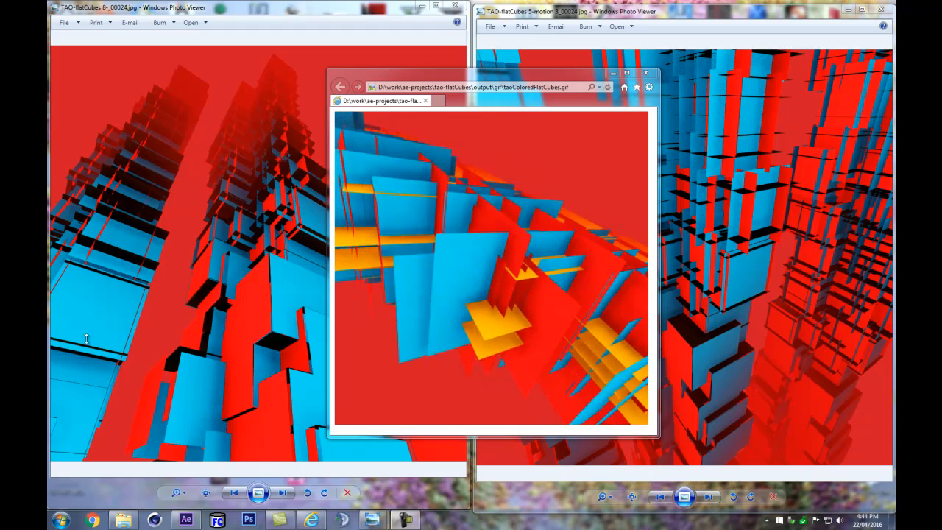
drag(390, 77, 392, 87)
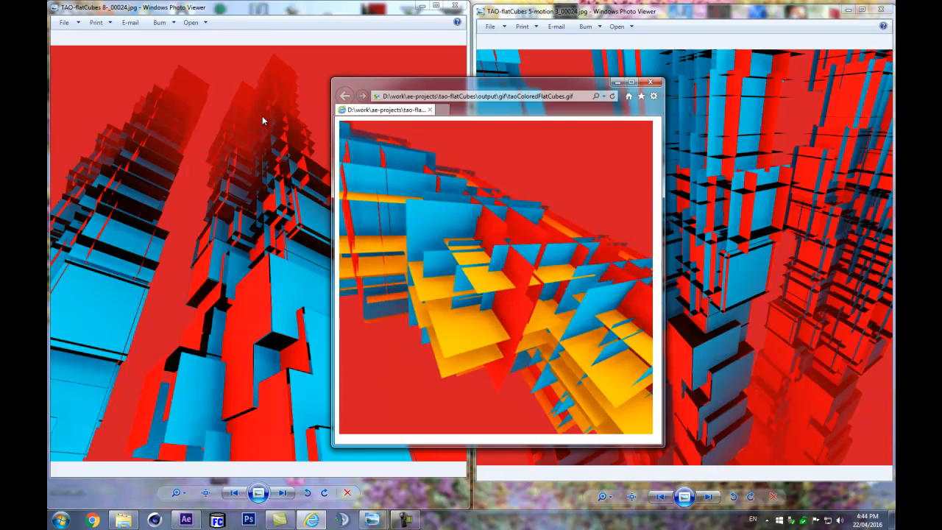
mouse_move(388, 85)
mouse_down()
mouse_move(344, 70)
mouse_move(381, 70)
mouse_up()
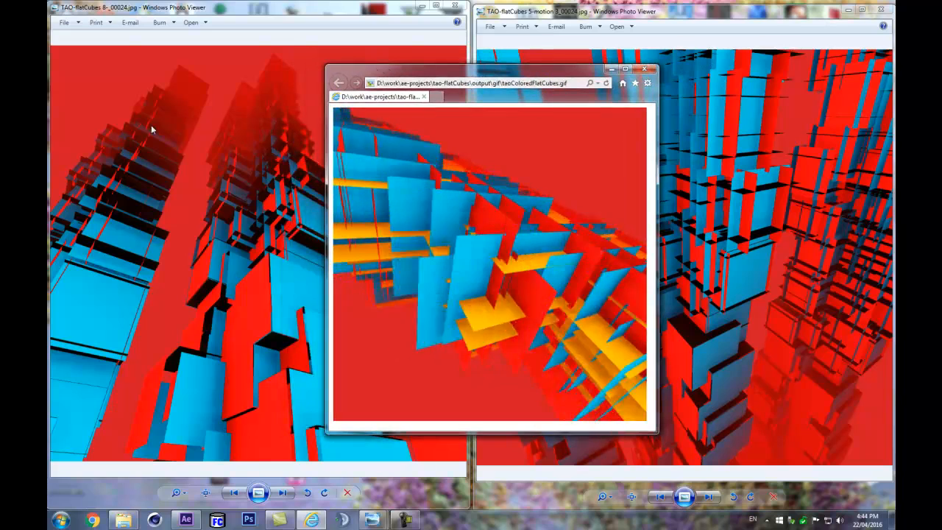
Step: Switch to After Effects and create a new composition with a height of 1080 px
mouse_move(188, 523)
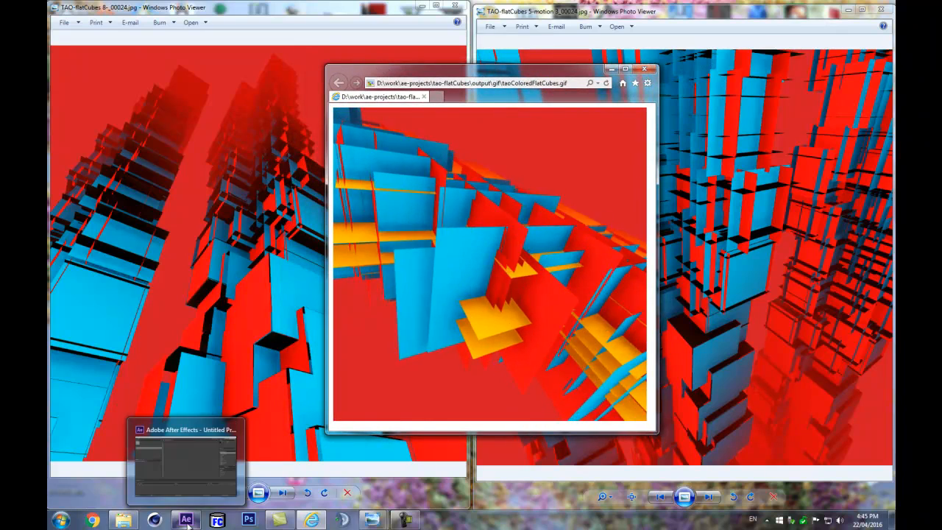
click(185, 464)
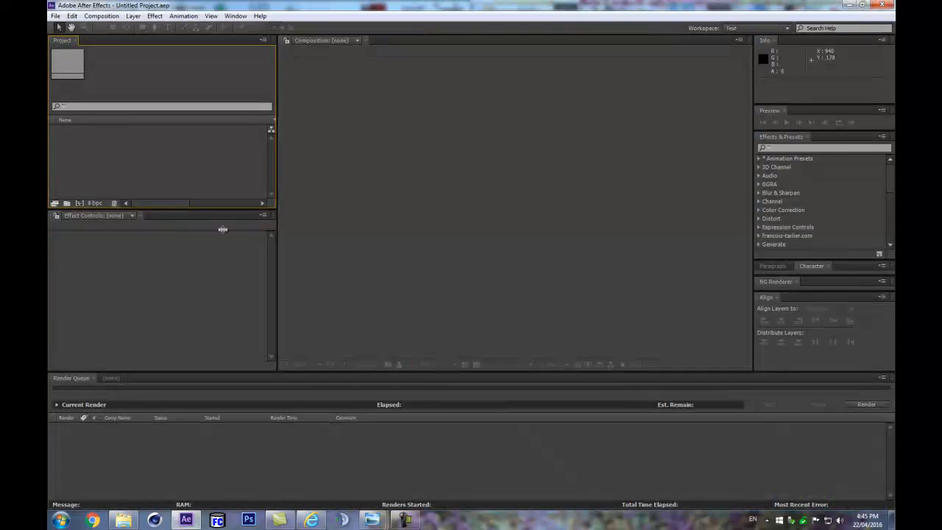
drag(177, 206, 148, 237)
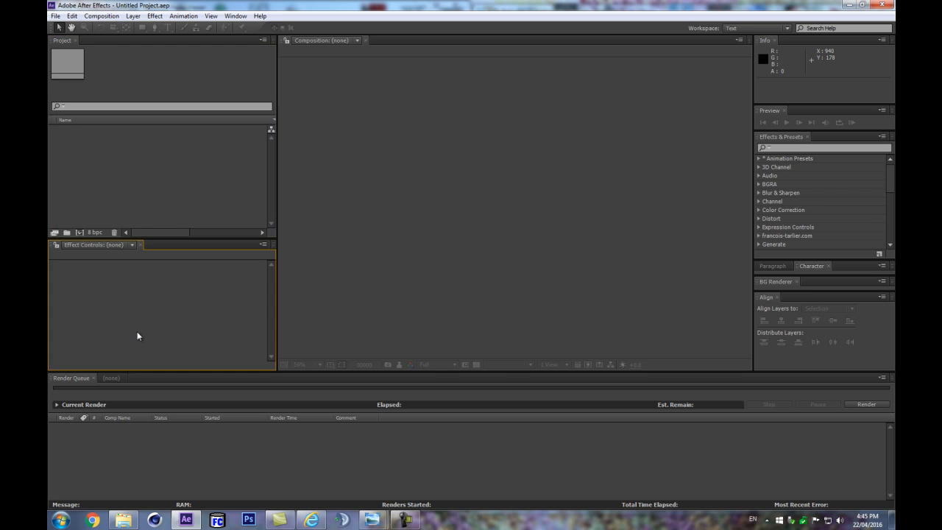
key(ctrl+n)
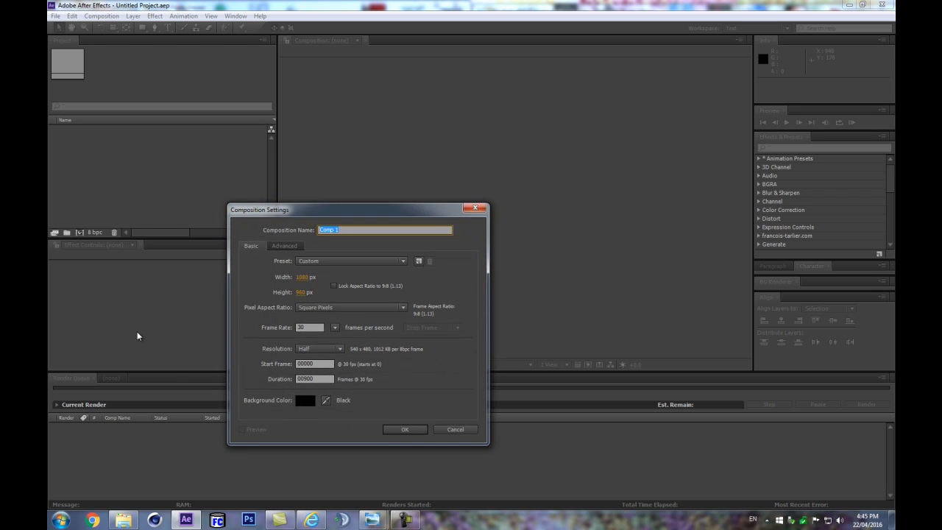
click(301, 292)
text(1080)
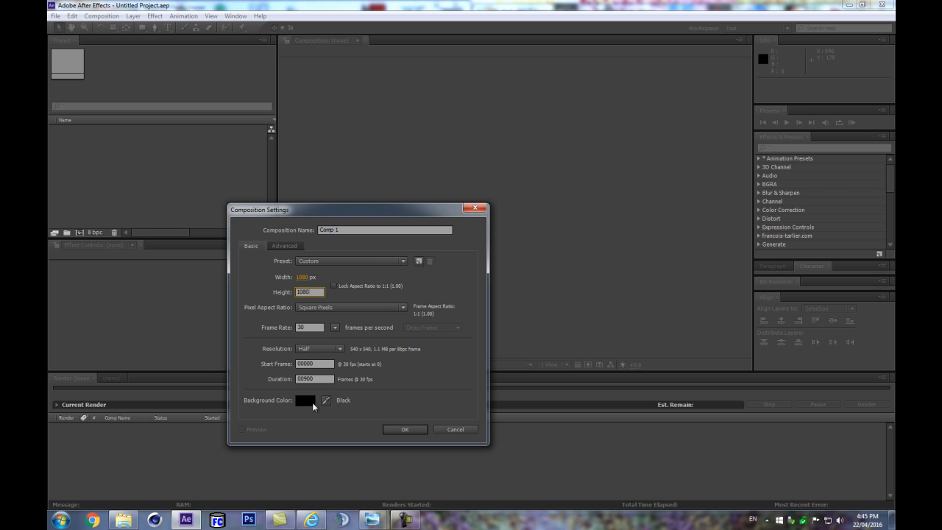
click(402, 427)
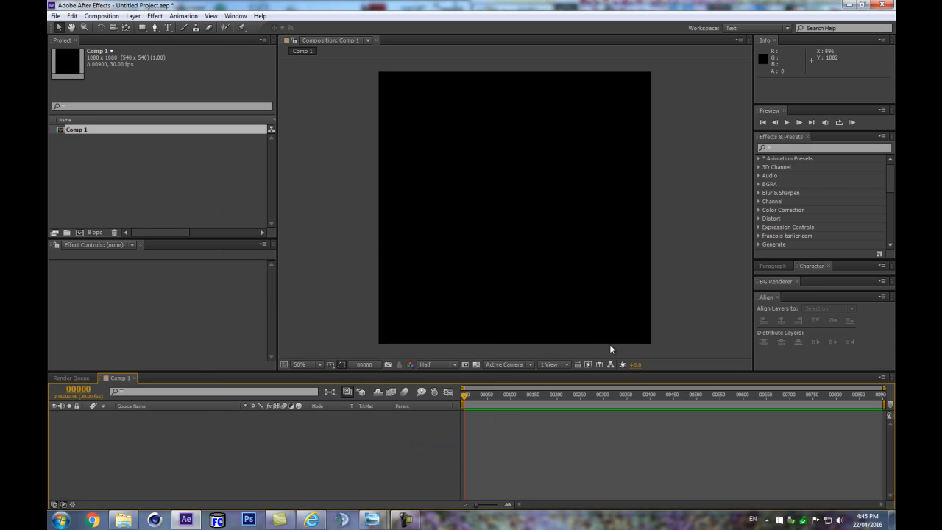
Step: Add a composition-sized solid layer named TAO
key(ctrl+y)
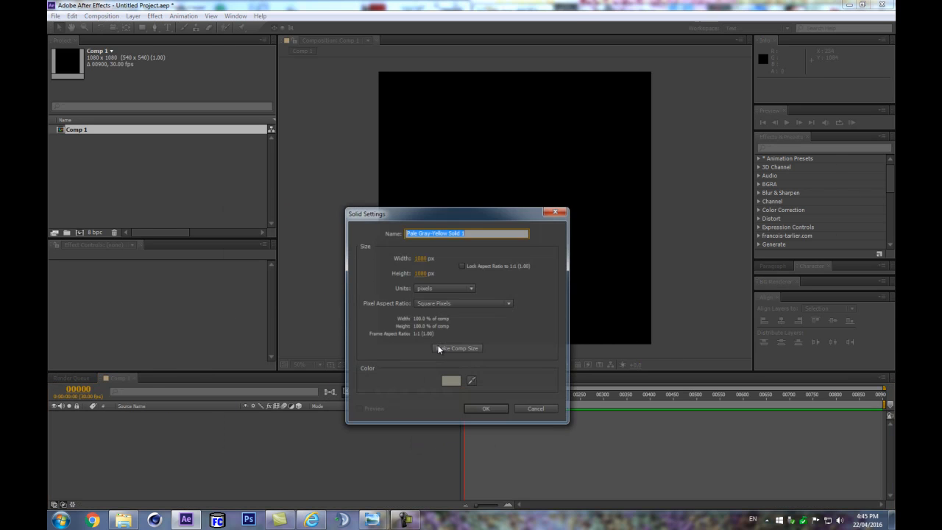
text(TAO)
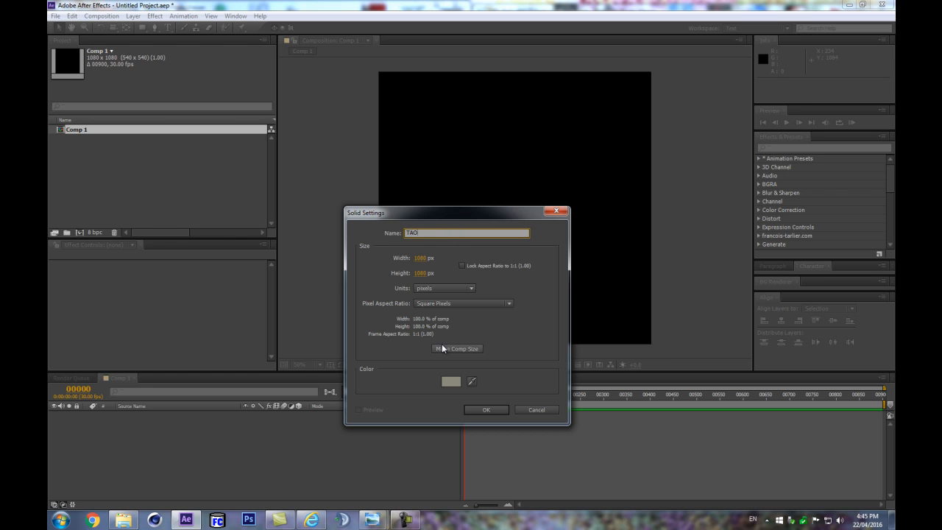
key(Return)
Step: Find the Trapcode Tao effect by searching for "tao" and apply it to the TAO solid layer
click(783, 147)
text(tao)
click(780, 169)
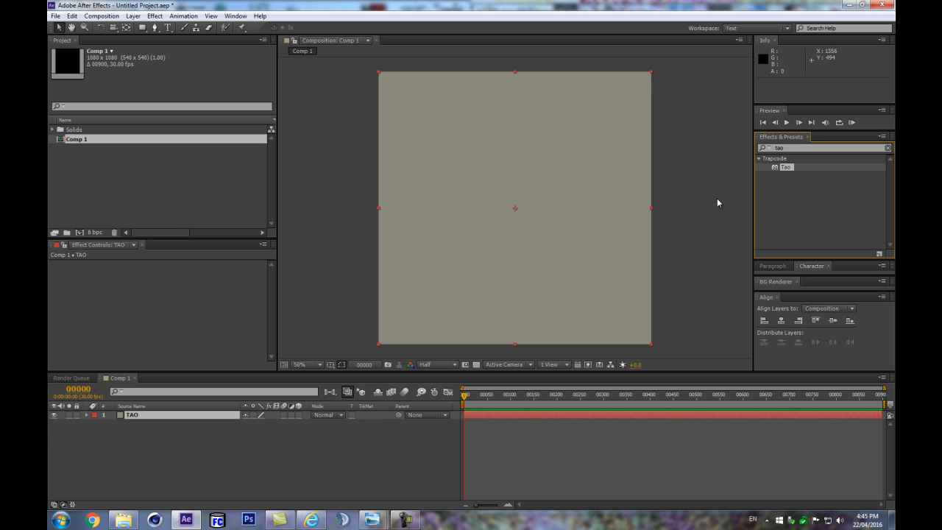
drag(781, 168, 179, 416)
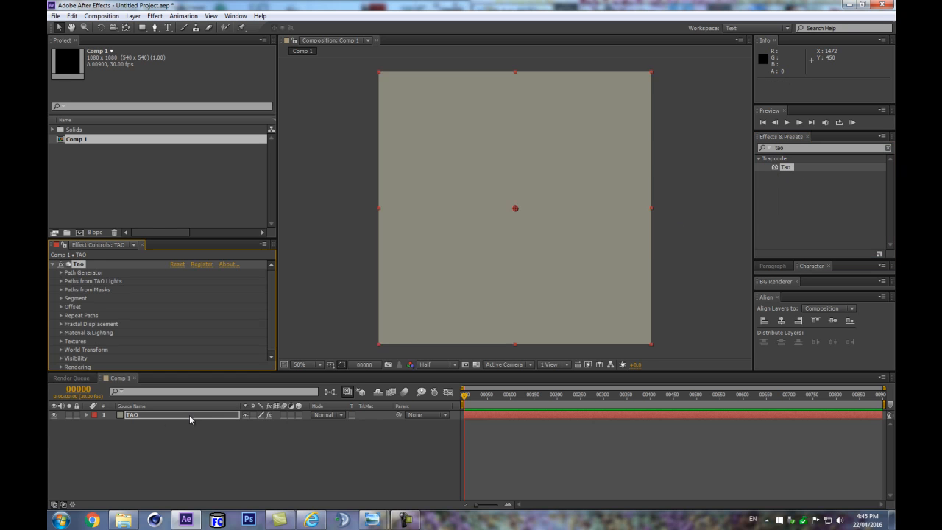
click(249, 451)
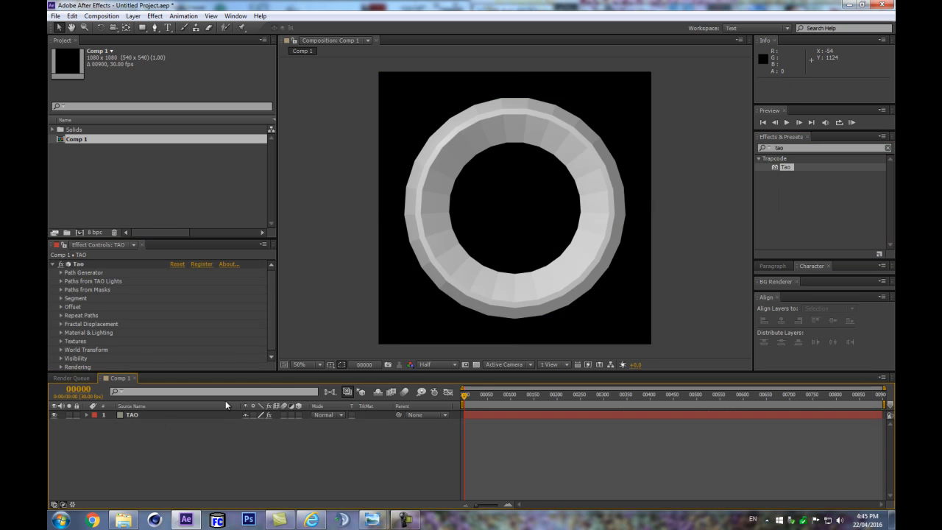
Step: Disable and re-enable the Tao effect to compare the solid with and without it
click(61, 264)
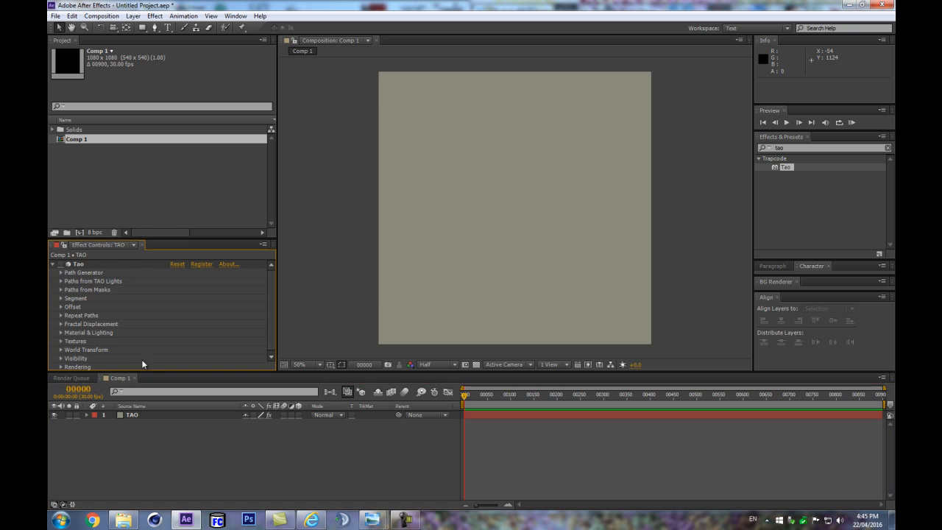
click(60, 264)
click(187, 430)
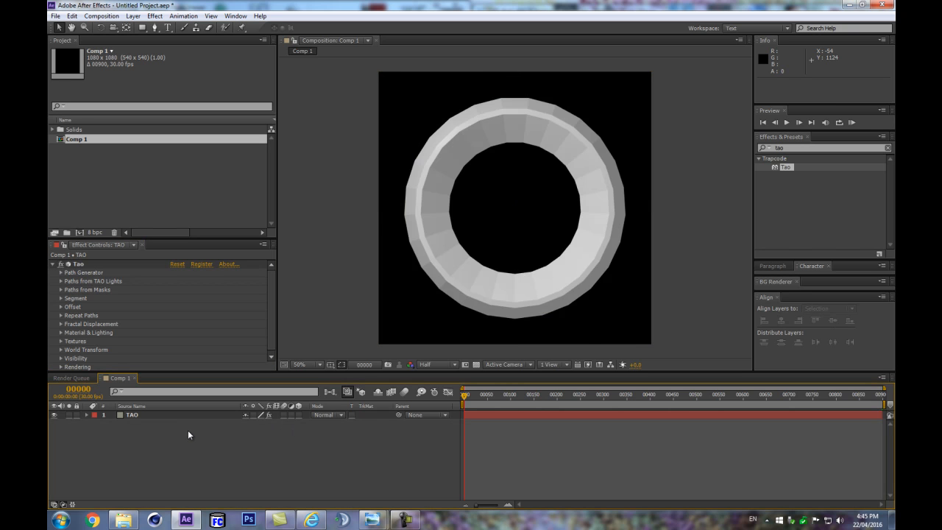
Step: Create a white (FFFFFF) spot light named TAO
key(ctrl+alt+shift+l)
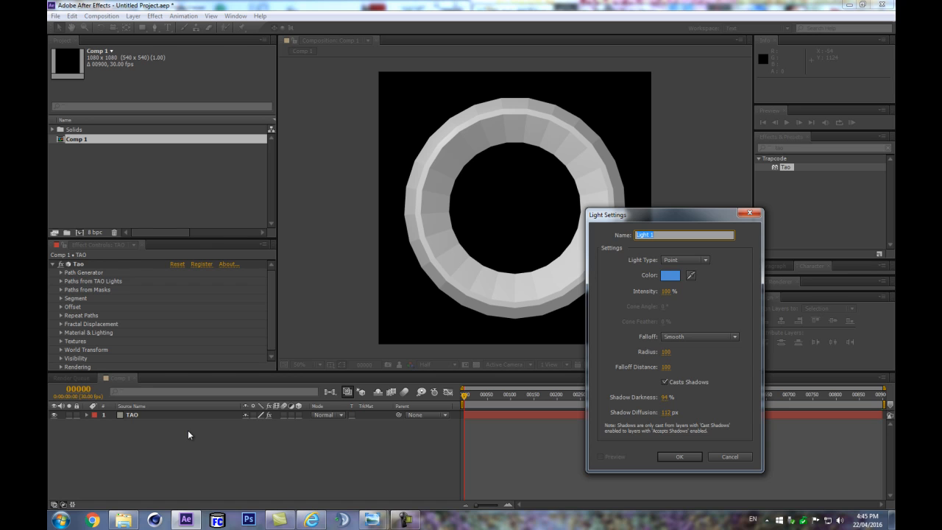
click(681, 262)
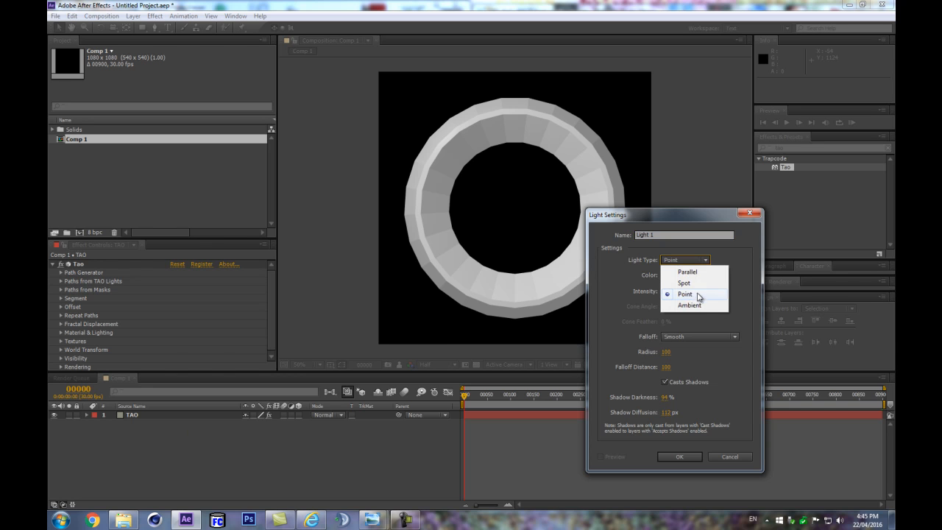
click(701, 285)
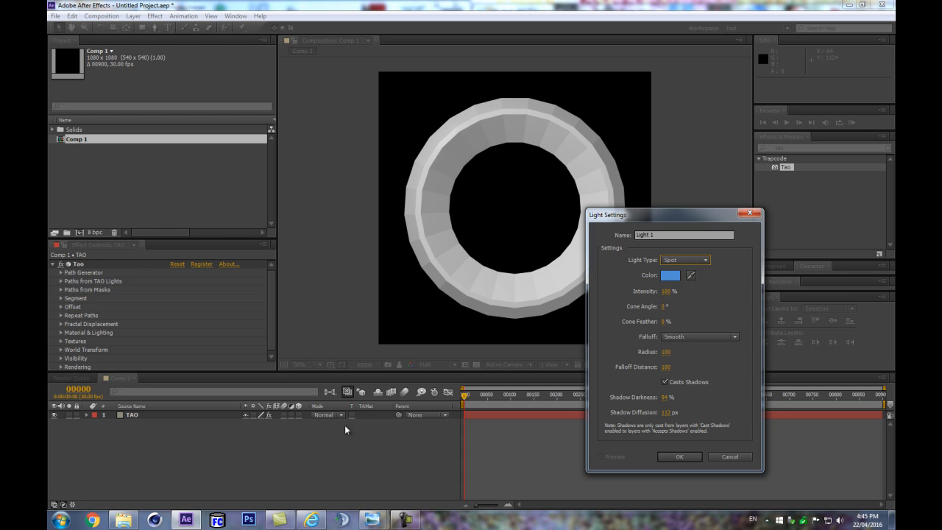
click(671, 277)
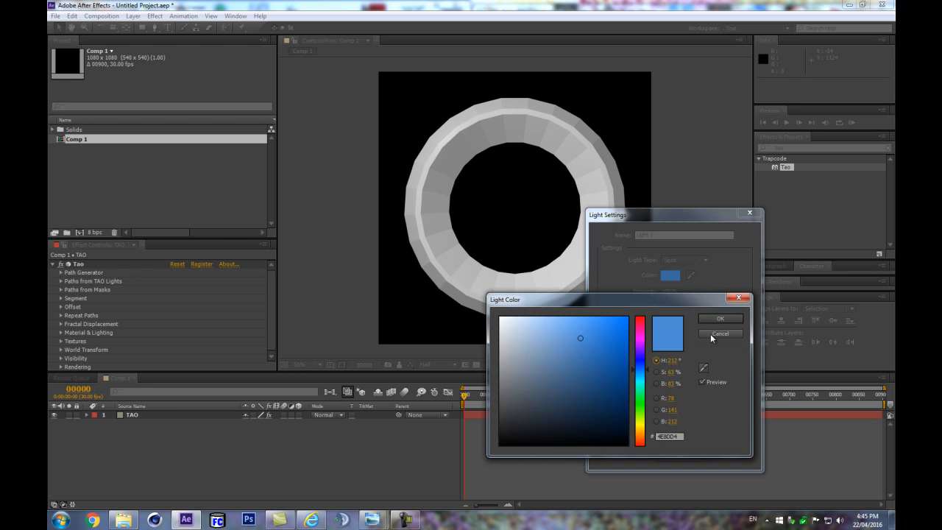
drag(557, 331, 370, 305)
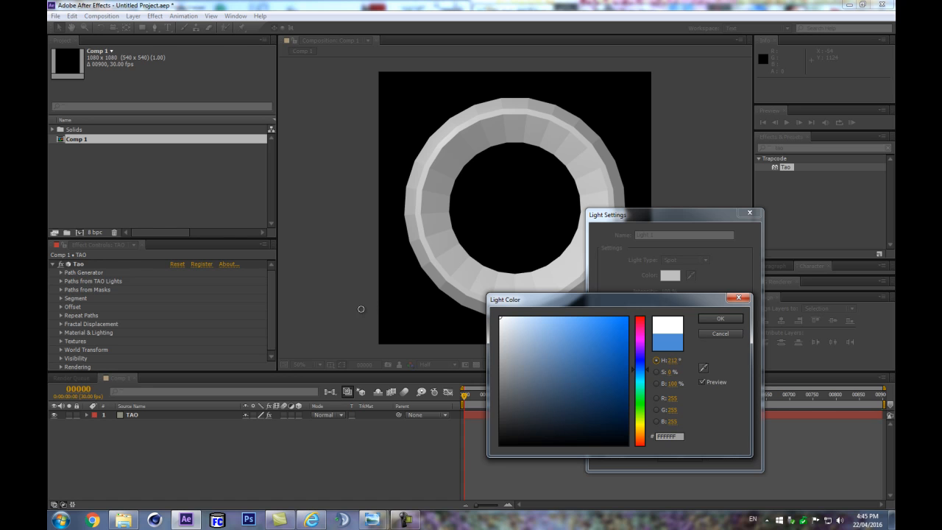
click(710, 319)
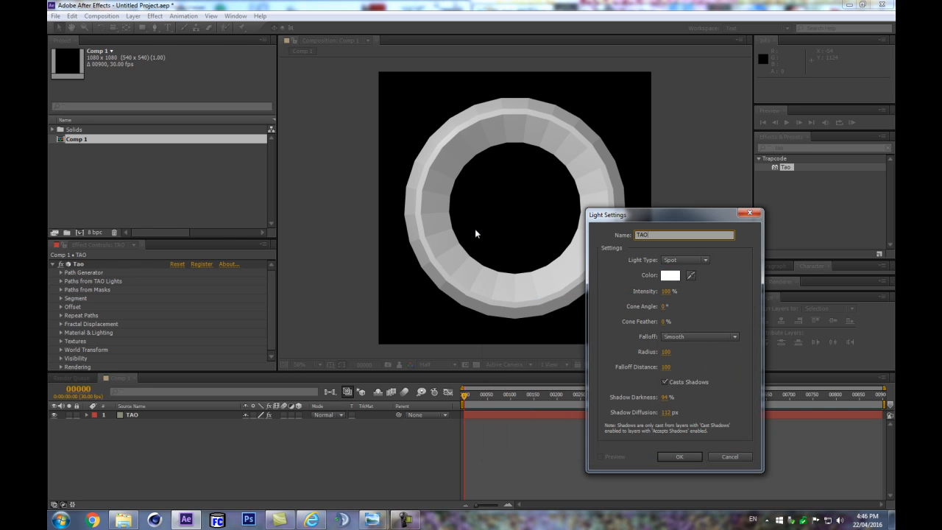
click(679, 456)
Step: Add a null object, show its Position property and make it a 3D layer
key(ctrl+alt+shift+y)
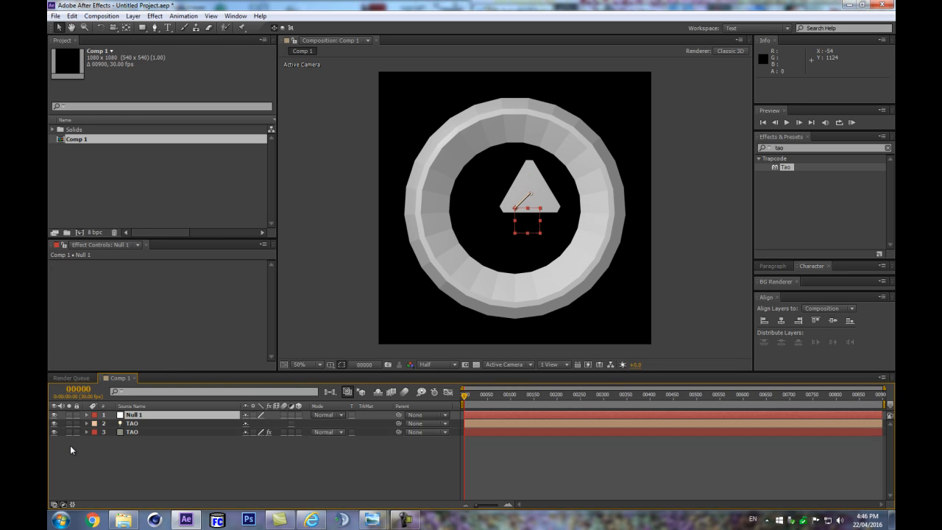
click(134, 416)
key(p)
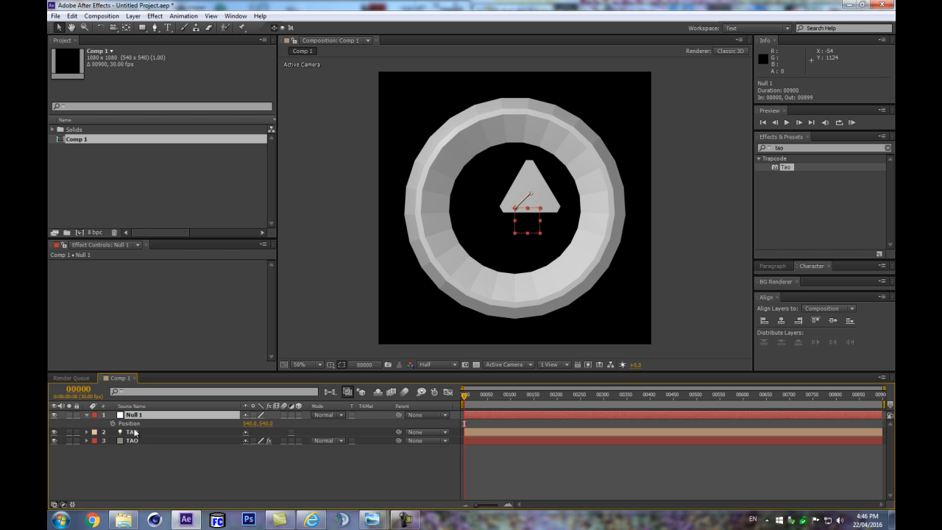
click(299, 415)
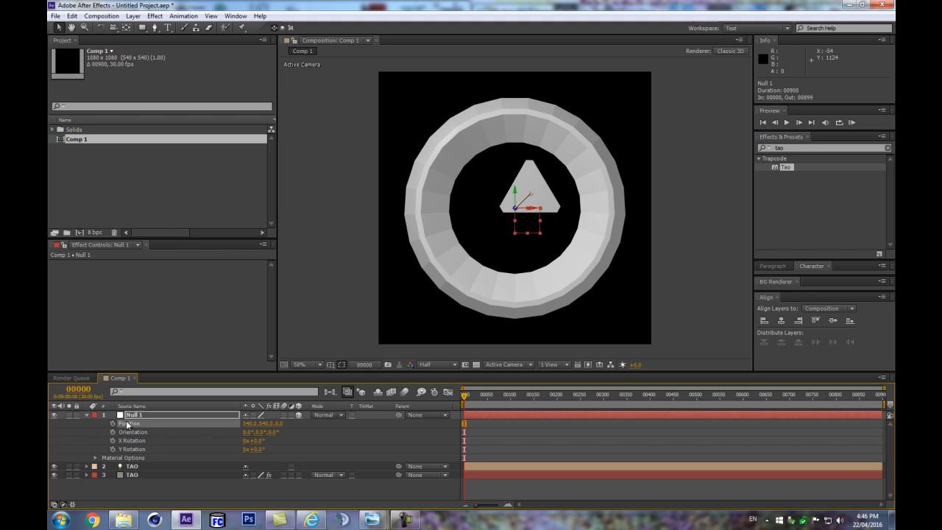
Step: Apply the null's position to the TAO light so it sits at the composition's centre
click(151, 465)
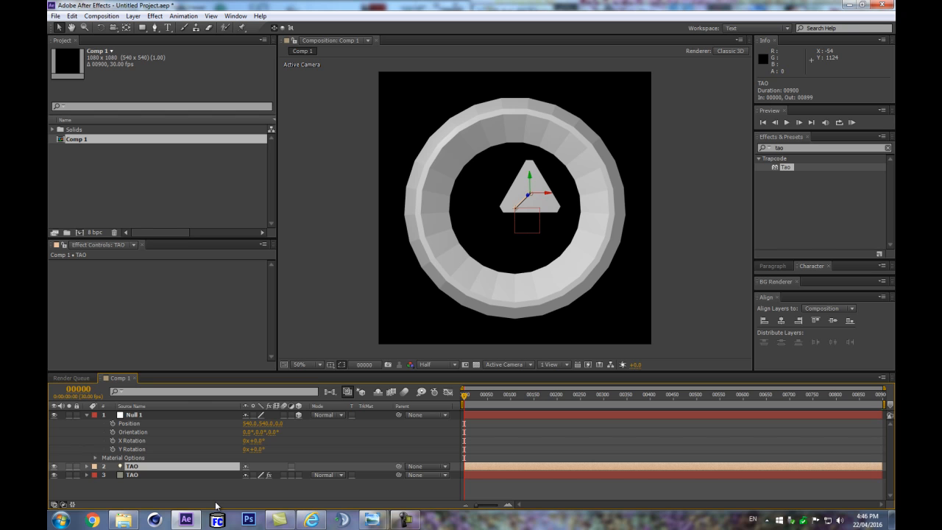
key(ctrl+z)
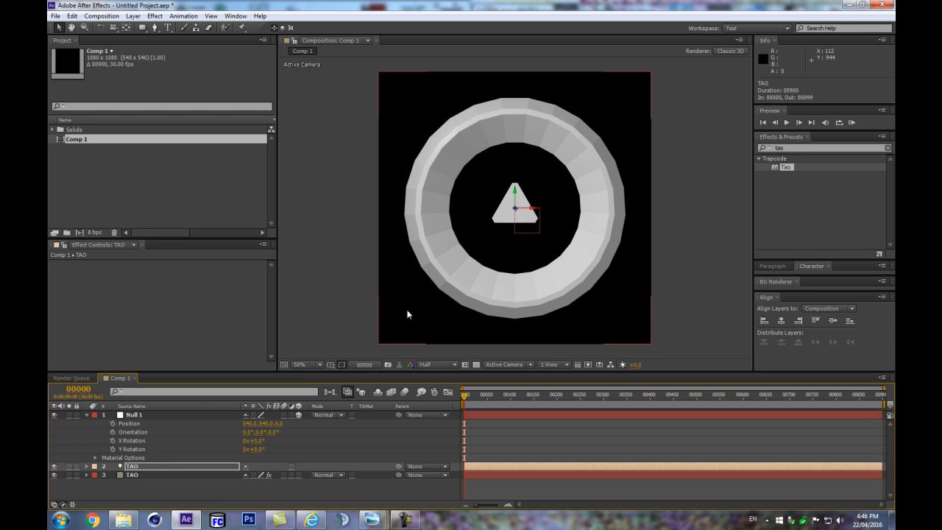
click(155, 475)
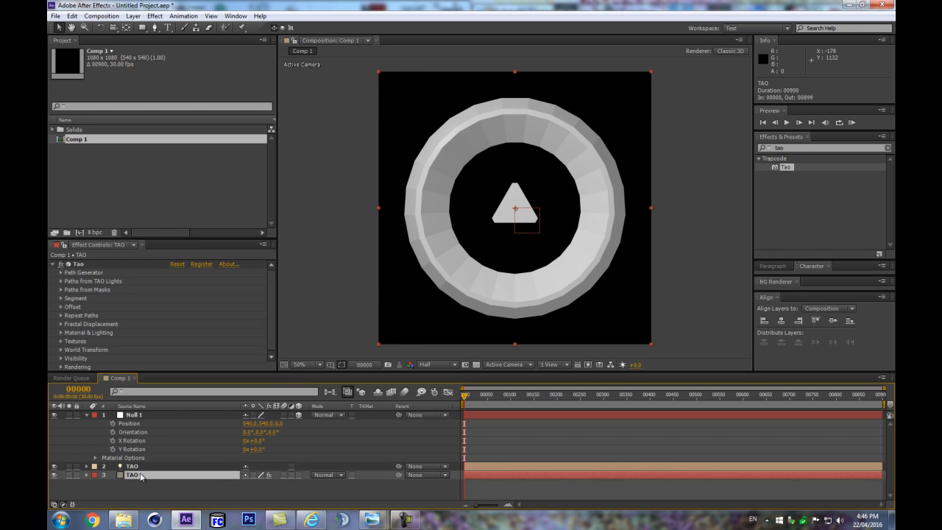
Step: Parent the TAO light to the null object
click(145, 466)
click(162, 415)
key(/)
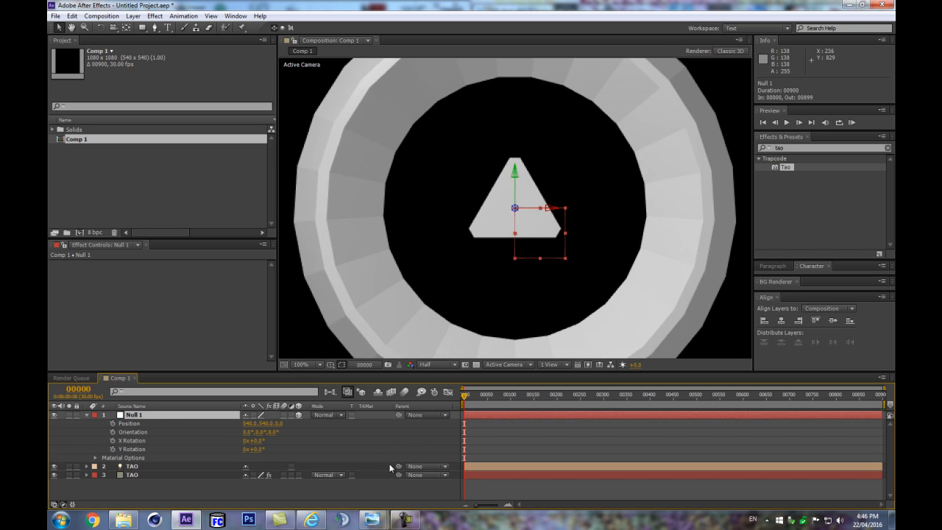
drag(398, 466, 157, 416)
Step: Show the Position property of the TAO light
click(181, 477)
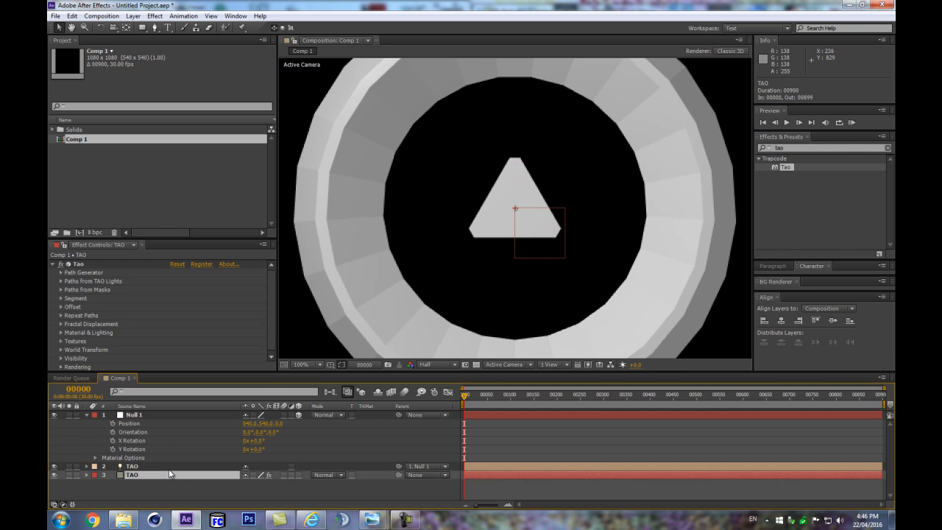
click(168, 469)
key(p)
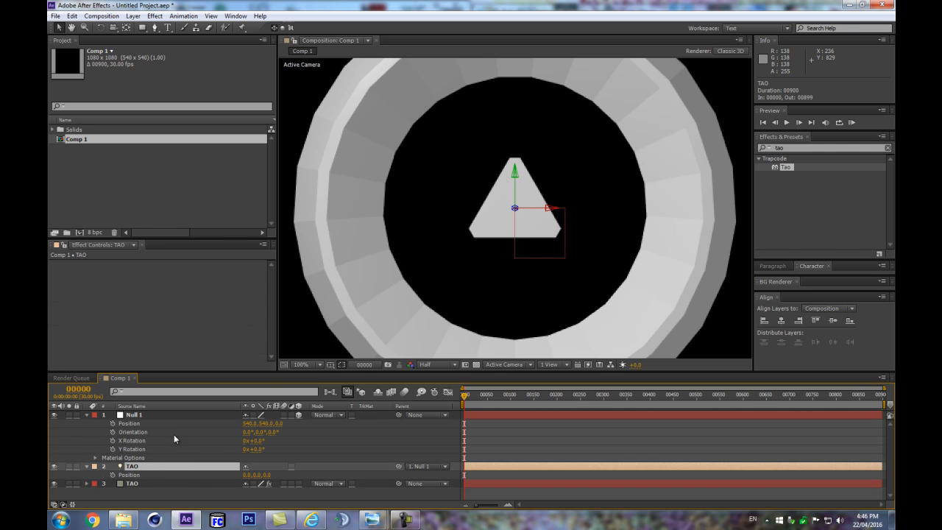
Step: Try shifting the TAO light's position relative to its parent null
click(151, 415)
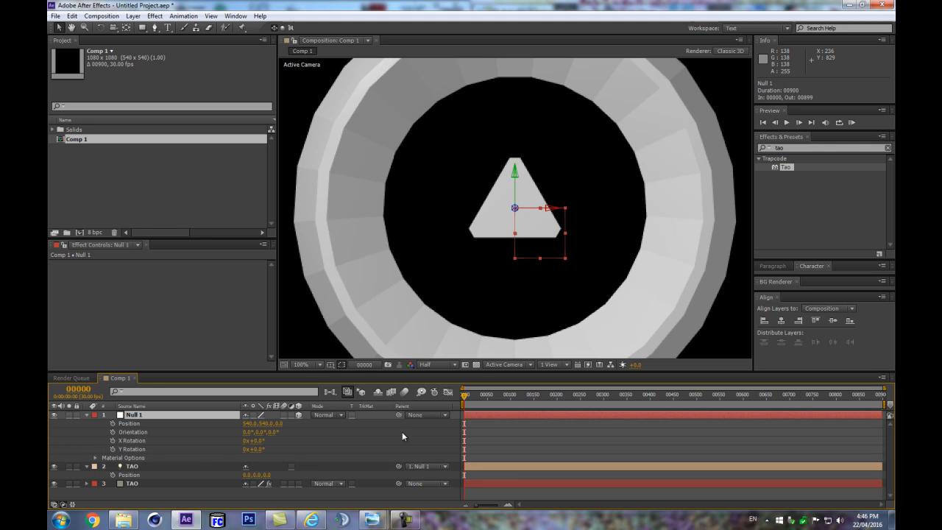
click(172, 467)
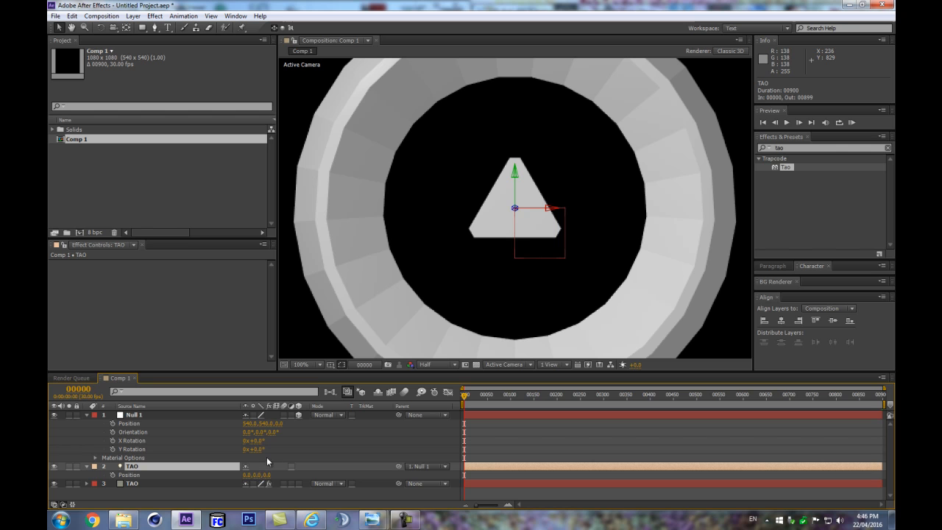
drag(250, 481, 183, 482)
key(ctrl+z)
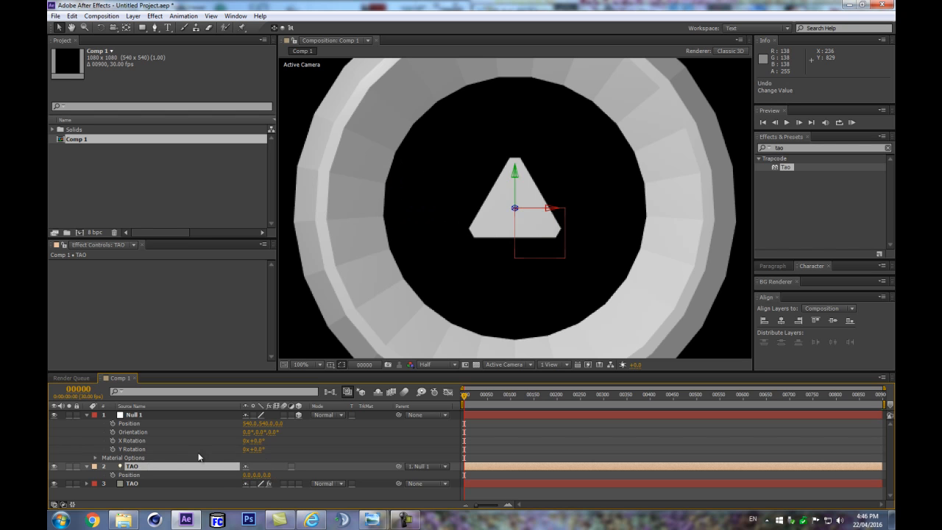
Step: Select the TAO solid layer and give its Tao effect settings more vertical room
click(133, 483)
drag(270, 309, 270, 318)
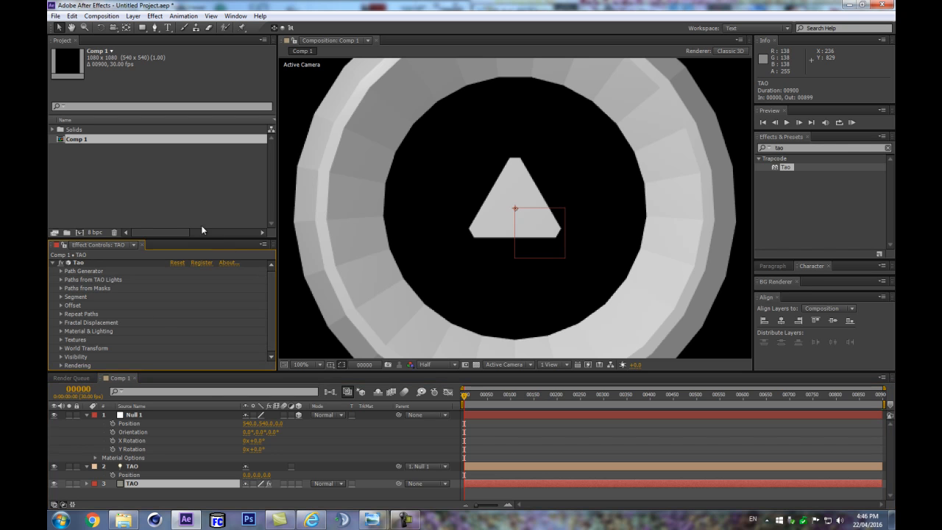
drag(213, 239, 214, 168)
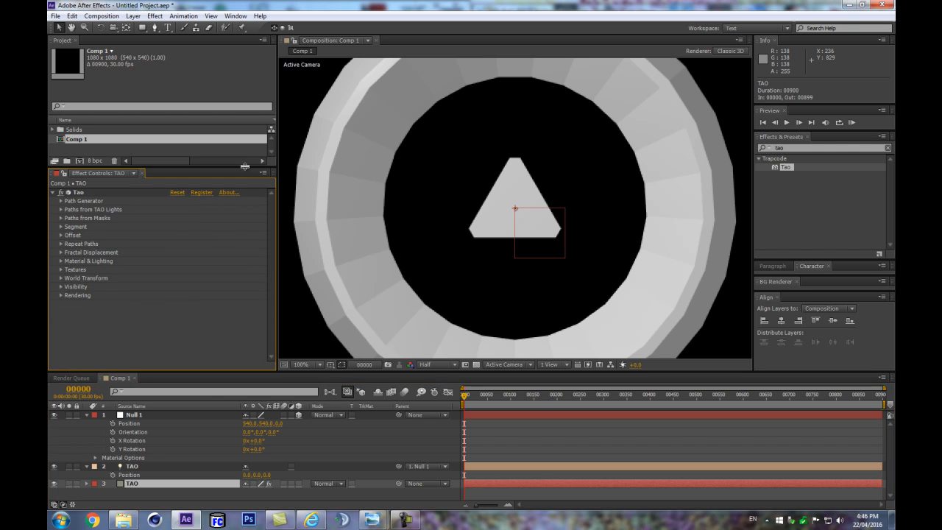
Step: Set the number of Sides in the TAO solid's Segment settings to 4
click(61, 227)
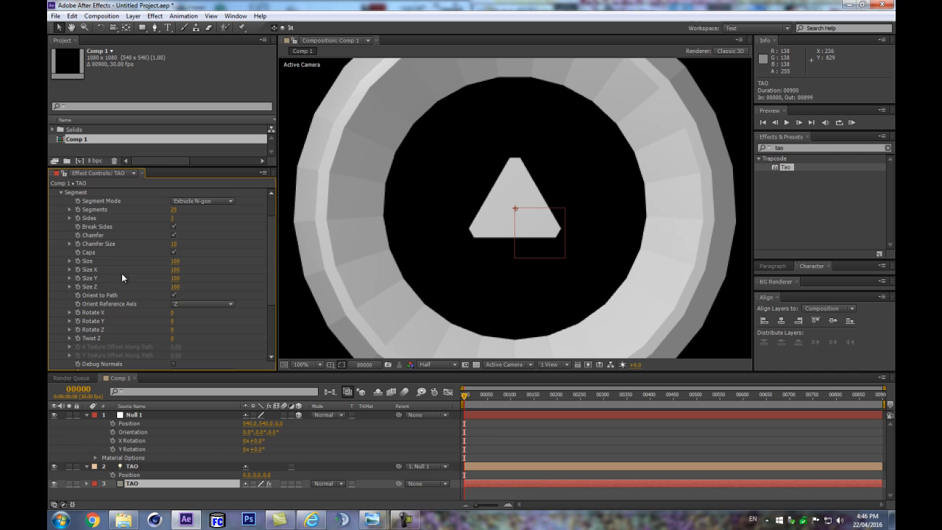
click(198, 201)
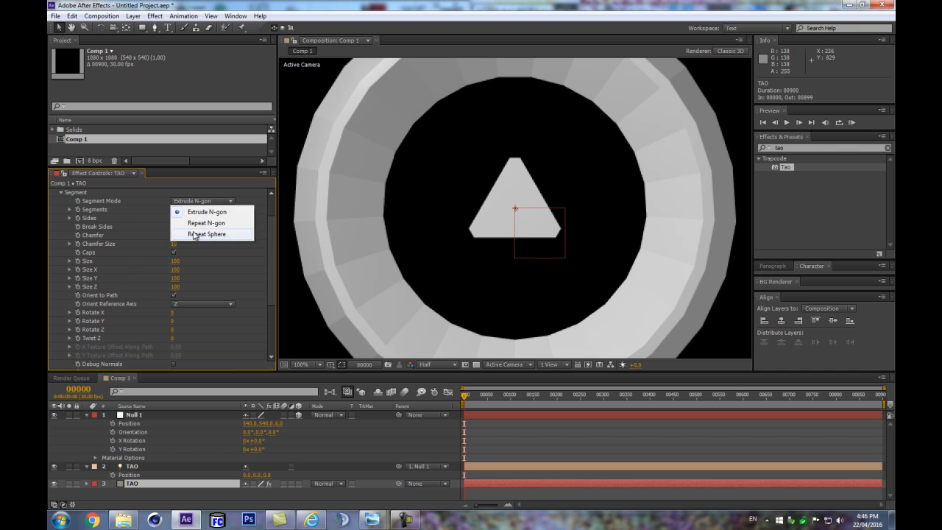
click(102, 195)
scroll(267, 251, up, 2)
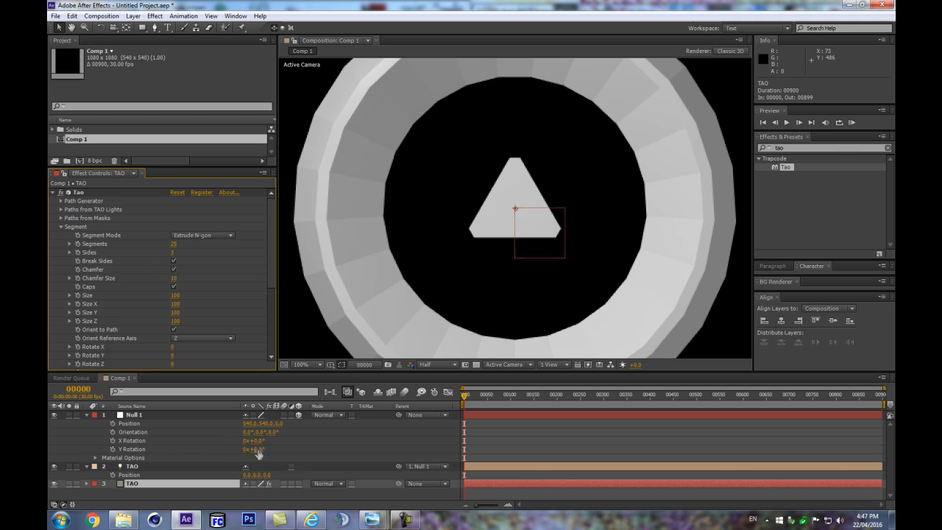
click(134, 466)
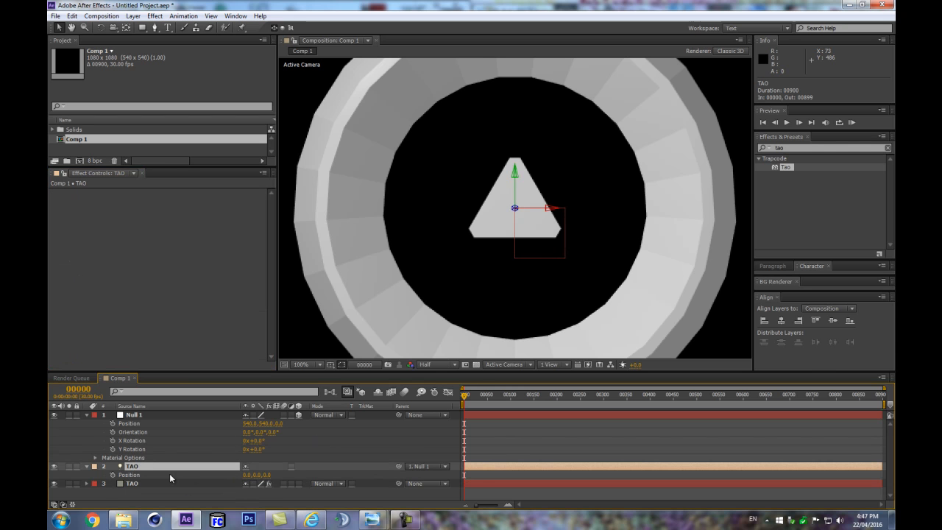
click(130, 486)
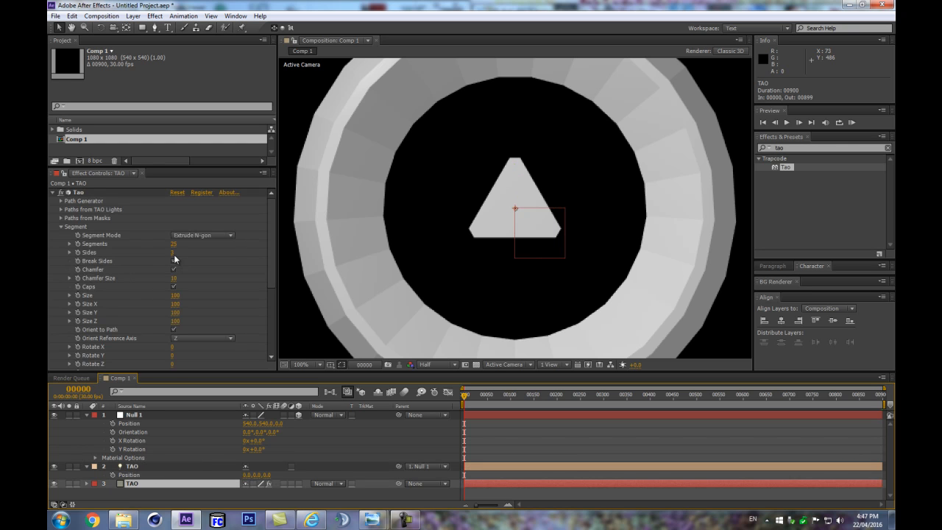
click(173, 252)
text(4)
key(Return)
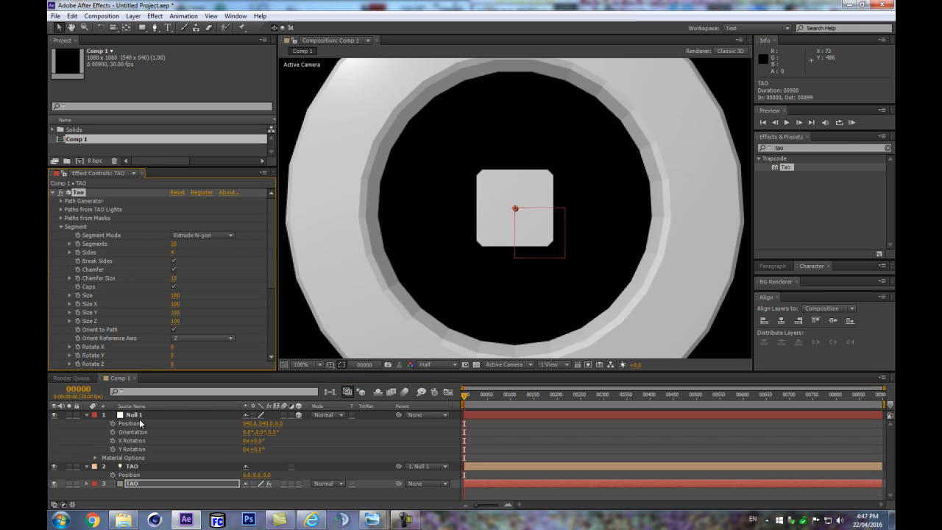
Step: Turn off the built-in path in the Tao effect's Path Generator settings
click(61, 200)
click(187, 210)
click(173, 200)
click(61, 193)
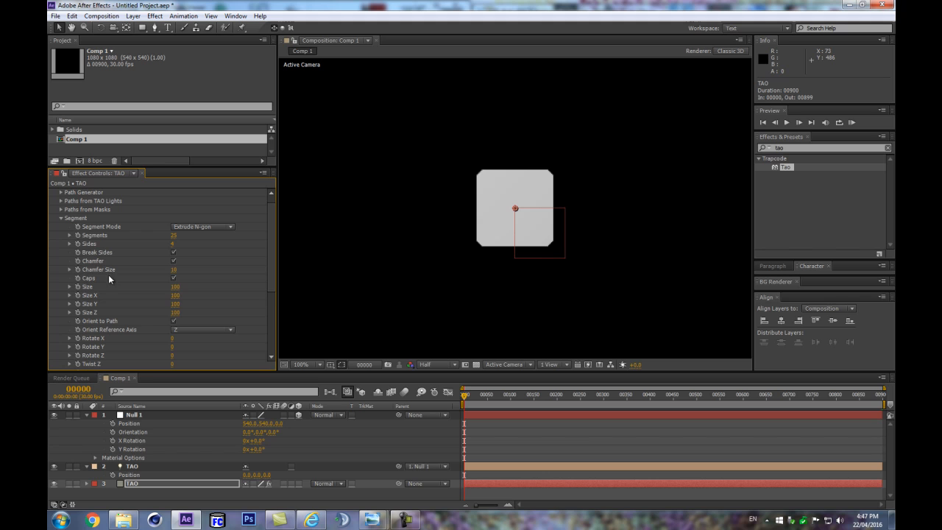
Step: Disable Chamfer for the Tao segments and set the number of Segments to 3
click(174, 260)
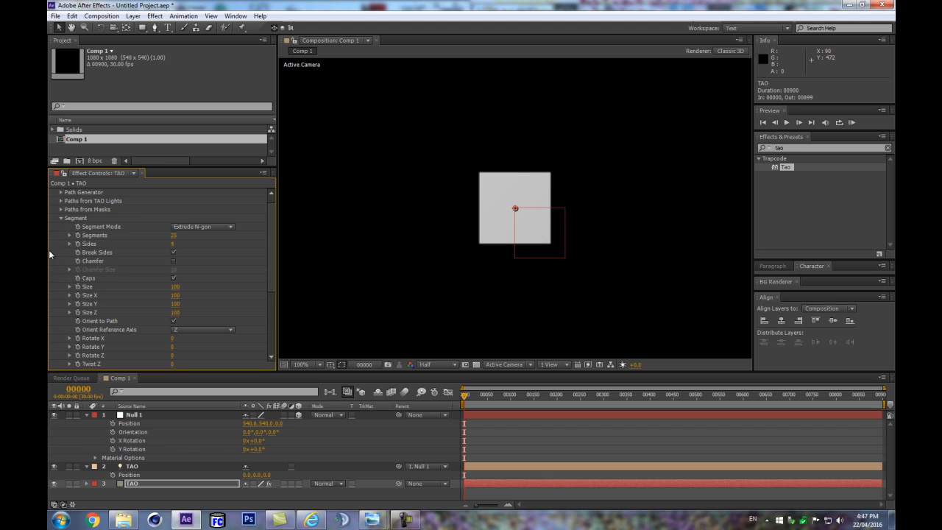
click(175, 235)
text(3)
key(Return)
Step: Set Second Pass in the Tao effect's Rendering settings to Wireframe
drag(269, 260, 270, 312)
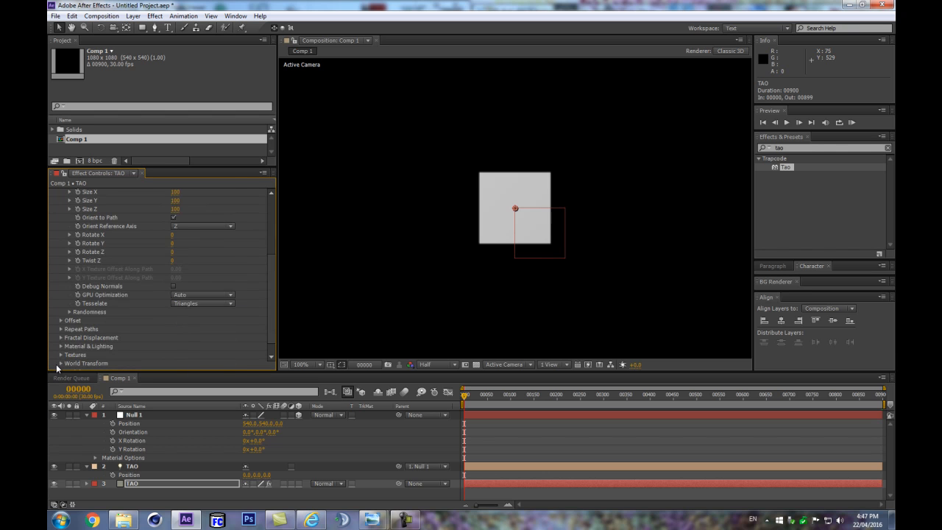
click(61, 364)
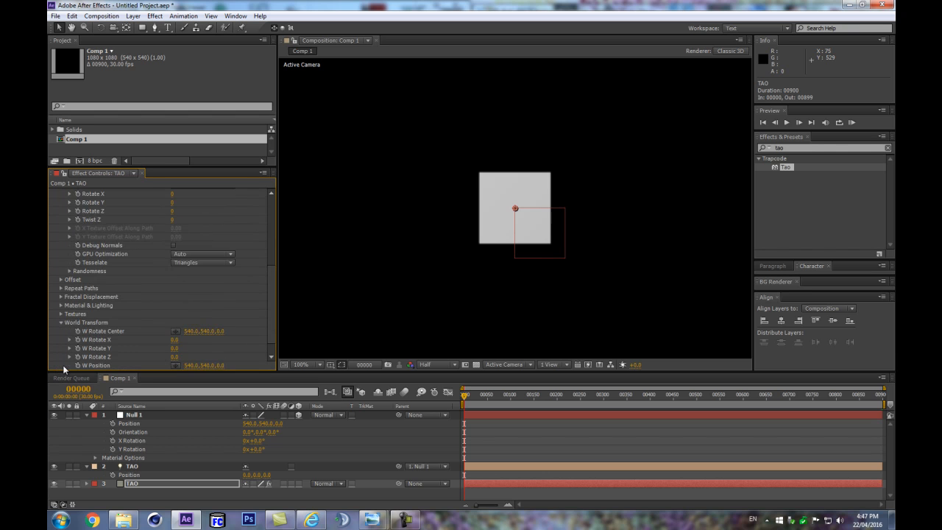
click(60, 297)
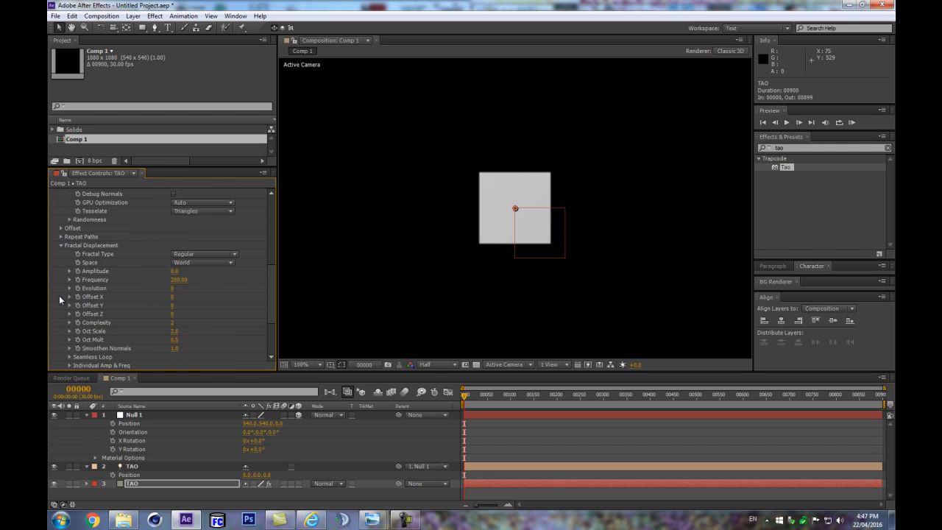
click(61, 246)
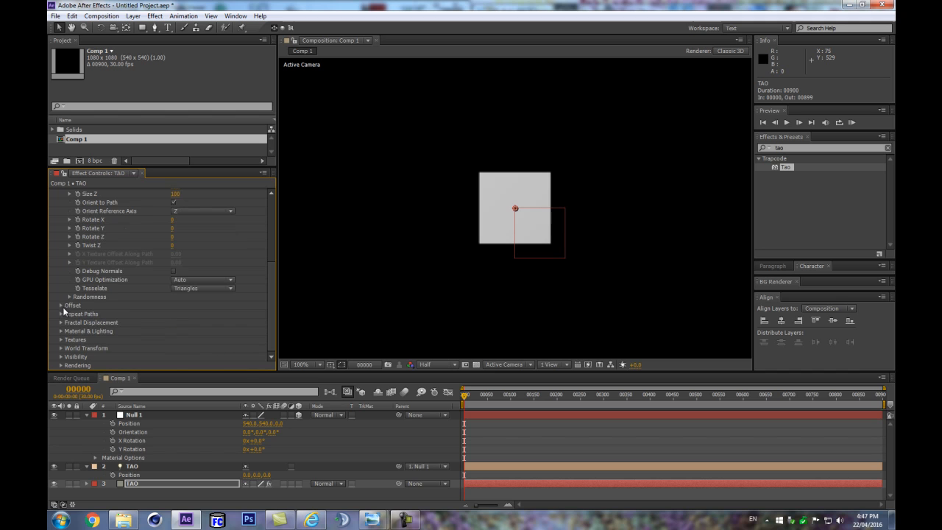
click(60, 365)
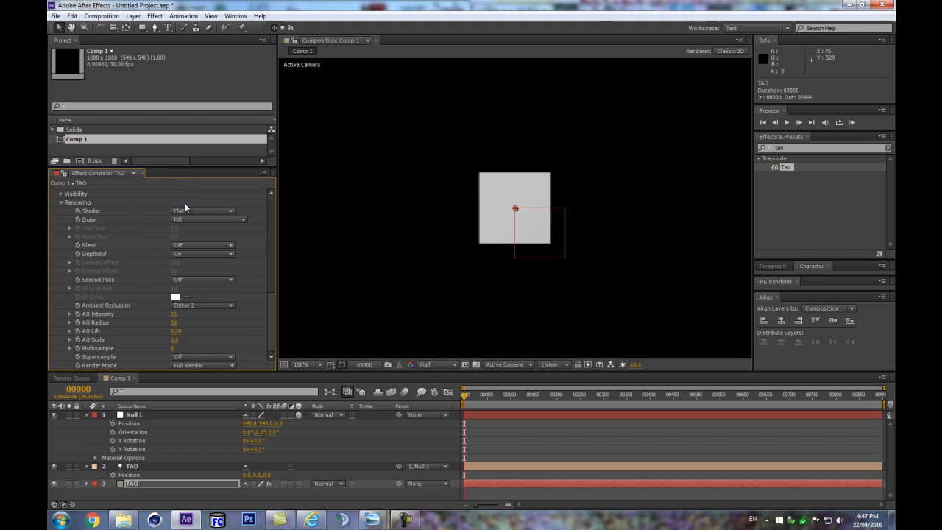
click(189, 280)
click(213, 301)
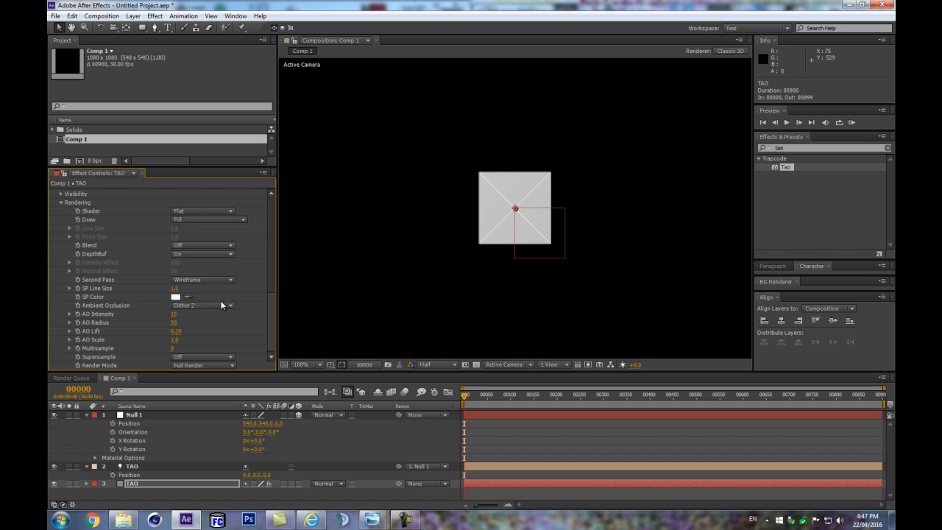
Step: Make the second-pass wireframe black and set its SP Line Size to 3.7
click(175, 298)
drag(545, 376, 397, 443)
key(Return)
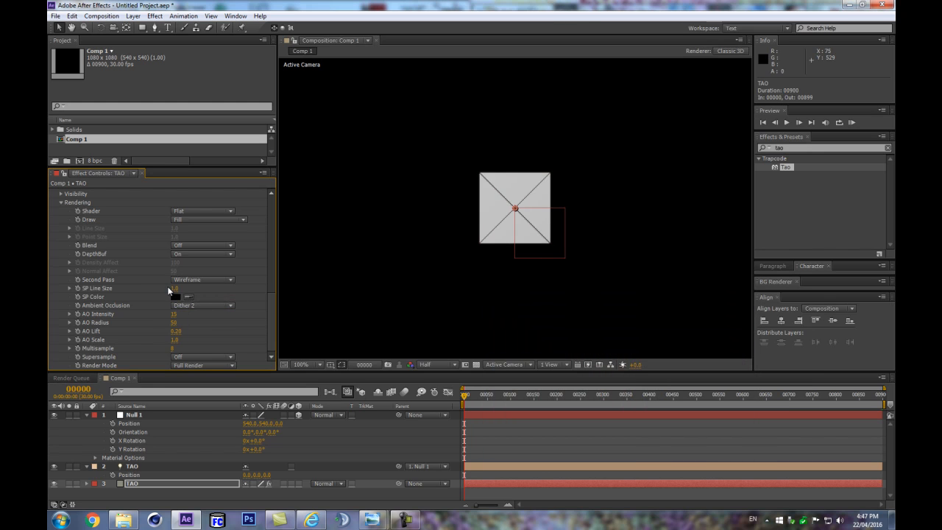
drag(174, 289, 233, 273)
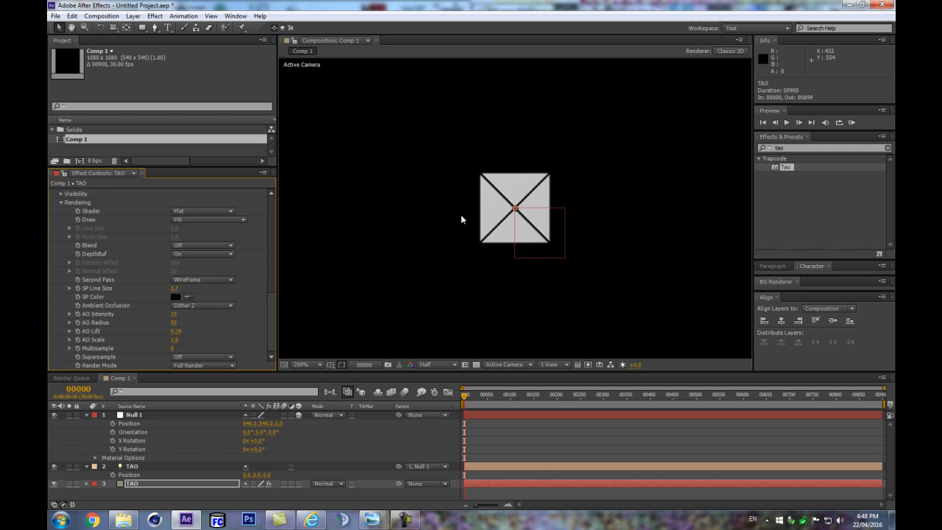
key(period)
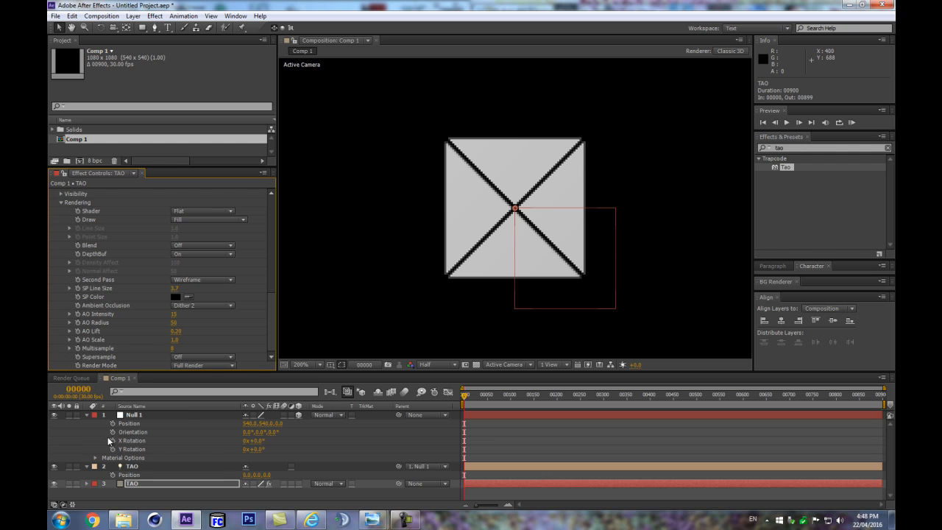
click(141, 466)
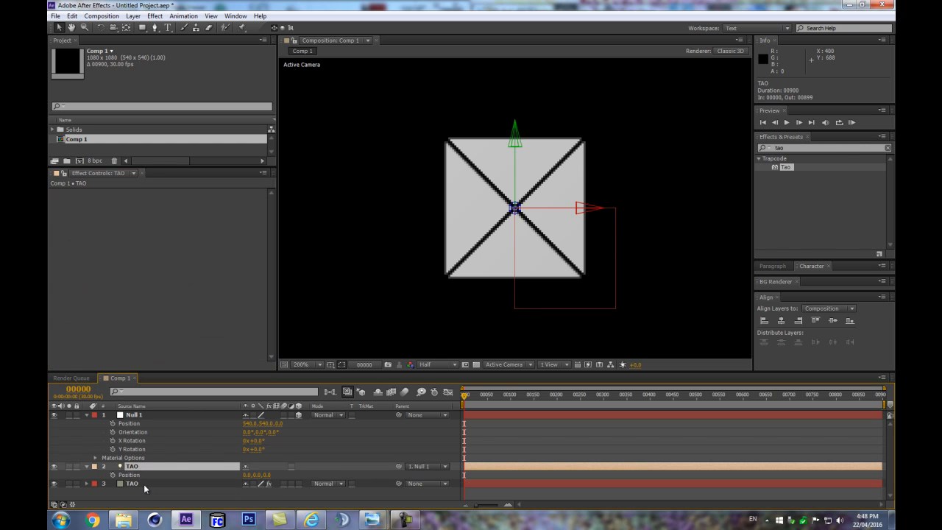
click(144, 484)
drag(274, 240, 272, 396)
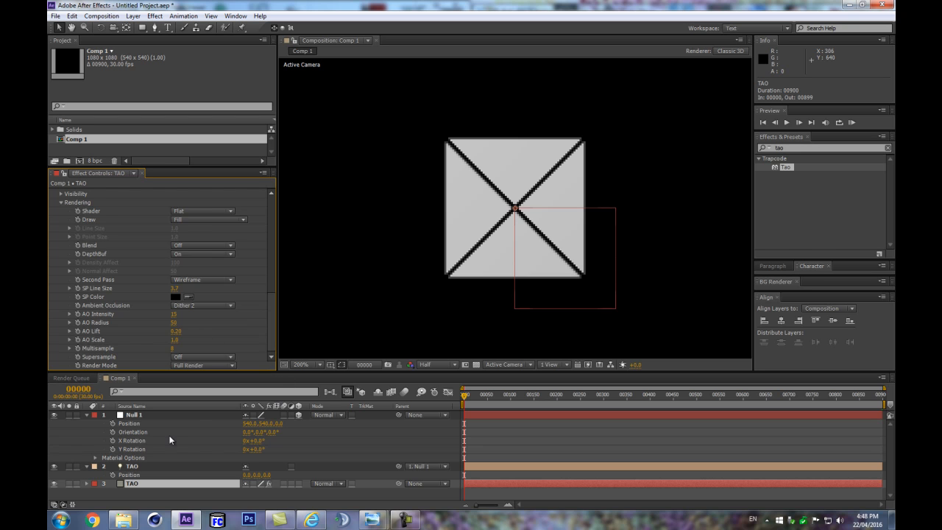
click(191, 412)
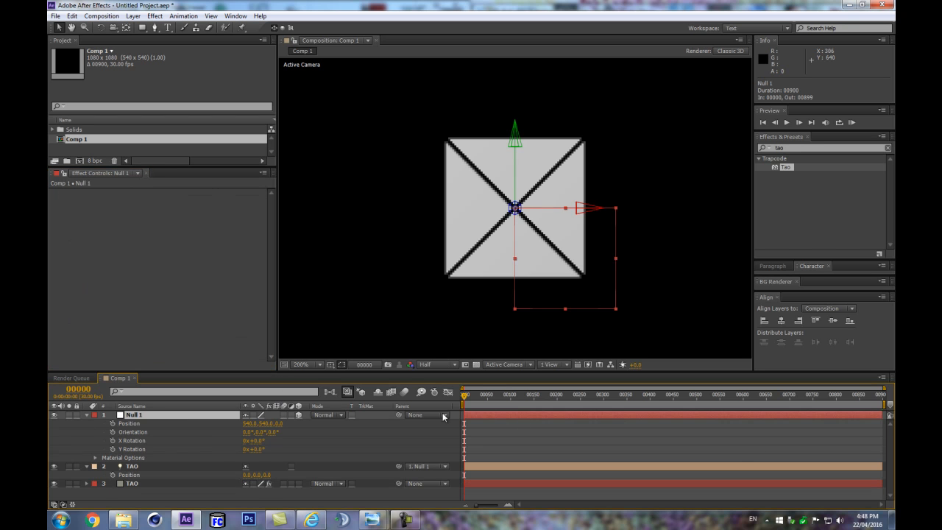
click(200, 468)
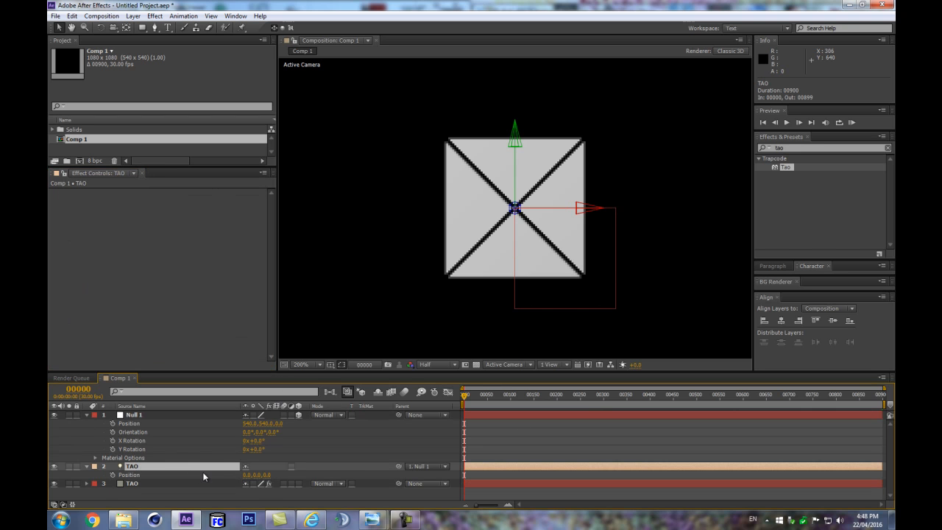
Step: Try setting the TAO light's X position to 200, and undo the change
click(250, 475)
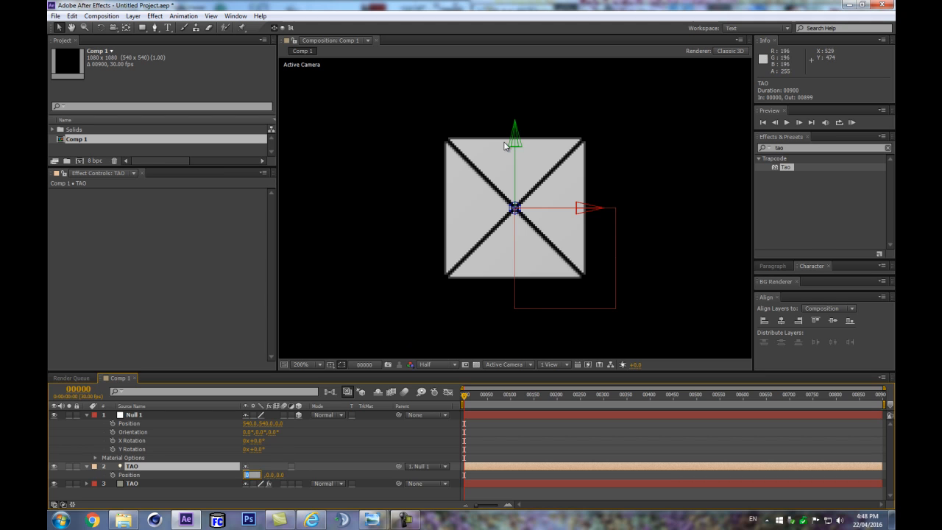
scroll(497, 188, down, 1)
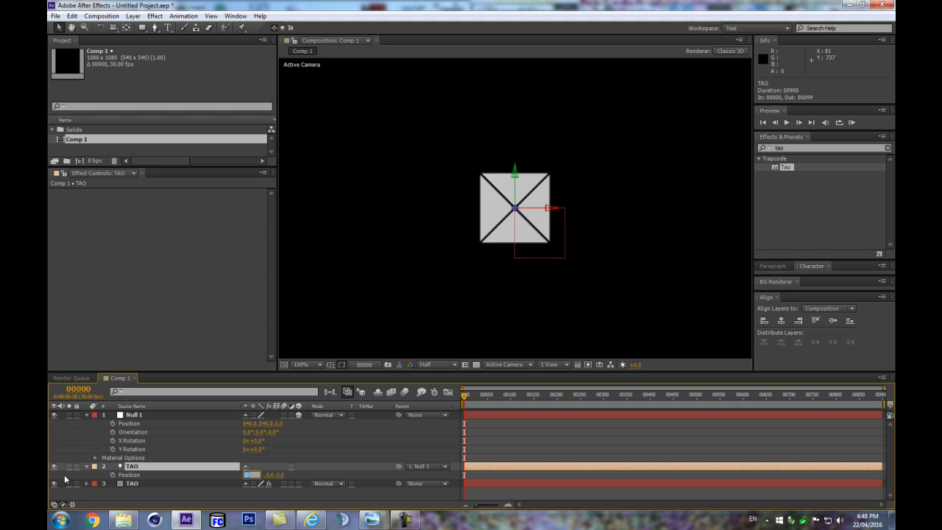
text(200)
key(Return)
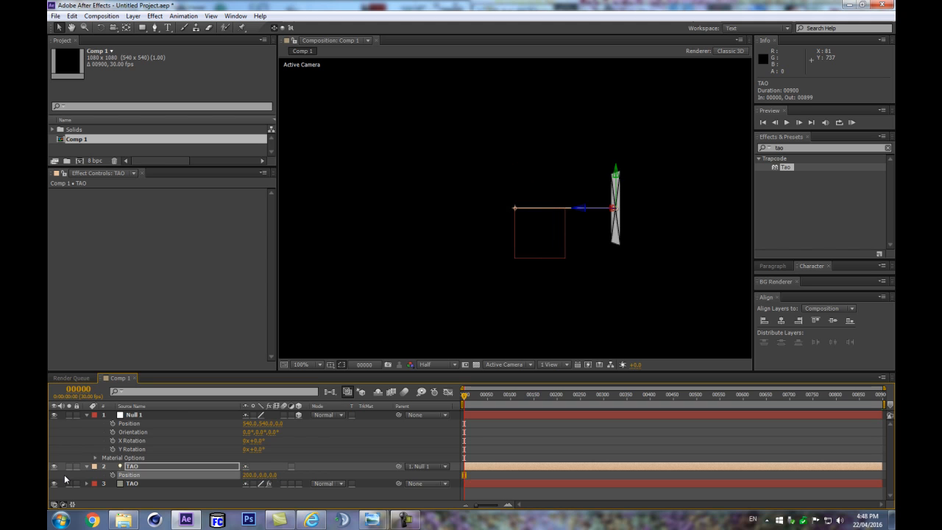
key(ctrl+z)
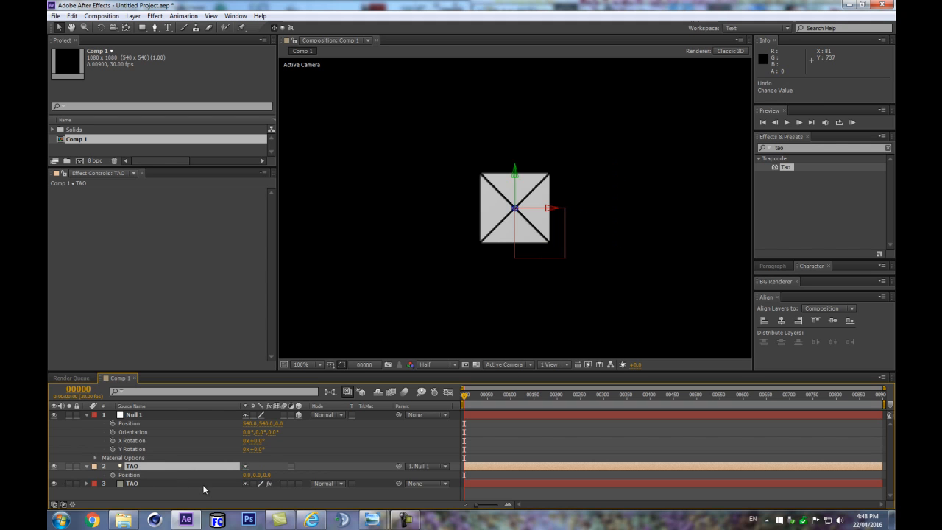
Step: Set the TAO light's Z position to -100
click(269, 475)
text(200)
key(Return)
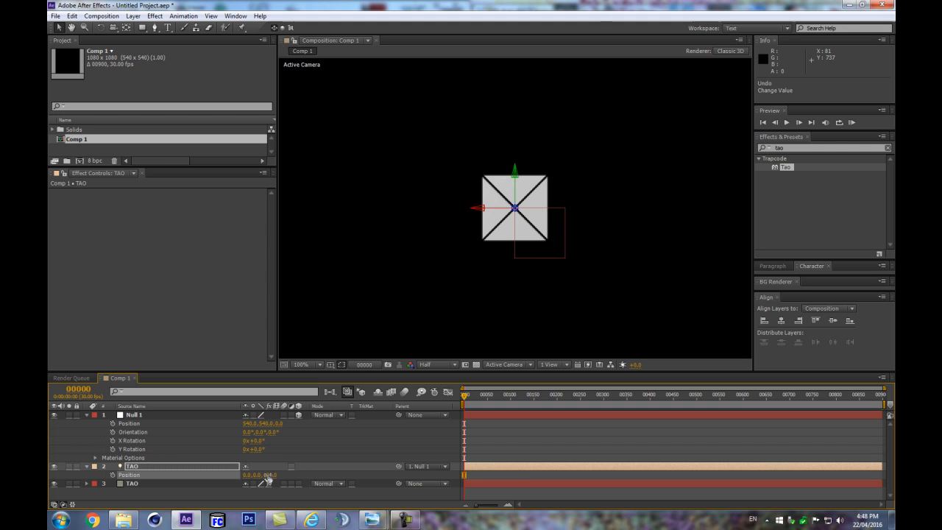
click(269, 475)
key(Return)
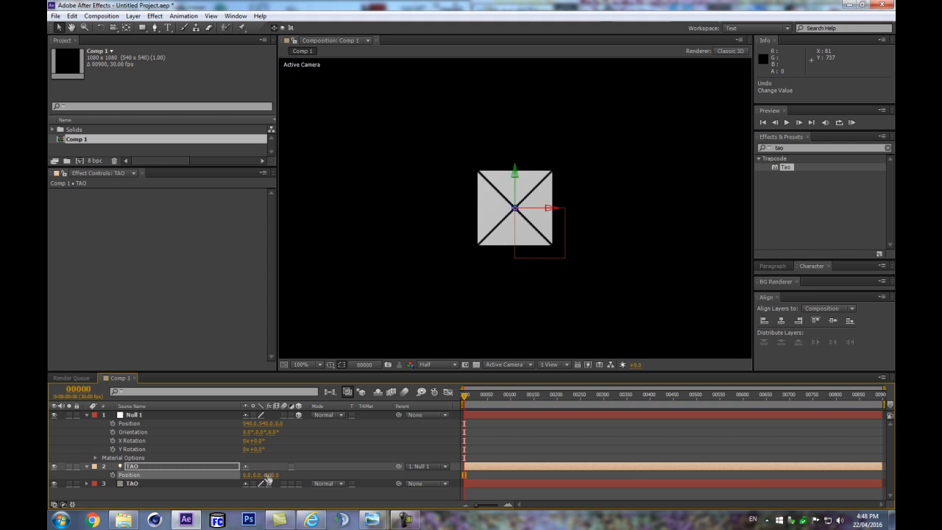
Step: Duplicate the TAO light and set the copy's Z position to 100
click(165, 465)
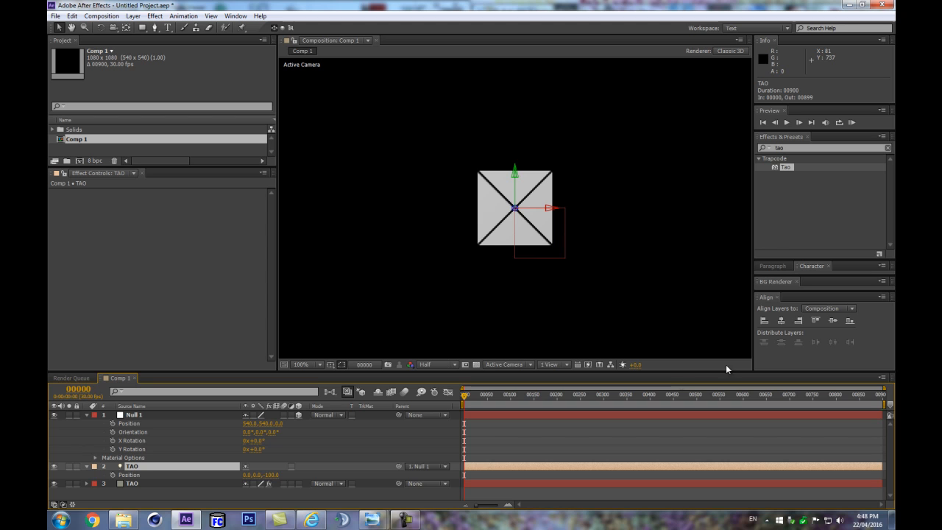
key(ctrl+d)
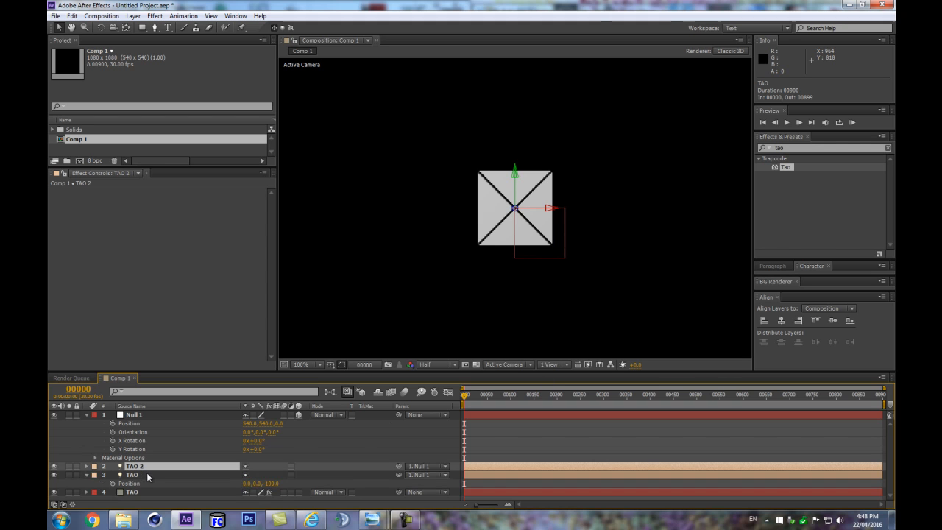
key(p)
click(270, 470)
text(100)
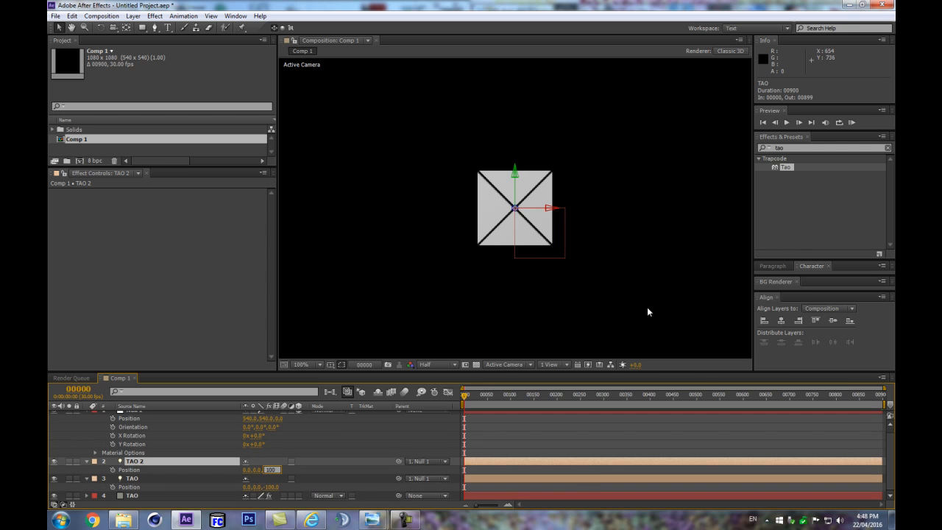
key(Return)
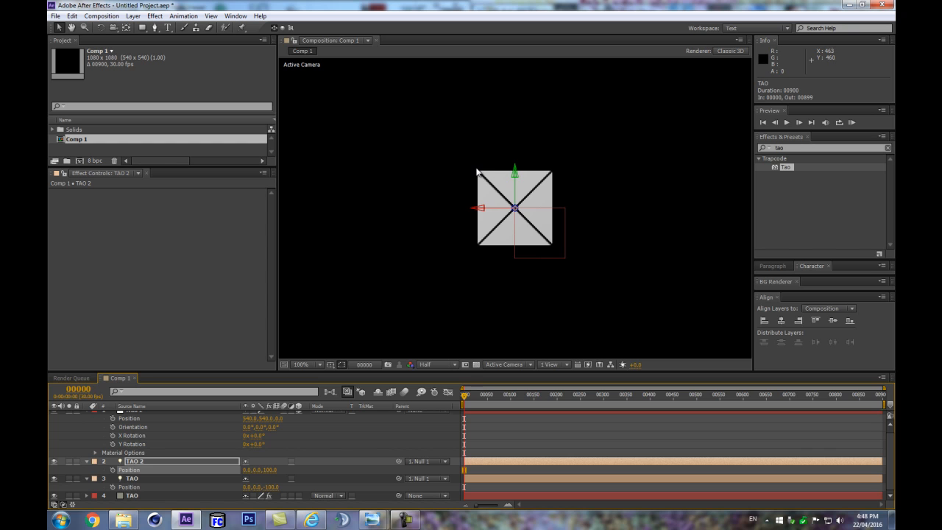
Step: Collapse the properties of all layers in the timeline and clear the layer selection
key(ctrl+a)
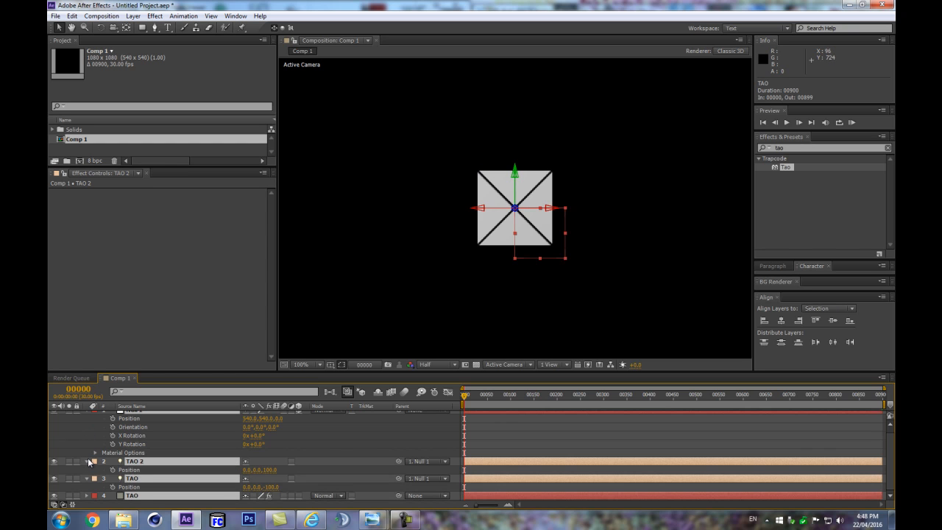
click(88, 462)
click(123, 479)
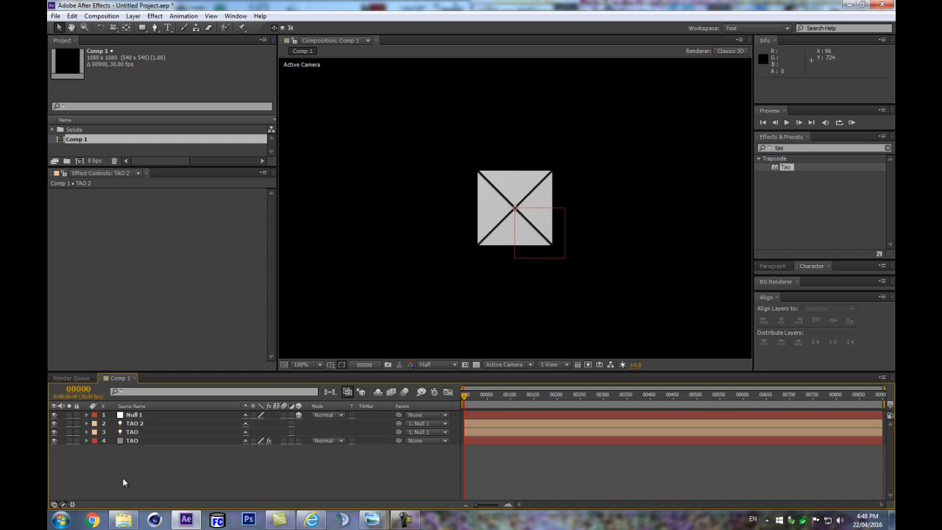
Step: Create a two-node camera with the 50mm preset, keeping the name Camera 1
key(ctrl+alt+shift+c)
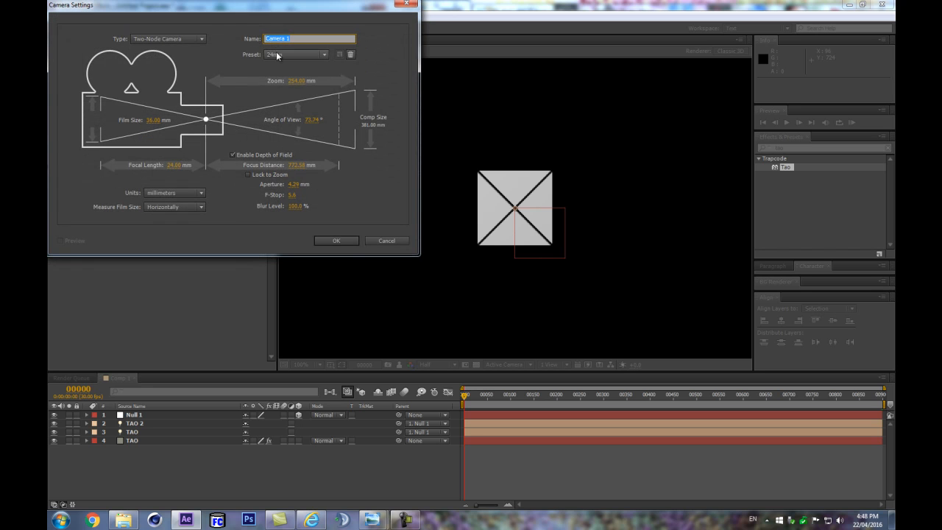
click(305, 57)
click(295, 142)
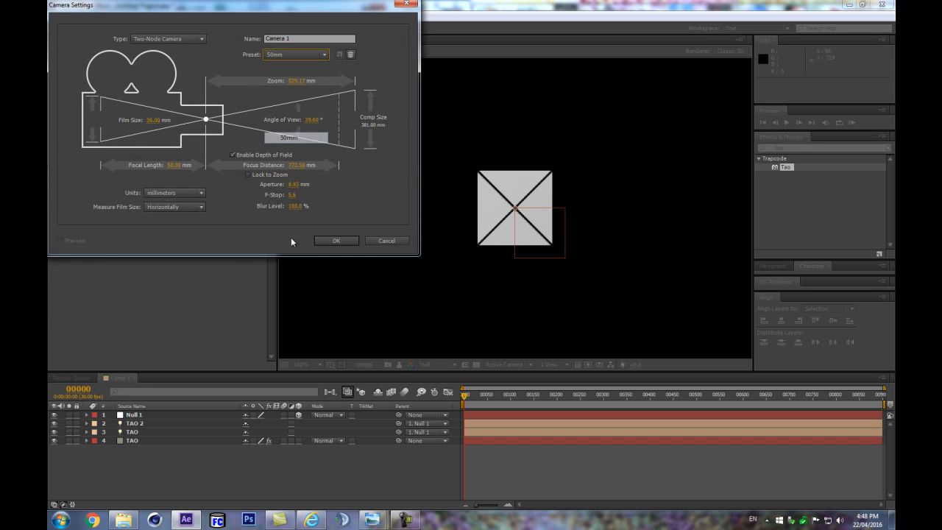
click(333, 241)
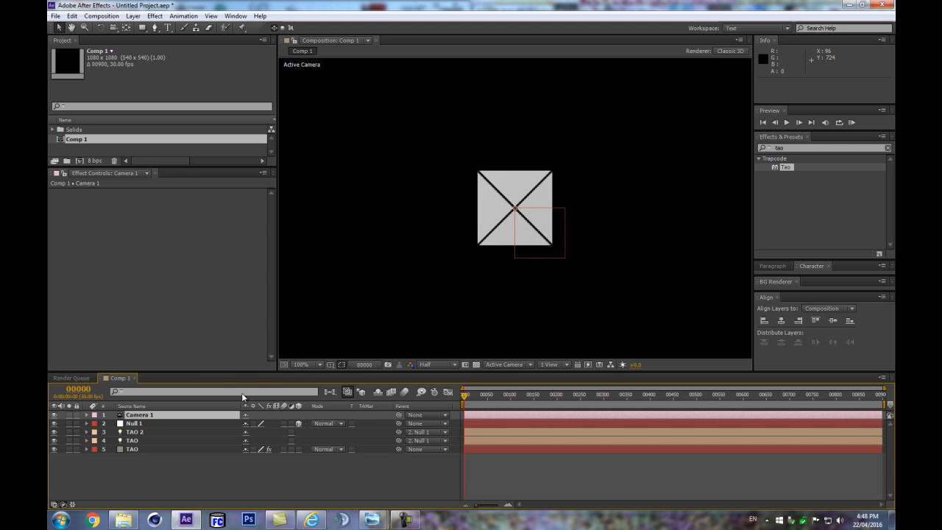
Step: Add a null object and rename it DOLLY
key(ctrl+alt+shift+y)
key(Return)
text(DOLLY)
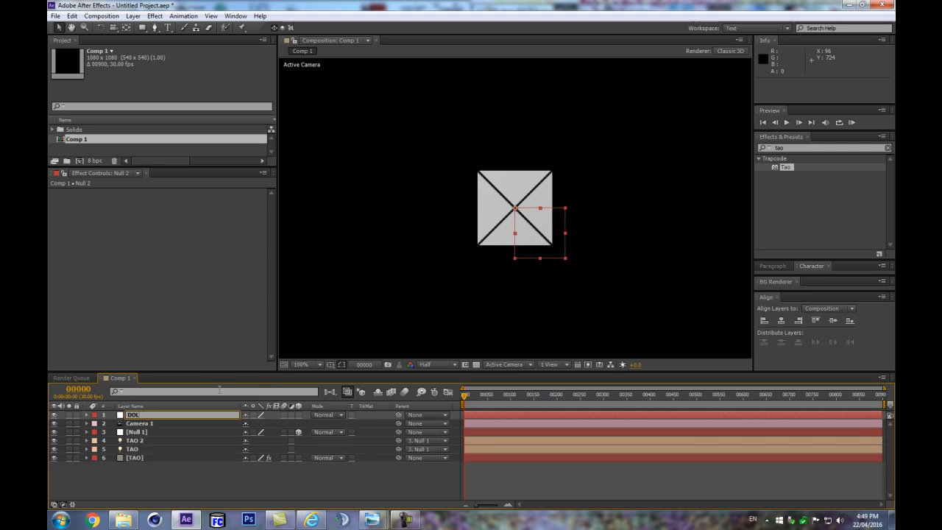
key(Return)
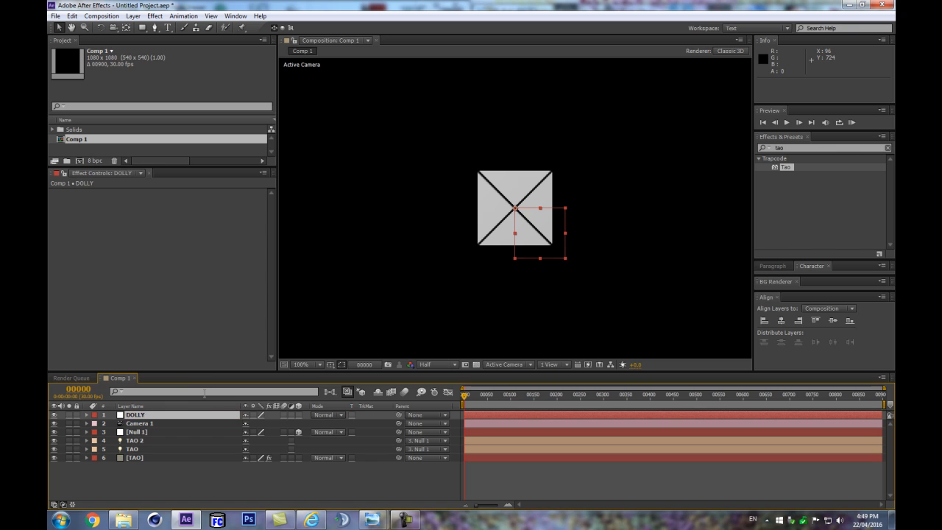
Step: Give the DOLLY null the same pink label colour as the camera and parent Camera 1 to DOLLY
click(94, 415)
click(123, 277)
drag(399, 423, 145, 415)
click(146, 414)
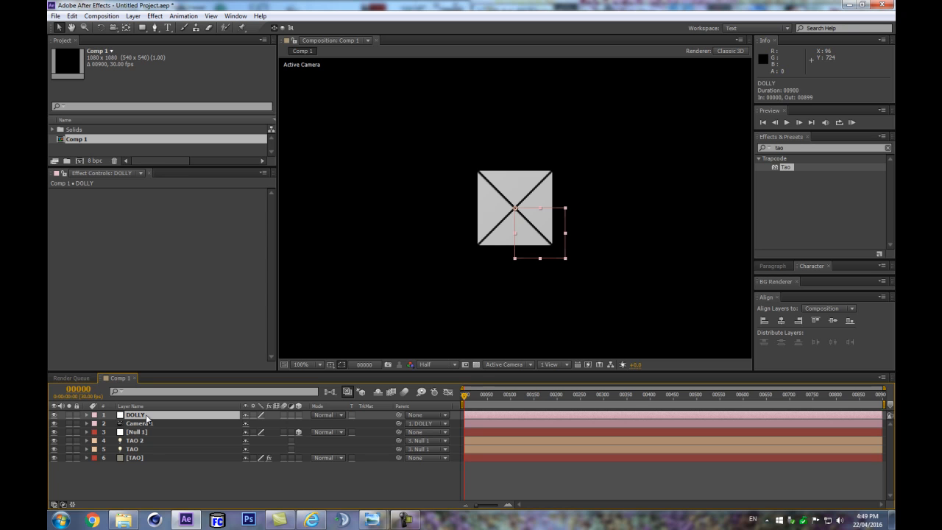
Step: Make the DOLLY null a 3D layer and set its X Rotation to 135°
key(r)
click(297, 415)
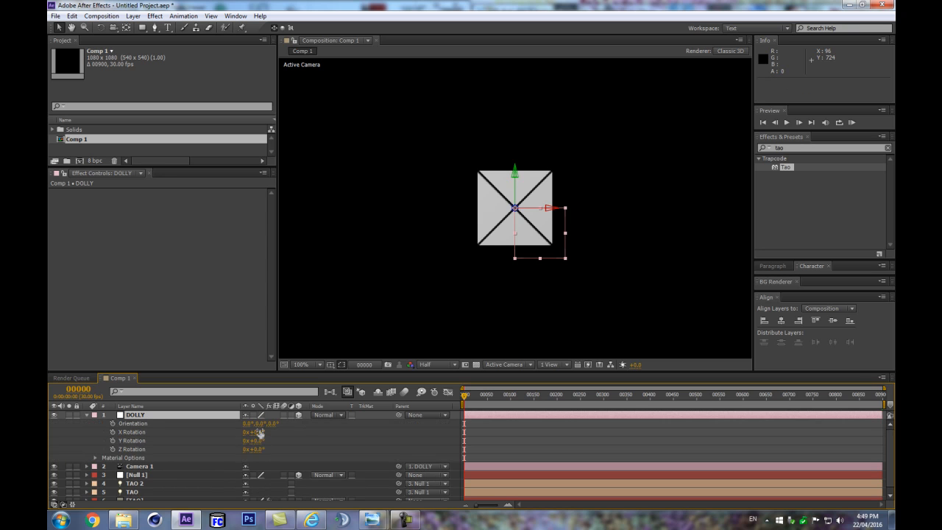
drag(258, 432, 321, 420)
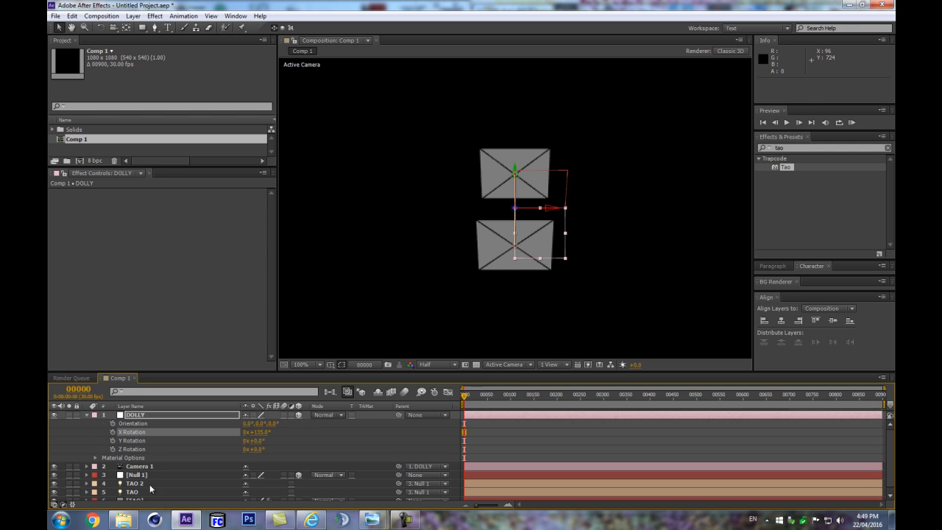
Step: Duplicate the TAO 2 light and set the copy's Z position to 0
scroll(147, 487, down, 1)
click(136, 479)
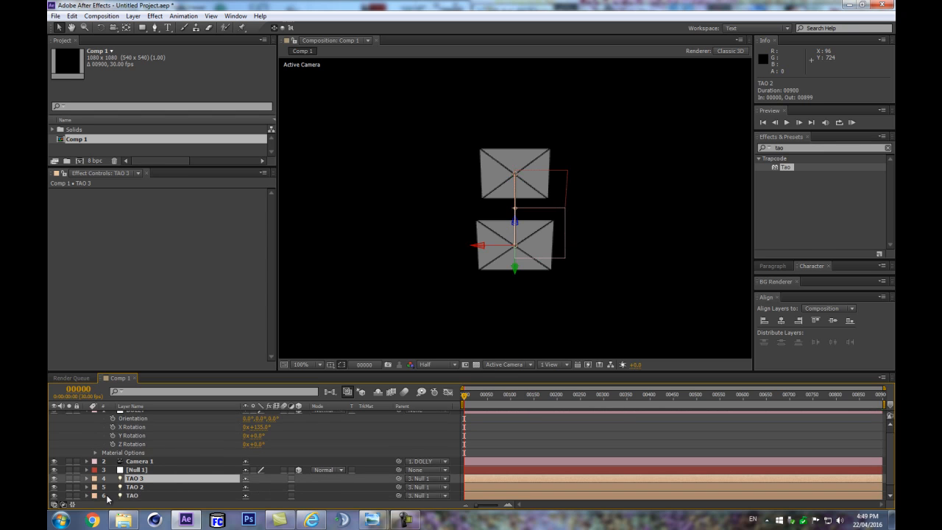
key(ctrl+d)
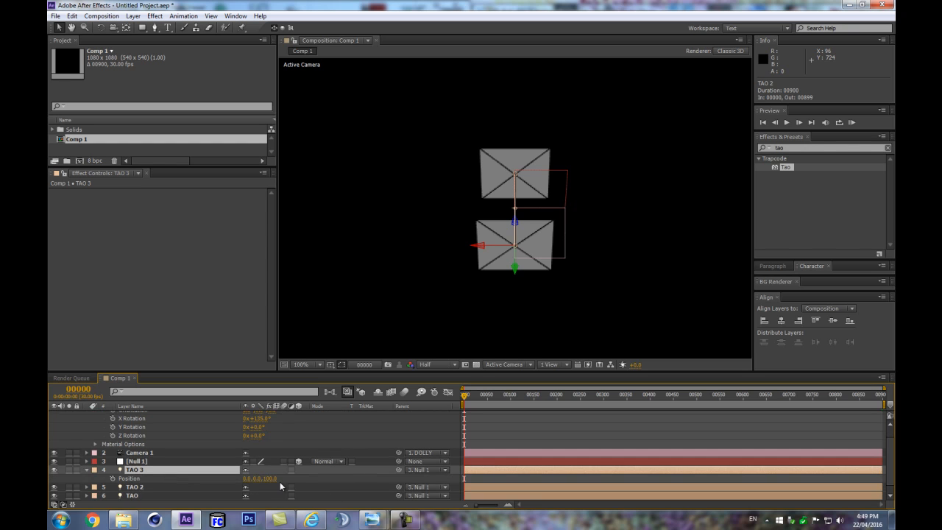
key(u)
key(u)
scroll(382, 441, down, 2)
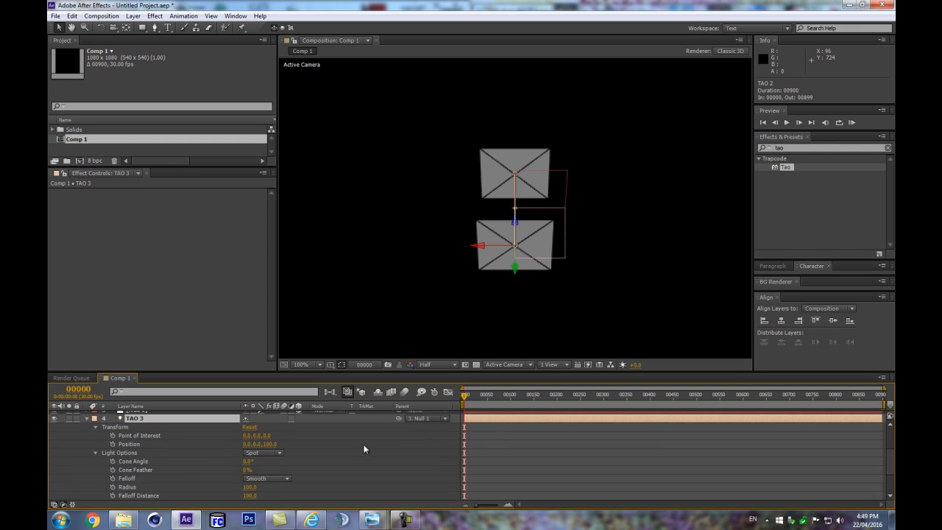
scroll(270, 484, up, 2)
key(p)
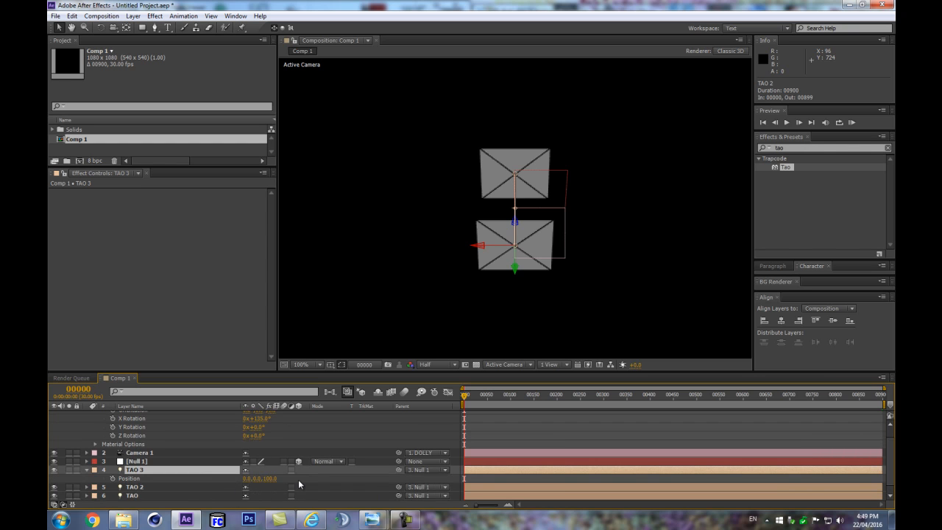
click(272, 482)
click(269, 479)
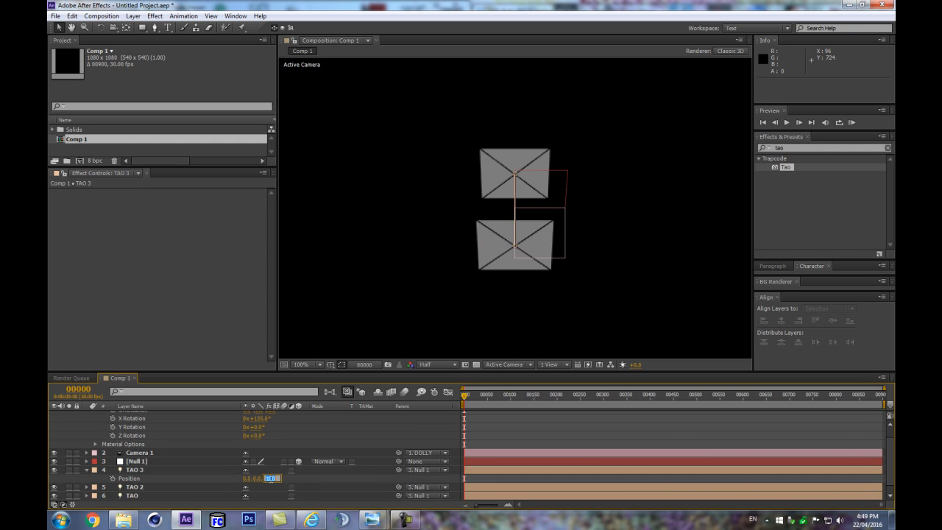
text(0)
key(Return)
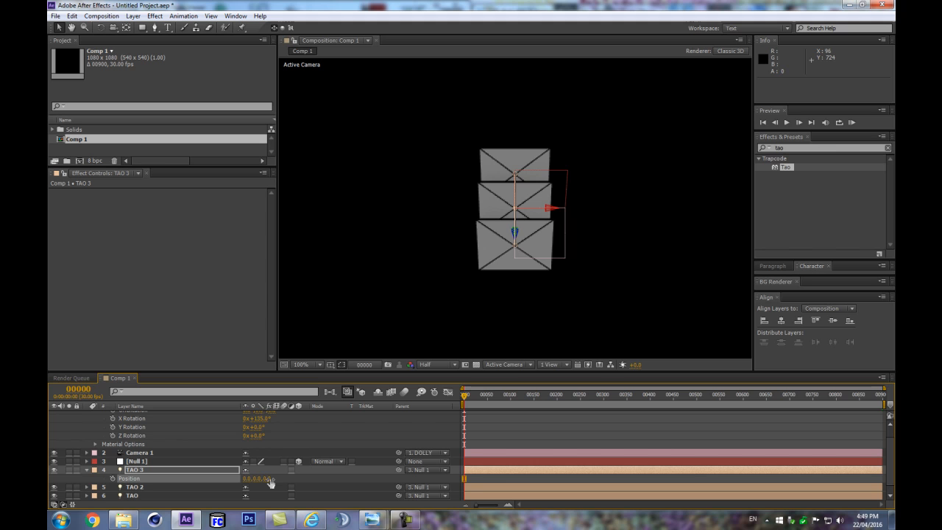
Step: Try turning the TAO 3 light by setting its Y Rotation to 90°
click(140, 471)
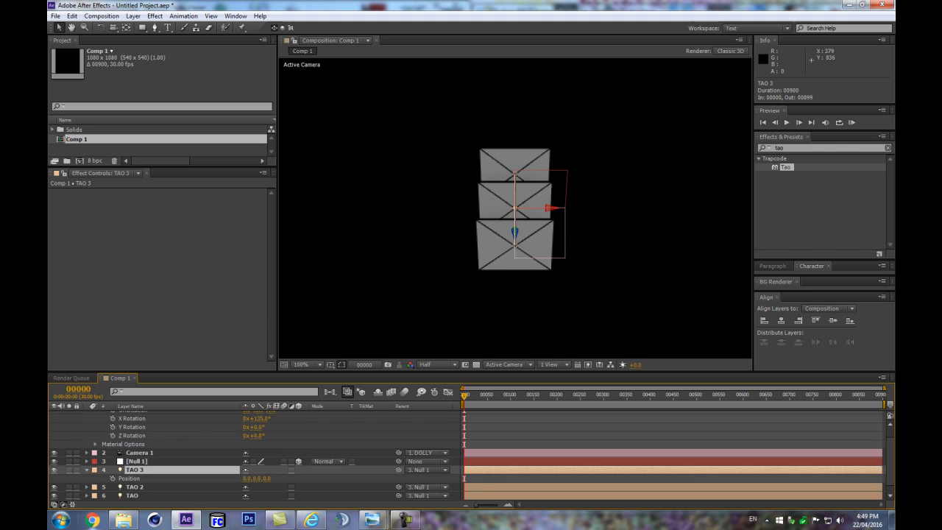
key(r)
scroll(264, 479, down, 1)
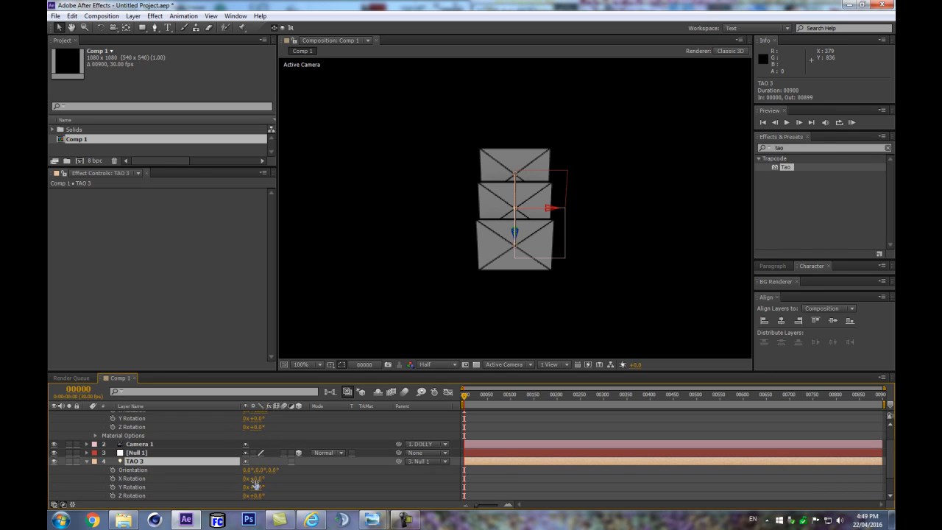
drag(254, 479, 259, 492)
key(ctrl+z)
click(257, 489)
text(90)
key(Return)
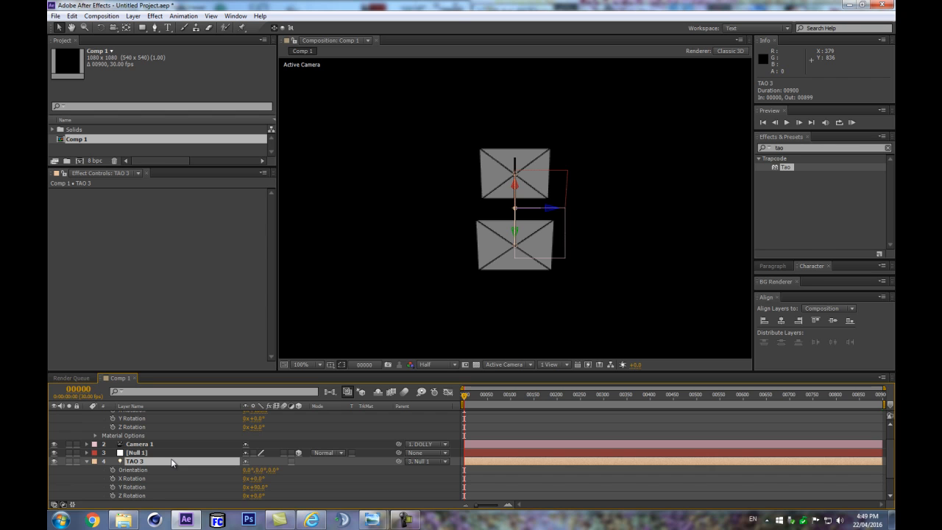
Step: Move the TAO 3 light to X position -72 and set its Y Rotation to 0°
key(p)
drag(265, 471, 231, 470)
key(ctrl+z)
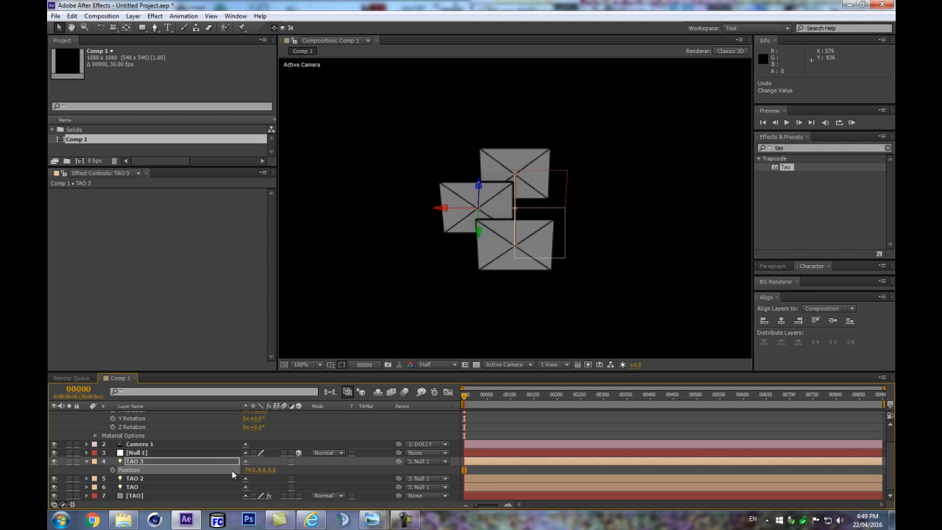
key(shift+r)
click(261, 495)
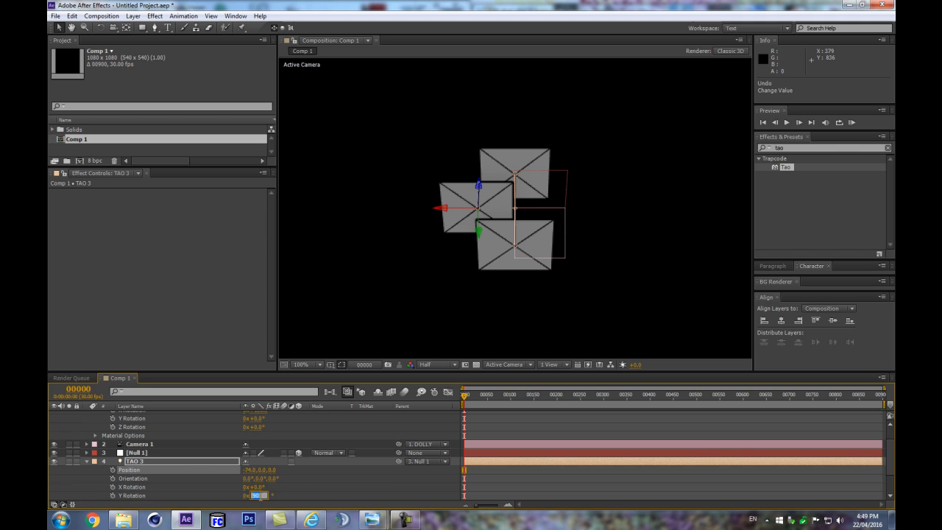
text(90)
key(Return)
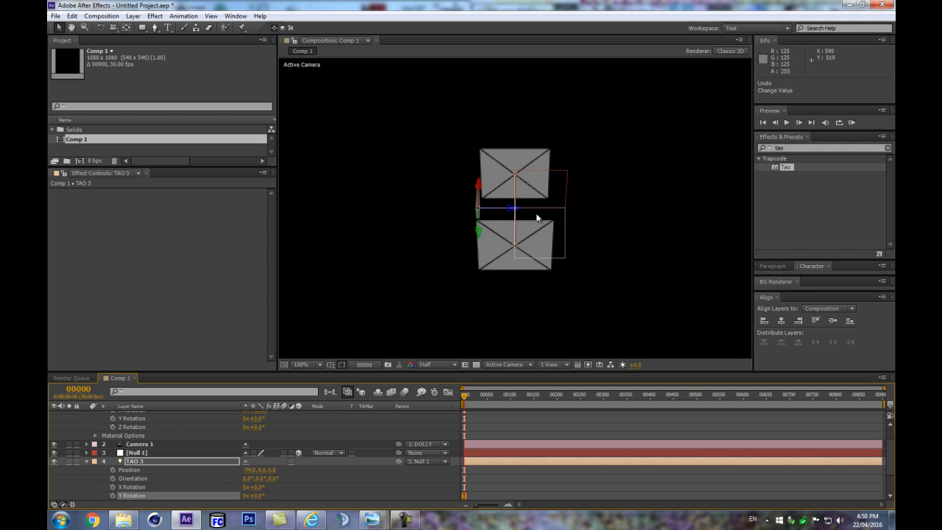
drag(247, 470, 250, 470)
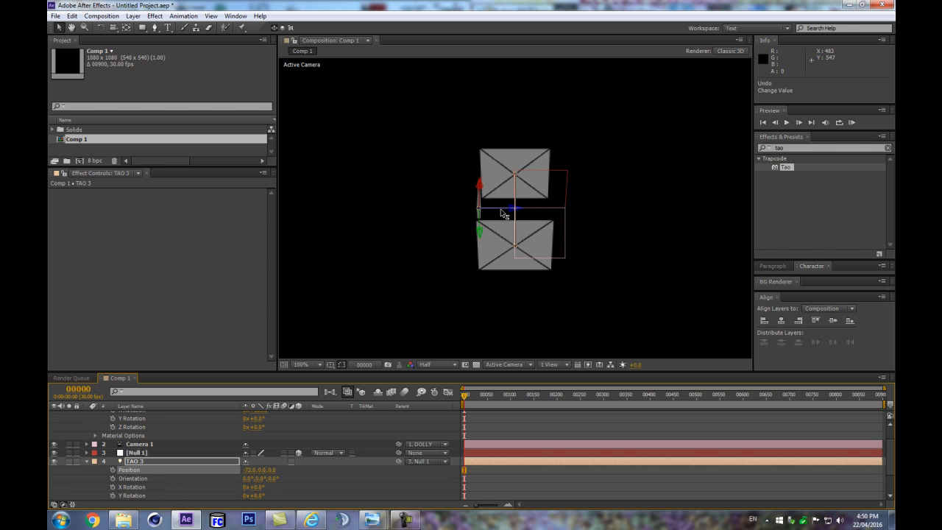
Step: Set the auto-orientation of the TAO light to Off
scroll(514, 256, up, 2)
scroll(514, 256, down, 4)
scroll(205, 433, up, 3)
scroll(205, 432, down, 3)
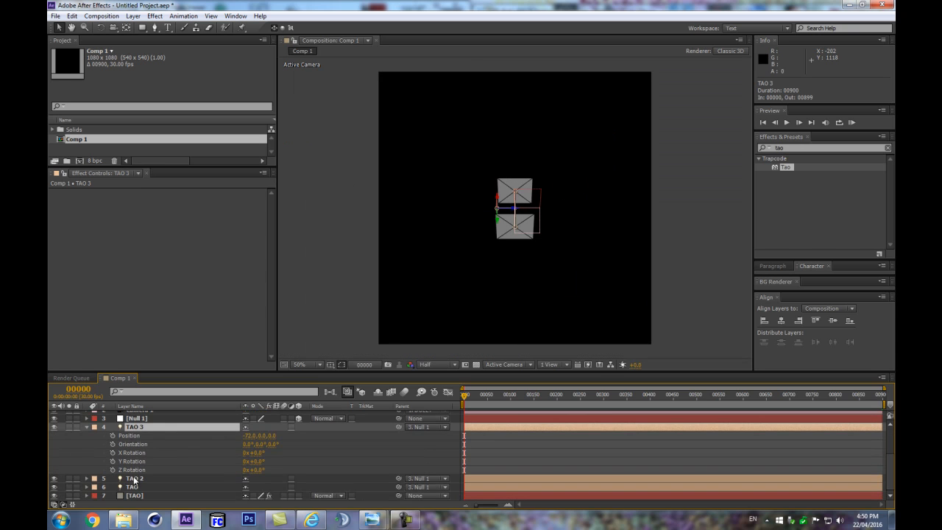
right_click(134, 487)
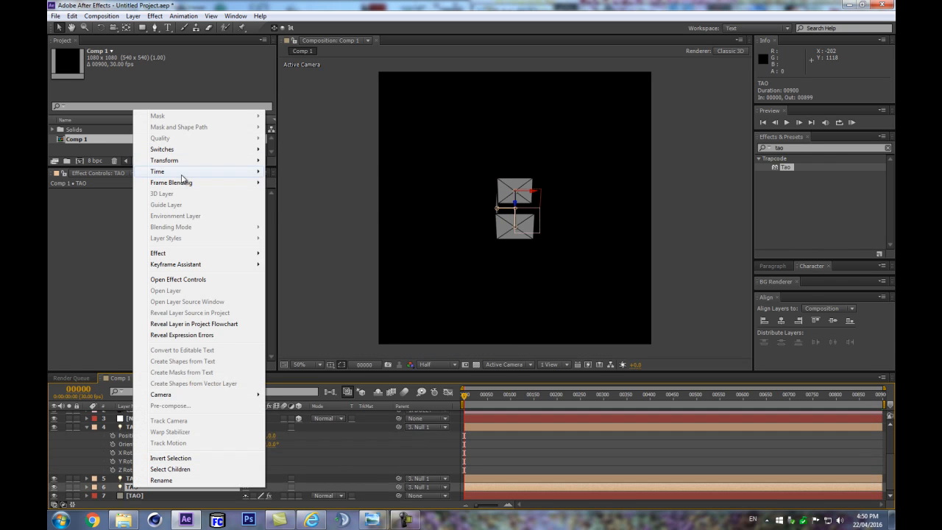
mouse_move(198, 161)
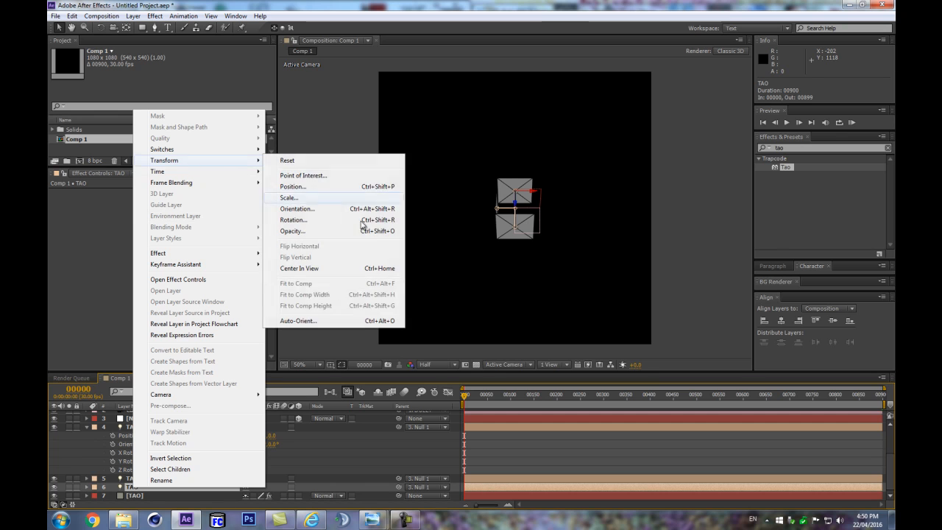
click(302, 323)
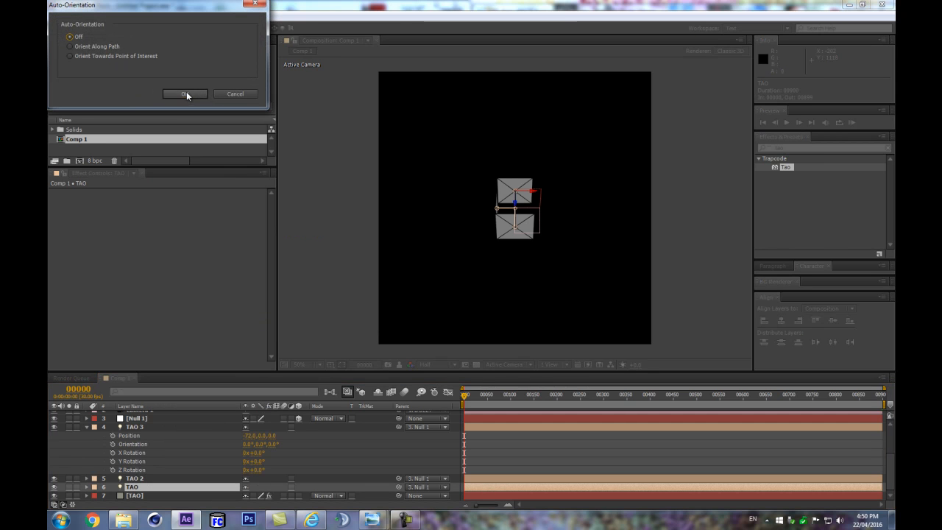
click(184, 94)
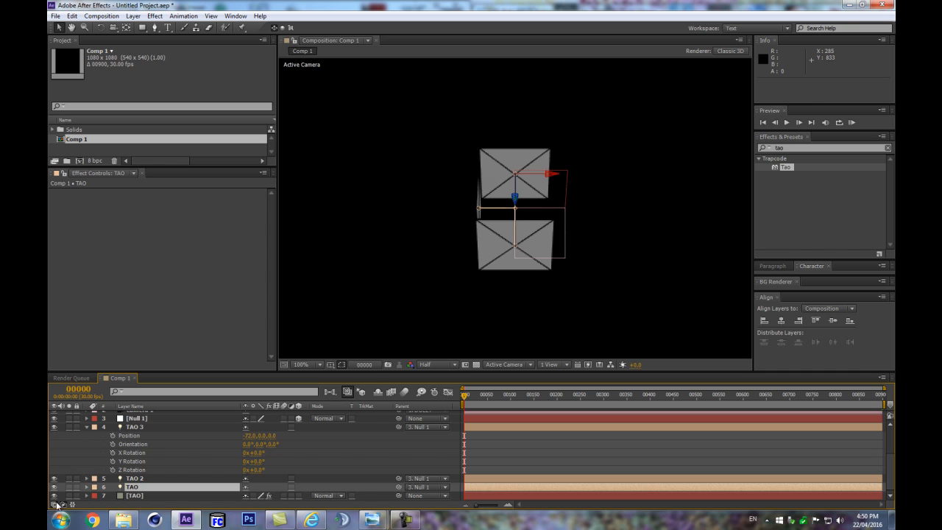
Step: Set the auto-orientation of the TAO 2 light to Off
click(142, 479)
right_click(144, 479)
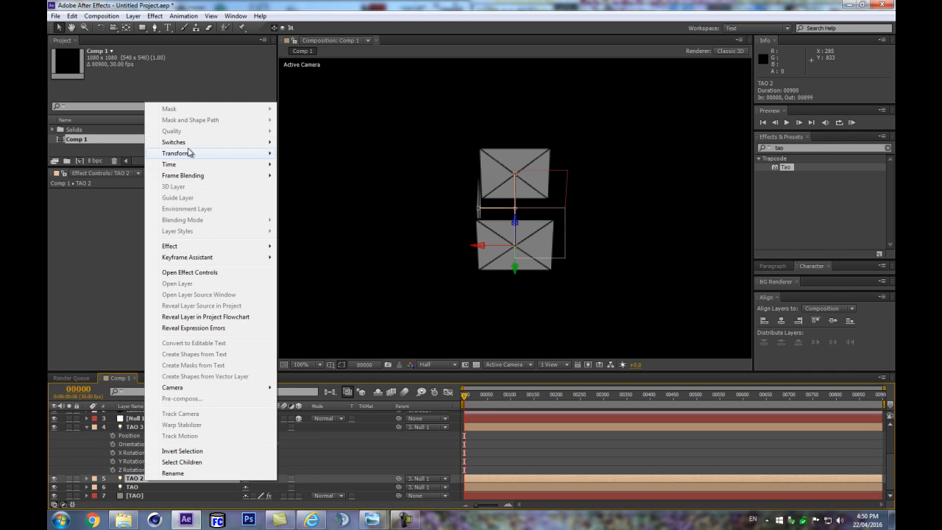
mouse_move(190, 155)
click(317, 315)
click(74, 36)
click(185, 94)
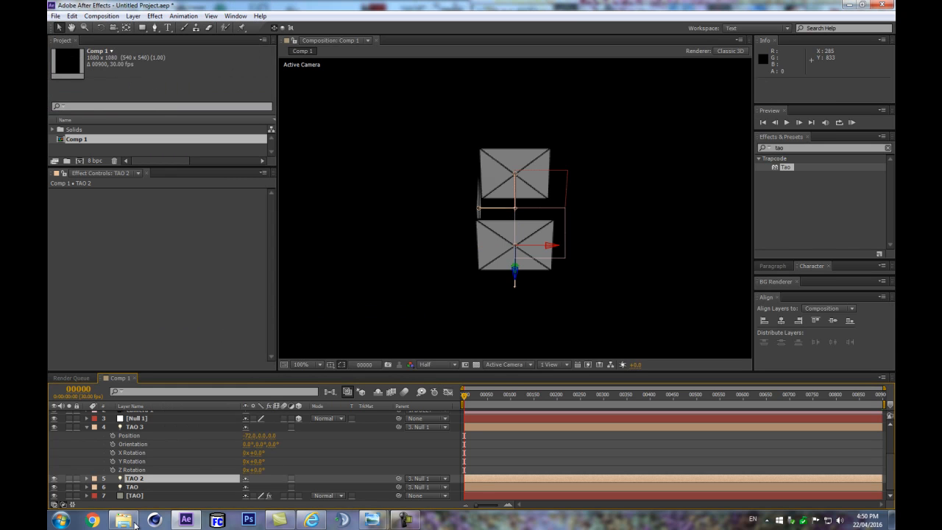
Step: Try switching the TAO 3 light's auto-orientation to Off and setting its Y Rotation to 90°
right_click(135, 427)
mouse_move(191, 101)
click(313, 259)
click(77, 39)
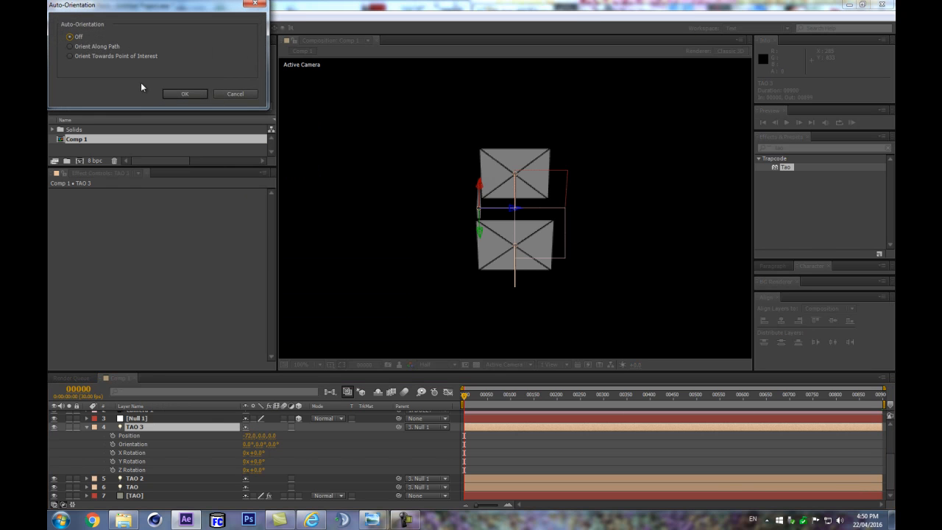
click(183, 93)
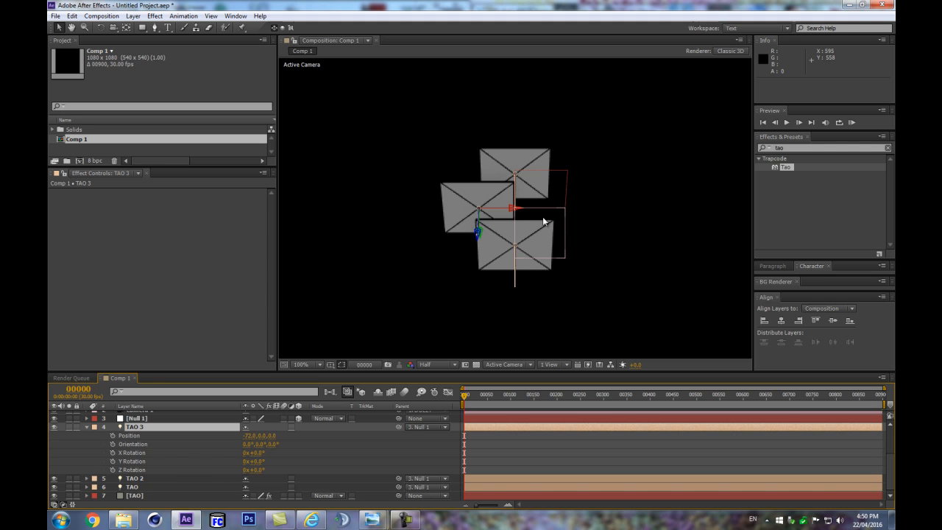
click(261, 463)
text(90)
key(Return)
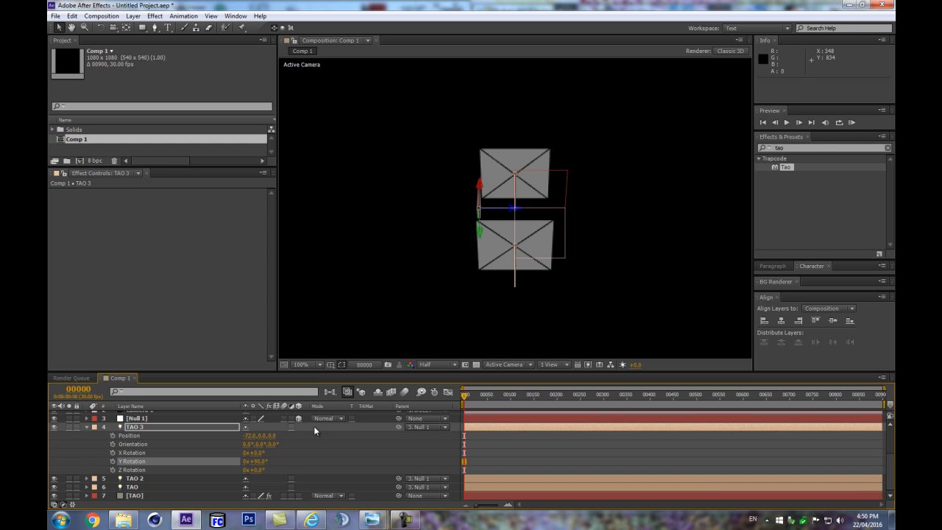
Step: Set the TAO 3 light's auto-orientation to Orient Towards Point of Interest and its Y Rotation to 0°
right_click(219, 427)
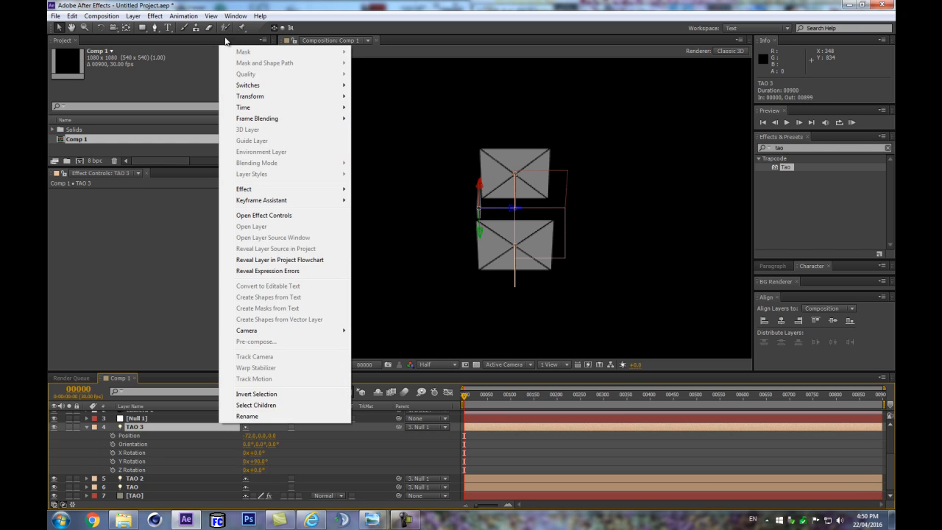
mouse_move(299, 96)
click(384, 256)
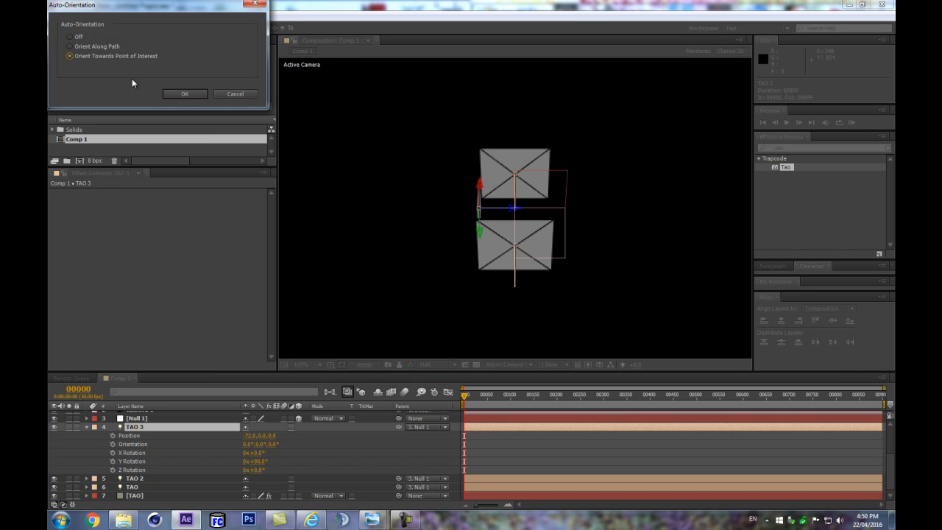
click(184, 94)
click(260, 479)
click(262, 470)
text(0)
key(Return)
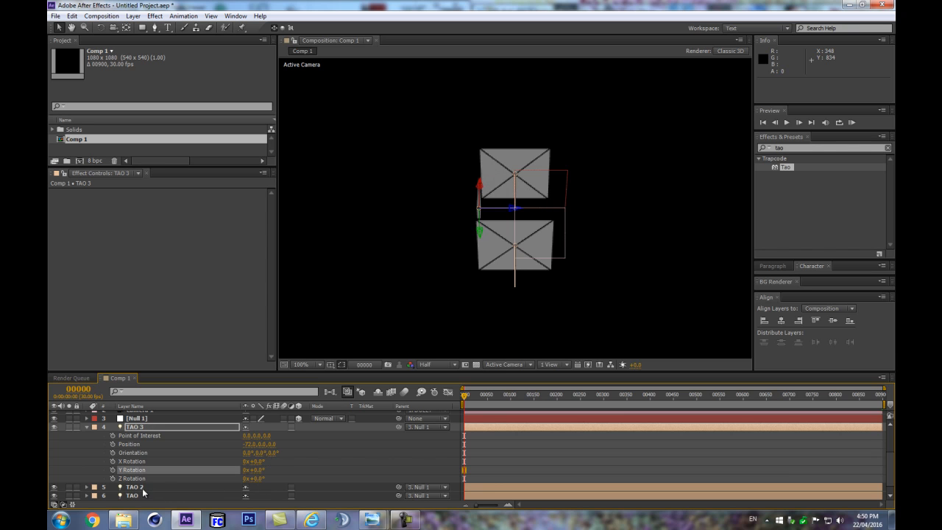
Step: Reveal the rotation properties of the TAO 2 and TAO lights and set TAO's auto-orientation to Orient Towards Point of Interest
click(134, 488)
key(r)
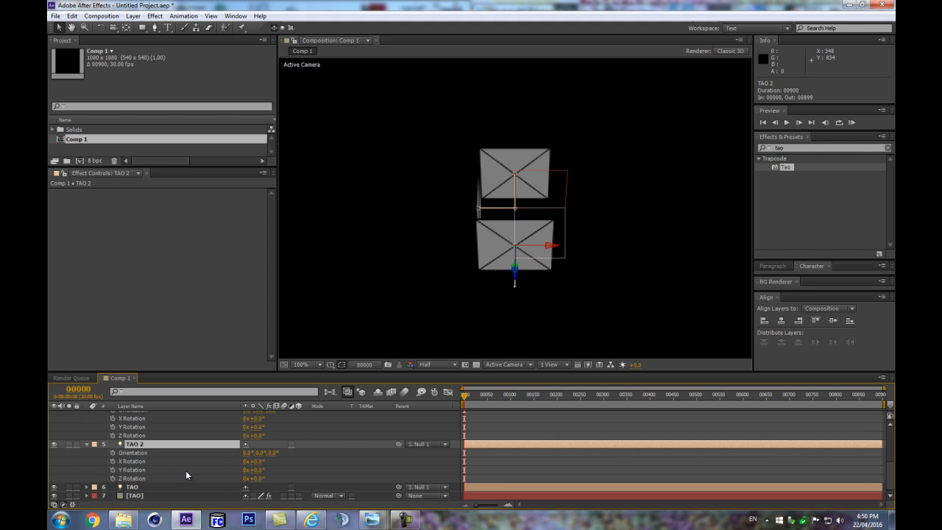
click(137, 488)
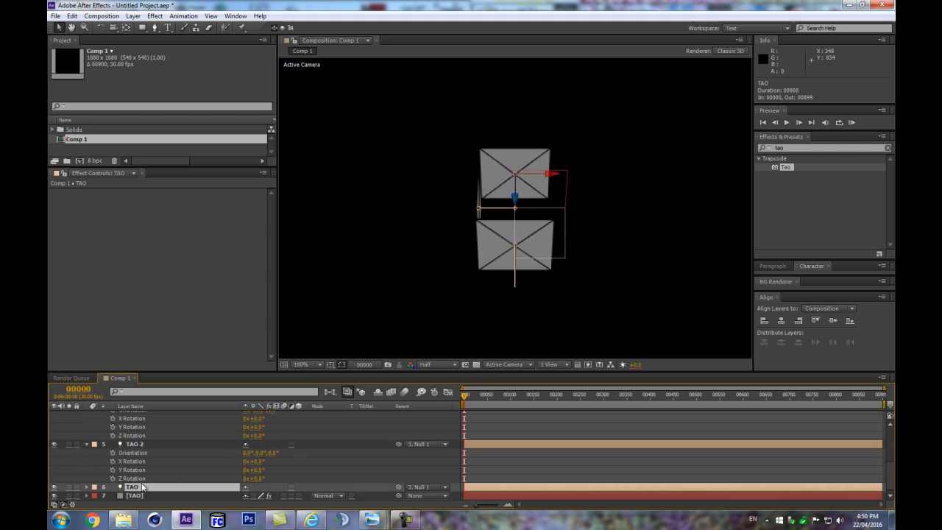
key(r)
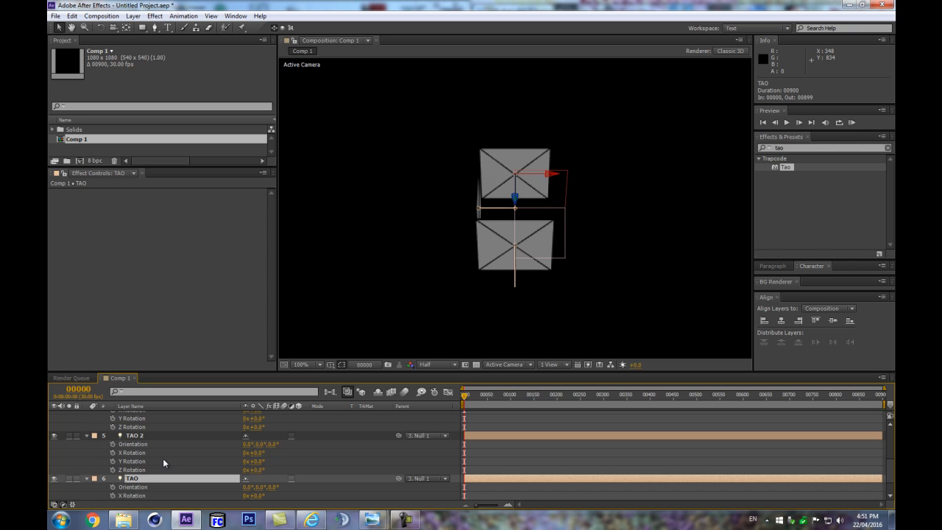
scroll(330, 442, down, 1)
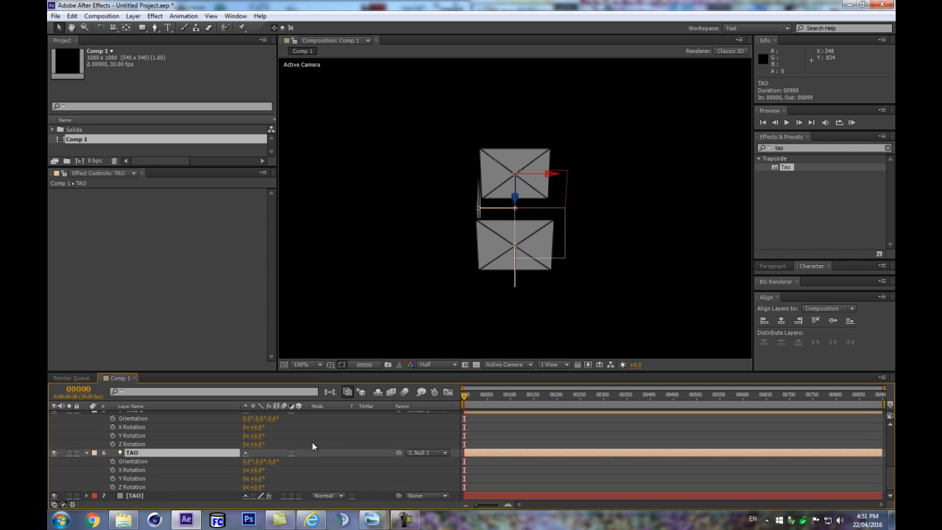
scroll(215, 459, up, 2)
scroll(209, 456, down, 1)
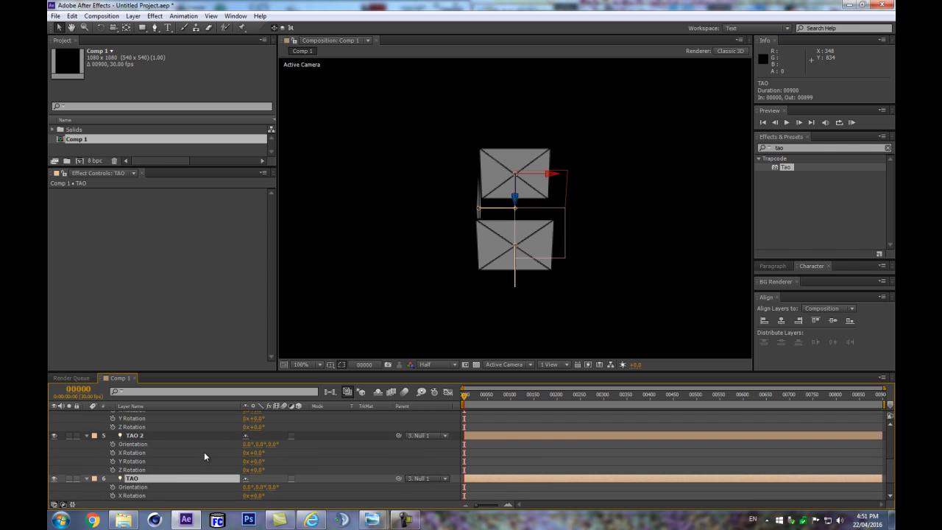
scroll(204, 452, down, 1)
right_click(204, 452)
mouse_move(234, 125)
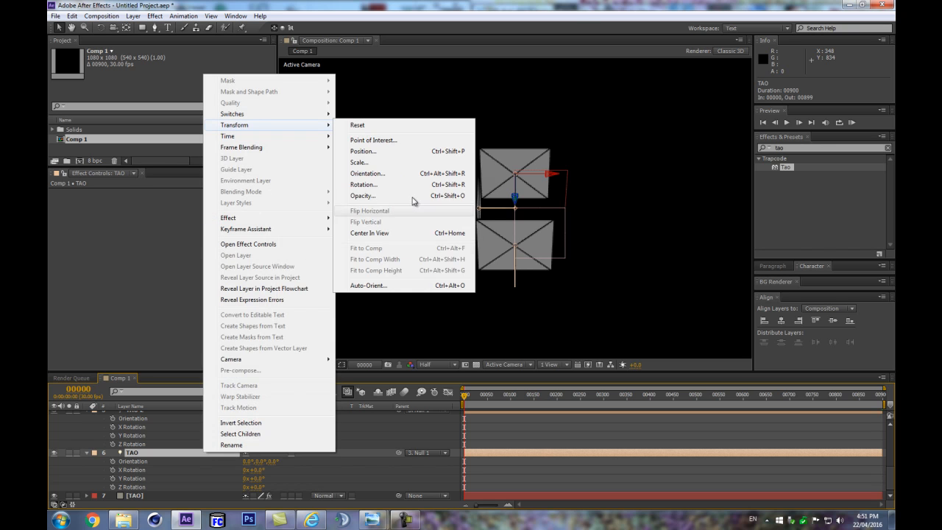
click(372, 287)
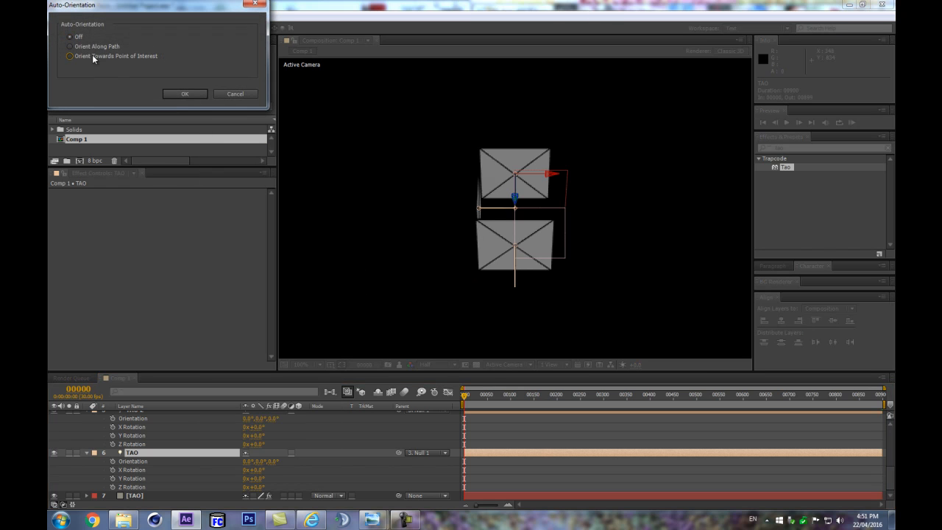
click(184, 94)
Step: Set the TAO 2 light's auto-orientation to Orient Towards Point of Interest, and collapse the properties of all layers
scroll(161, 414, up, 3)
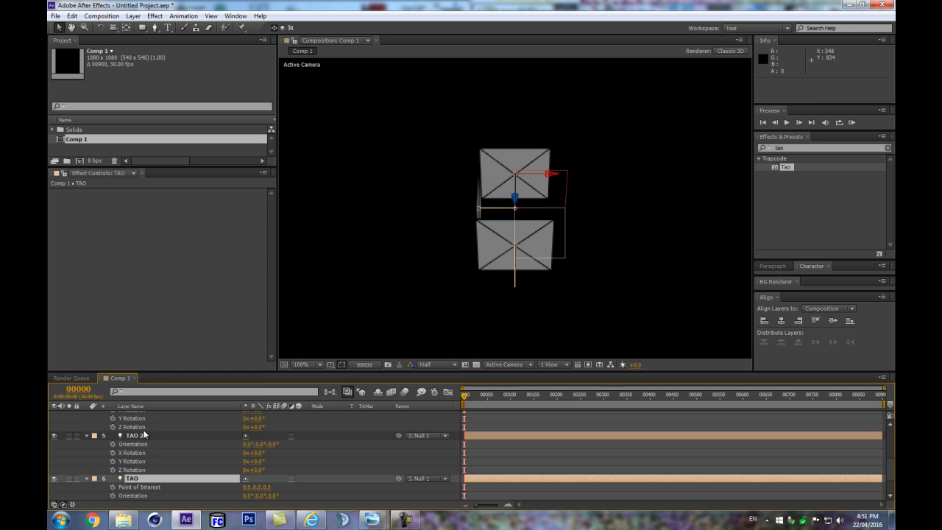
right_click(144, 431)
right_click(136, 436)
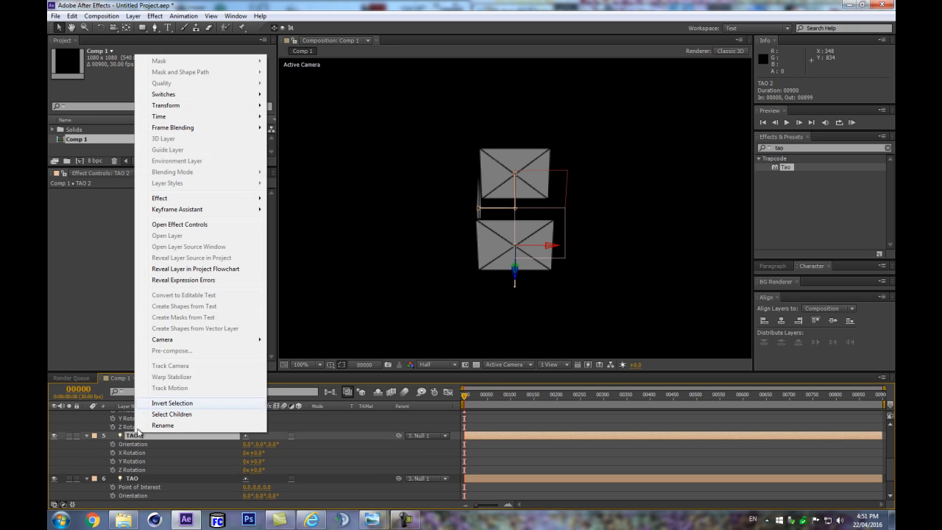
mouse_move(179, 105)
click(305, 266)
click(90, 56)
click(195, 94)
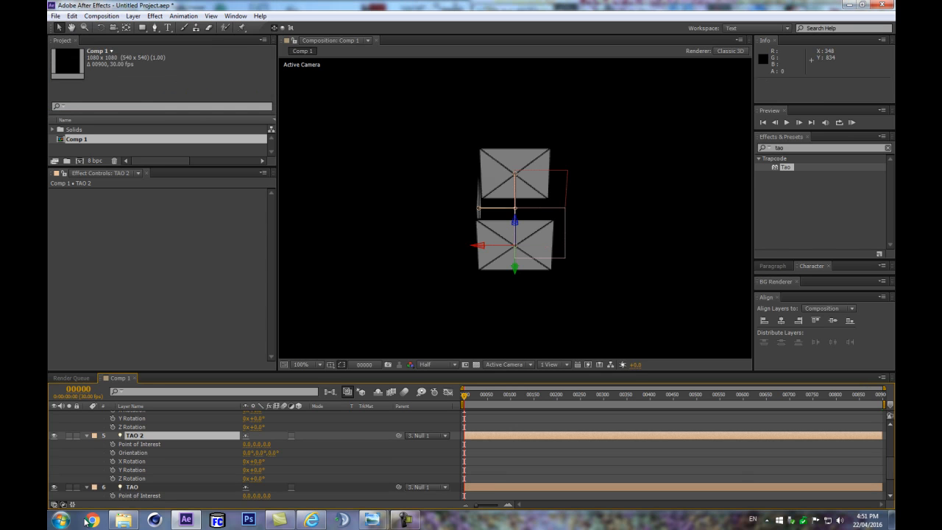
key(ctrl+a)
key(u)
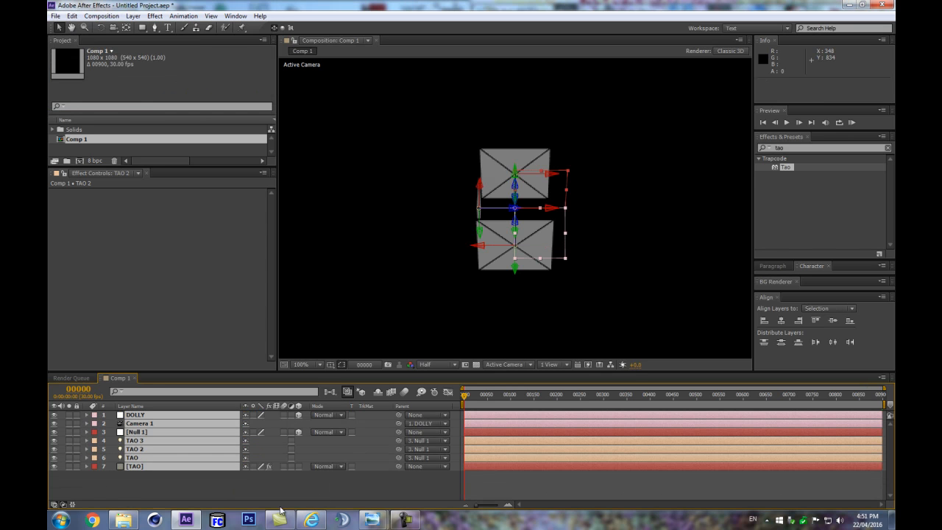
Step: Set the X position of the TAO 3 light to -100
click(153, 436)
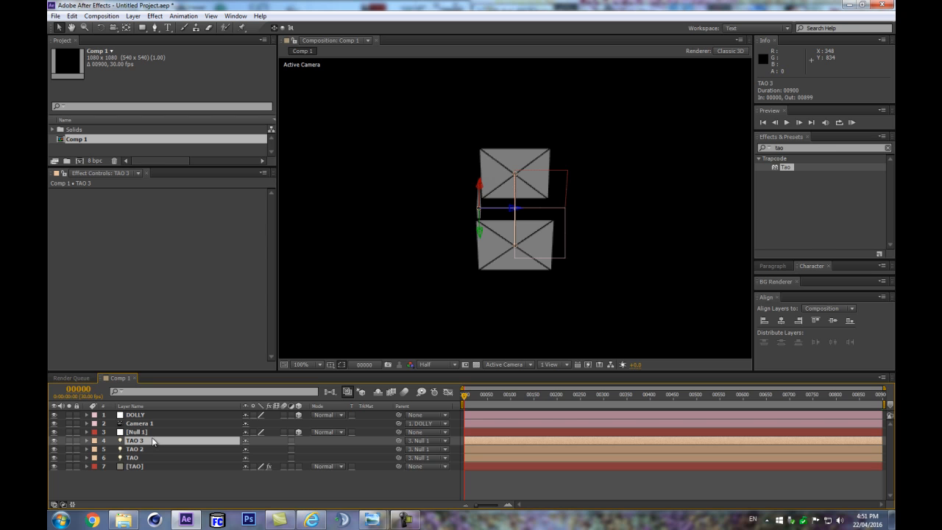
key(p)
click(247, 450)
text(-100)
key(Return)
Step: Reveal the Position properties of the TAO 2 and TAO lights to compare them with TAO 3
click(160, 467)
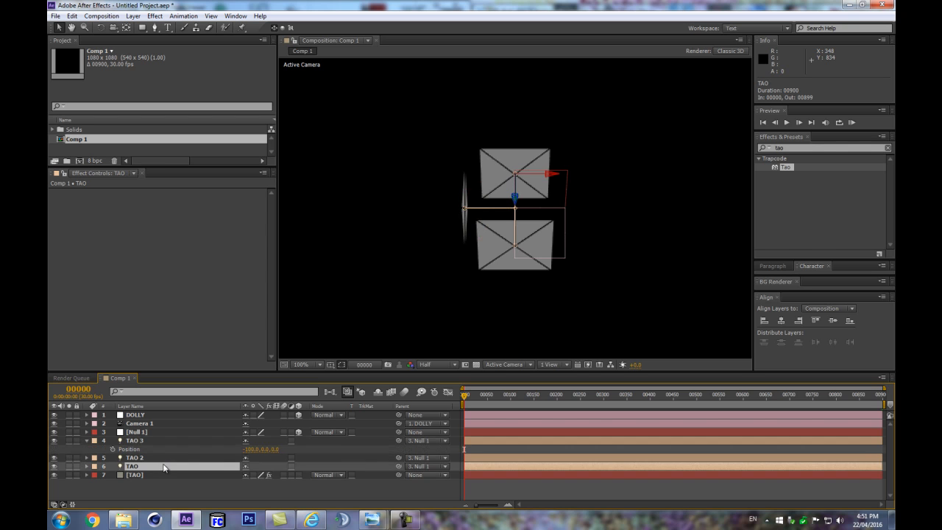
click(177, 458)
key(p)
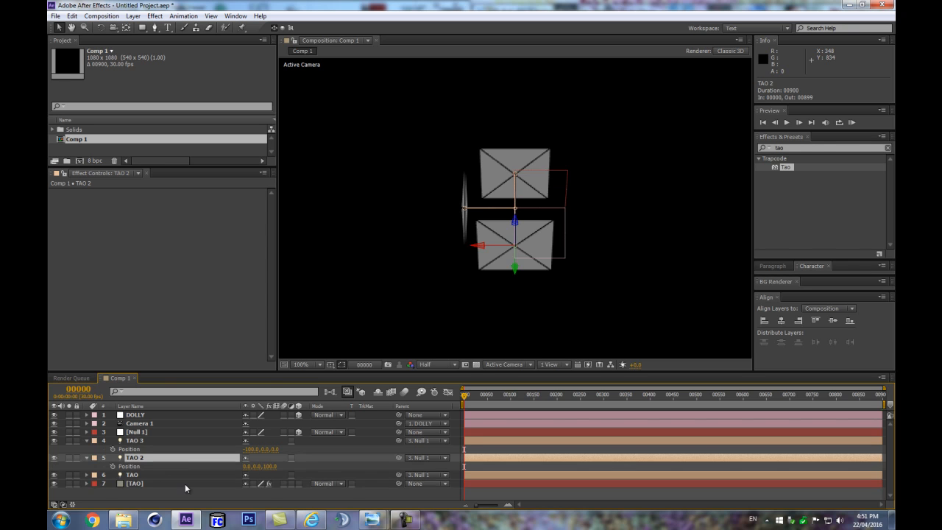
click(188, 484)
click(212, 478)
key(p)
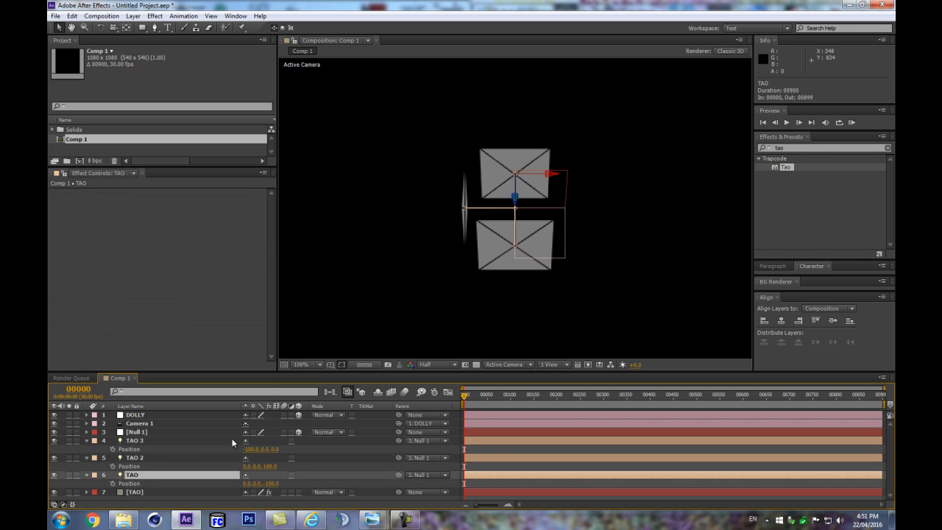
Step: Duplicate the TAO 3 light and set the copy's X position to 100
click(125, 443)
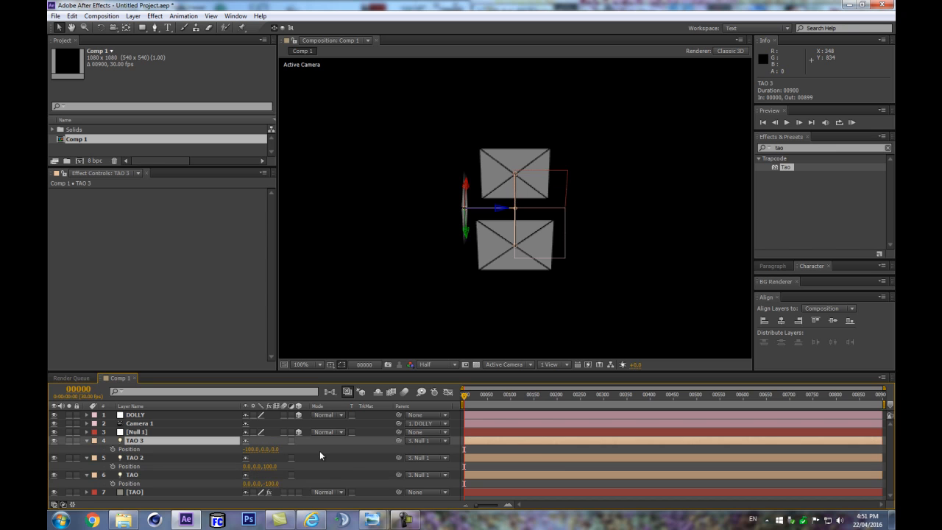
key(ctrl+d)
key(p)
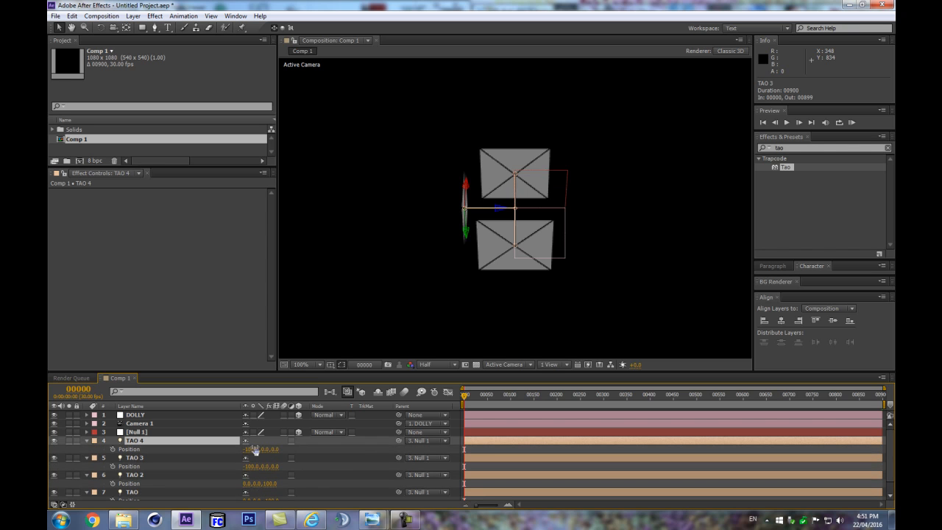
click(250, 450)
text(-130)
key(Return)
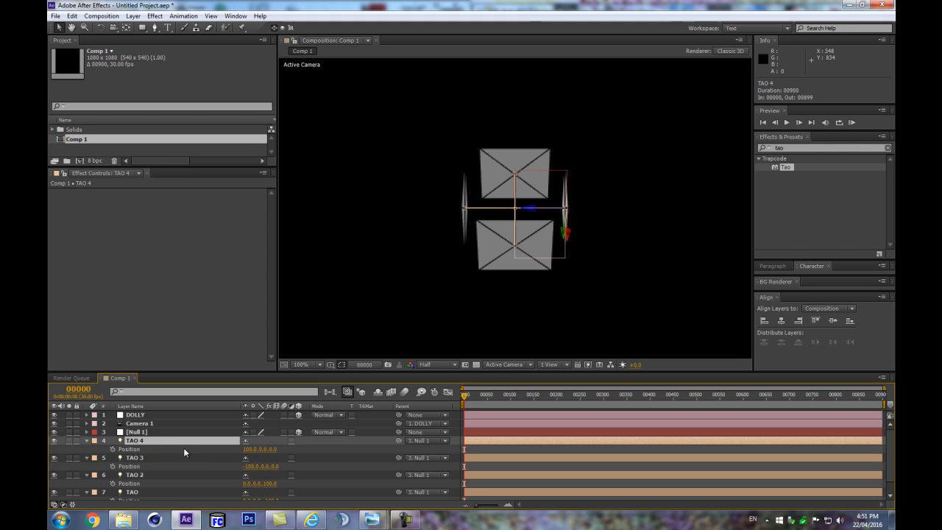
Step: Duplicate the TAO 4 light and set the copy's position to X 0 and Y 100
key(ctrl+d)
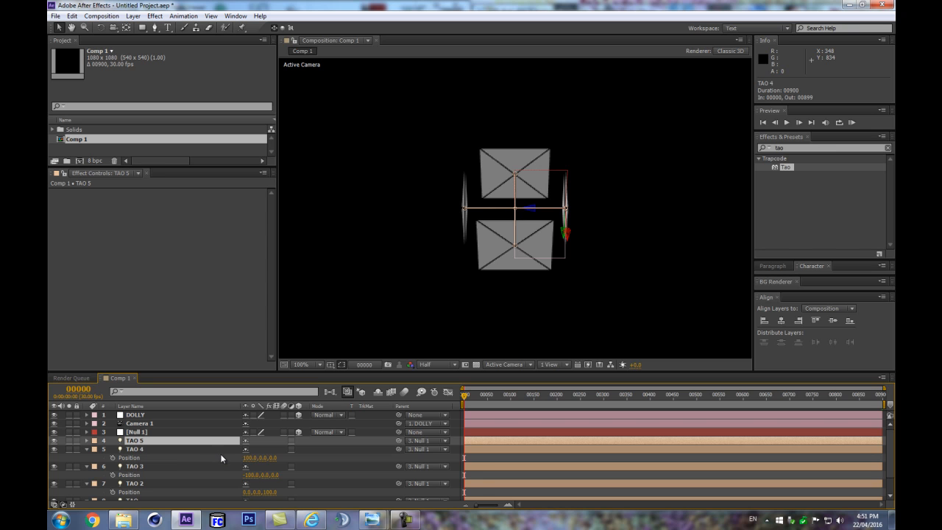
key(p)
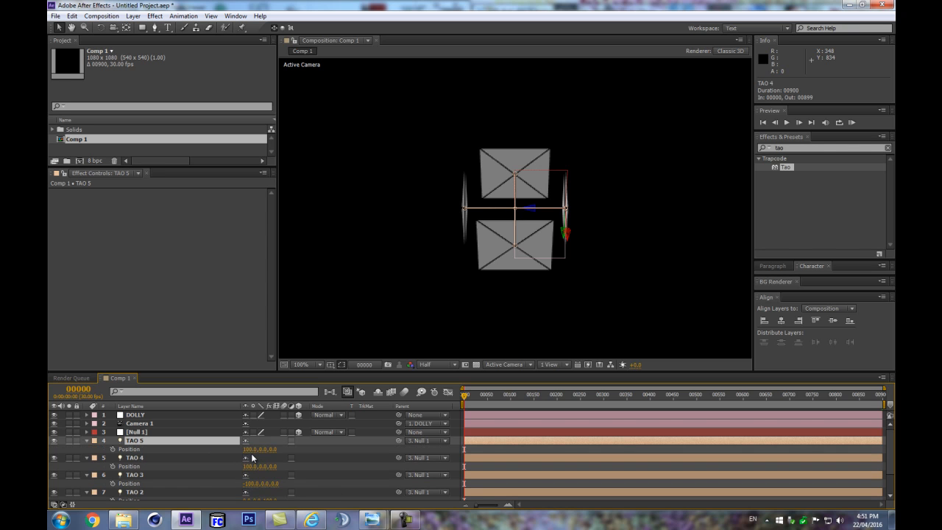
scroll(251, 453, down, 1)
scroll(293, 482, up, 1)
click(251, 449)
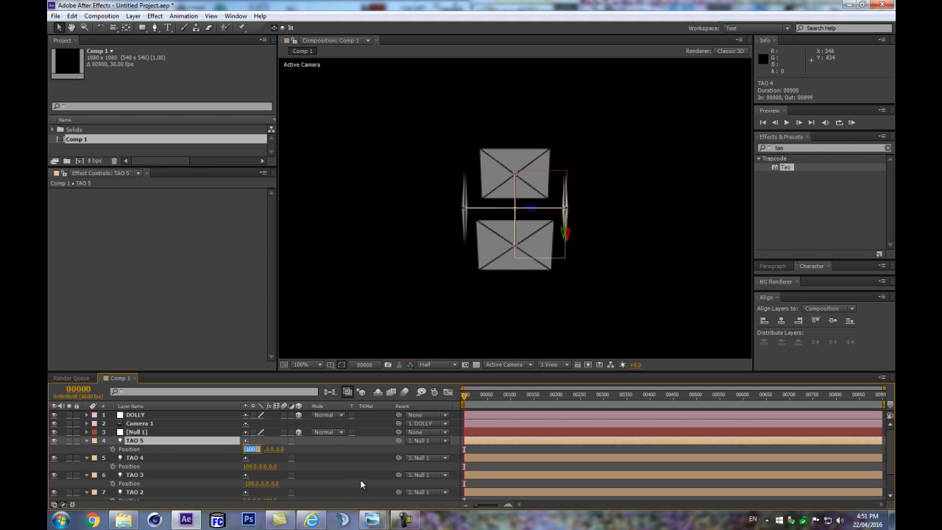
text(0)
key(Return)
click(257, 449)
text(100)
key(Return)
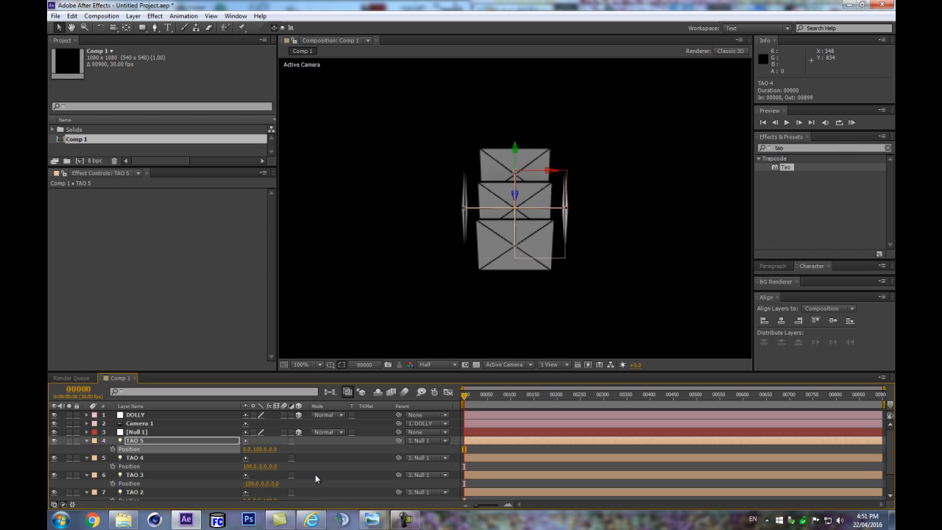
Step: Duplicate the TAO 5 light and set the copy's Y position to -100
click(145, 441)
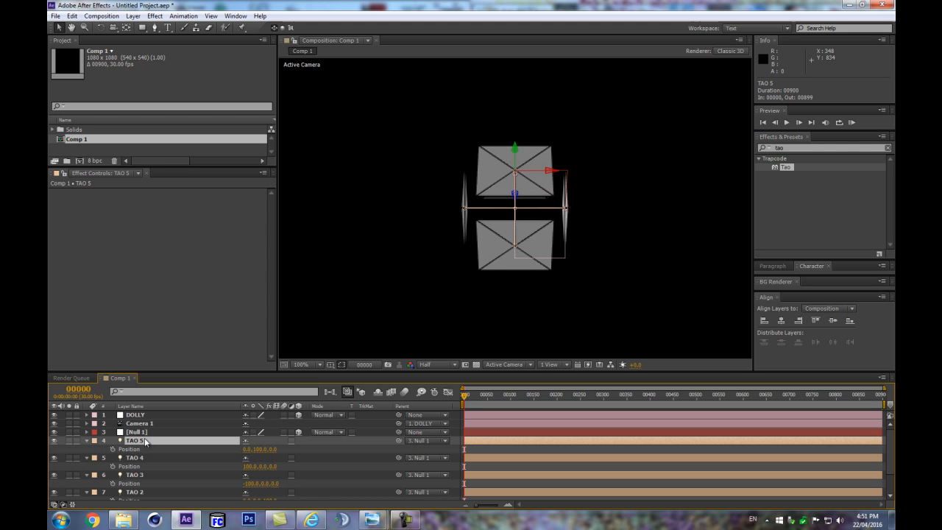
key(ctrl+d)
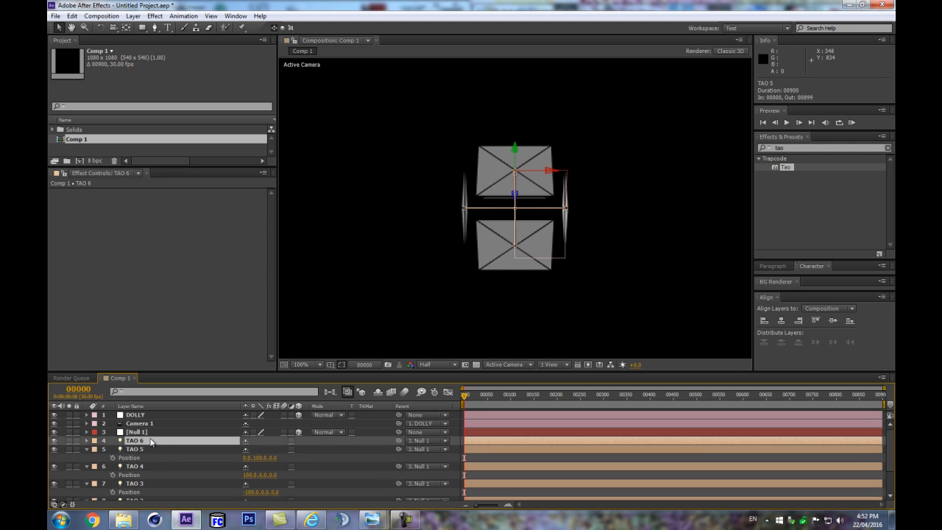
key(p)
click(258, 449)
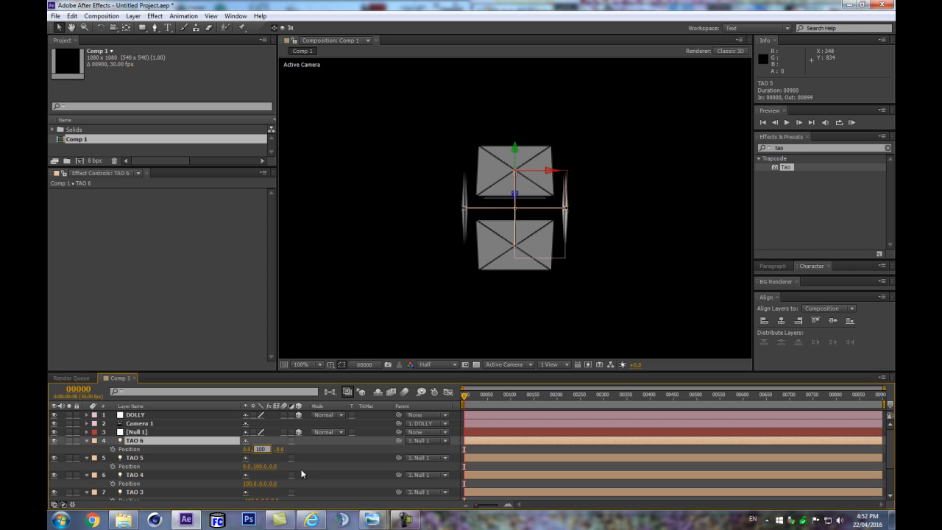
text(-100)
key(Return)
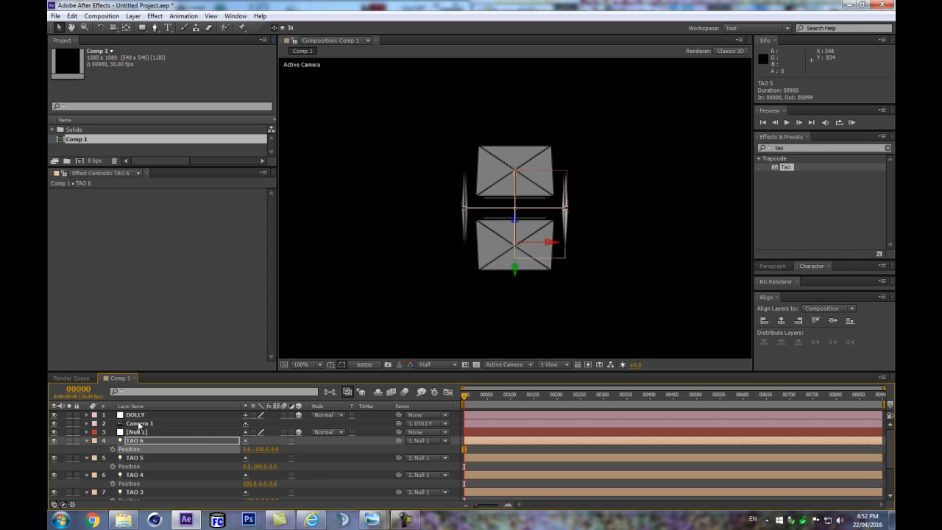
Step: Set the DOLLY null's X Rotation to 0° and collapse the properties of all layers
key(ctrl+a)
click(87, 440)
click(299, 476)
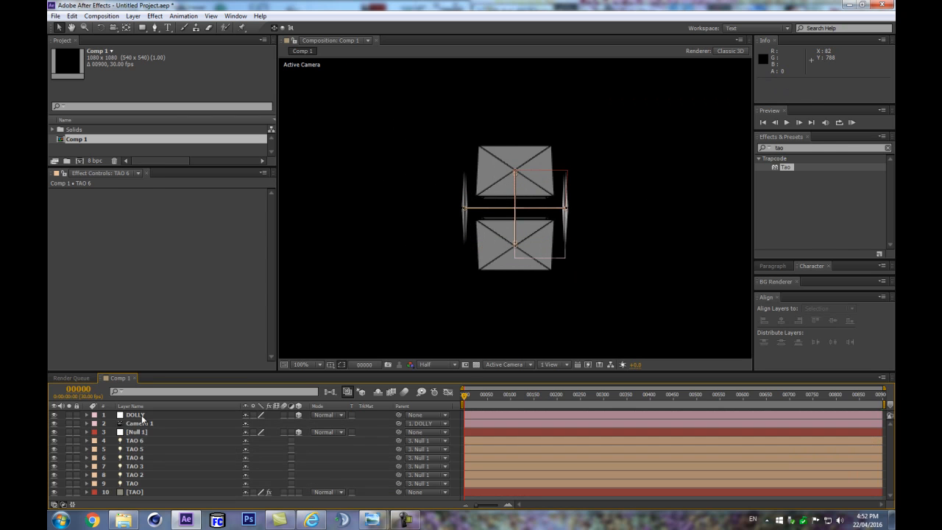
click(150, 417)
key(r)
click(269, 433)
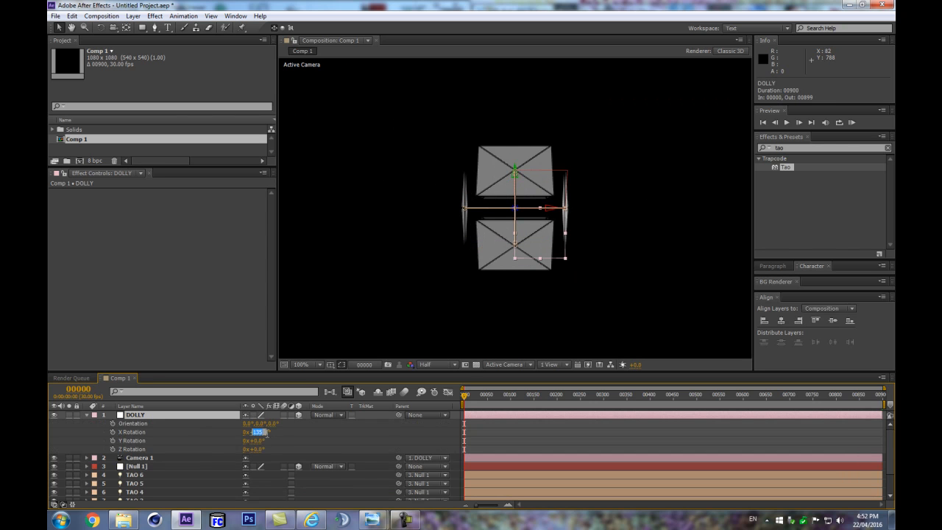
text(0)
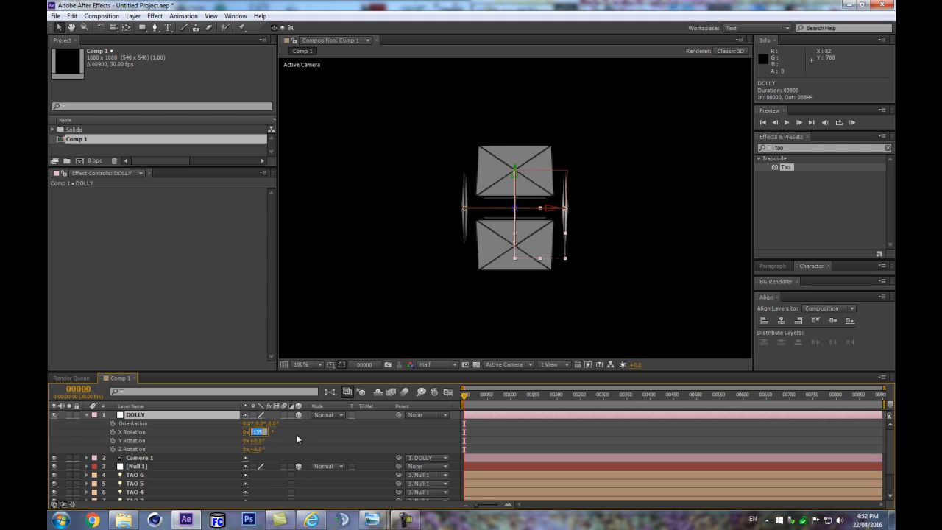
key(Return)
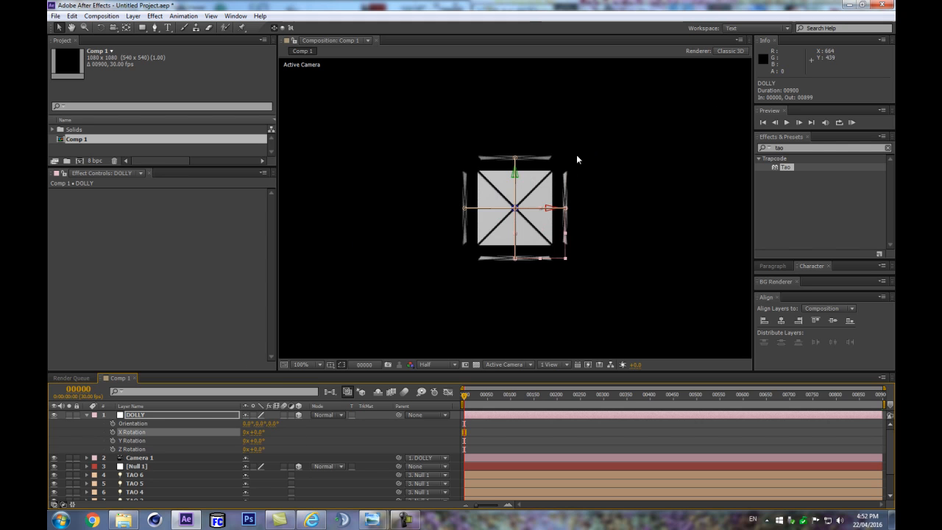
click(91, 417)
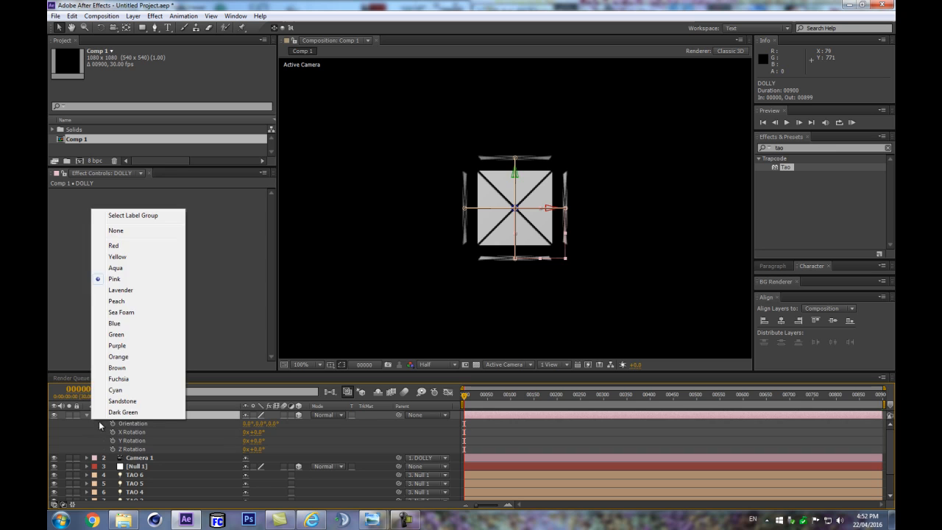
click(87, 417)
click(87, 416)
Step: Rename the Null 1 layer as SETTINGS
click(129, 432)
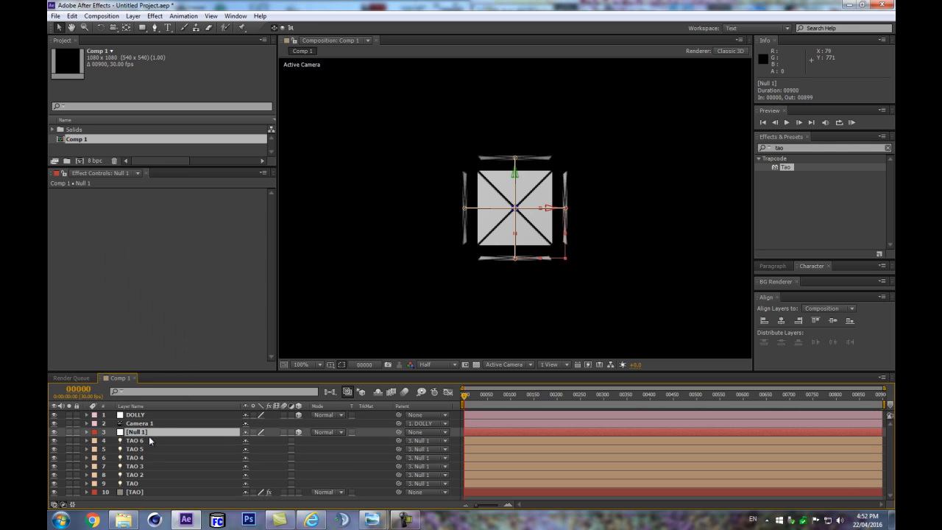
key(Return)
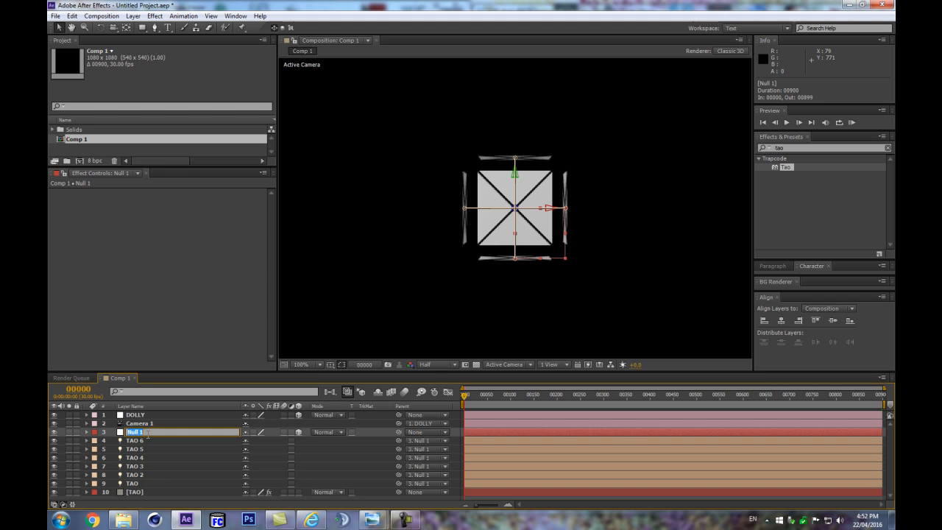
text(SETTINGS)
key(Return)
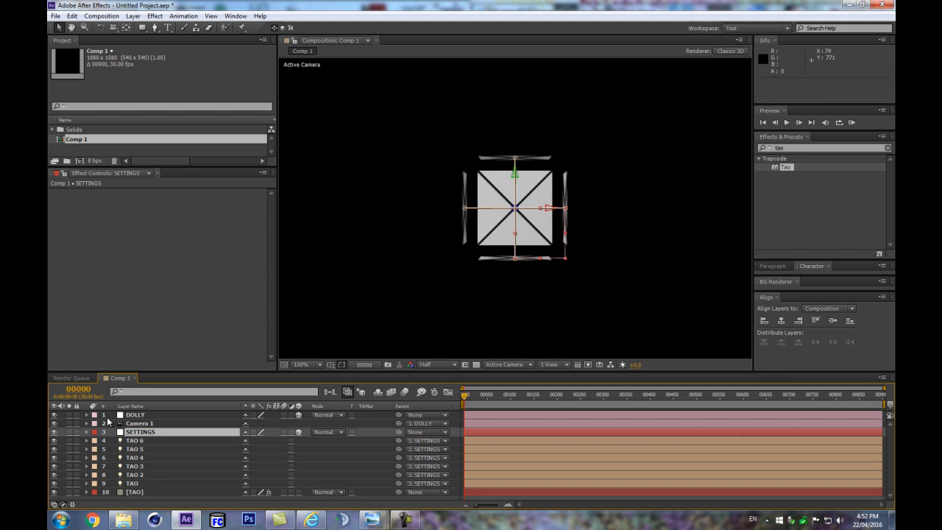
Step: Add a Slider Control named scale to the SETTINGS null and set its slider to 100
click(133, 15)
mouse_move(159, 16)
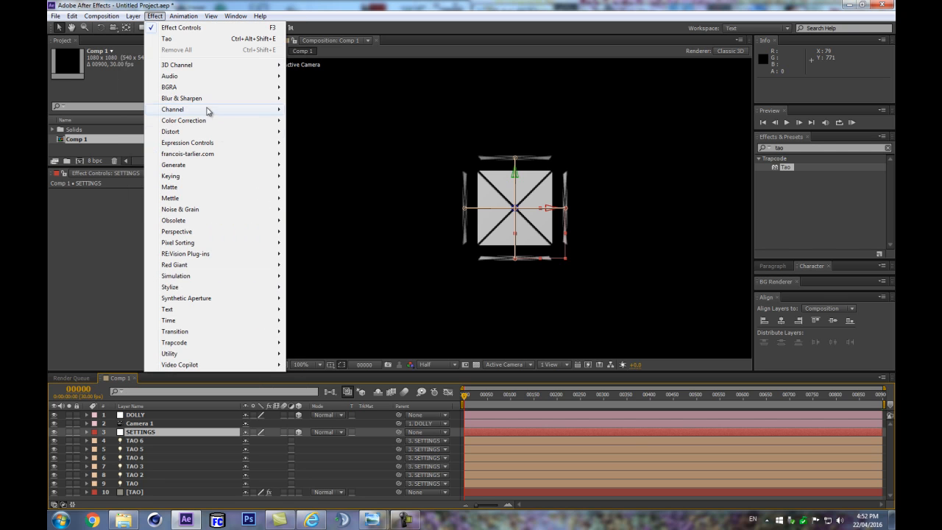
mouse_move(230, 146)
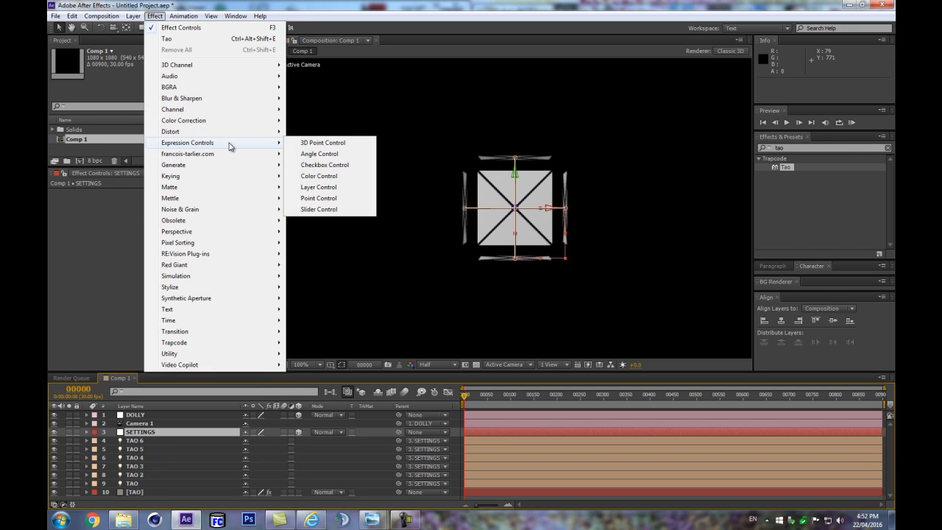
click(324, 210)
key(Return)
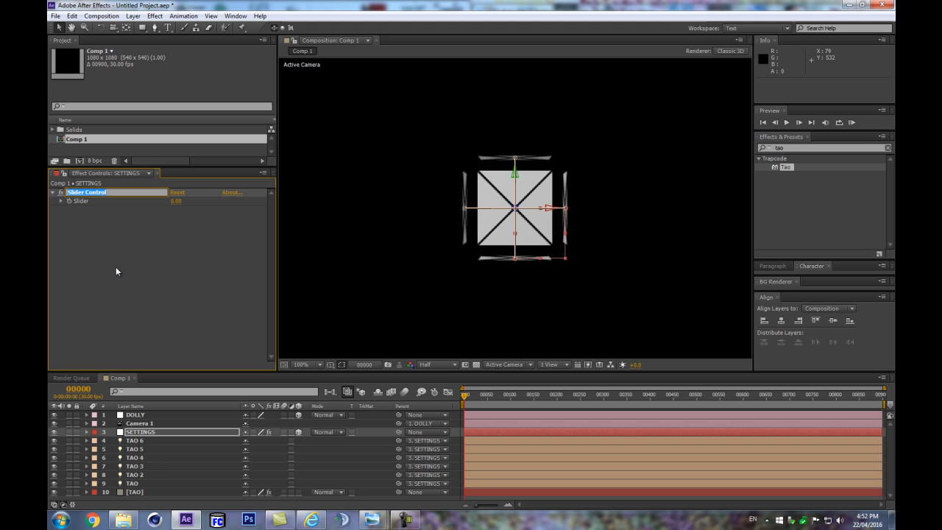
text(si)
text(cale)
key(Return)
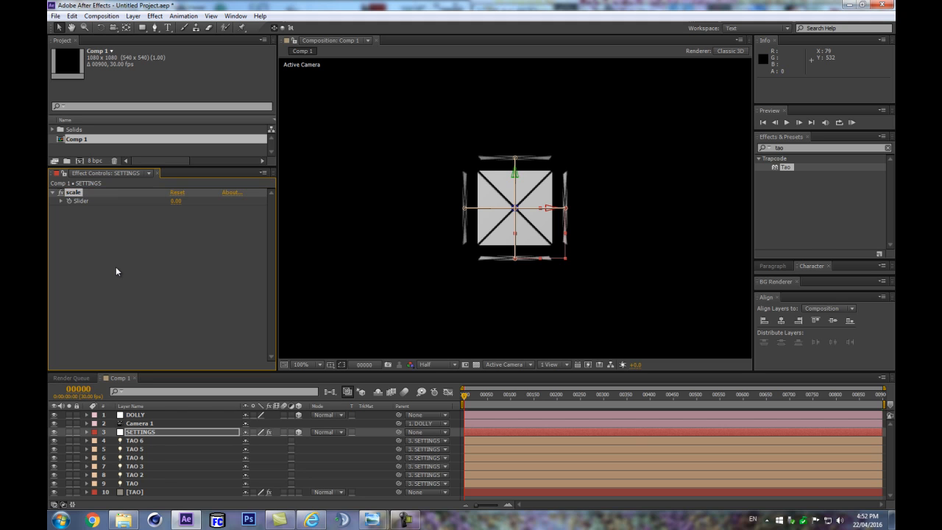
key(Tab)
text(100)
key(Return)
Step: Enlarge the timeline area and lock the effect controls display to the SETTINGS layer
click(150, 482)
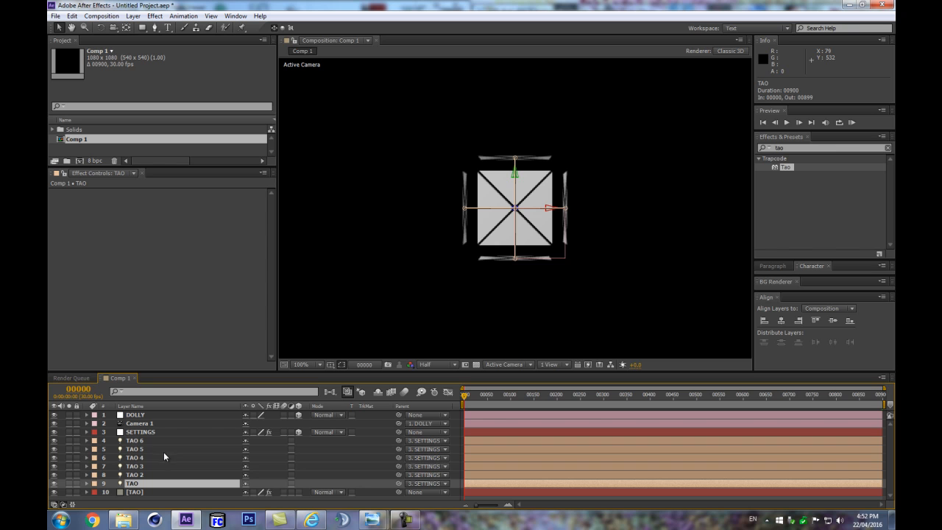
key(y)
drag(489, 372, 485, 321)
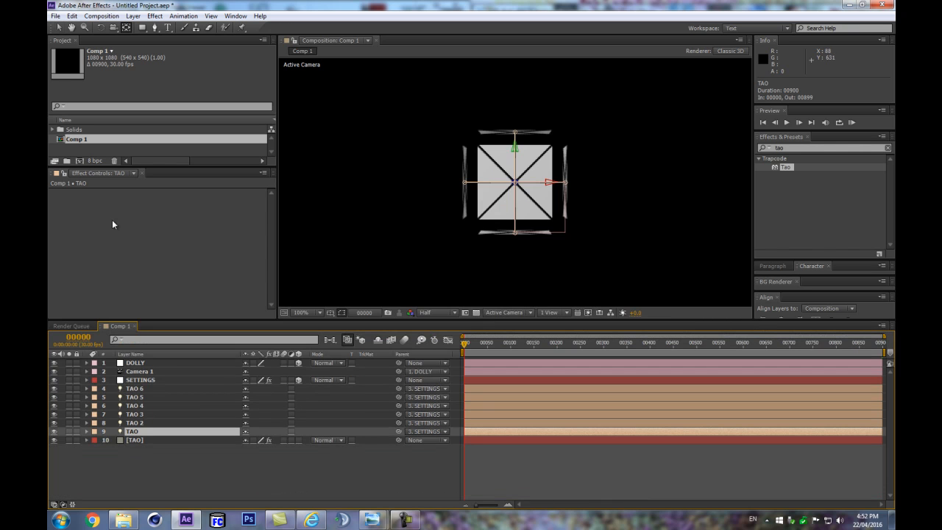
click(146, 380)
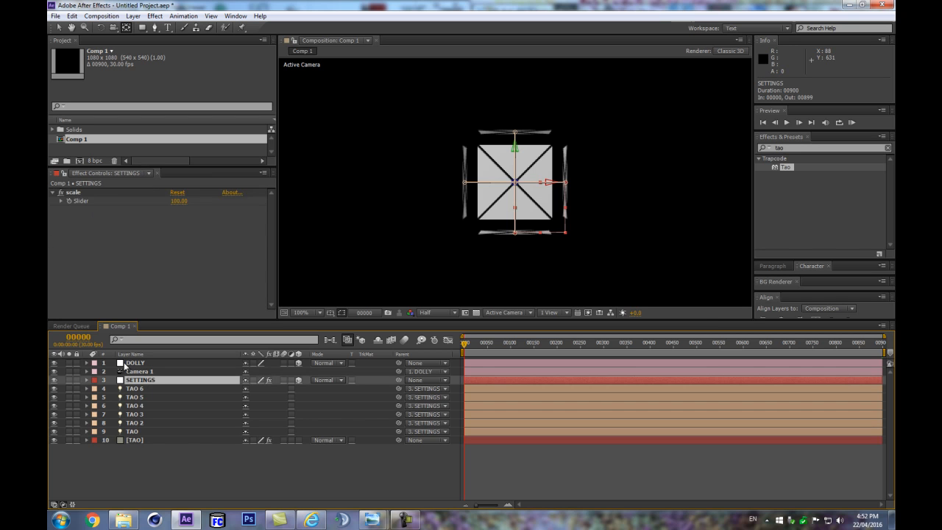
click(146, 294)
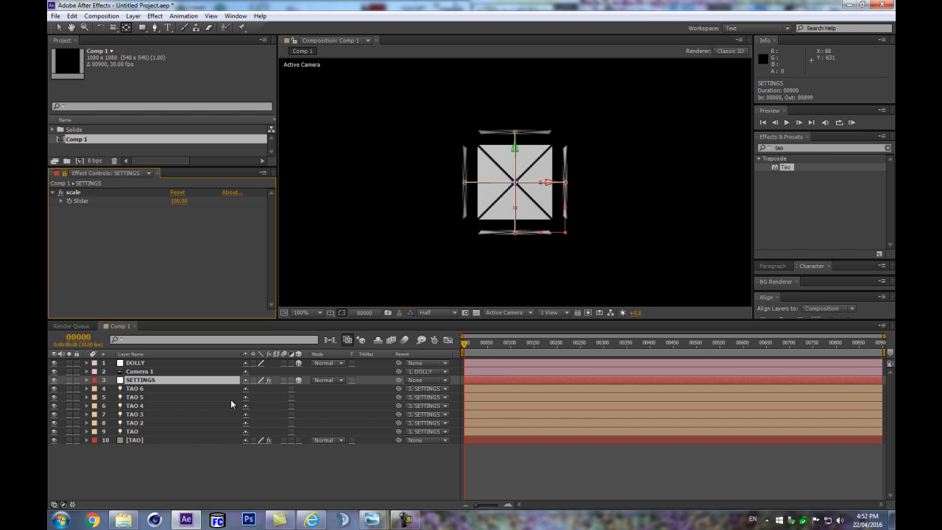
Step: Add a Position expression to the TAO light that keeps its own X and Y and links Z to the negative SETTINGS scale slider
click(131, 432)
key(p)
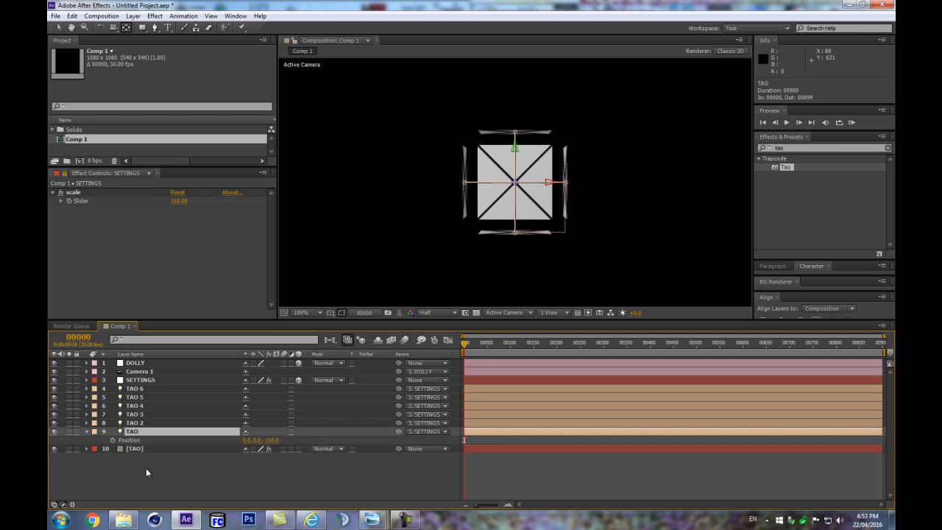
alt+click(113, 440)
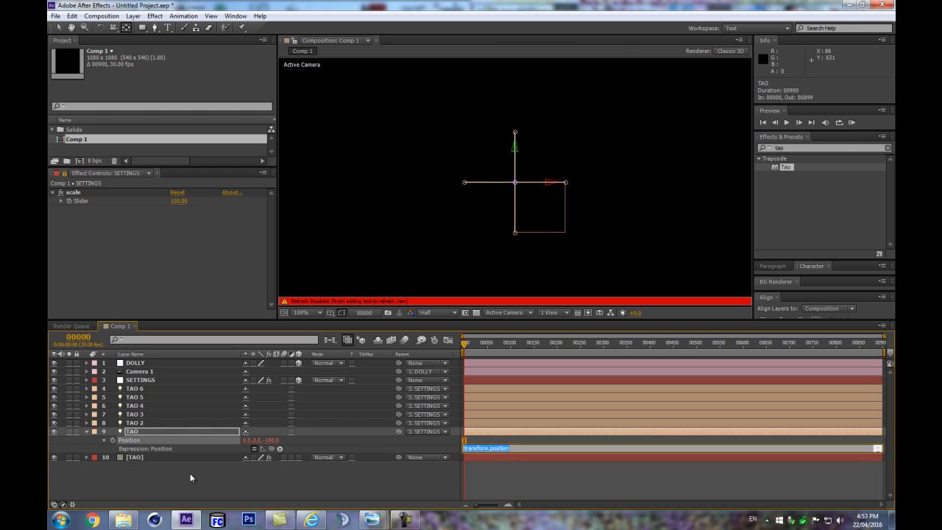
text([)
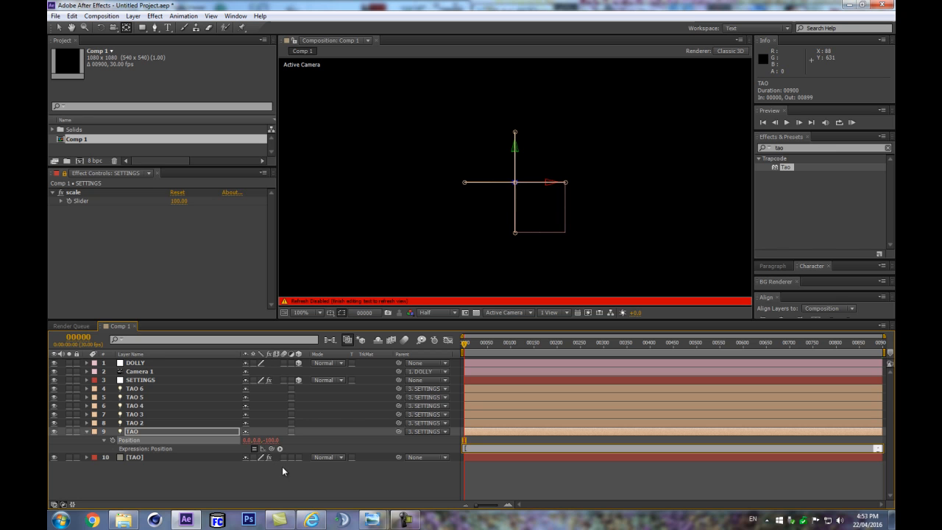
drag(272, 450, 245, 445)
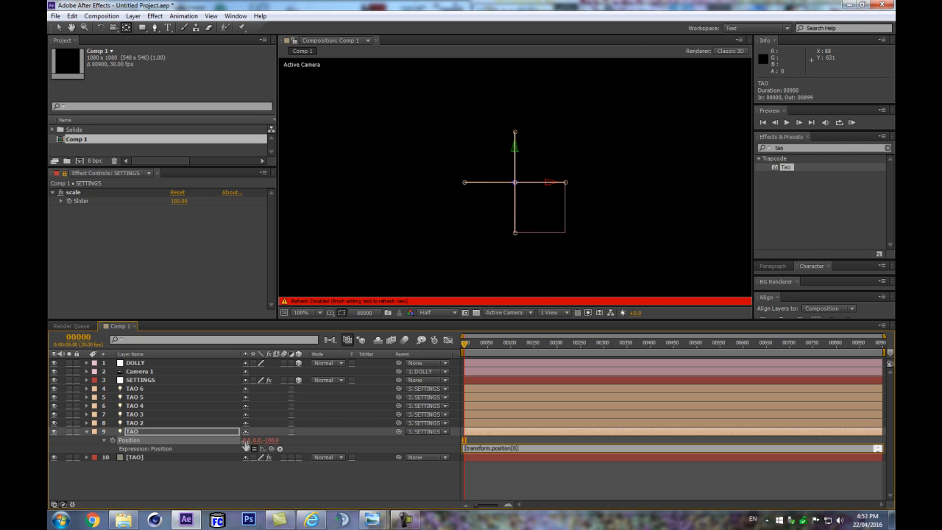
text(,)
drag(274, 450, 85, 208)
text(,)
drag(85, 208, 90, 210)
drag(272, 448, 91, 200)
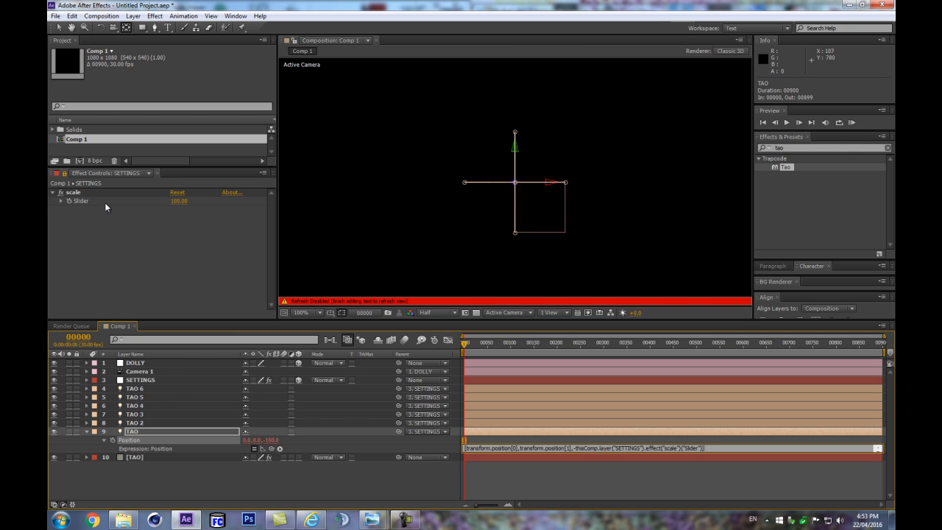
click(359, 484)
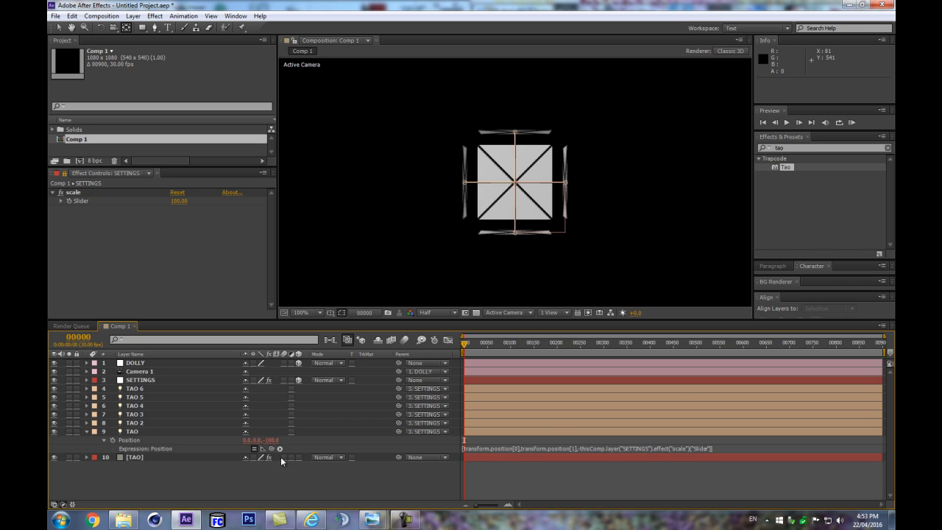
Step: Copy the TAO light's Position expression to TAO 2 and remove the minus sign before the scale slider reference in Z
click(704, 449)
click(716, 447)
drag(716, 446, 286, 449)
key(ctrl+c)
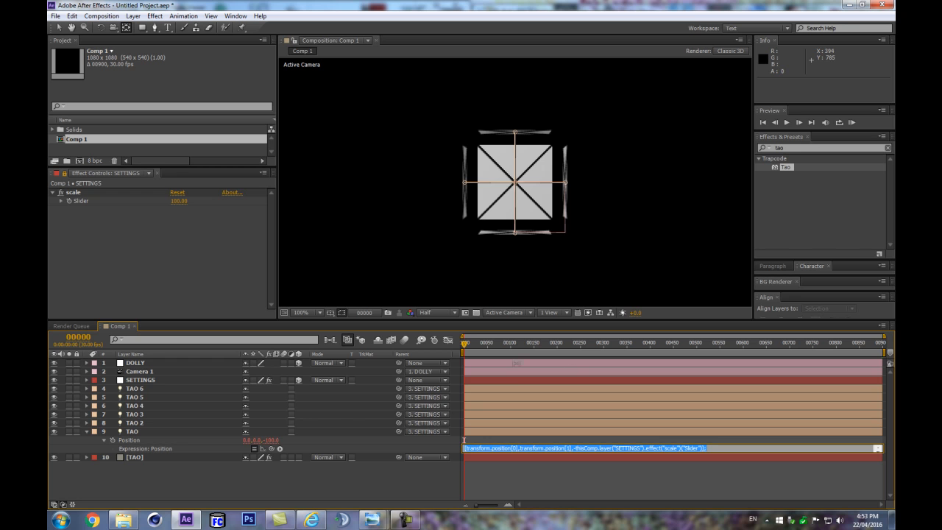
click(151, 424)
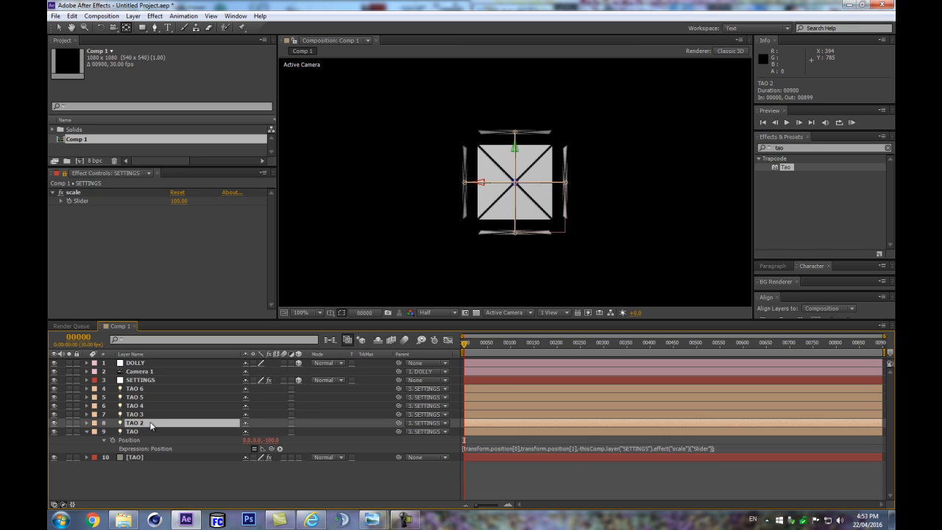
key(p)
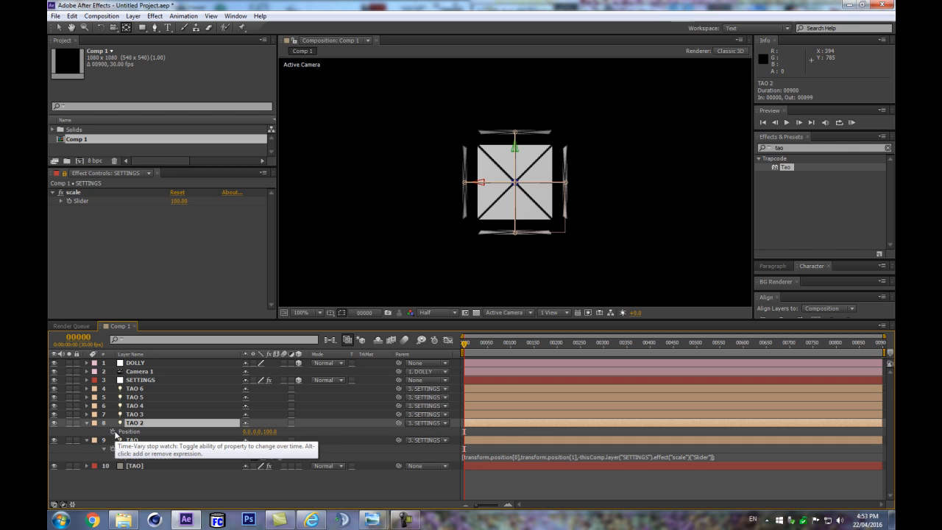
alt+click(111, 431)
key(ctrl+v)
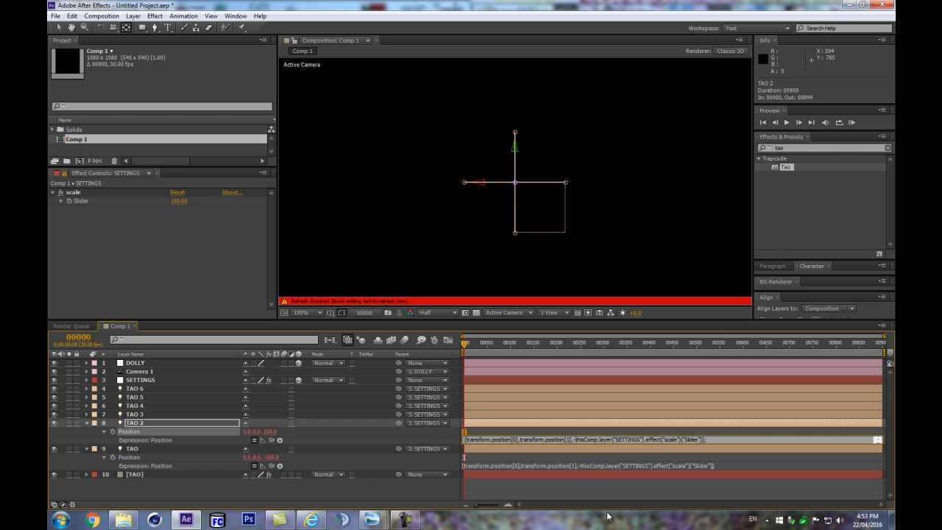
key(BackSpace)
click(325, 491)
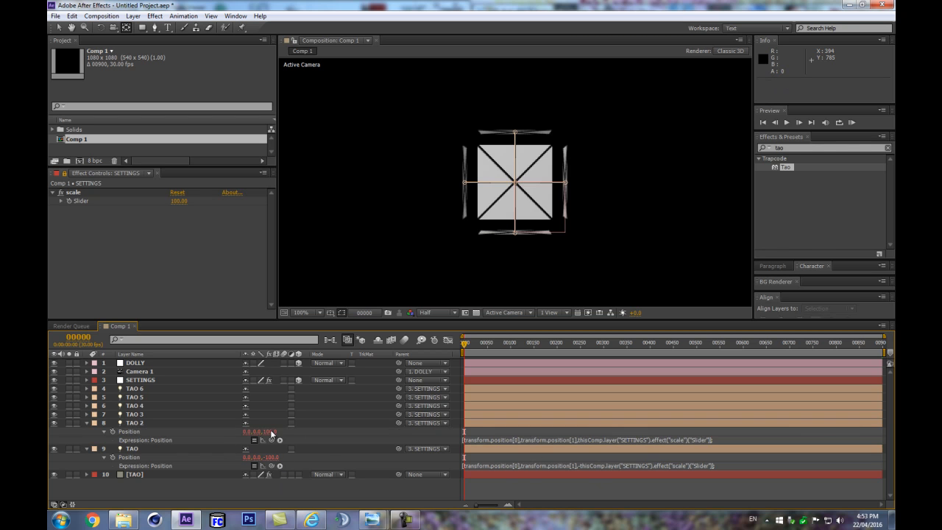
Step: Paste the expression into TAO 3's Position and rework it so X is the negative scale slider while Y and Z use transform.position[1] and transform.position[2]
click(132, 415)
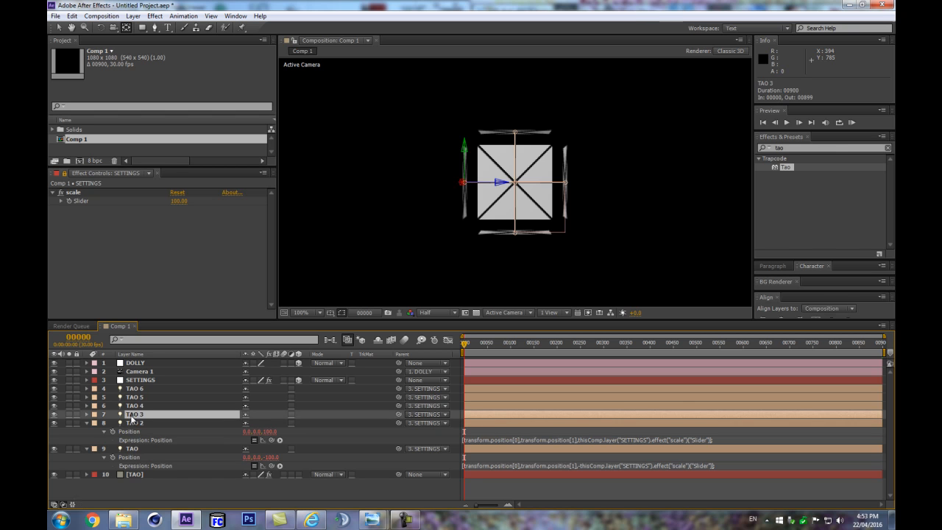
key(p)
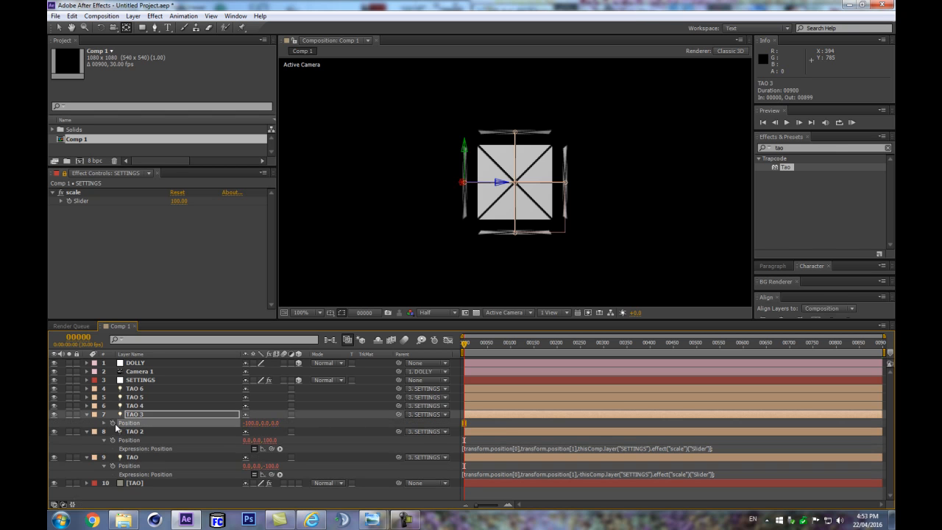
alt+click(113, 423)
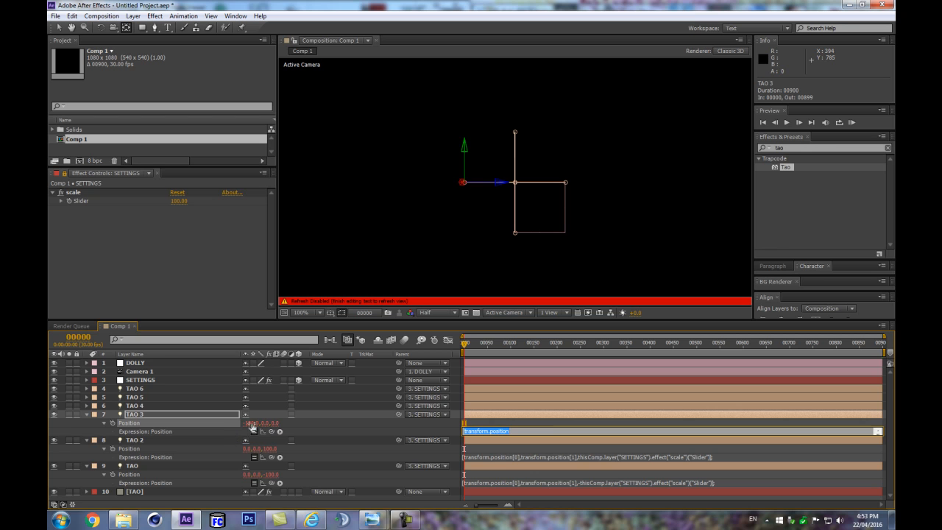
key(ctrl+v)
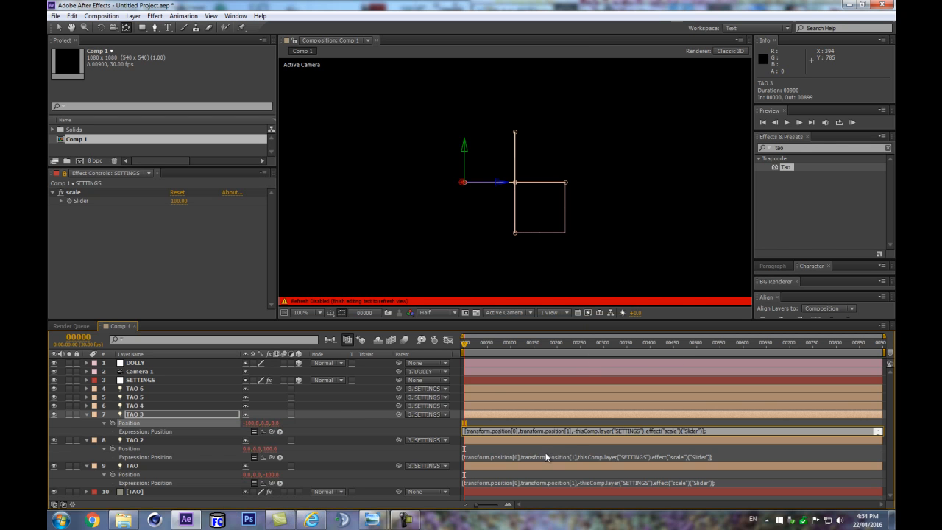
drag(573, 430, 701, 425)
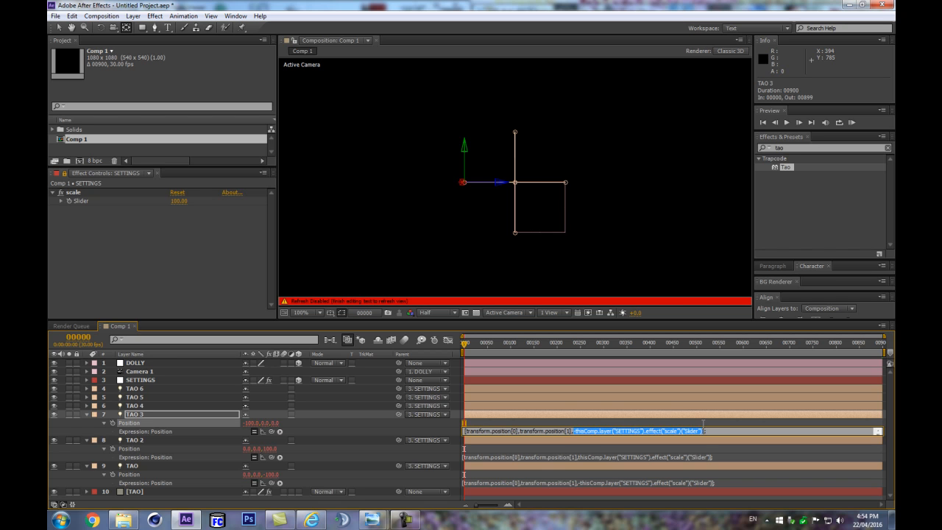
key(BackSpace)
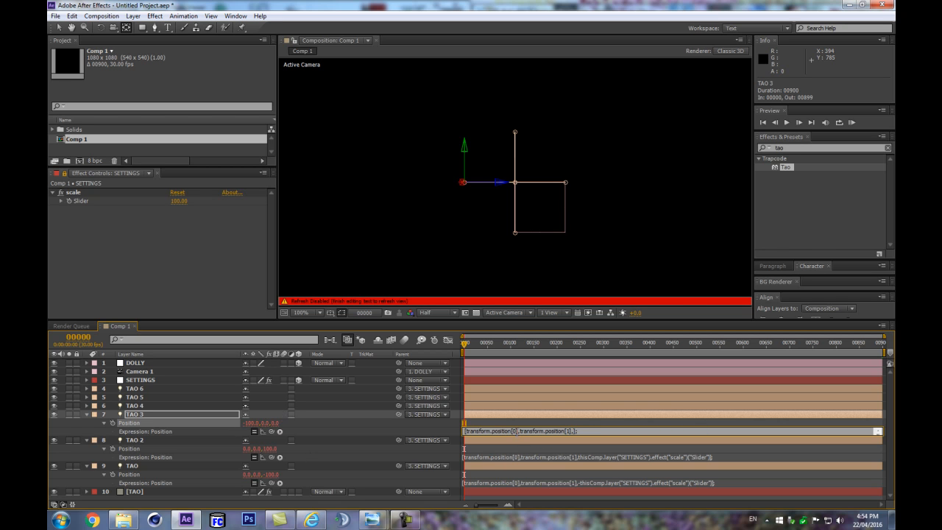
drag(519, 431, 466, 430)
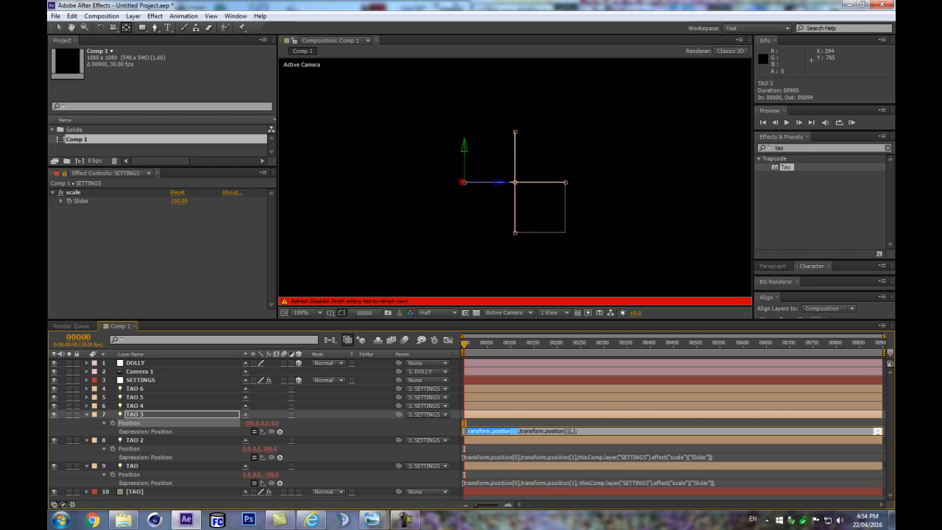
text(-thisComp.layer("SETTINGS").effect("scale")("Slider"))
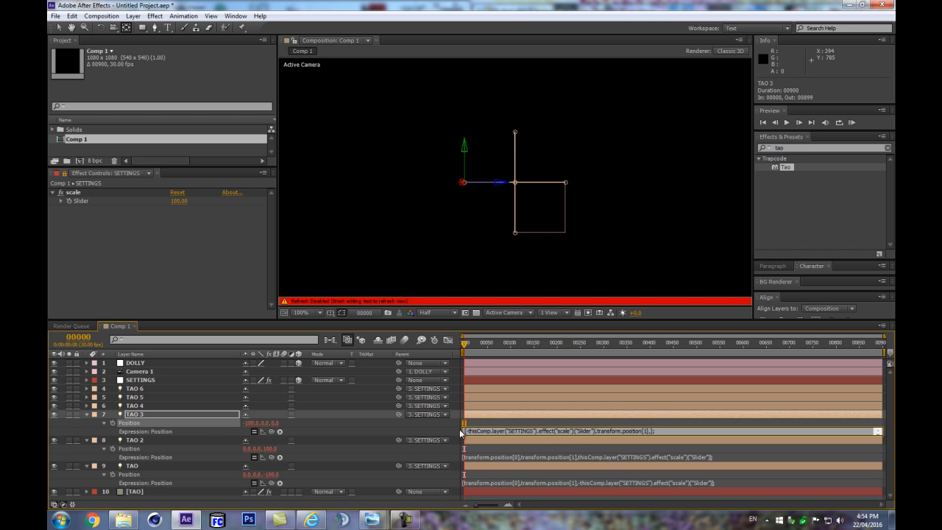
drag(469, 431, 465, 431)
drag(271, 432, 273, 423)
click(406, 424)
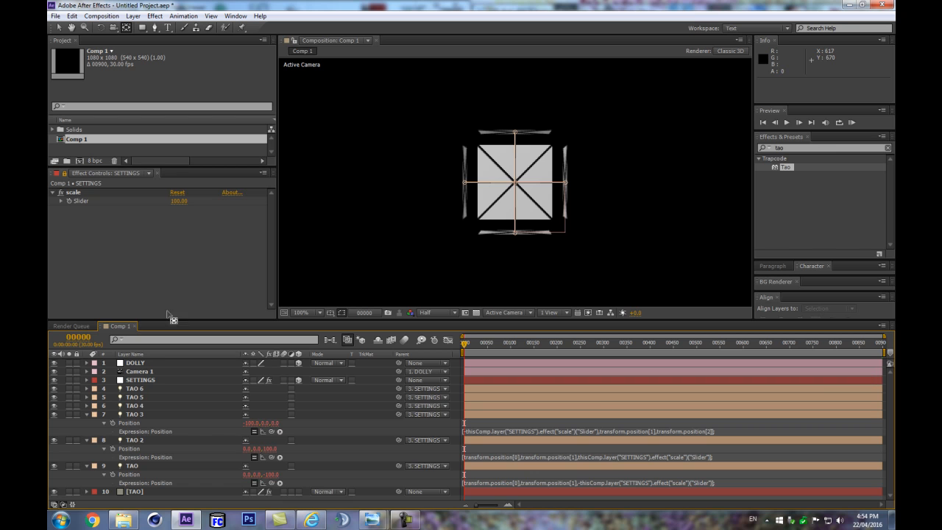
Step: Copy TAO 3's Position expression to TAO 4 and remove the minus sign before the scale slider reference in X
click(711, 430)
key(ctrl+c)
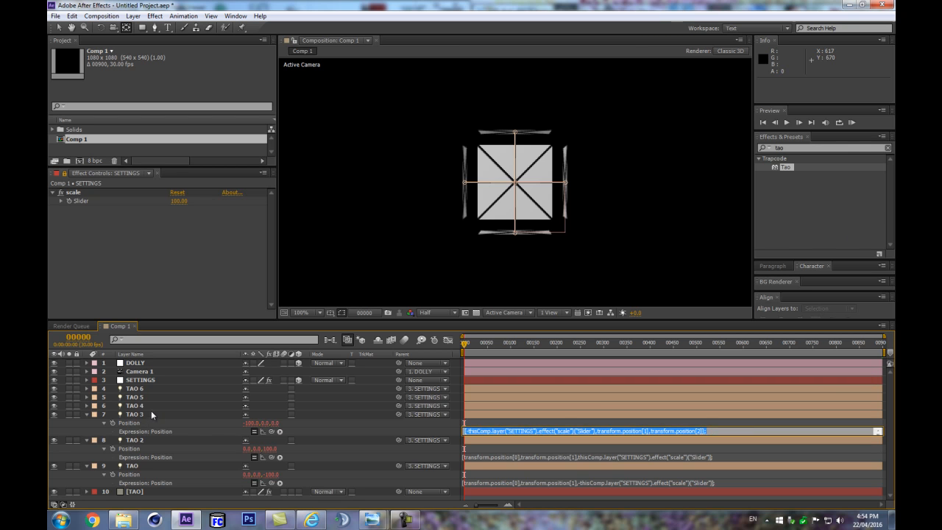
click(145, 408)
key(p)
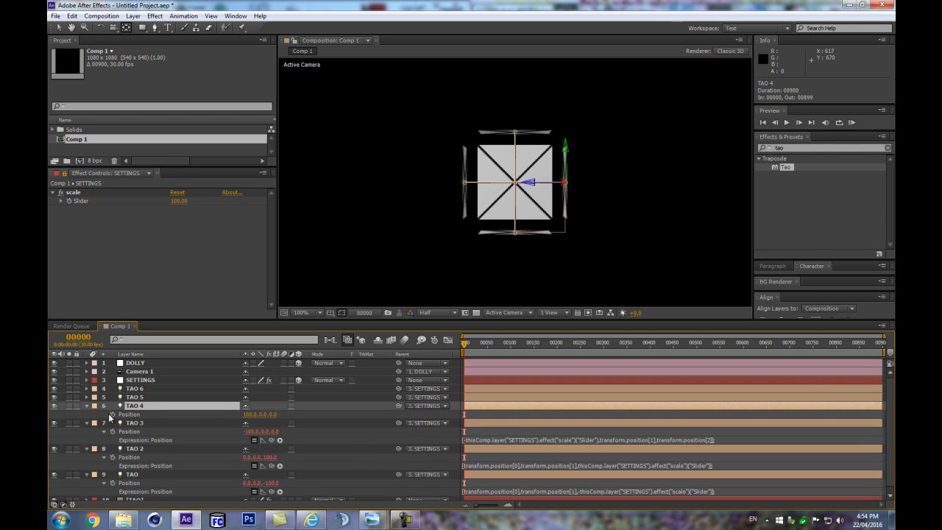
alt+click(112, 414)
key(ctrl+v)
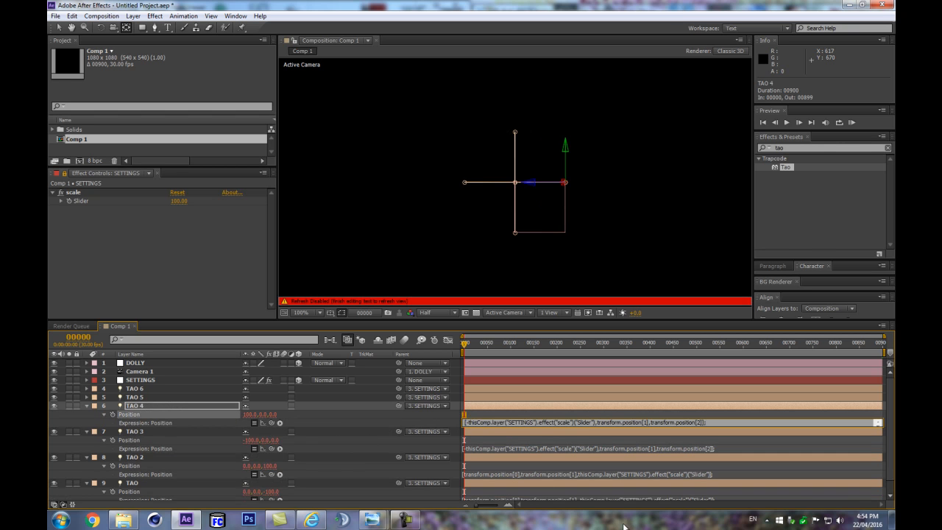
key(BackSpace)
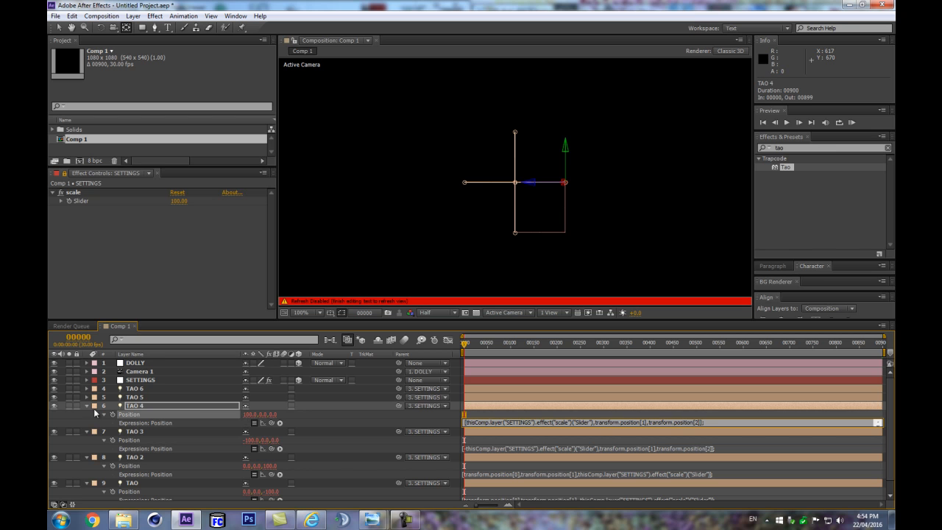
click(320, 437)
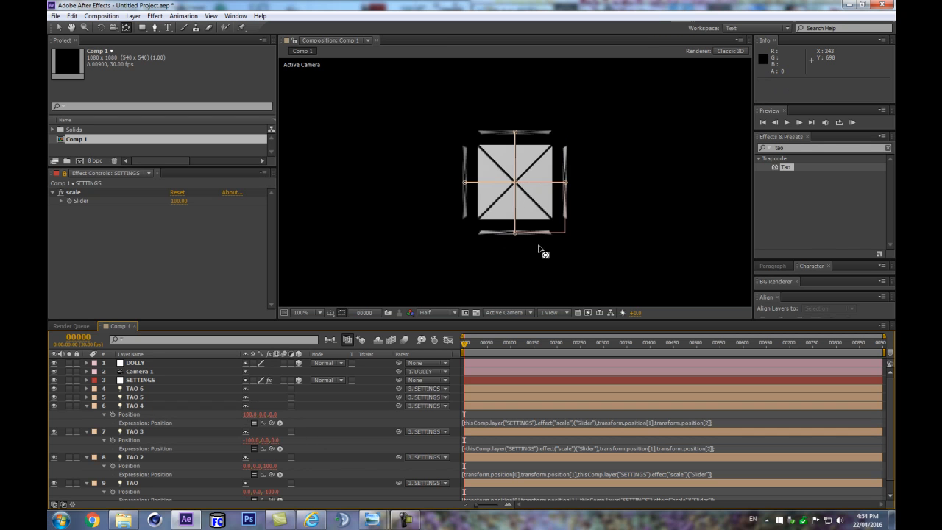
Step: Reveal TAO 5's Position and paste TAO 4's Position expression into it
click(165, 397)
key(p)
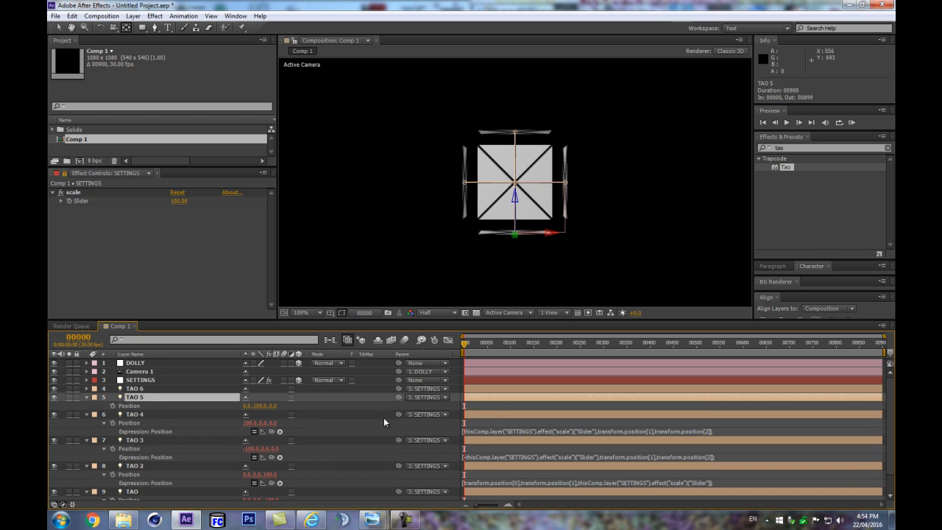
click(669, 431)
key(ctrl+c)
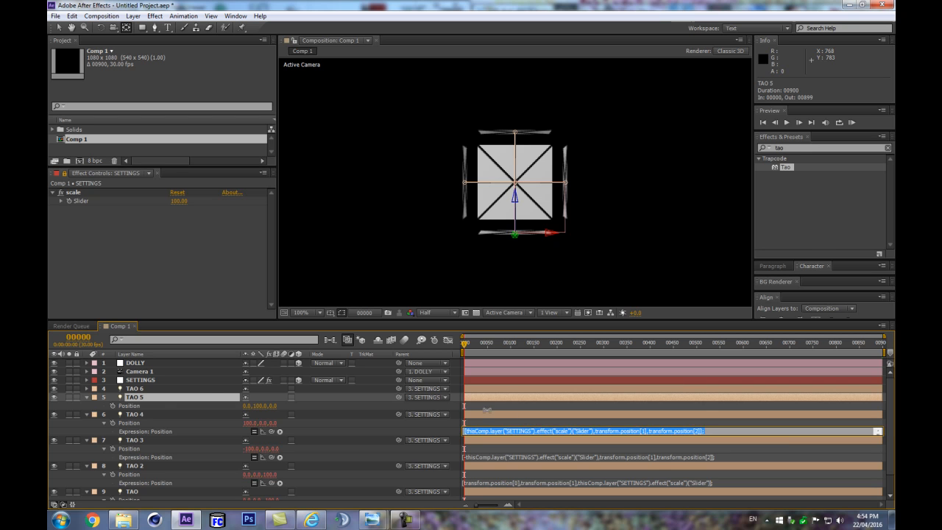
alt+click(113, 406)
key(ctrl+v)
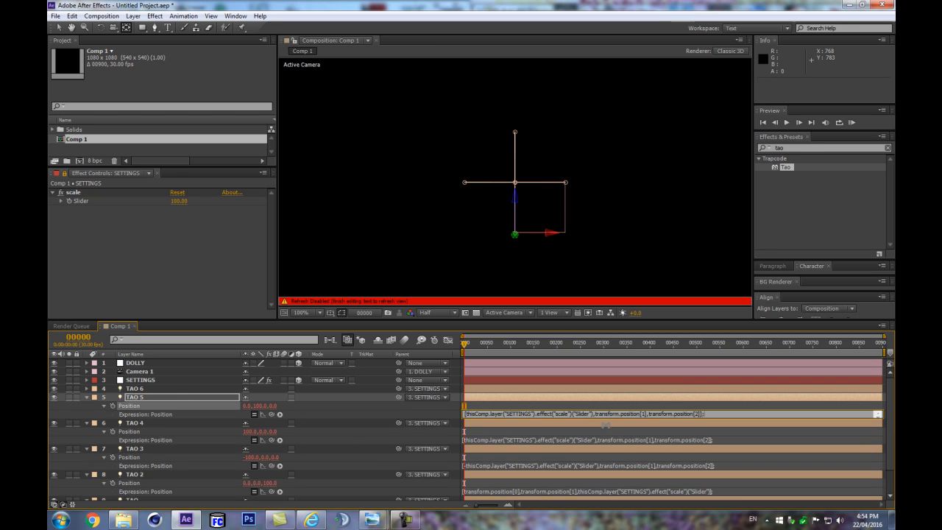
Step: Rework TAO 5's Position expression so X is transform.position[0], Y is the SETTINGS scale slider and Z stays transform.position[2]
drag(594, 414, 467, 413)
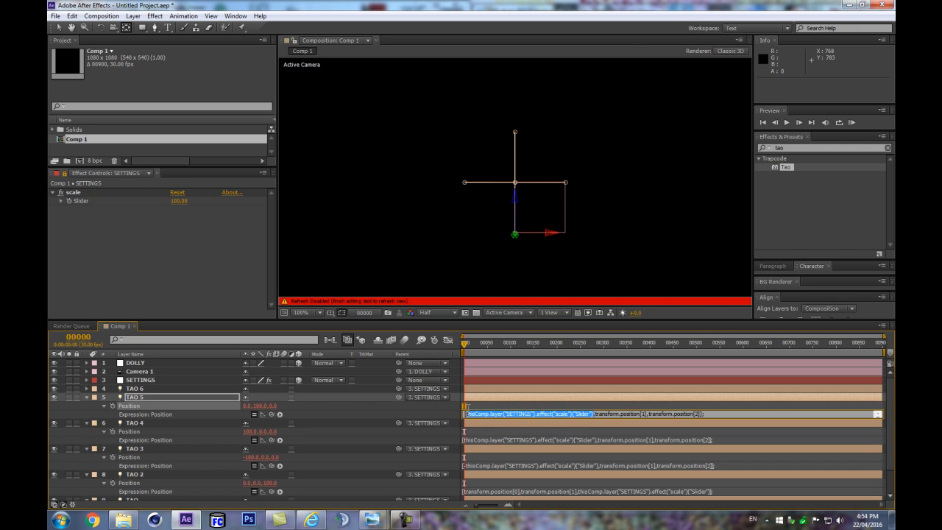
key(BackSpace)
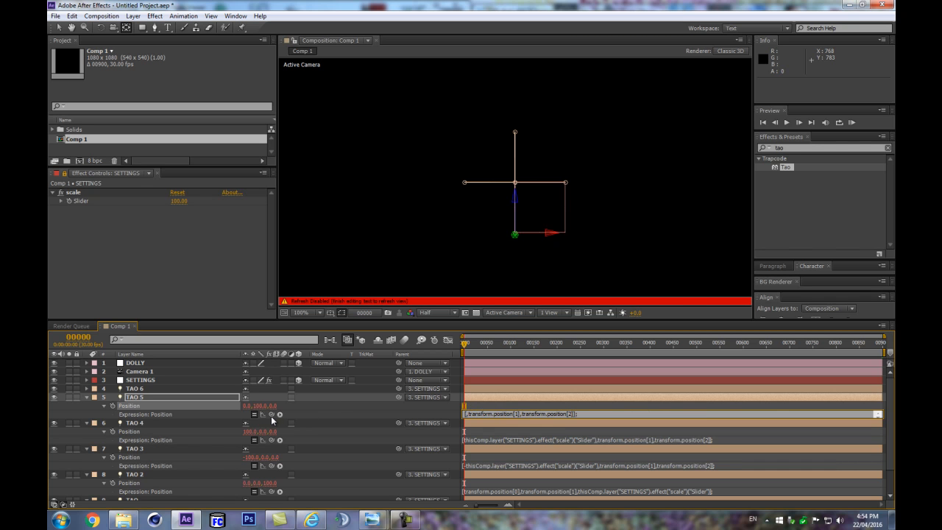
text(transform.position)
key(ctrl+z)
drag(271, 415, 248, 407)
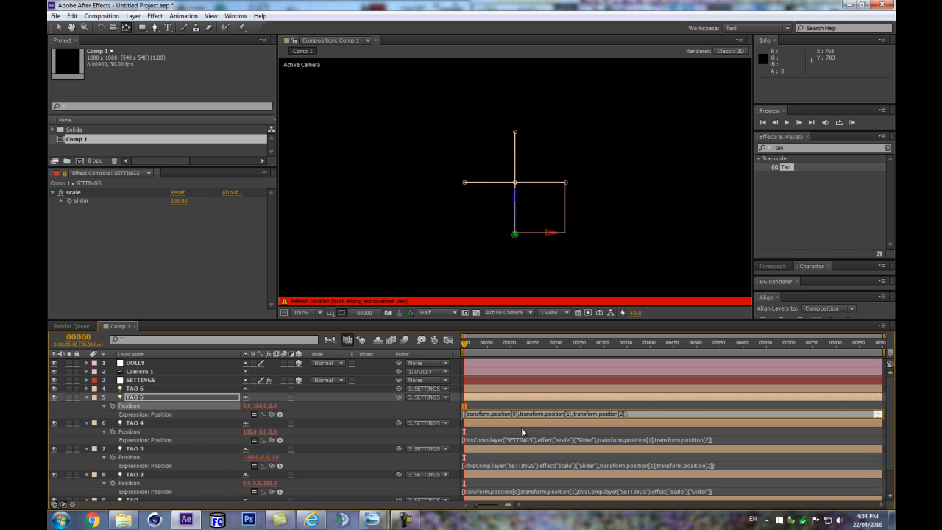
drag(572, 409, 526, 406)
drag(271, 415, 80, 200)
click(364, 406)
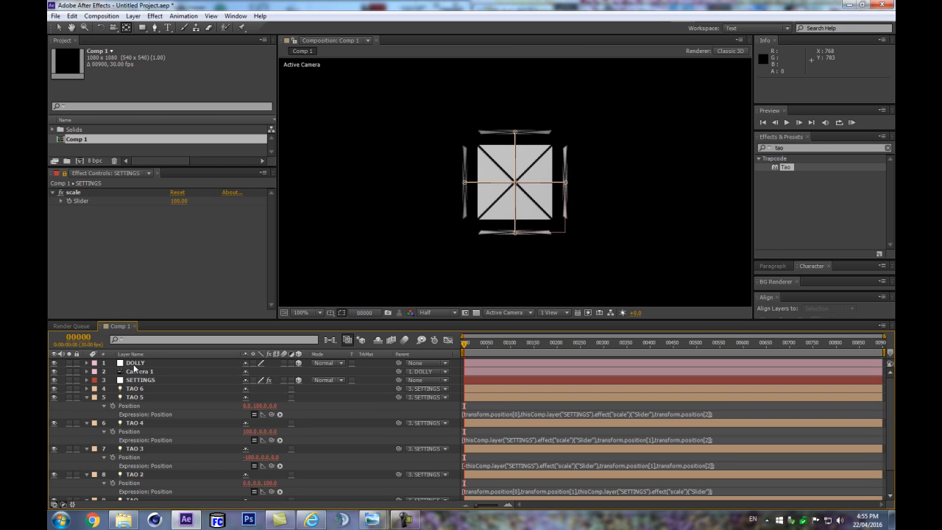
Step: Copy TAO 5's Position expression to TAO 6 and add a minus sign before the scale slider reference in Y
click(145, 386)
key(p)
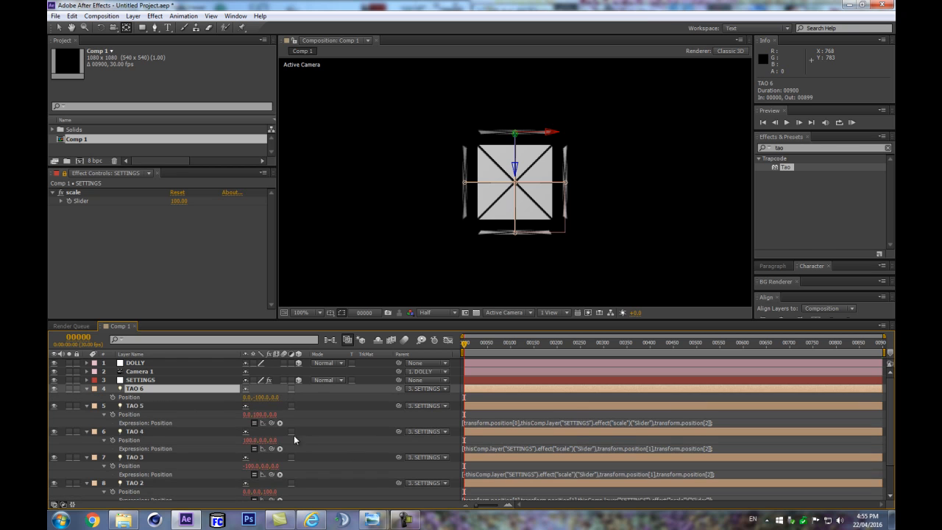
click(511, 424)
key(ctrl+c)
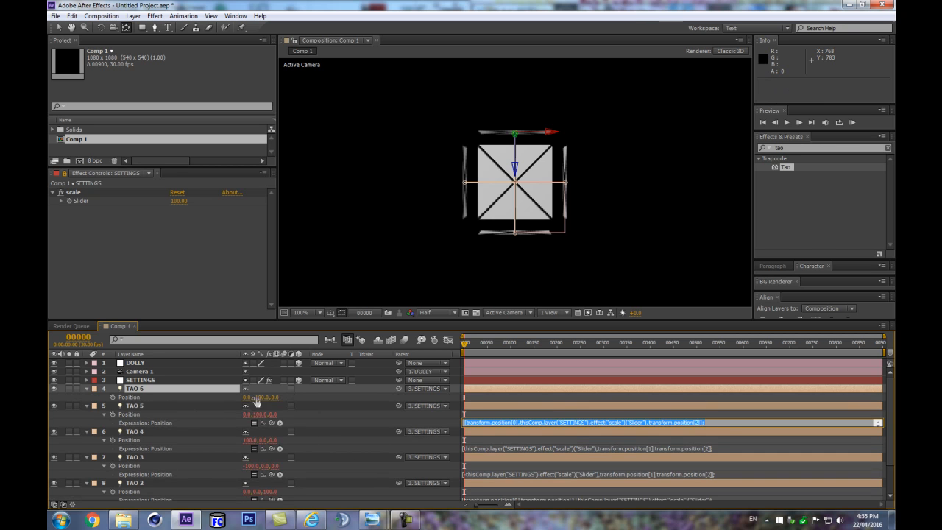
alt+click(112, 398)
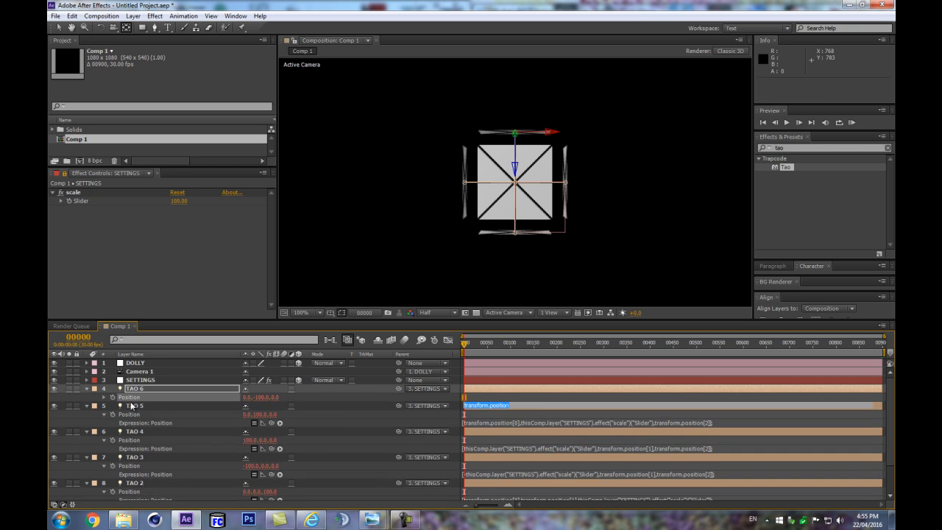
key(ctrl+v)
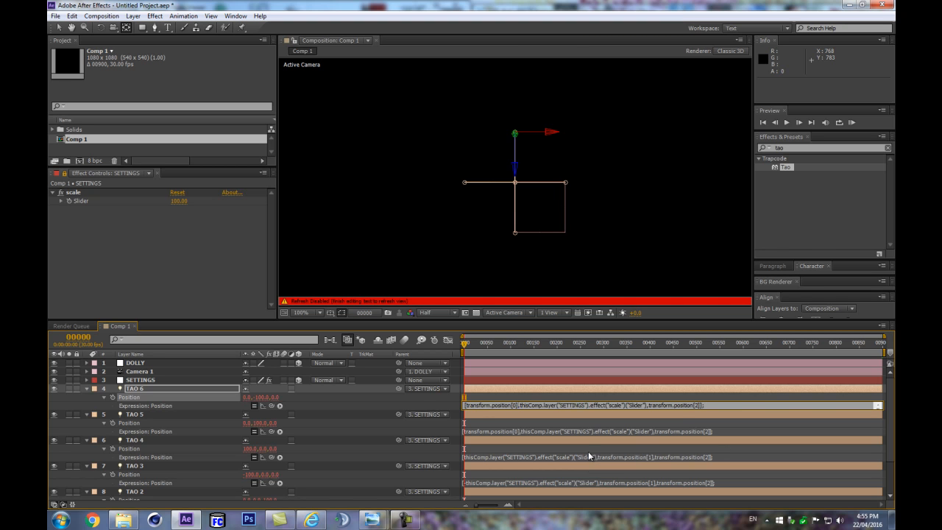
text(-)
click(337, 416)
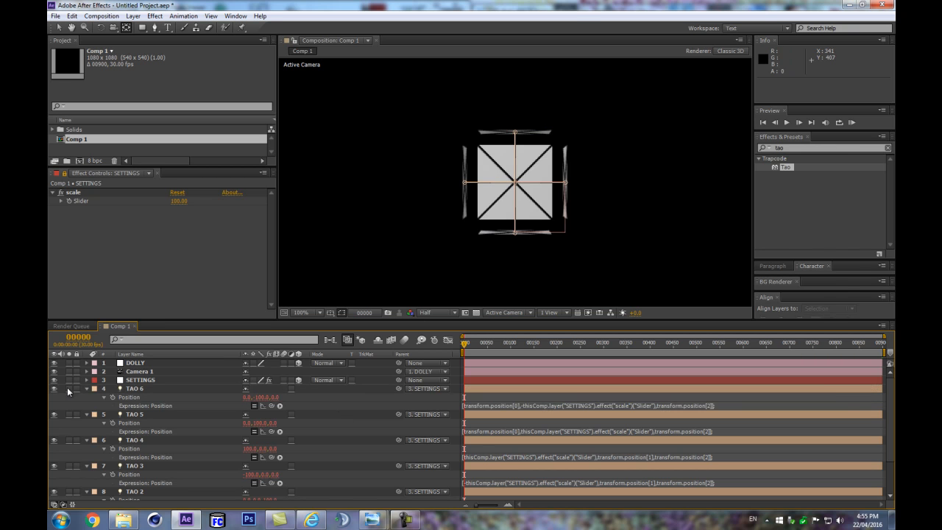
Step: Save the project as flatCubes_2 in the ae-projects folder
key(ctrl+s)
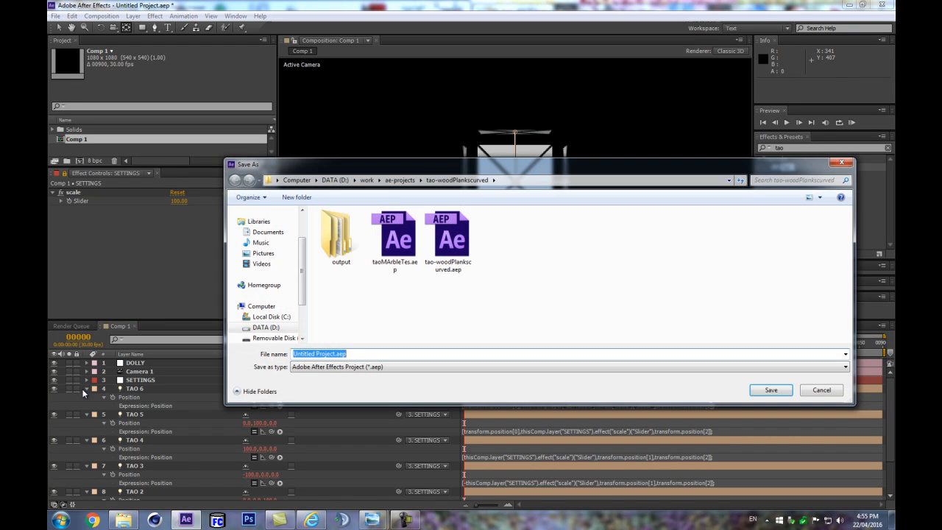
click(399, 180)
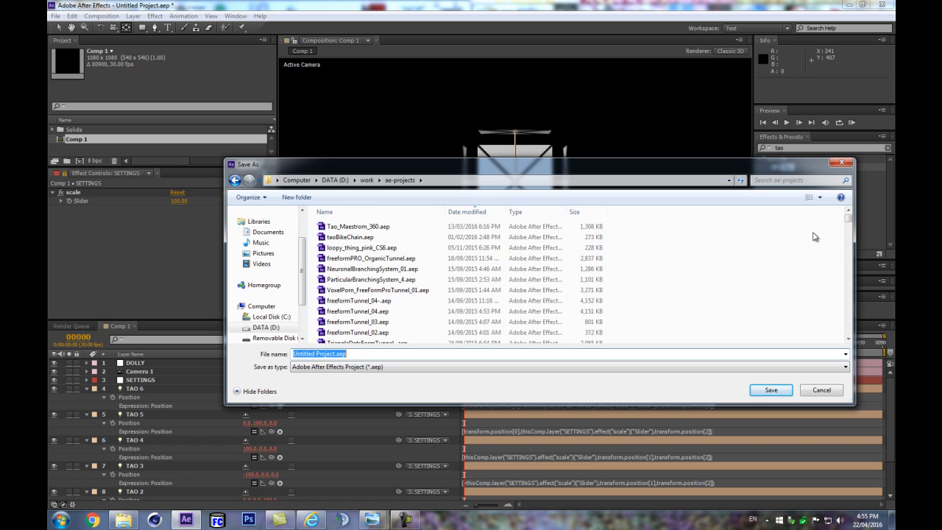
text(flatCubes_)
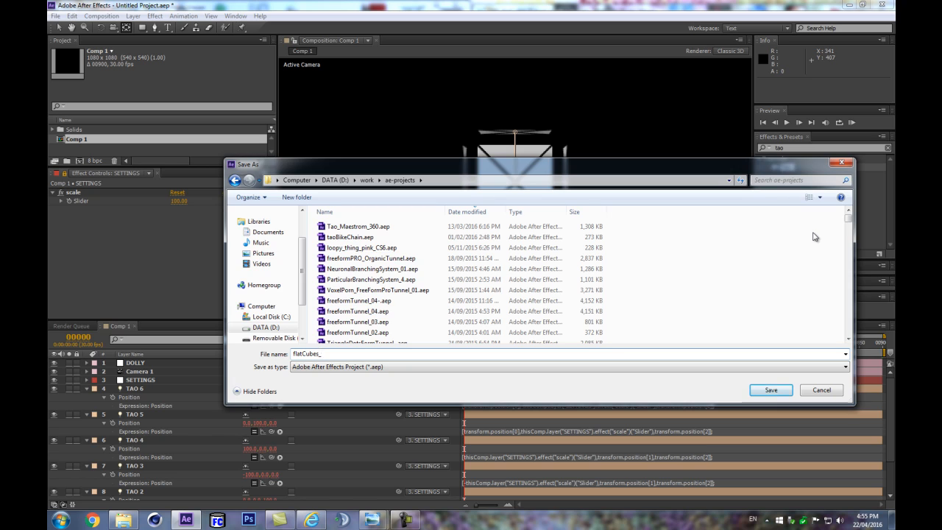
text(2)
key(Return)
Step: Collapse the revealed properties of all layers in the timeline and deselect the layers
key(ctrl+a)
key(ctrl+shift+a)
key(ctrl+a)
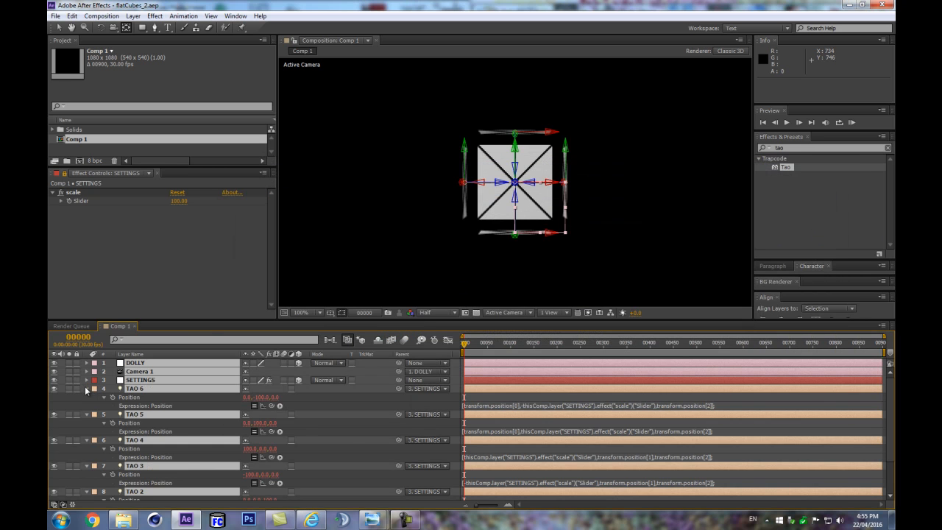
click(86, 388)
click(268, 466)
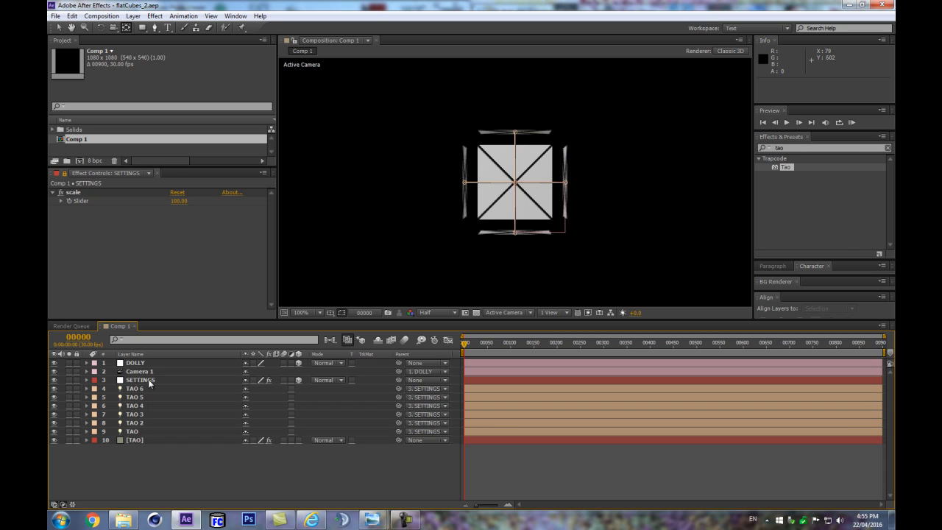
Step: Raise the SETTINGS scale slider to 147 and orbit the camera to an angled view of the six faces
click(139, 364)
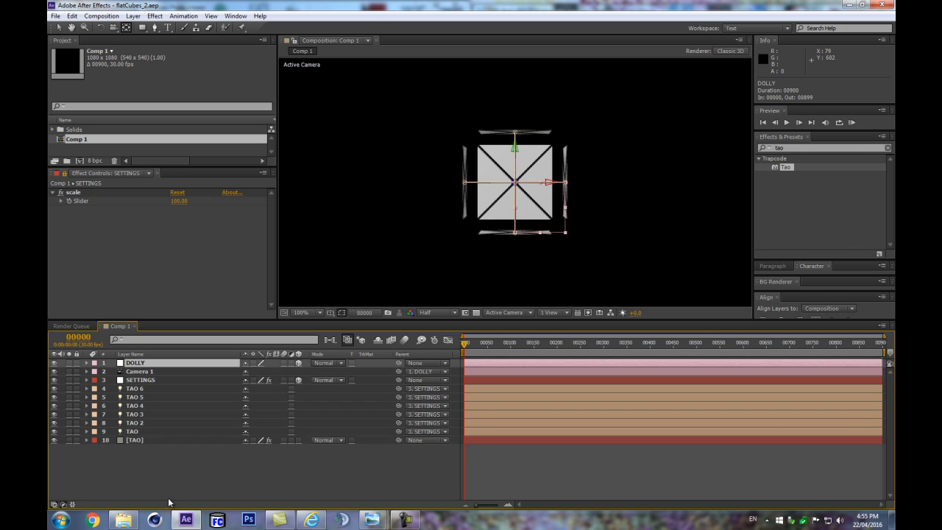
click(147, 381)
mouse_move(185, 199)
mouse_down()
mouse_move(118, 196)
mouse_move(200, 183)
mouse_move(149, 182)
mouse_move(192, 175)
mouse_move(153, 183)
mouse_move(186, 184)
mouse_up()
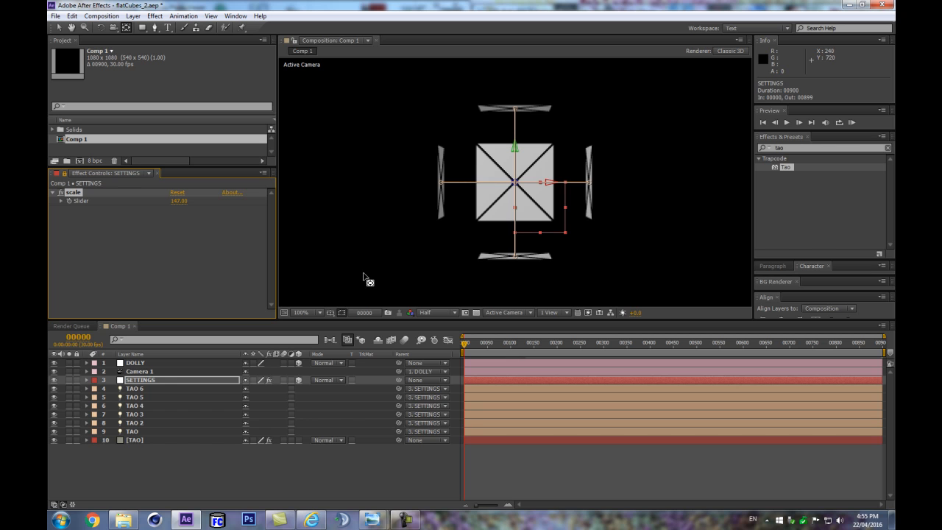
key(c)
drag(454, 191, 413, 180)
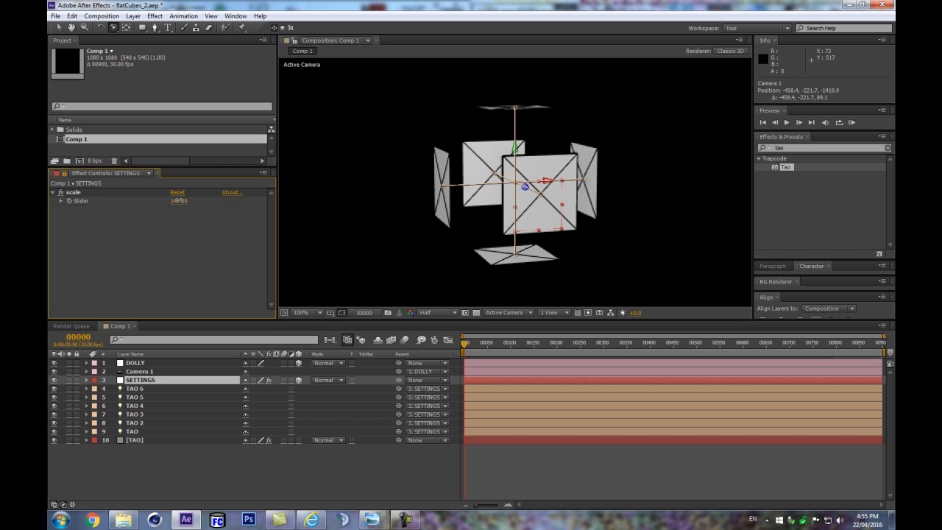
Step: Lower the SETTINGS scale slider to 72 to bring the six faces together into a cube
drag(181, 201, 166, 200)
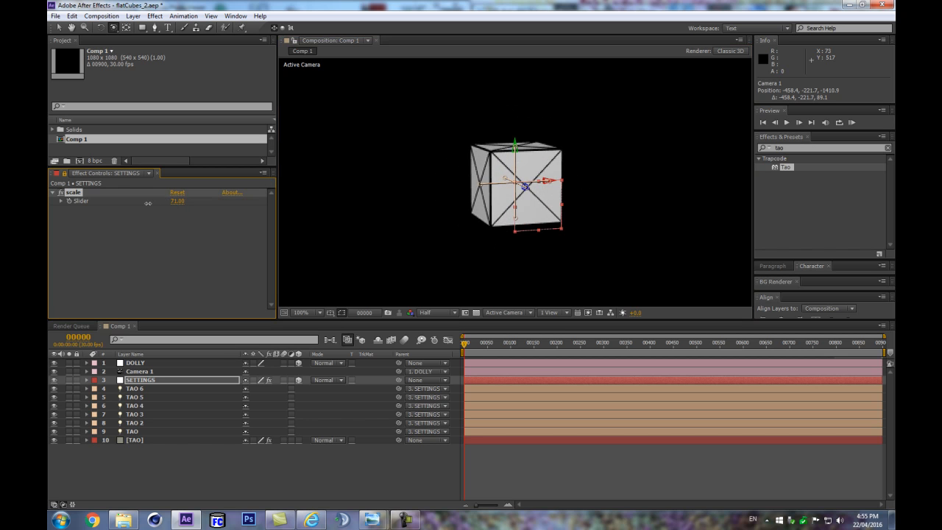
mouse_move(144, 202)
mouse_down()
mouse_move(171, 201)
mouse_move(148, 201)
mouse_up()
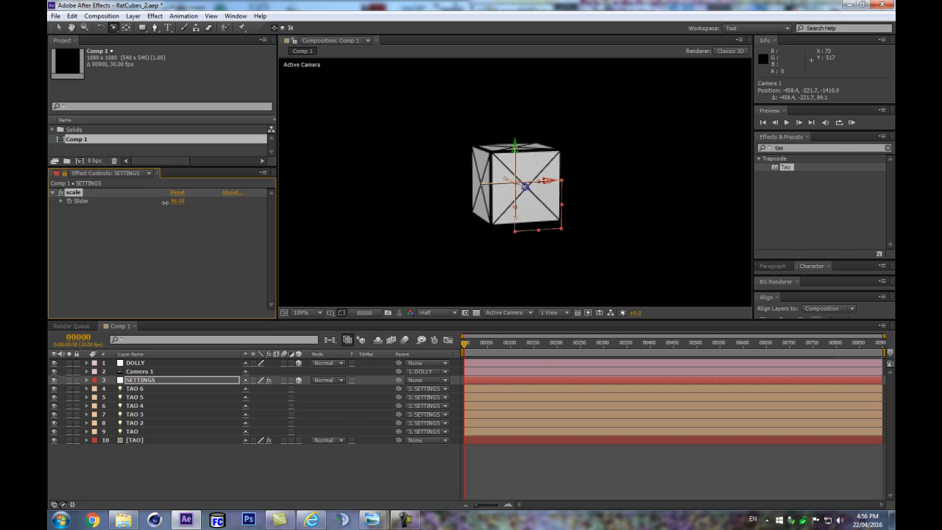
mouse_move(162, 203)
mouse_down()
mouse_move(151, 201)
mouse_move(202, 200)
mouse_move(149, 205)
mouse_up()
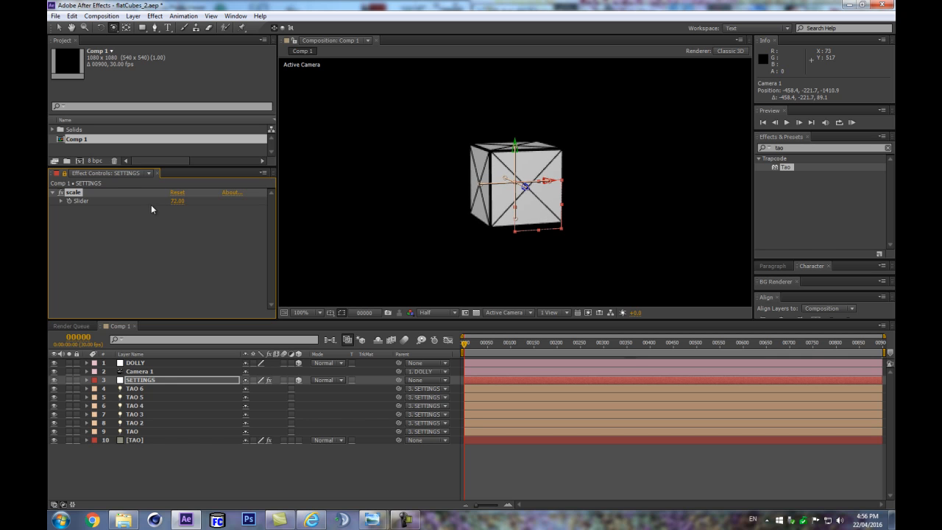
Step: Set the composition preview resolution to Full and deselect the TAO solid layer
scroll(358, 199, up, 1)
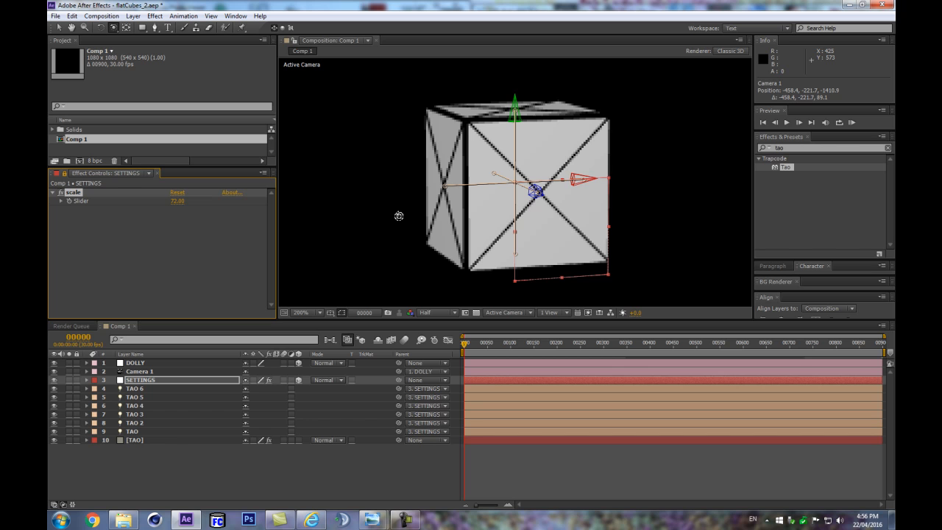
click(172, 439)
click(448, 311)
click(432, 337)
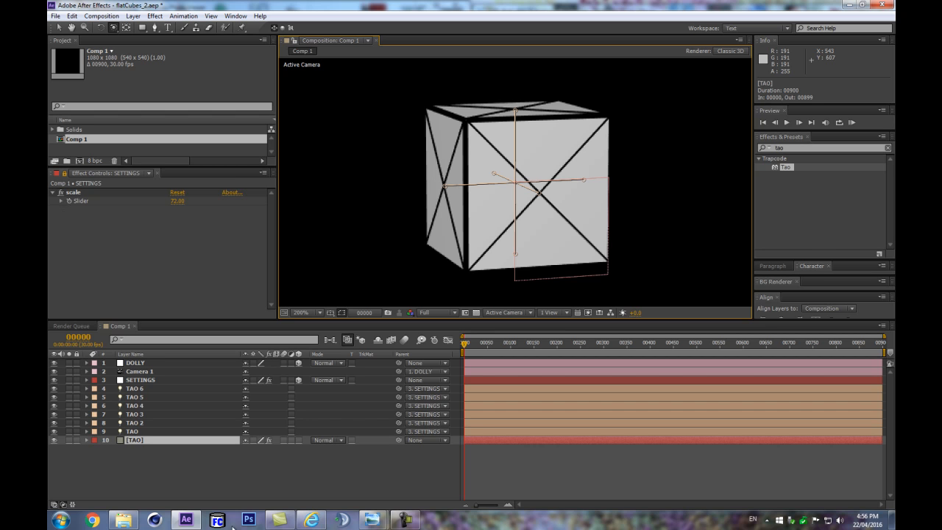
click(344, 460)
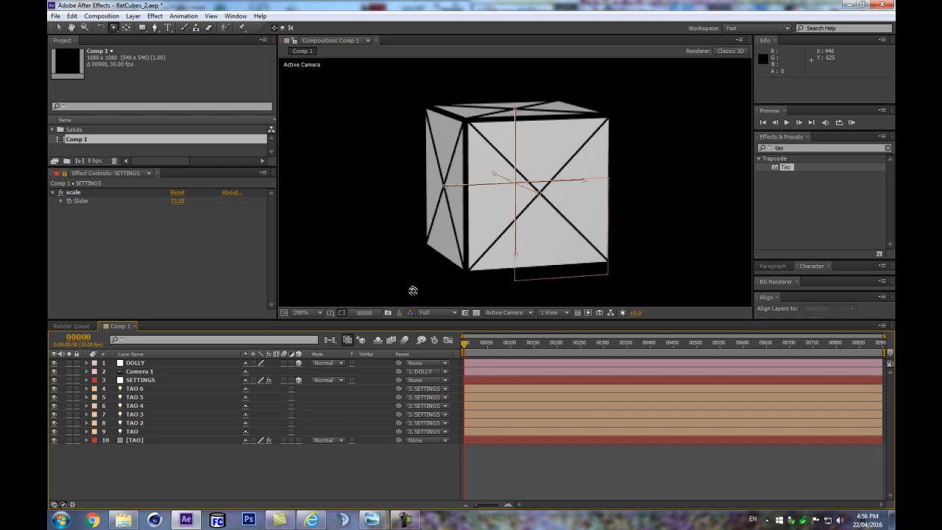
Step: Return the composition view to 100% and hide the layer controls
key(slash)
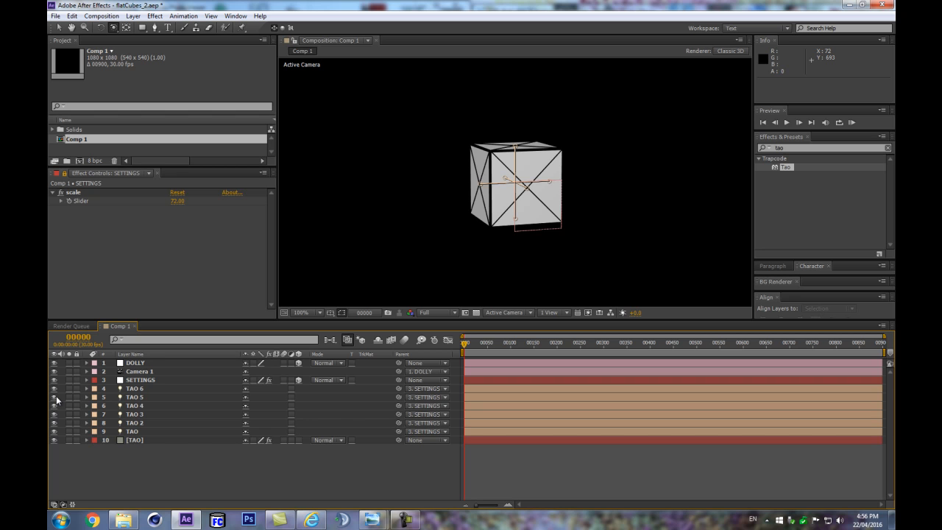
key(ctrl+shift+h)
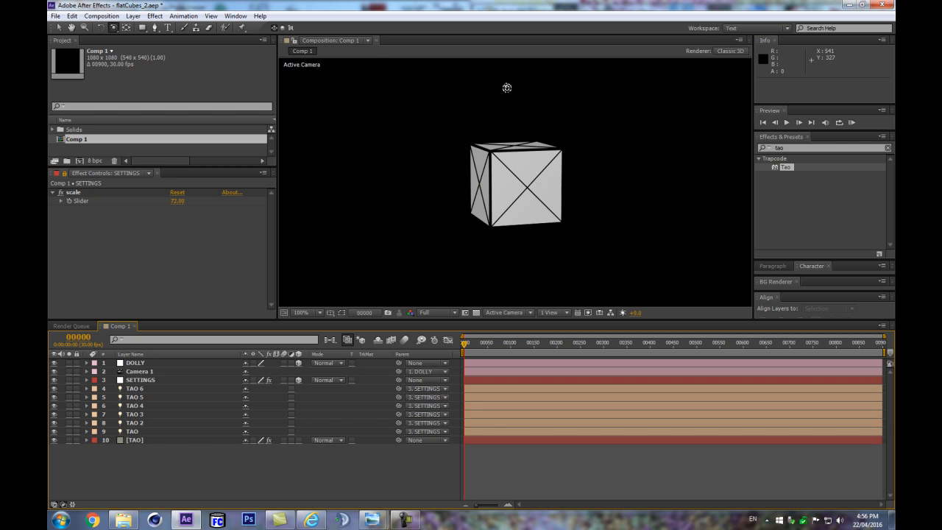
scroll(450, 181, down, 1)
key(slash)
Step: Reveal the Light Options of the TAO light and set its color to a bright saturated blue
click(162, 439)
click(163, 432)
key(a)
key(a)
scroll(313, 447, down, 2)
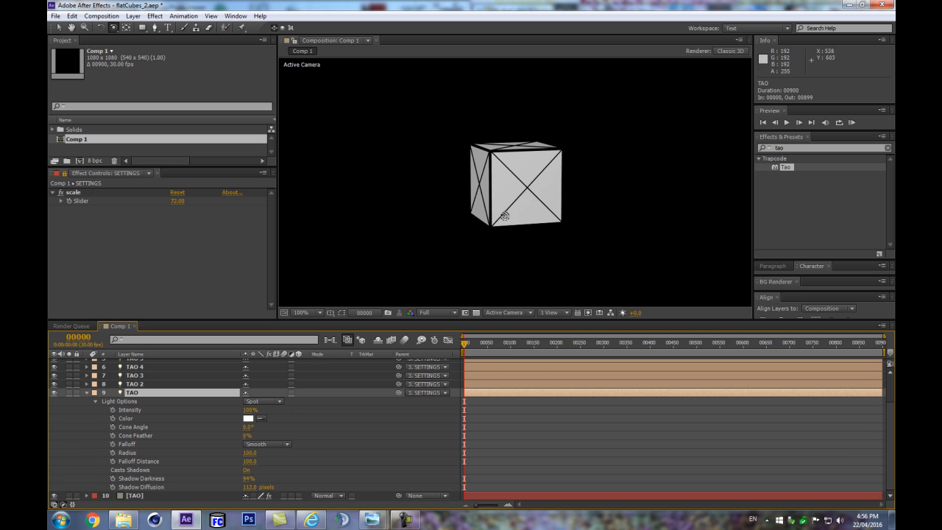
click(249, 418)
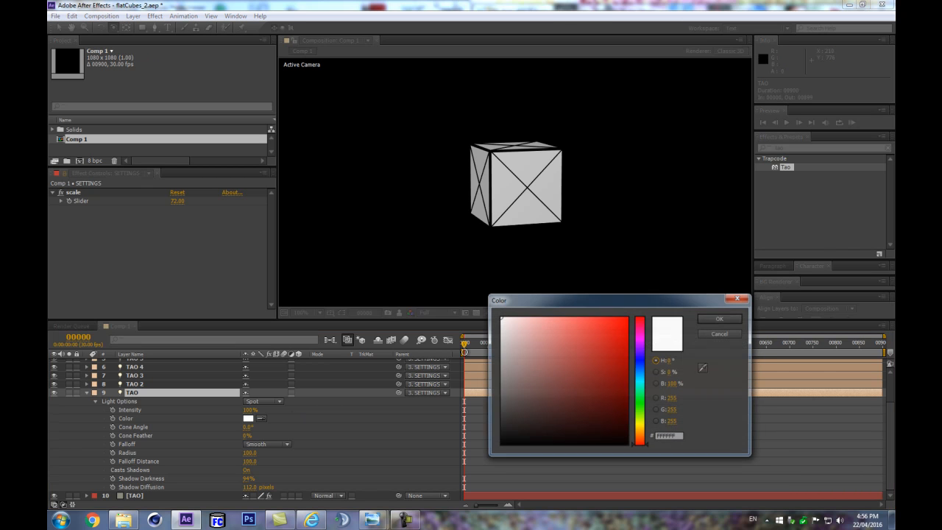
click(640, 363)
click(573, 317)
mouse_move(574, 317)
mouse_down()
mouse_move(614, 317)
mouse_move(614, 326)
mouse_up()
click(719, 319)
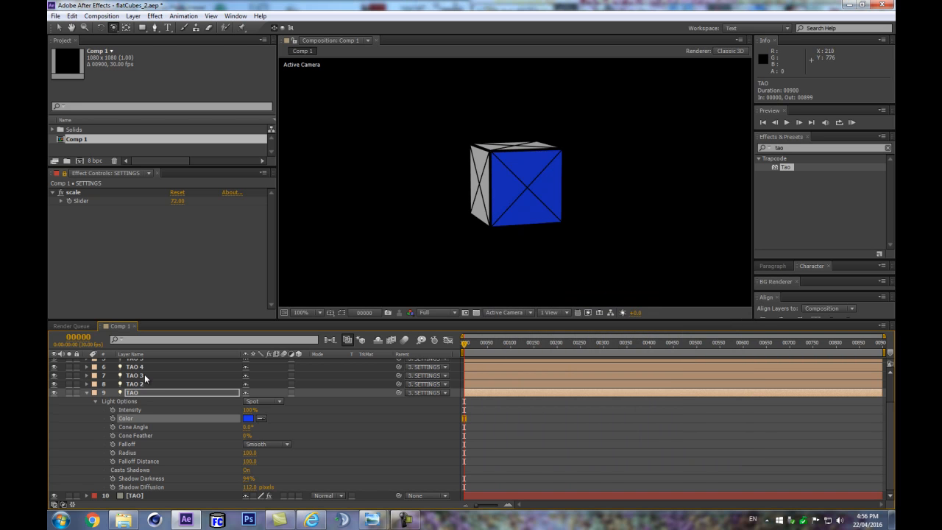
Step: Change the TAO light's color to a darker, slightly more violet blue
click(251, 418)
click(602, 330)
click(601, 341)
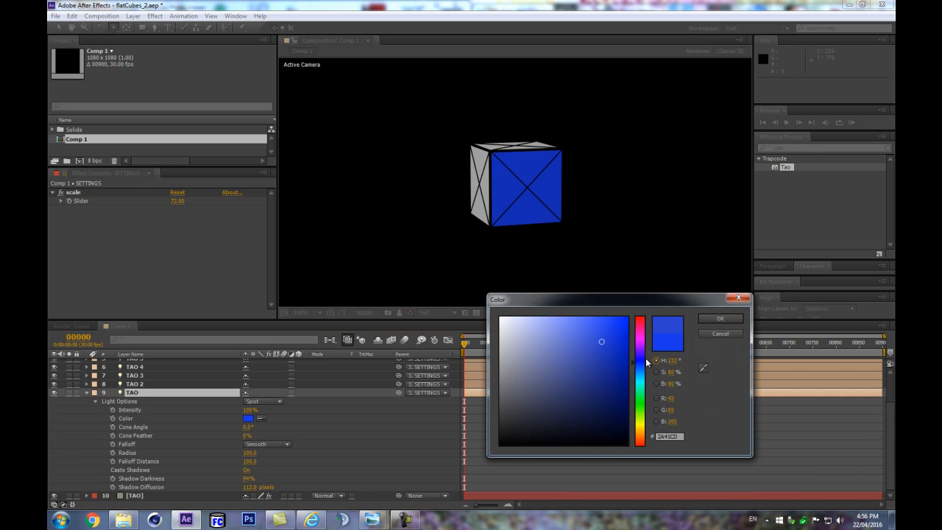
click(717, 319)
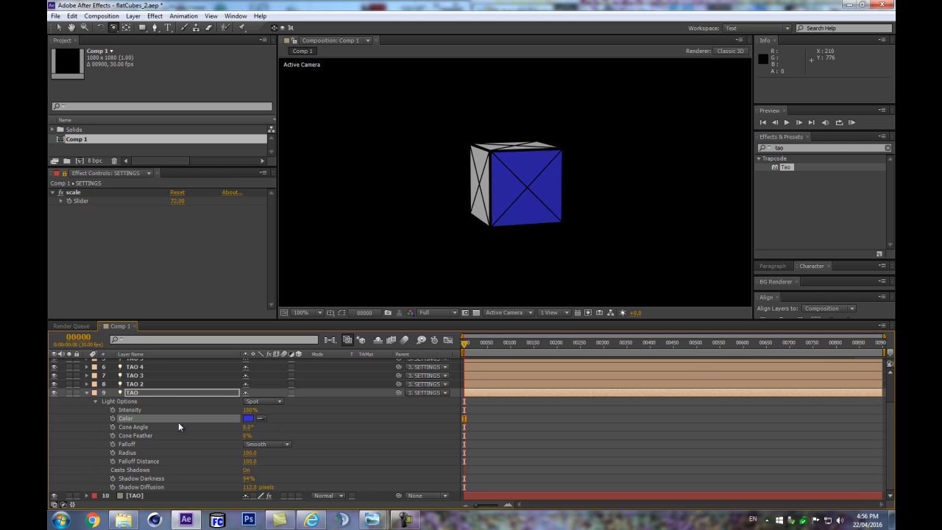
Step: Reveal the Light Options of TAO 3 and sample the TAO light's blue as its color
click(154, 374)
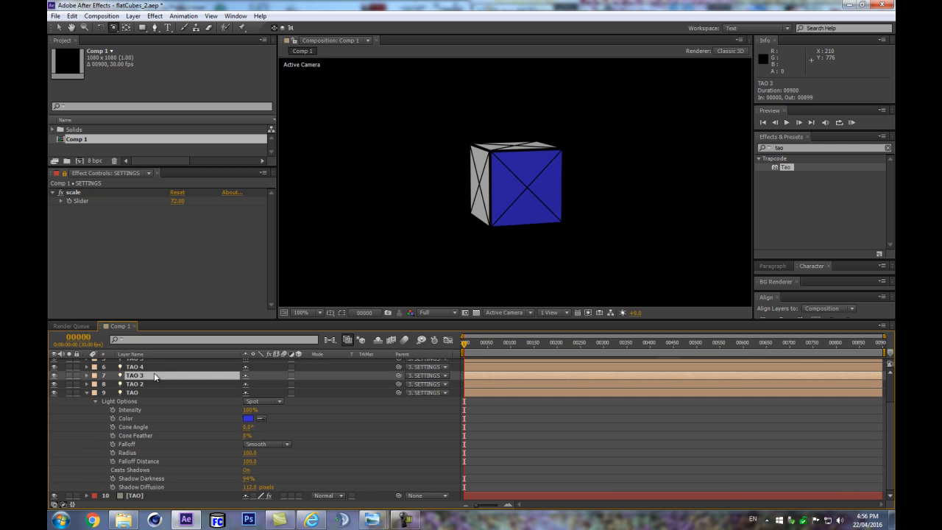
key(p)
key(p)
key(a)
key(a)
scroll(273, 457, down, 3)
scroll(250, 415, up, 2)
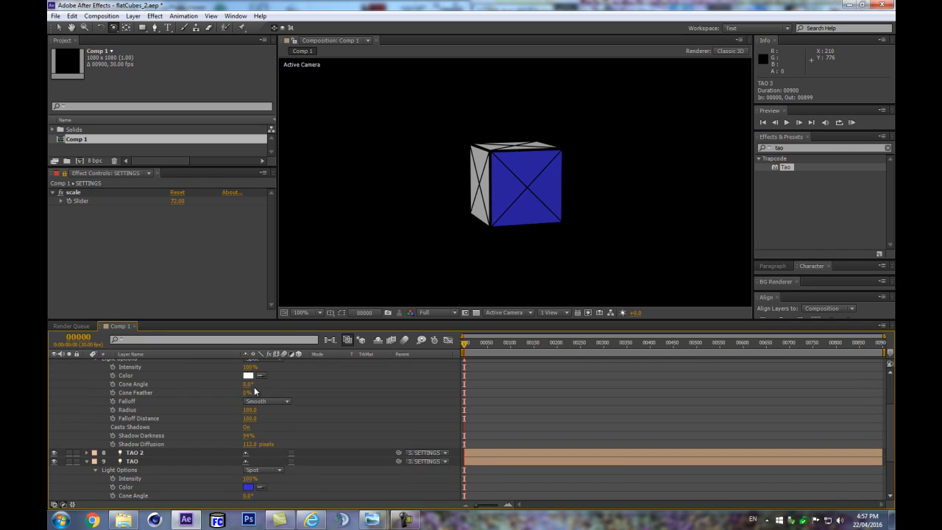
drag(265, 377, 252, 486)
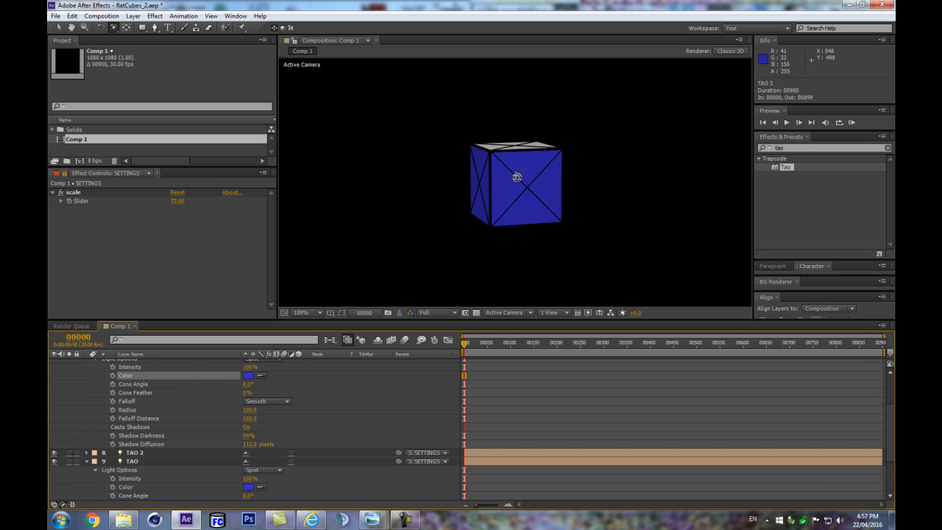
Step: Change TAO 3's light color to a golden yellow, CDB42A
click(248, 375)
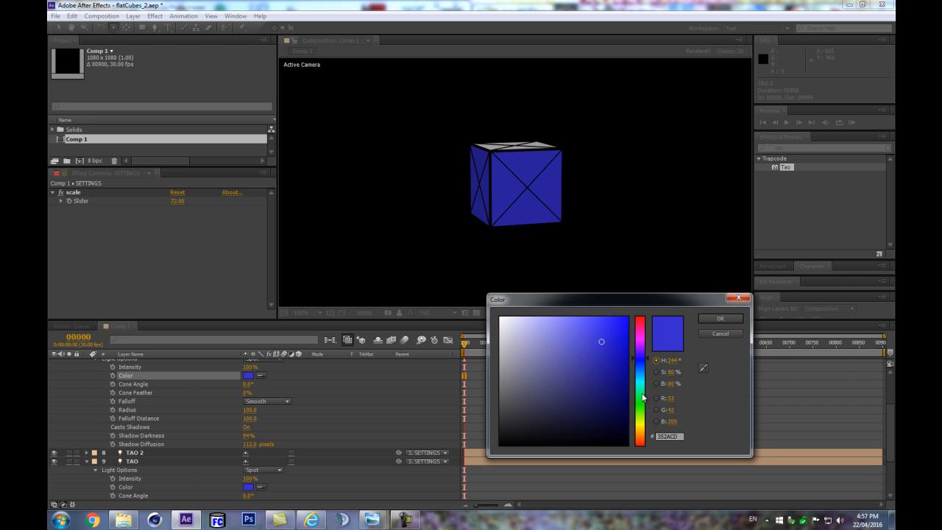
click(639, 428)
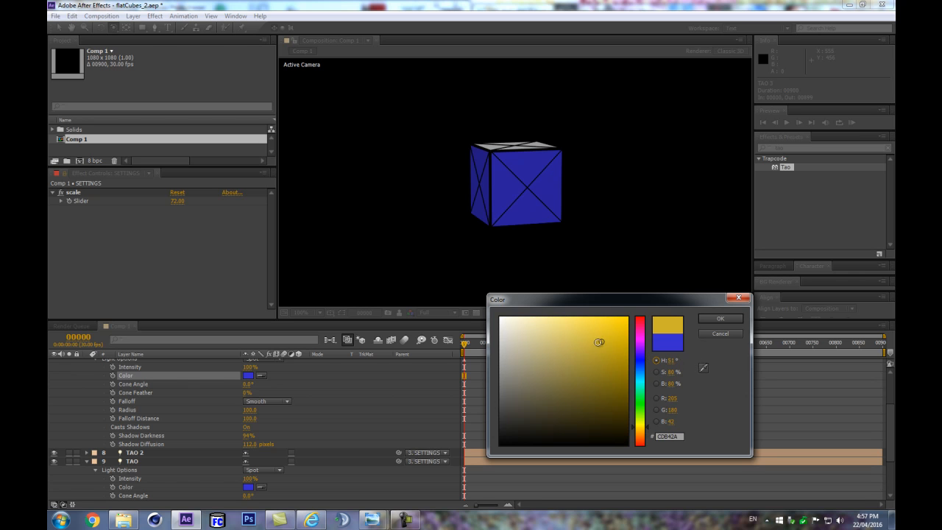
click(710, 319)
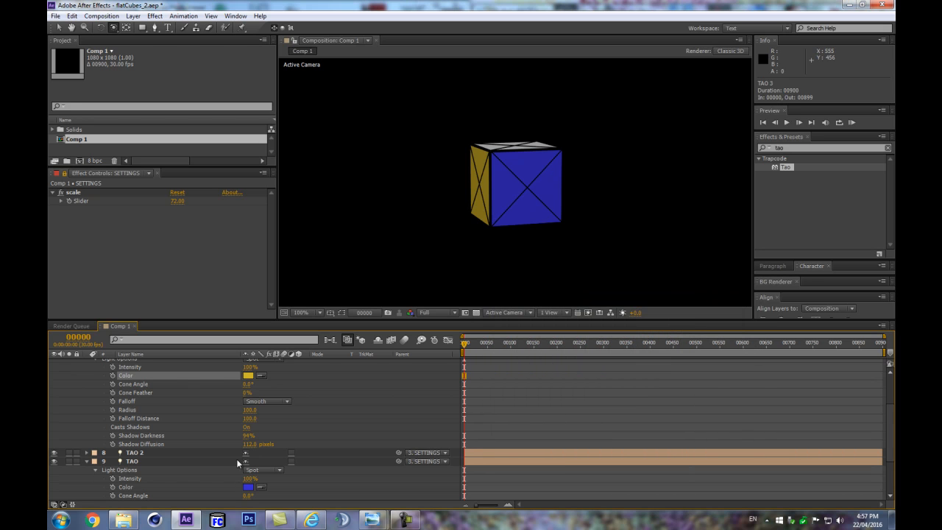
Step: Reveal the Light Options of TAO 2 and set its color to red, DC2525
click(132, 453)
key(p)
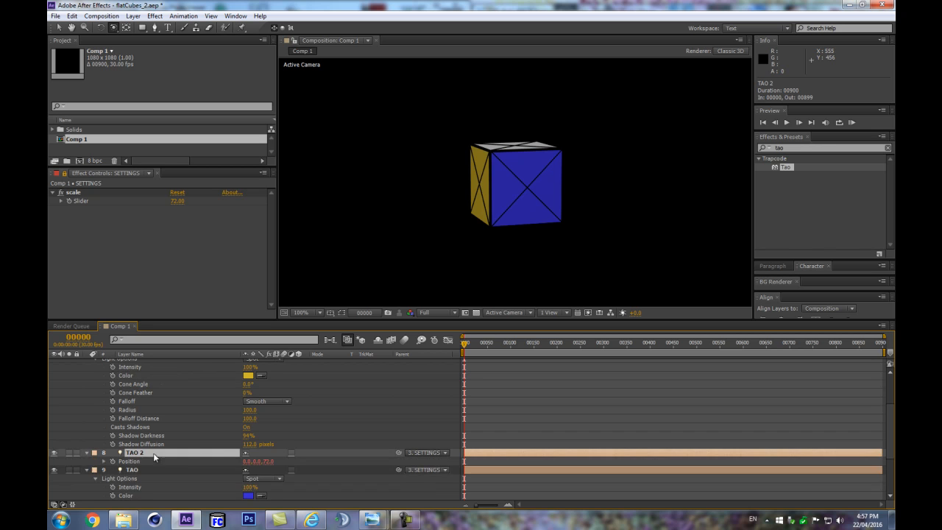
scroll(239, 461, down, 1)
key(a)
key(a)
click(249, 453)
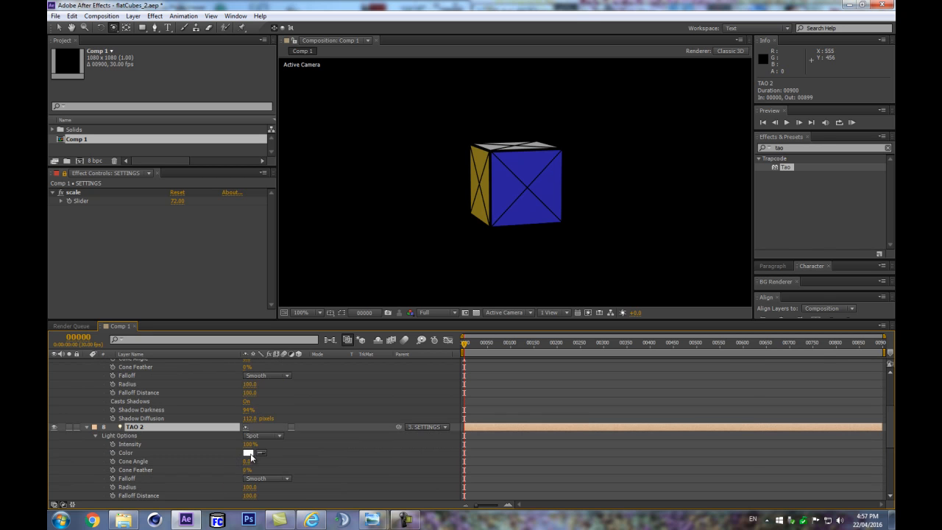
click(606, 334)
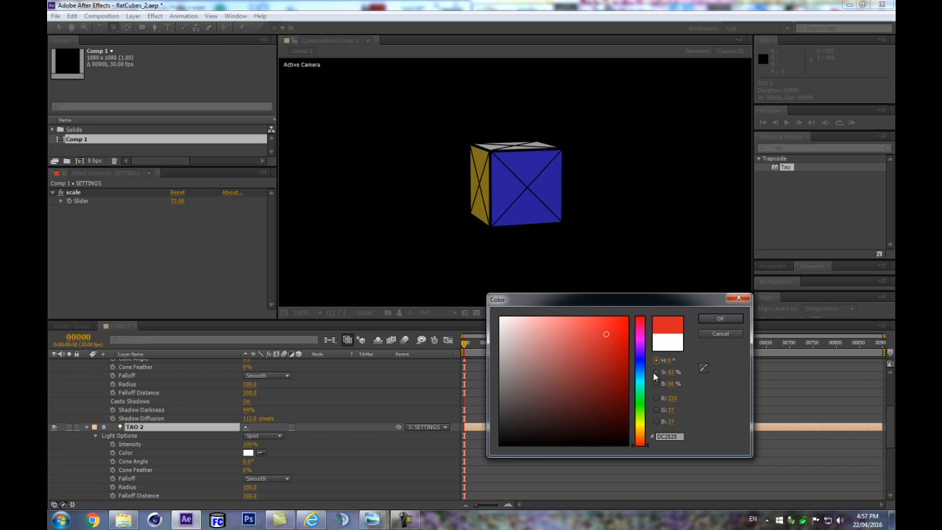
click(723, 318)
Step: Reveal the Light Options of TAO 4 and sample TAO 3's yellow as its color
scroll(89, 439, up, 3)
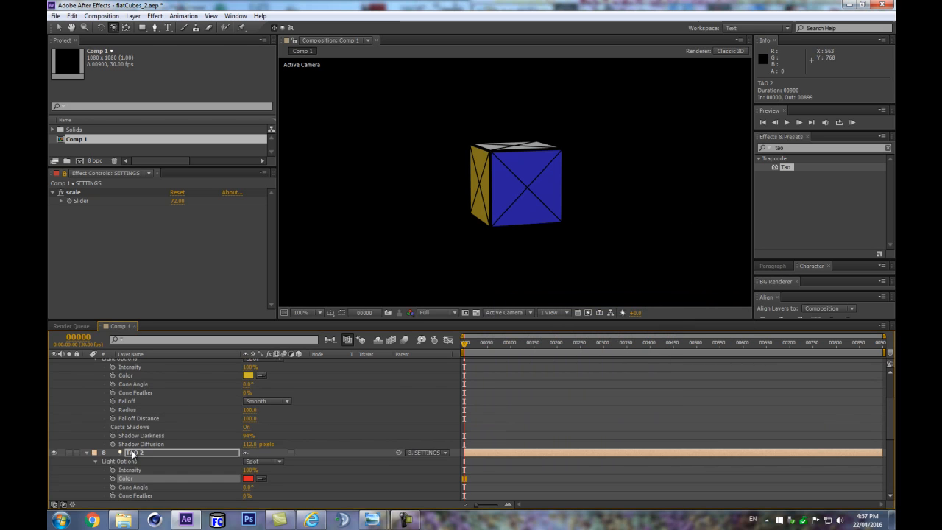
click(134, 392)
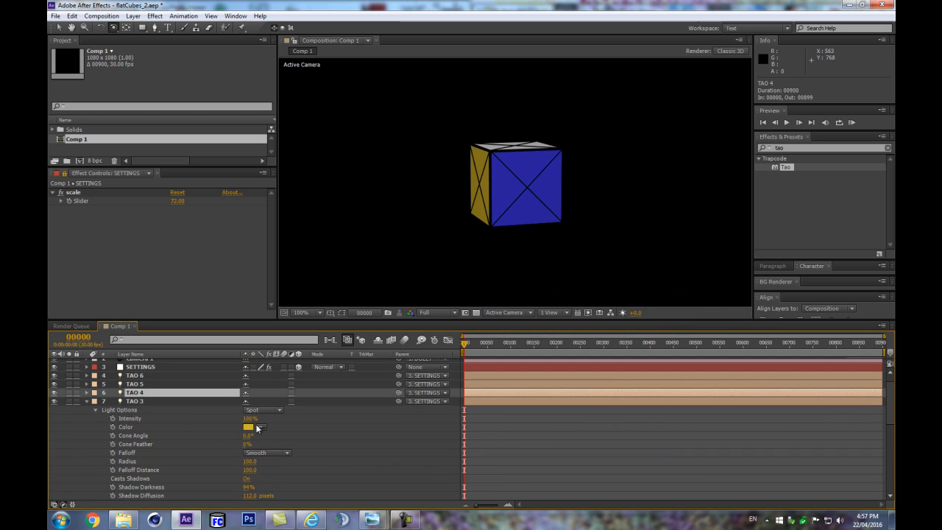
key(a)
key(a)
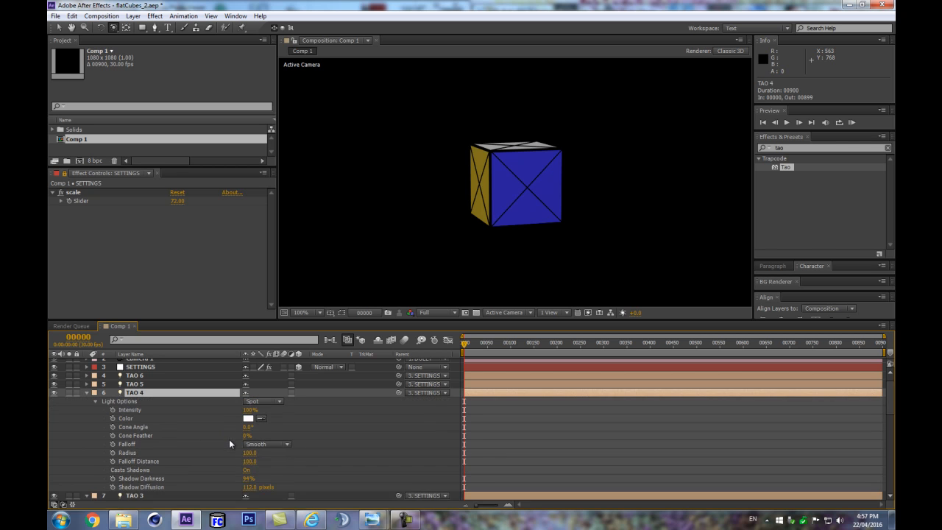
scroll(229, 445, down, 2)
click(260, 366)
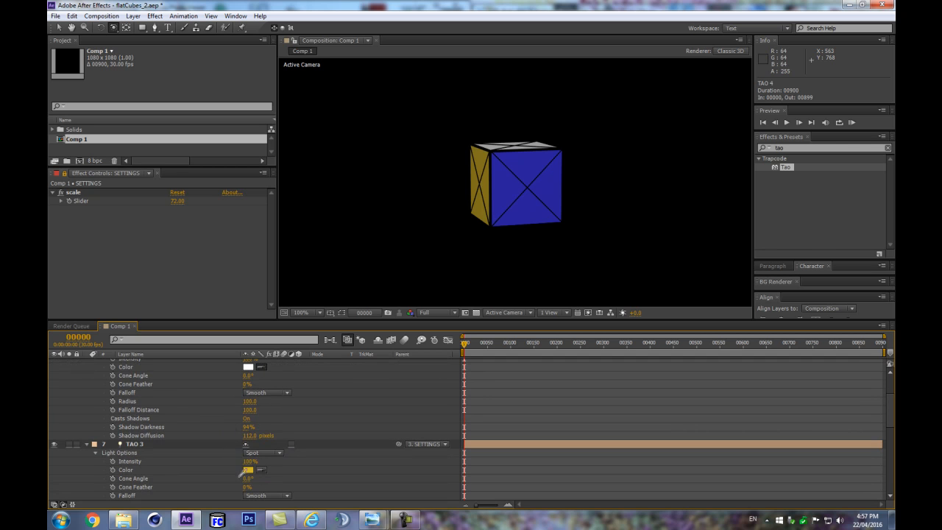
click(248, 470)
click(388, 418)
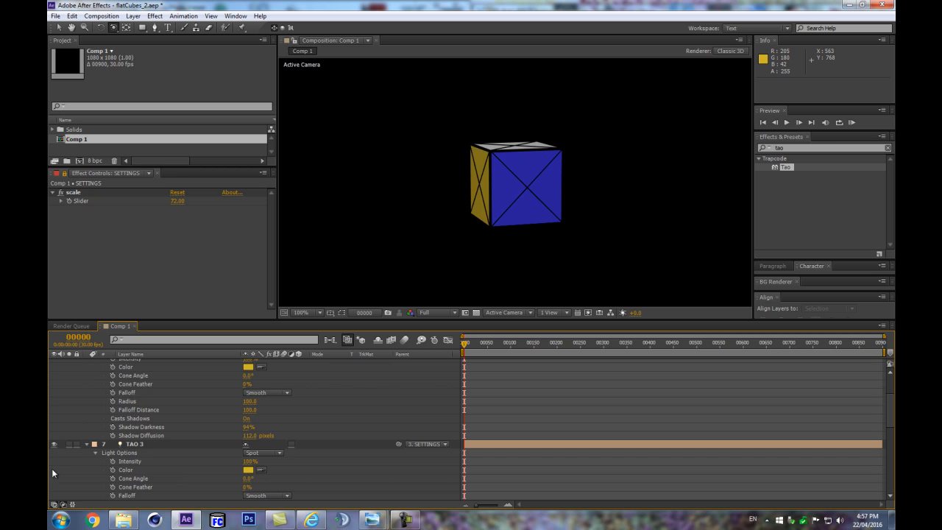
Step: Collapse the TAO 3 and TAO 4 properties and expand the TAO 5 layer
click(87, 445)
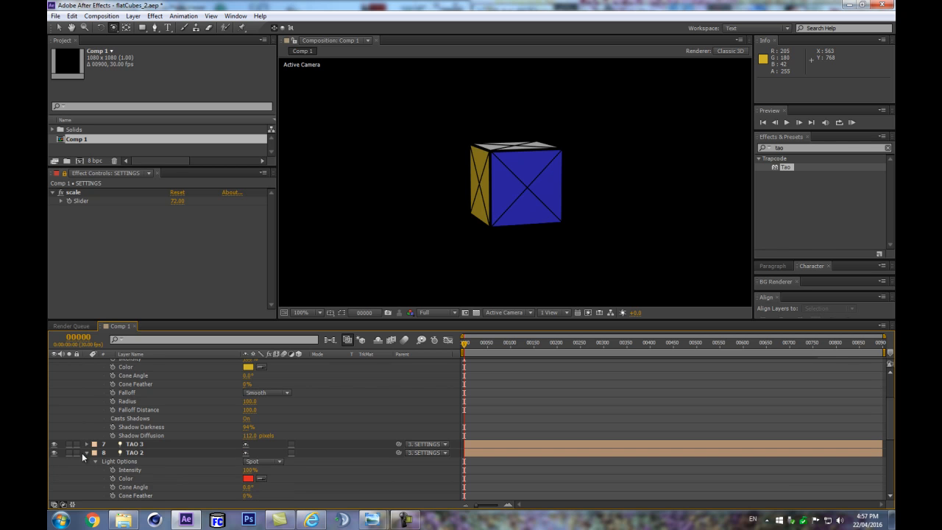
click(86, 452)
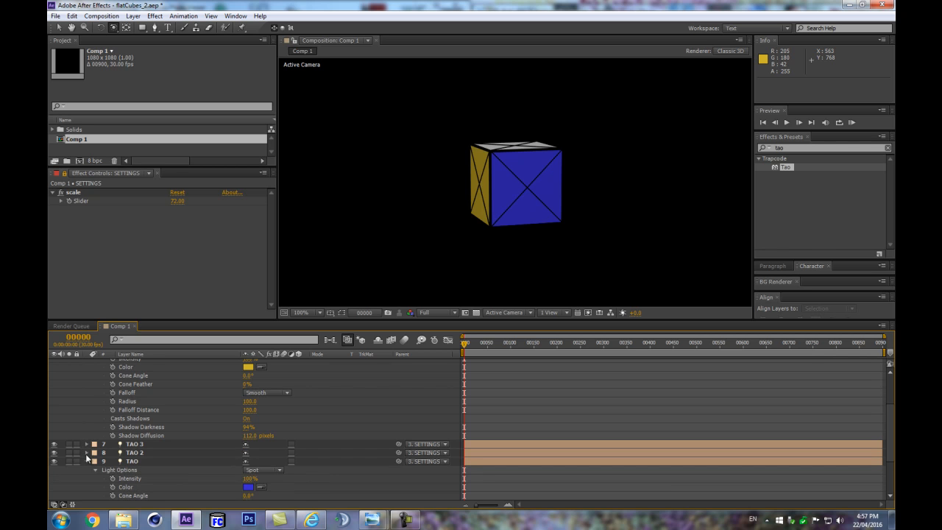
click(86, 454)
scroll(105, 401, up, 2)
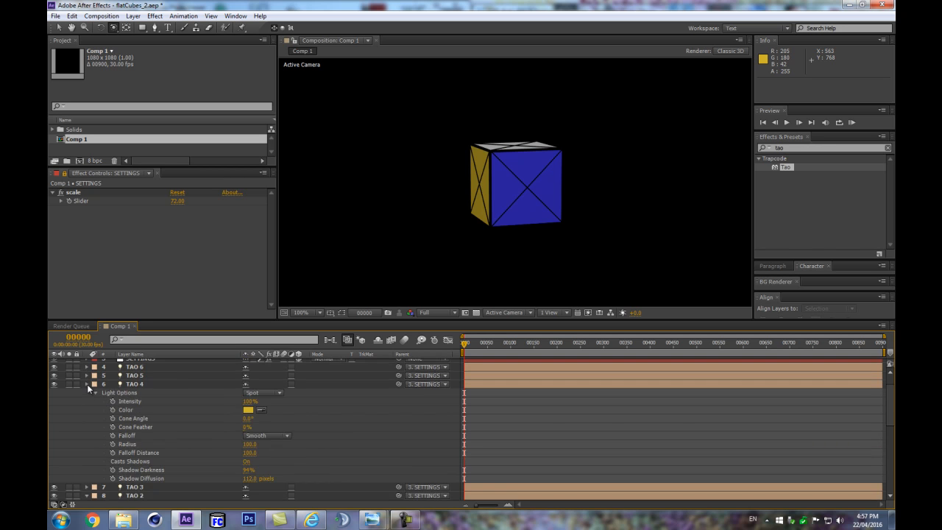
click(87, 384)
scroll(236, 408, down, 2)
scroll(256, 416, up, 1)
scroll(256, 416, up, 3)
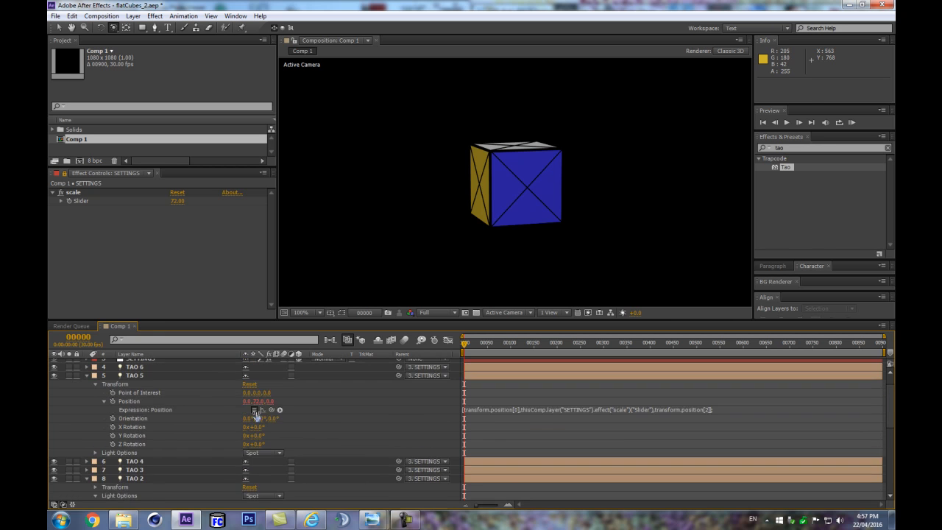
Step: Show the Light Options of TAO 5 and sample TAO 2's red as its color, enlarging the timeline to reach both
click(133, 399)
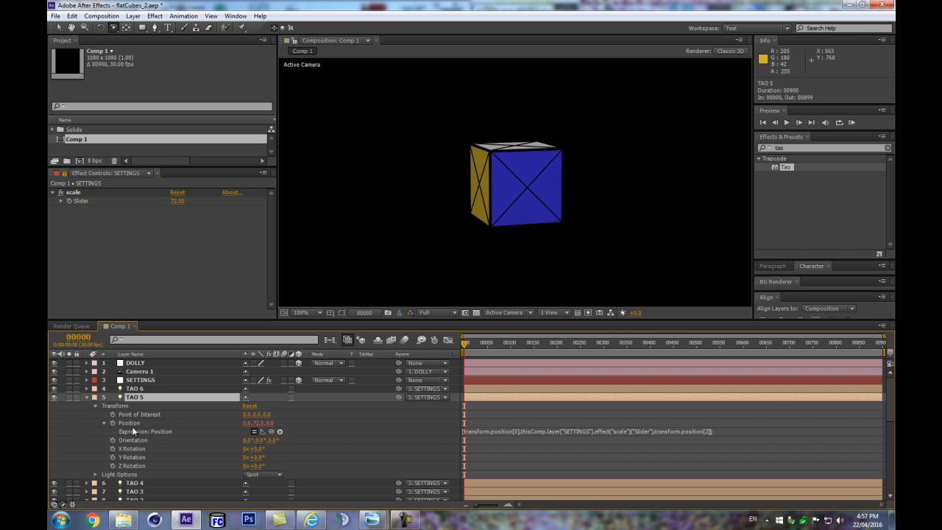
key(a)
key(a)
scroll(276, 424, down, 1)
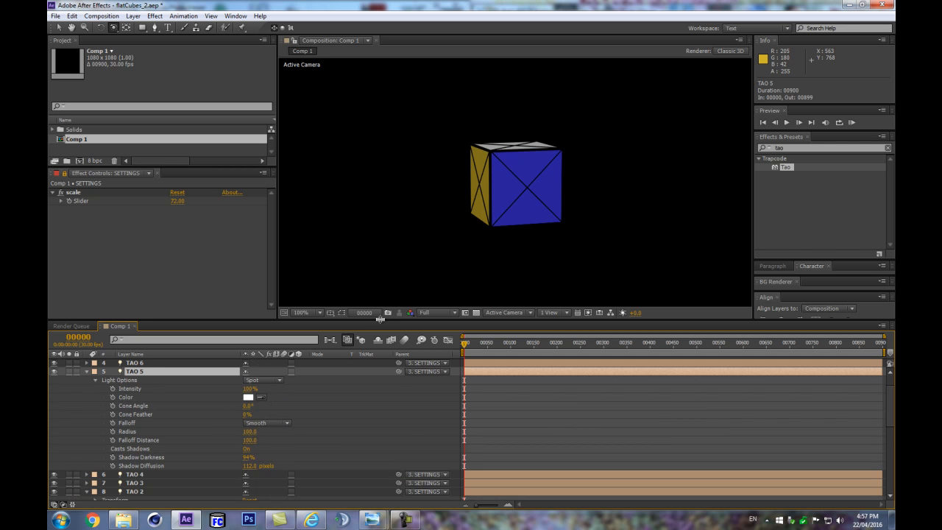
drag(379, 317, 383, 254)
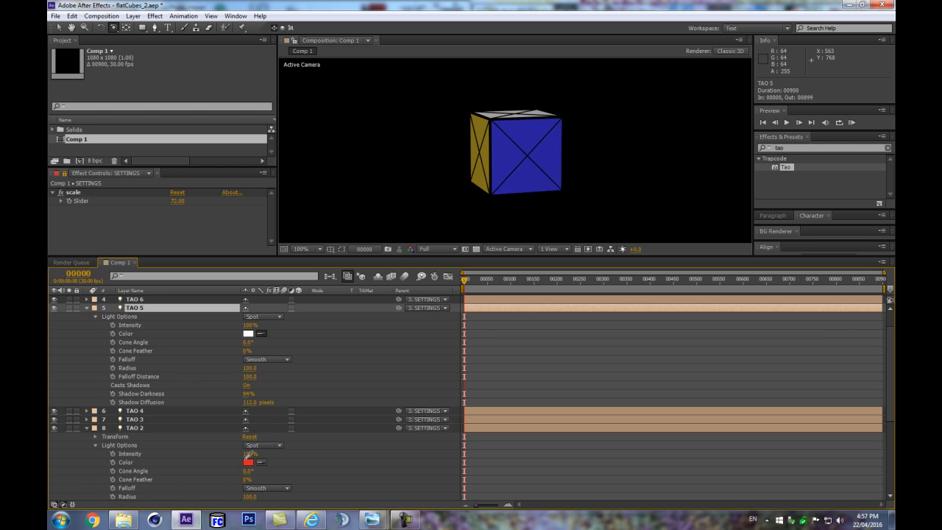
click(248, 460)
click(175, 359)
Step: Reveal the Light Options of TAO 6, enlarge the timeline further and collapse the TAO 5 properties
scroll(82, 324, up, 1)
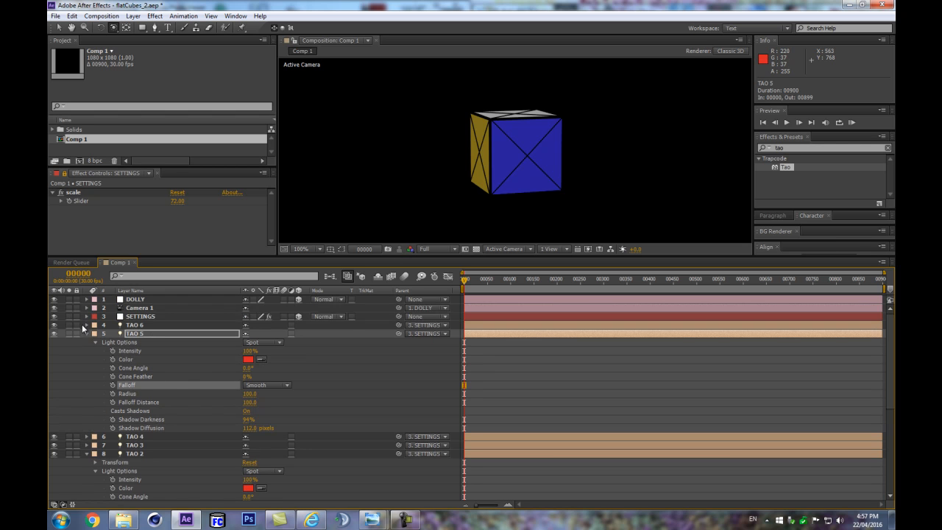
click(128, 324)
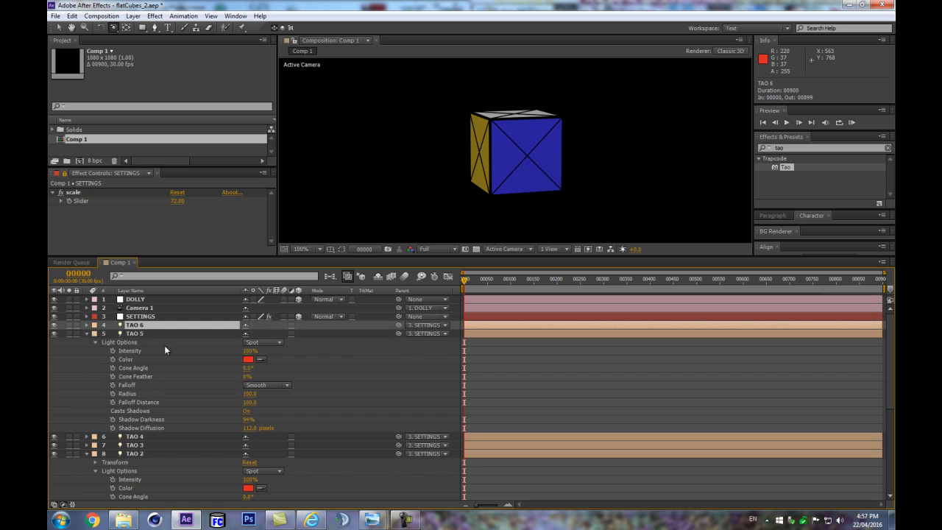
key(a)
key(a)
scroll(250, 363, down, 1)
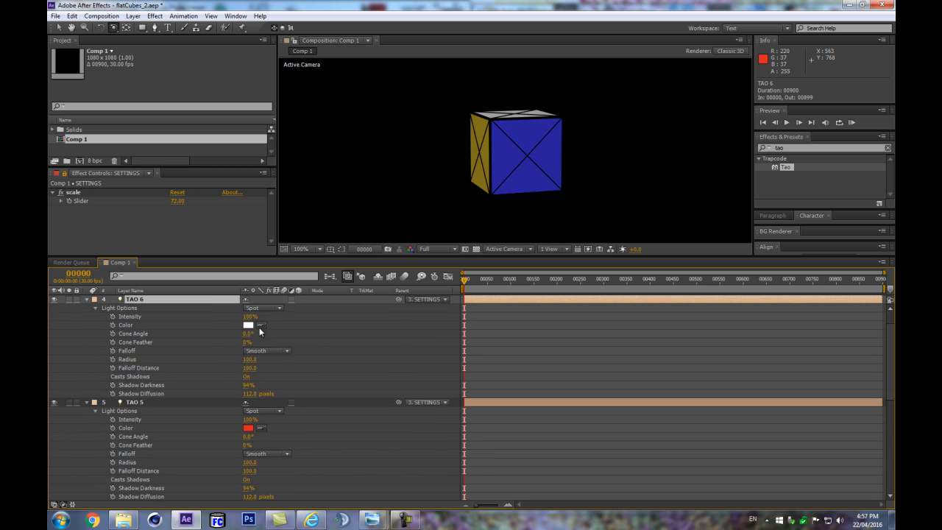
drag(381, 256, 384, 168)
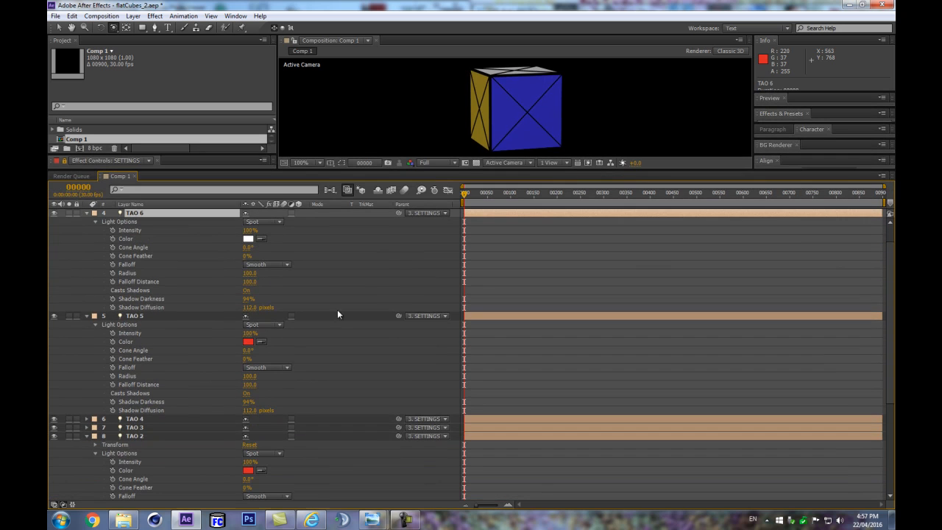
click(86, 316)
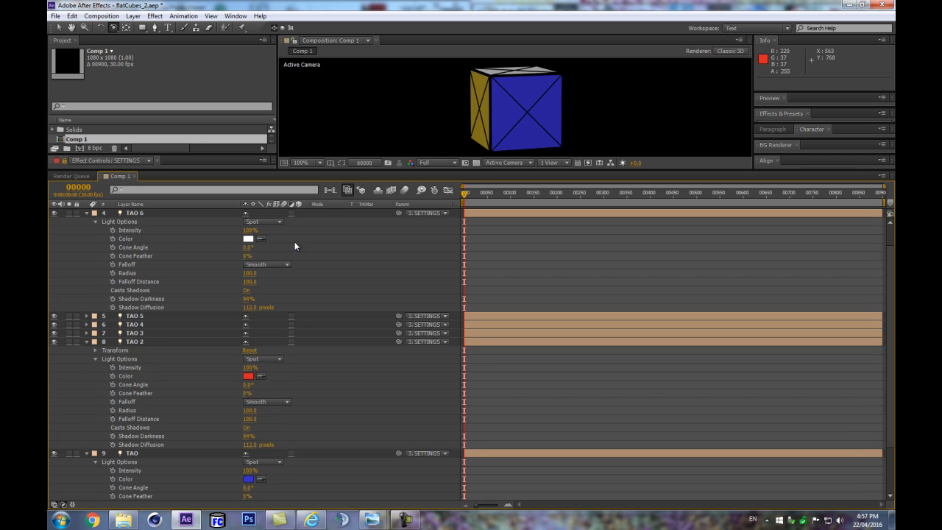
Step: Sample the TAO light's blue as TAO 6's light color
click(261, 241)
click(248, 479)
click(262, 238)
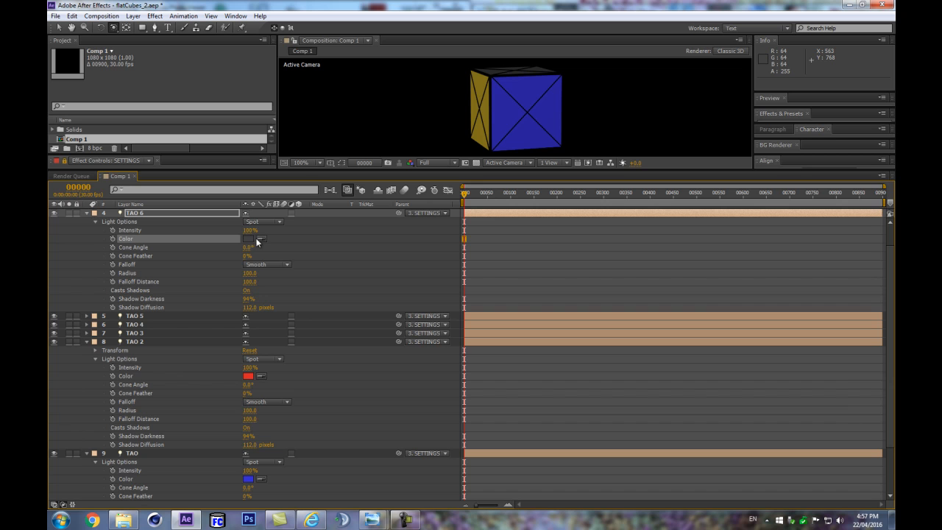
click(248, 479)
click(168, 393)
Step: Collapse the properties of all layers in the timeline and clear the layer selection
key(ctrl+a)
click(87, 343)
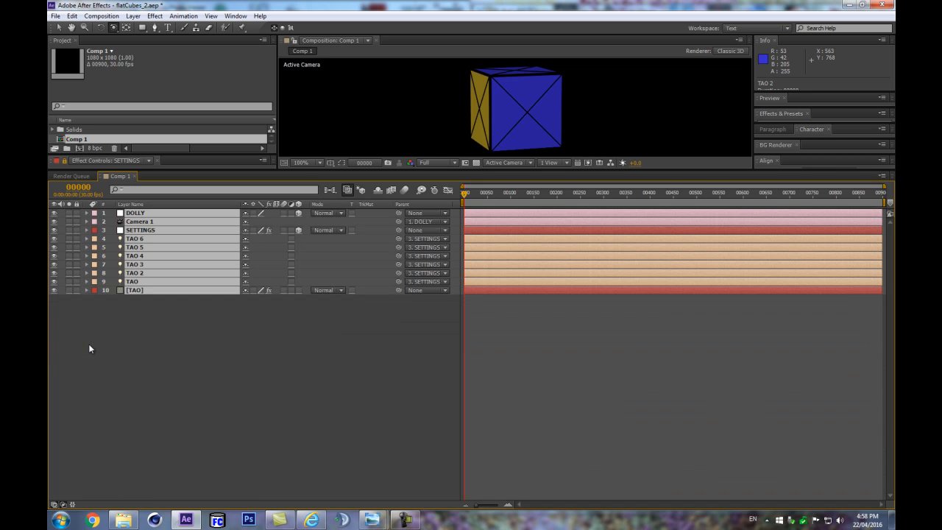
click(88, 344)
Step: Enlarge the composition view and add a Color Control expression effect to the SETTINGS layer
click(156, 231)
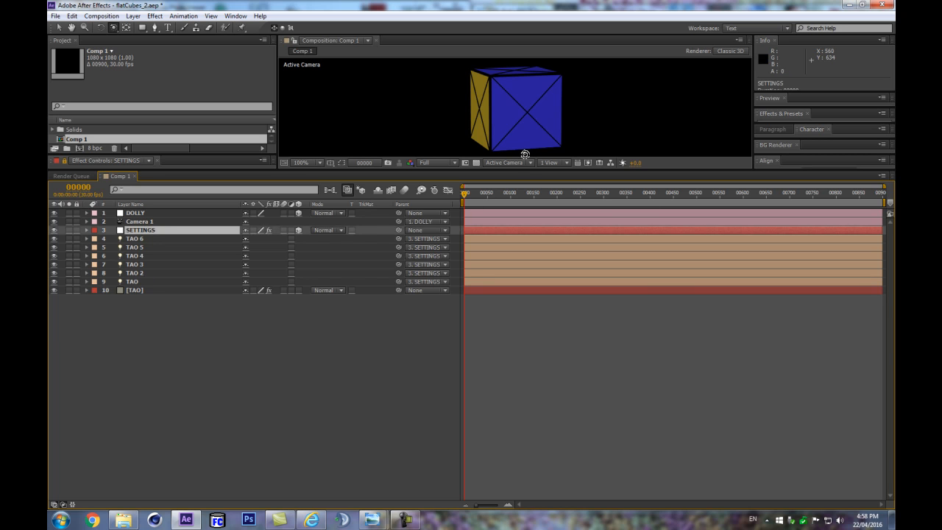
drag(515, 171, 515, 340)
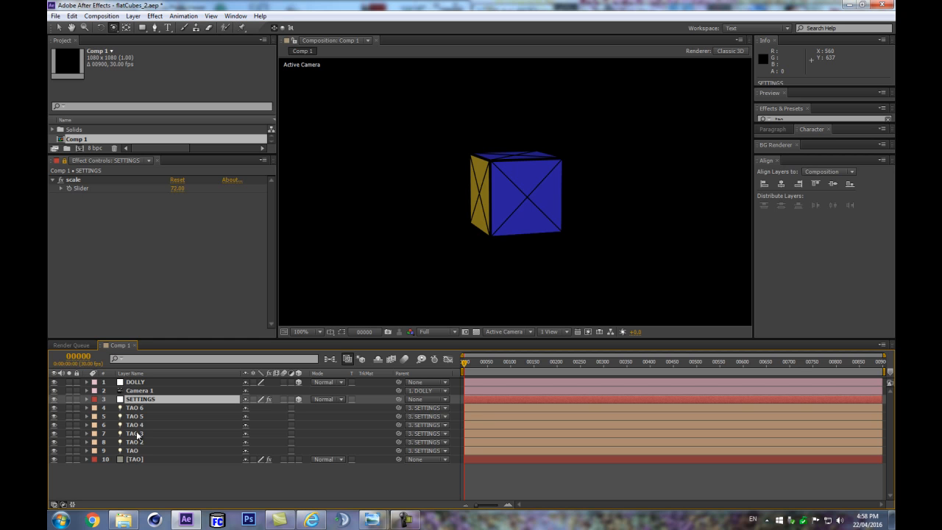
click(155, 15)
mouse_move(198, 147)
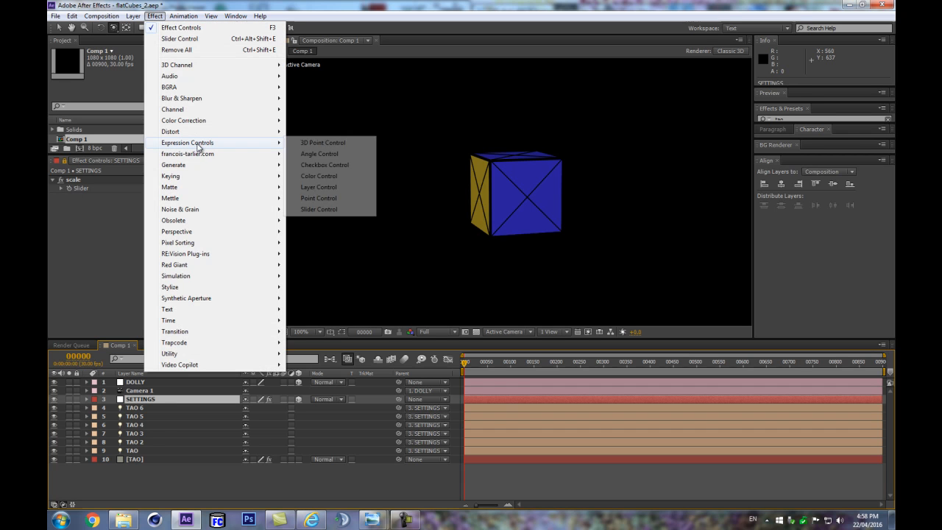
click(316, 177)
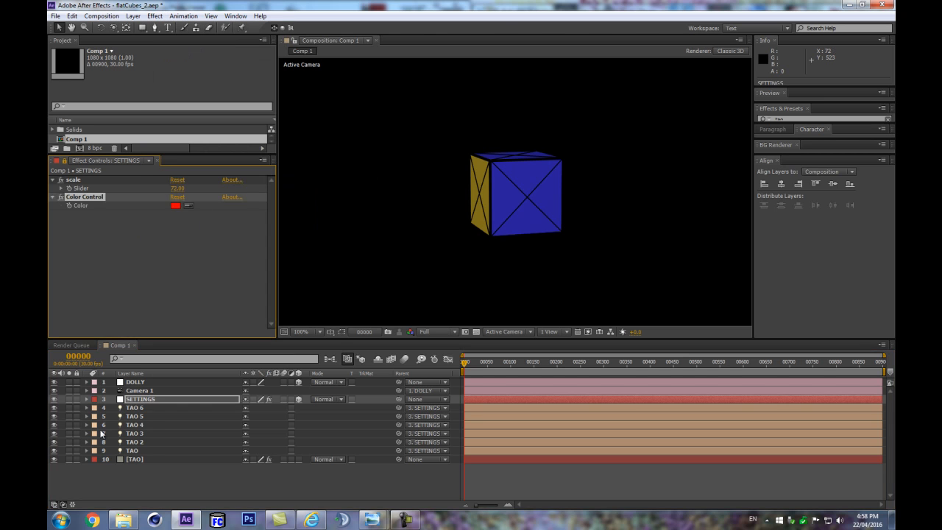
Step: Reveal the Light Options of TAO and TAO 2, then sample TAO 2's red light color into the Color Control on SETTINGS
click(137, 451)
key(a)
key(a)
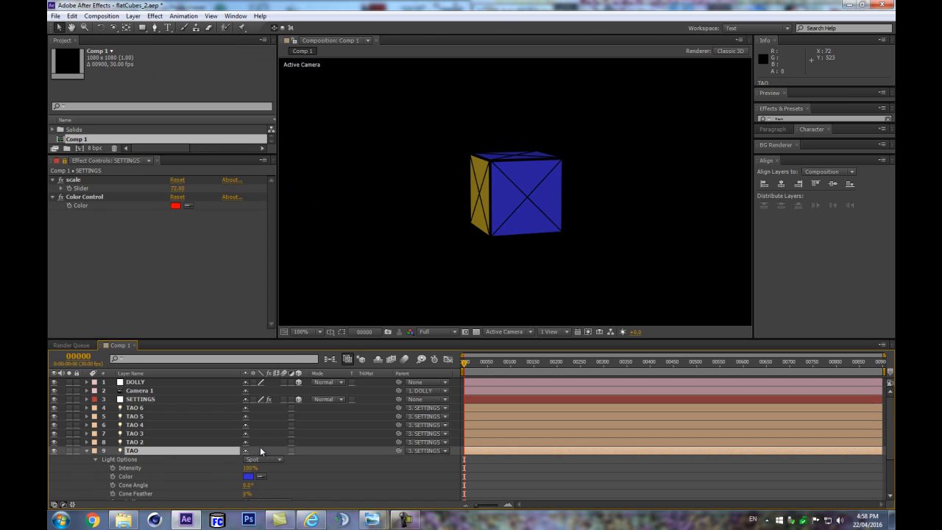
scroll(260, 446, down, 3)
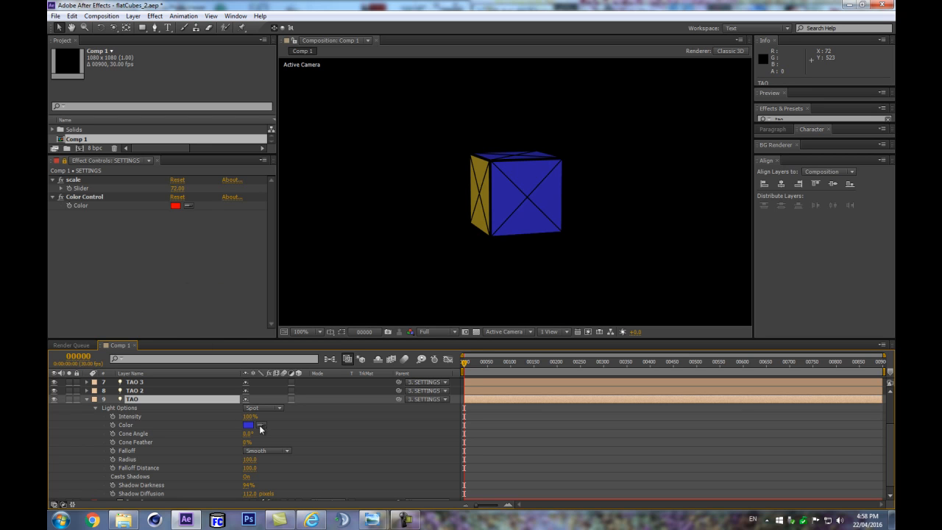
key(ctrl+Up)
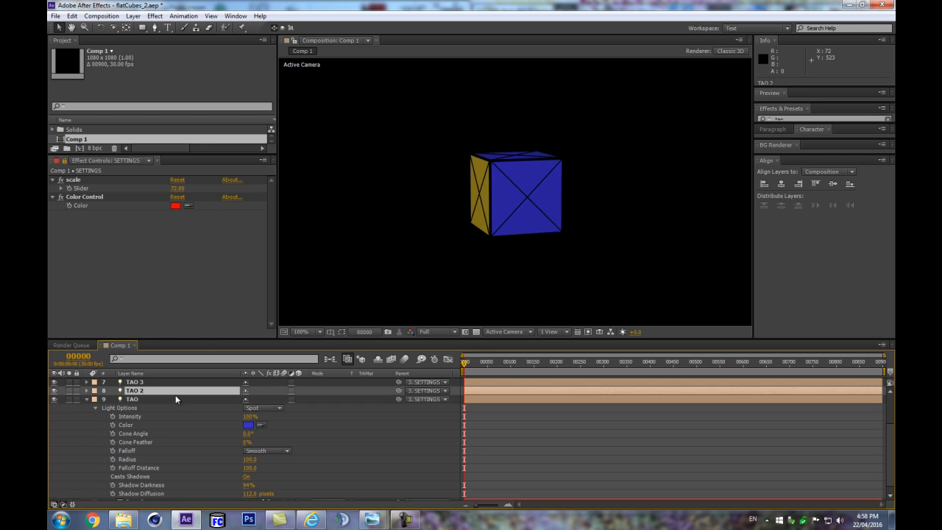
click(186, 206)
click(248, 417)
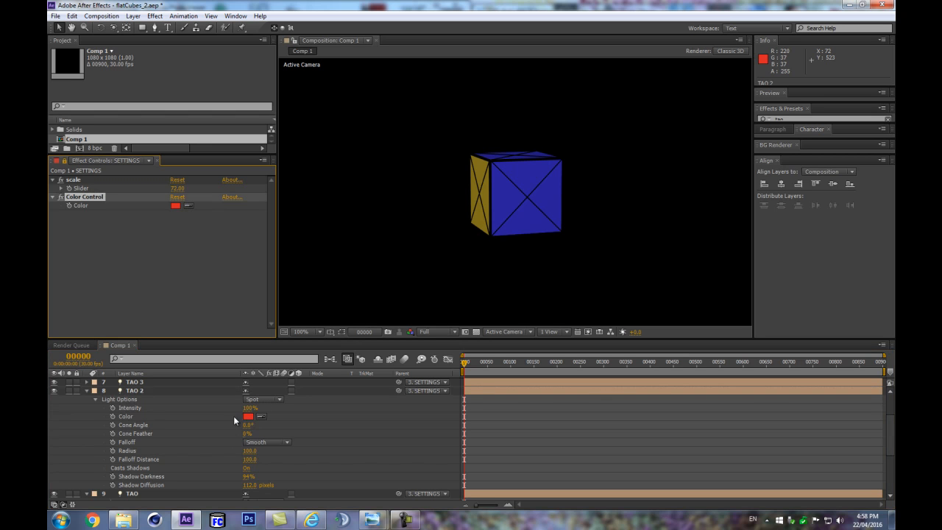
Step: Link TAO 2's light color by expression to the Color Control on the SETTINGS layer
alt+click(114, 416)
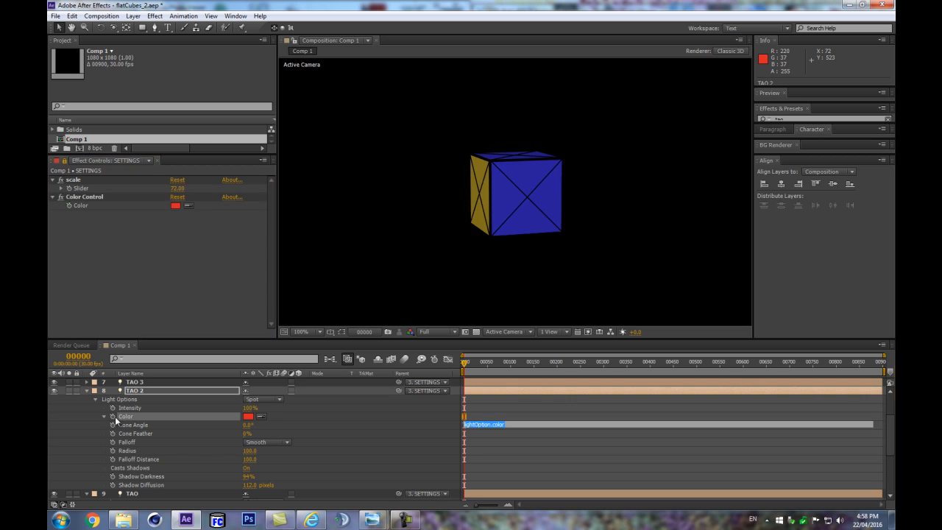
drag(269, 424, 78, 207)
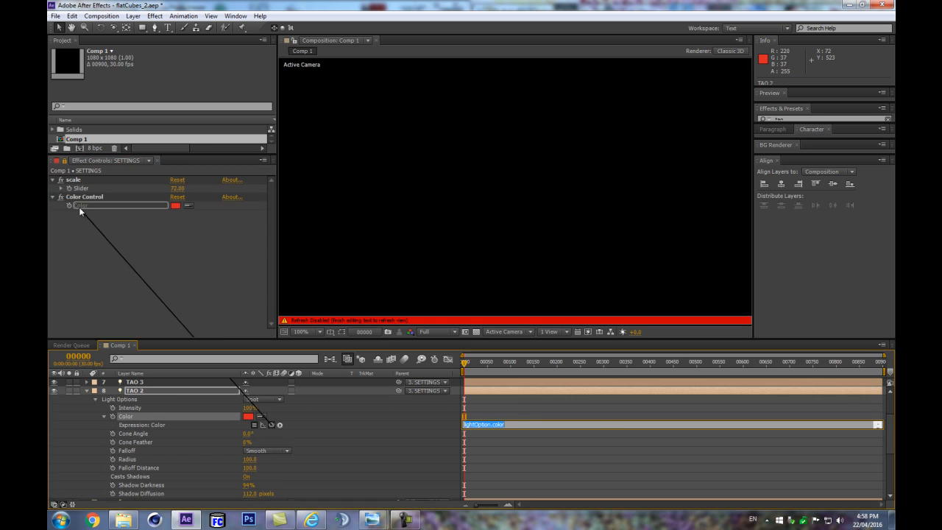
click(368, 425)
Step: Rename the Color Control effect to Color_1 and duplicate it twice to create Color_2 and Color_3
click(83, 197)
key(Return)
text(Color_1)
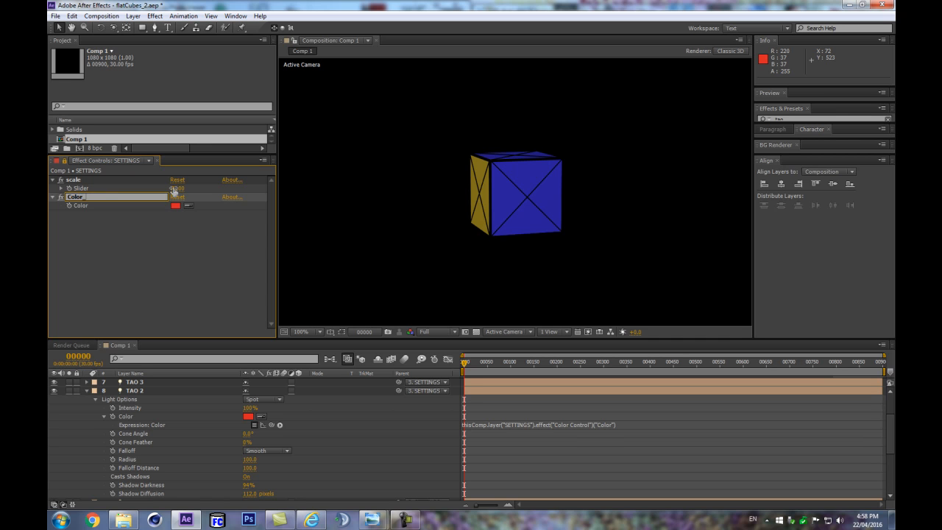
key(Return)
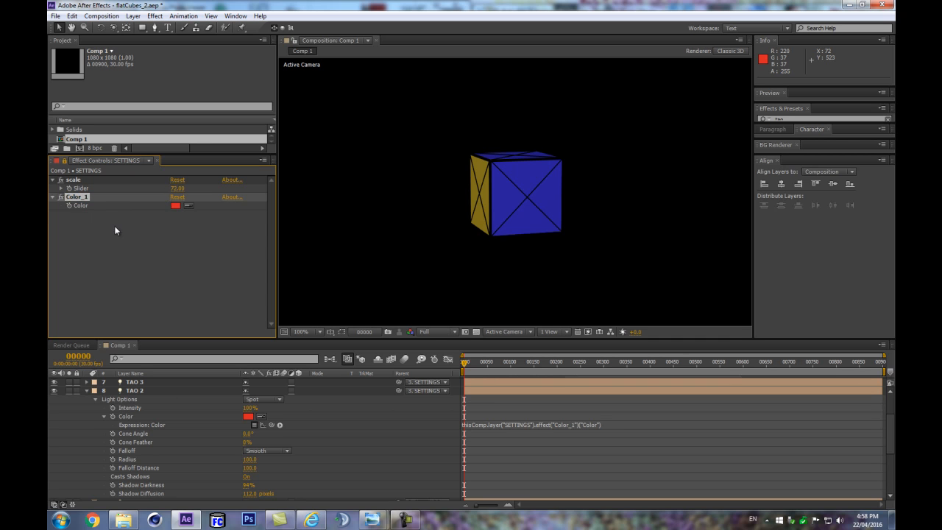
key(ctrl+d)
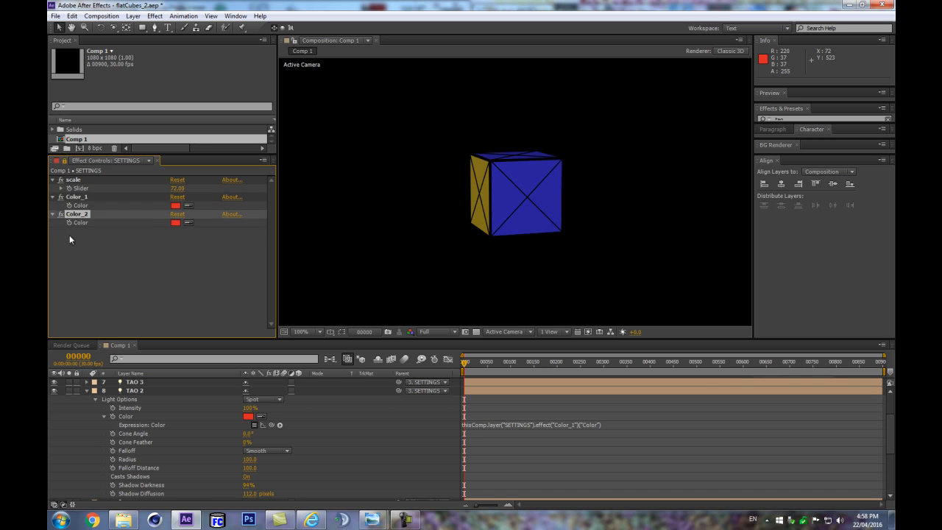
key(ctrl+d)
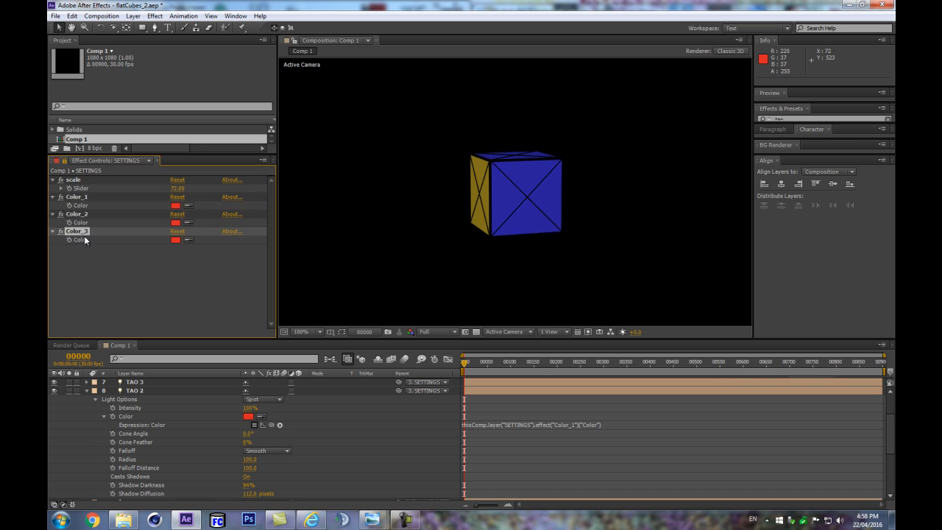
Step: Collapse TAO 2's properties and sample the TAO light's blue into the Color_2 control
click(86, 390)
click(261, 425)
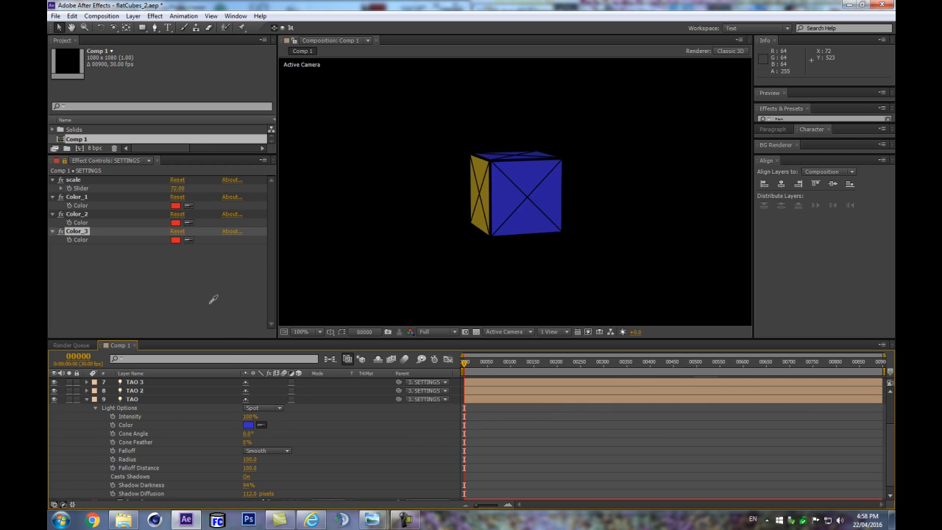
key(Escape)
click(188, 222)
click(248, 425)
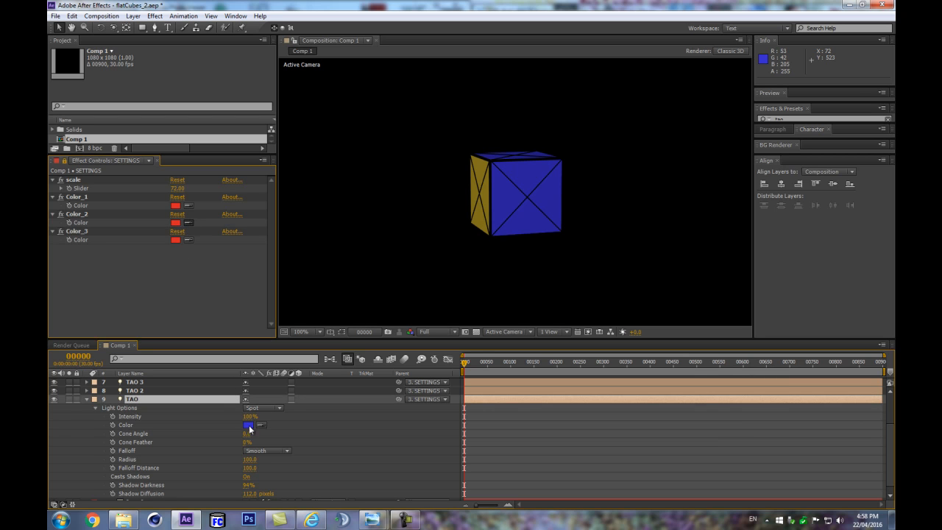
Step: Reveal TAO 3's Light Options and sample its yellow light color into the Color_3 control
click(86, 382)
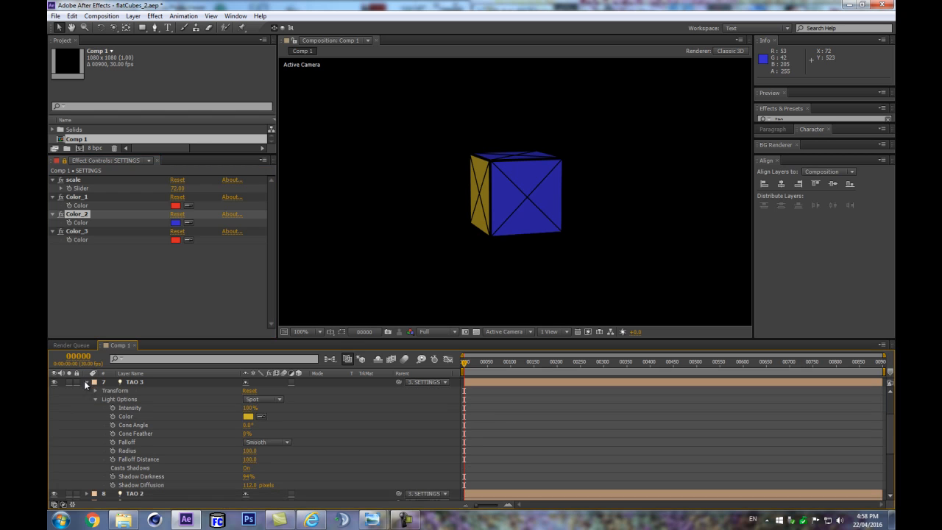
click(188, 240)
click(248, 415)
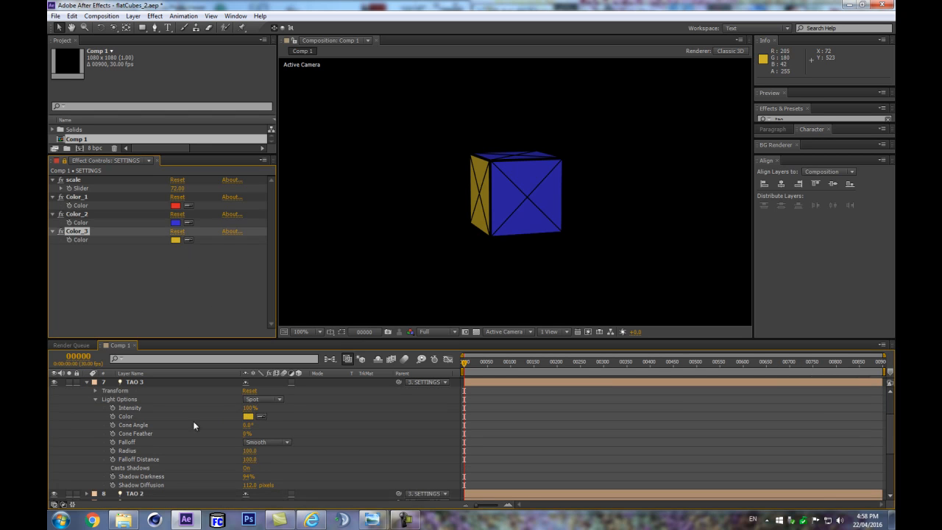
Step: Link TAO 3's light color by expression to Color_3 on SETTINGS and collapse its properties
alt+click(112, 416)
drag(270, 425, 79, 239)
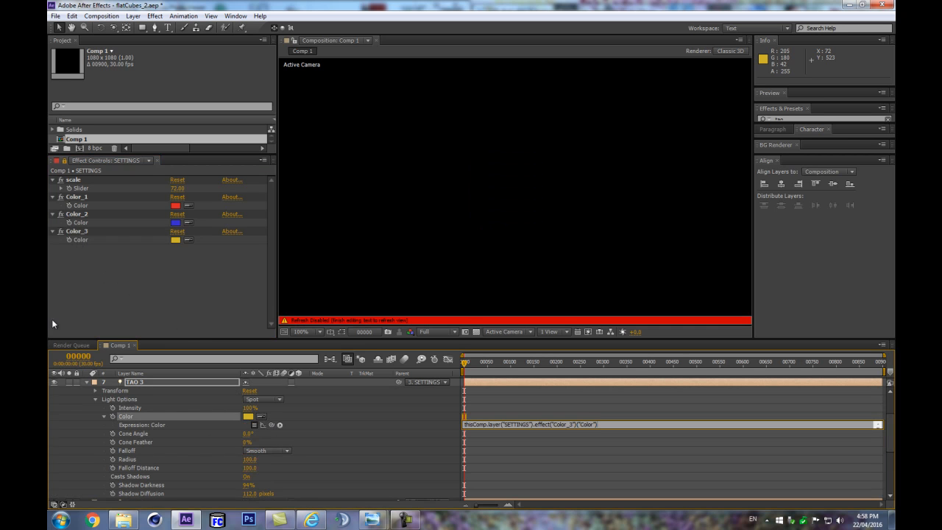
click(87, 382)
Step: Check TAO 2's color expression, then link the TAO light's color to Color_2 on SETTINGS and collapse the TAO light's properties
click(168, 390)
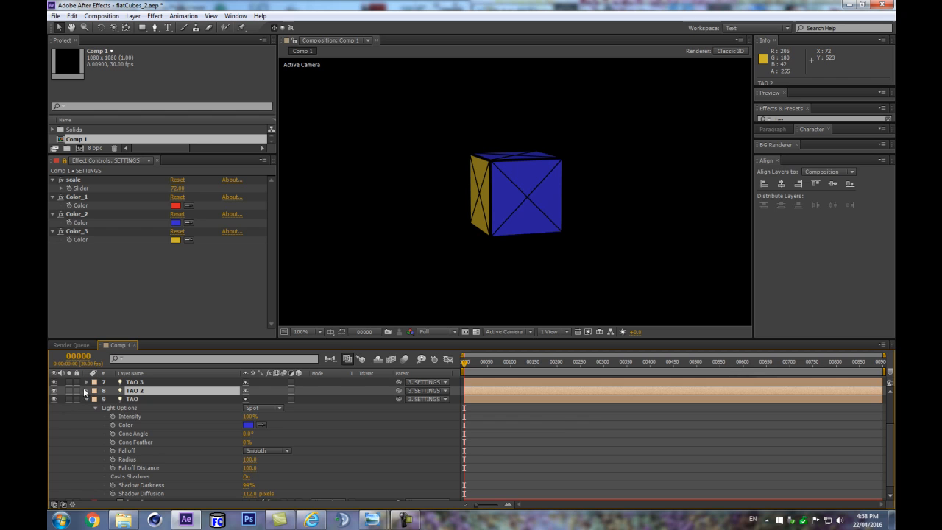
click(86, 390)
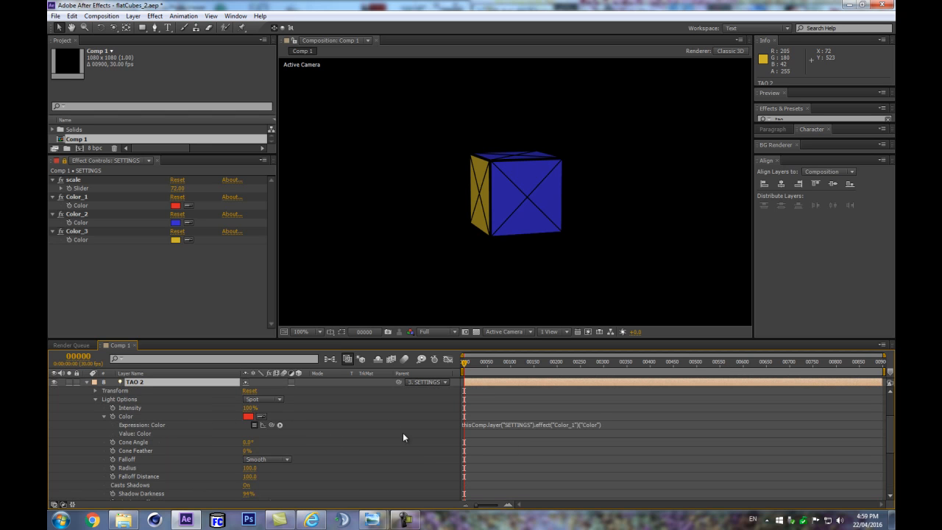
click(86, 382)
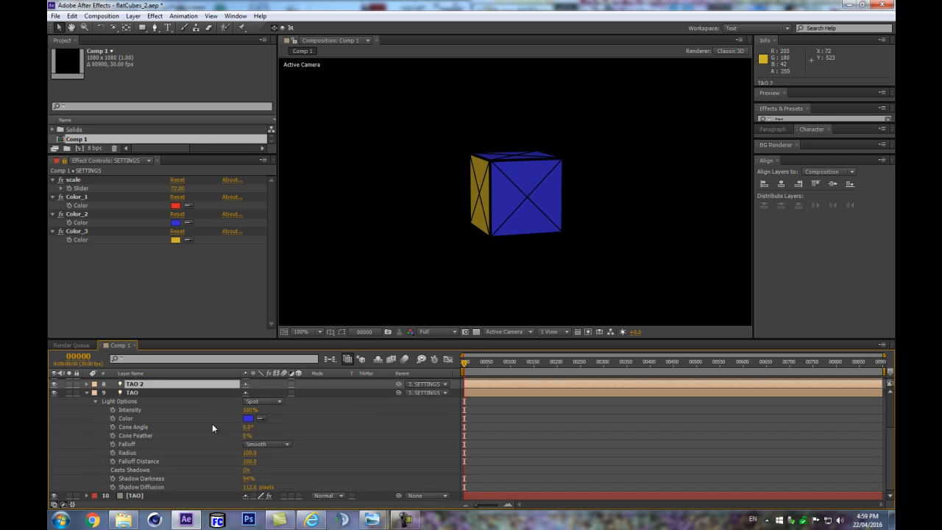
alt+click(113, 418)
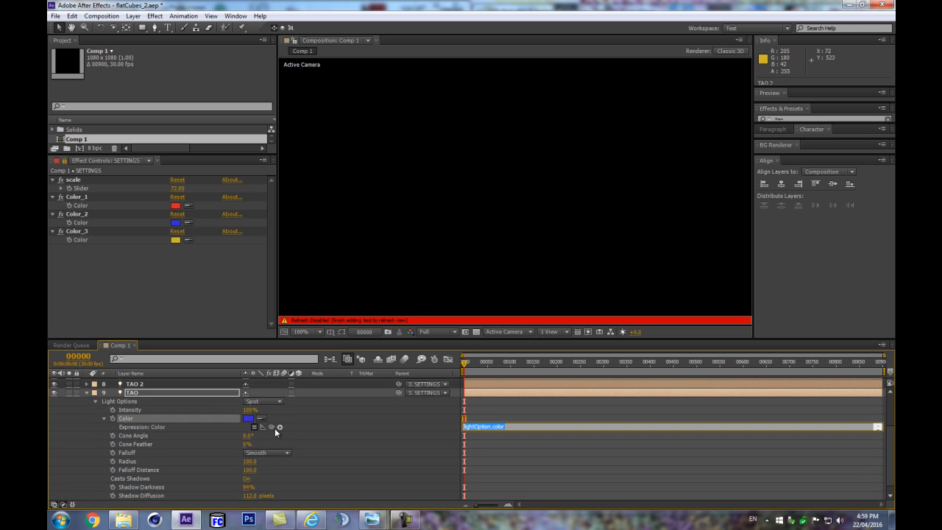
drag(271, 427, 125, 222)
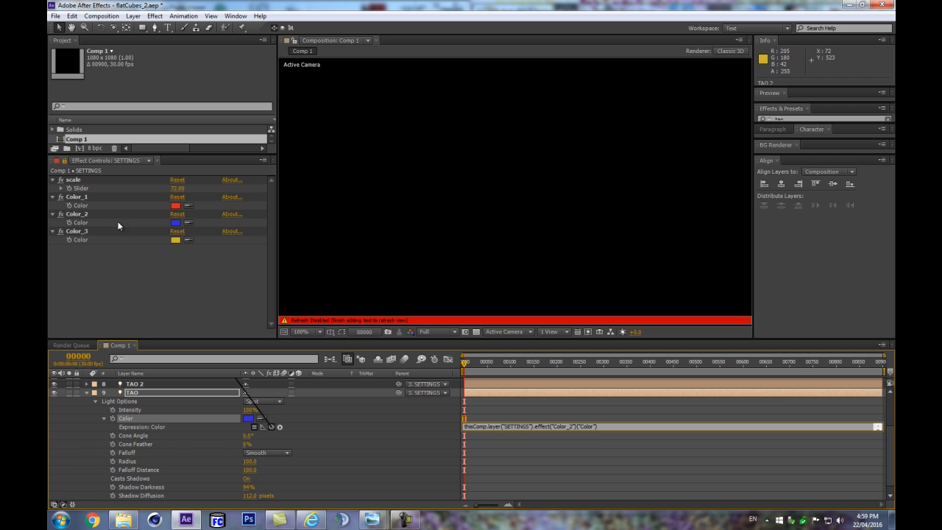
click(48, 456)
click(87, 392)
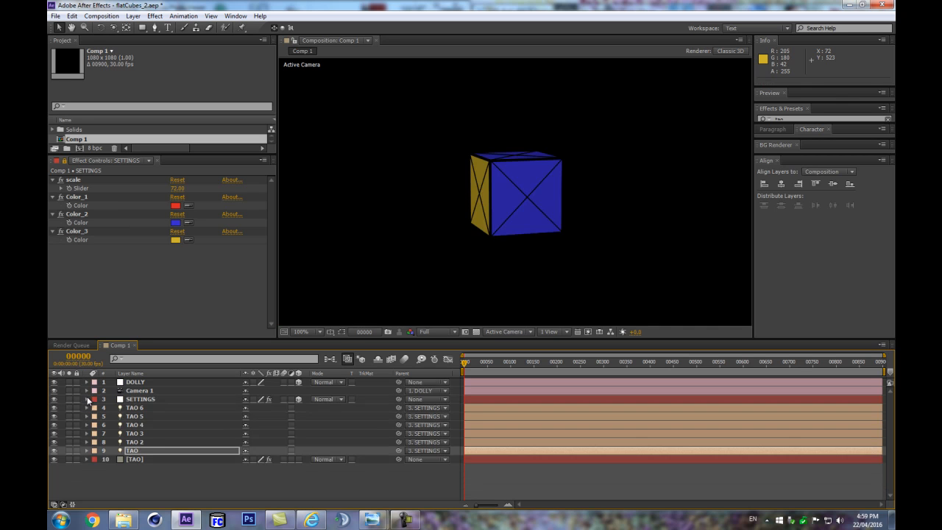
Step: Reveal the Light Options of TAO 4, TAO 5 and TAO 6 and link TAO 5's light color to Color_1 on SETTINGS
click(148, 425)
shift+click(168, 408)
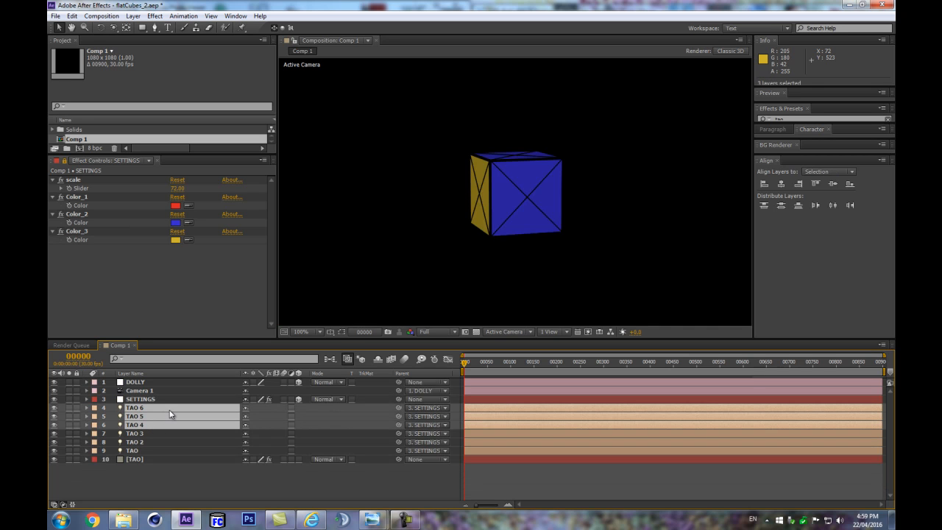
key(a)
key(a)
scroll(172, 413, down, 6)
click(177, 410)
scroll(164, 414, up, 1)
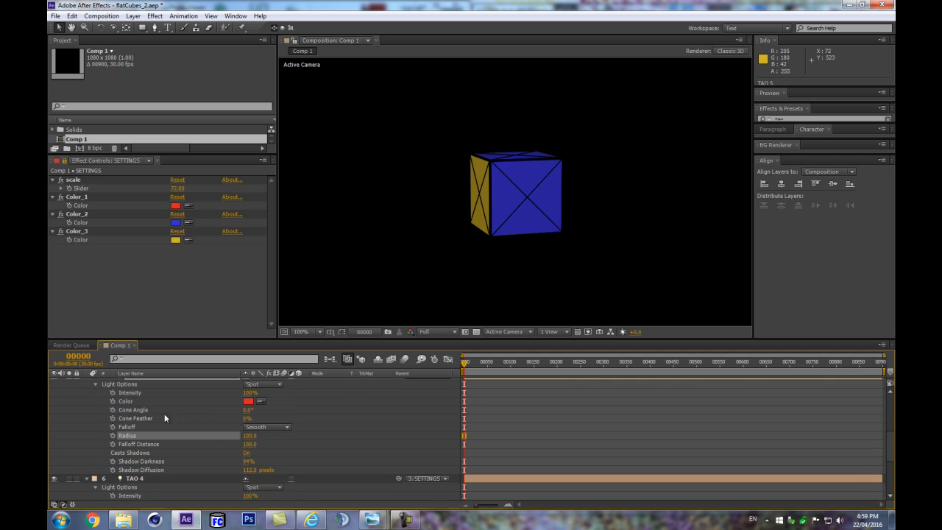
alt+click(112, 401)
drag(271, 410, 87, 207)
click(75, 444)
Step: Link TAO 4's light color by expression to Color_3 on the SETTINGS layer
scroll(89, 452, down, 3)
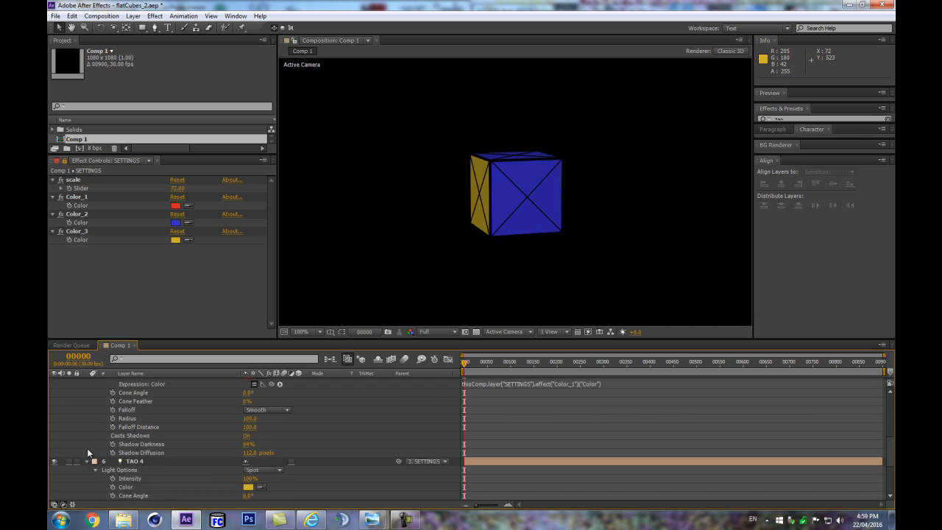
alt+click(113, 435)
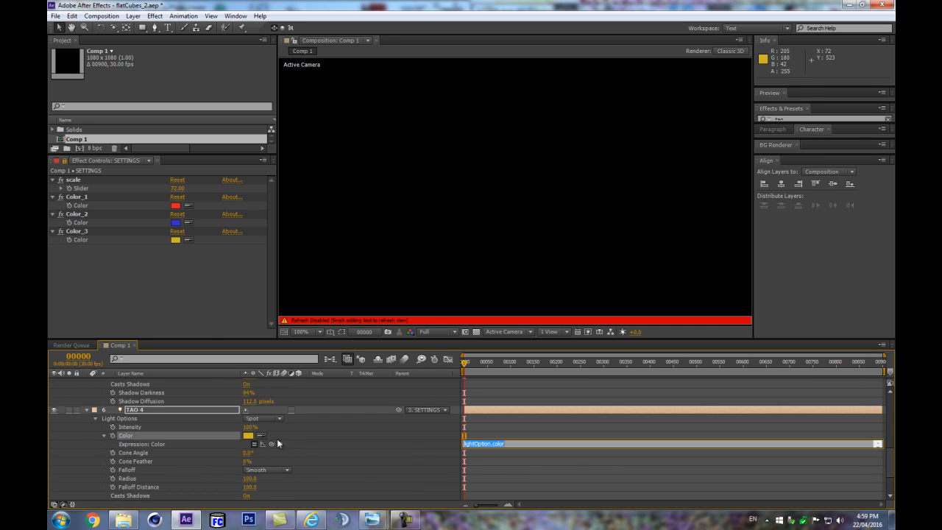
drag(270, 443, 91, 237)
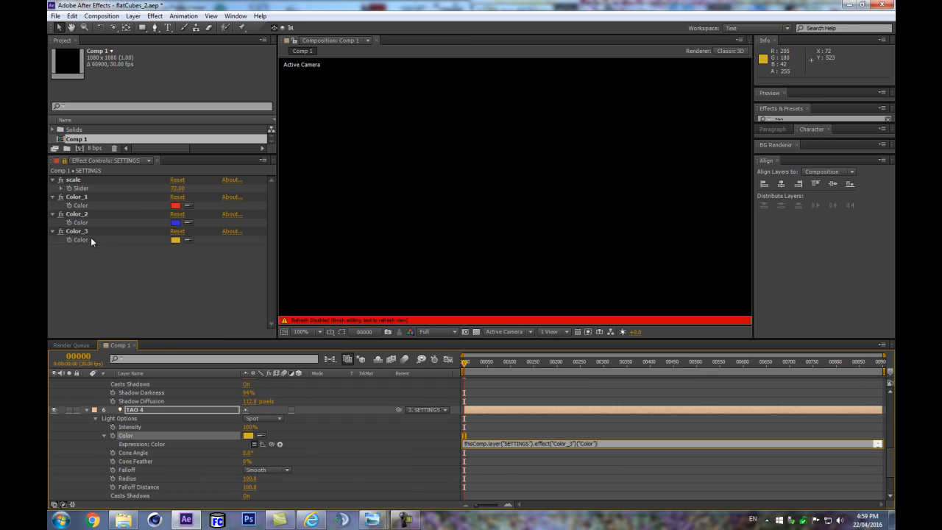
click(597, 468)
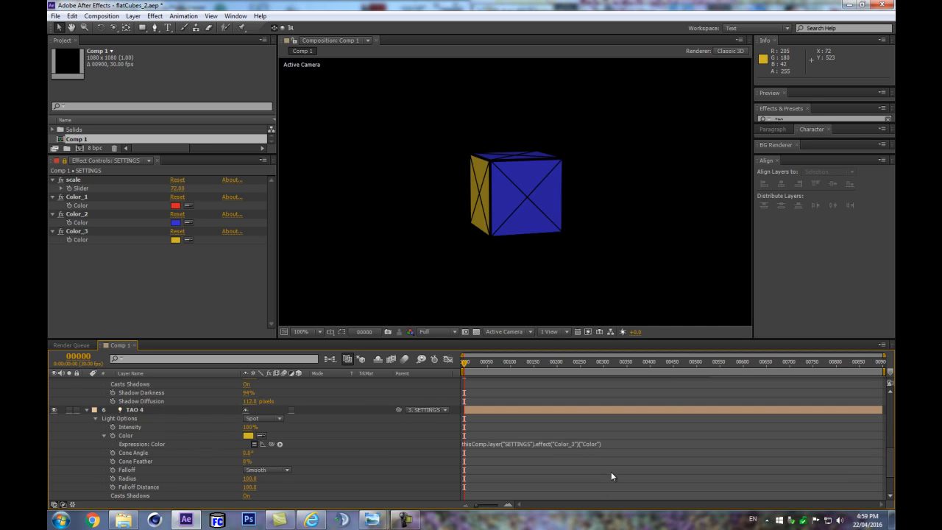
Step: Copy TAO 4's color expression to TAO 6's light color and change its reference to Color_2
click(617, 444)
key(ctrl+c)
click(139, 400)
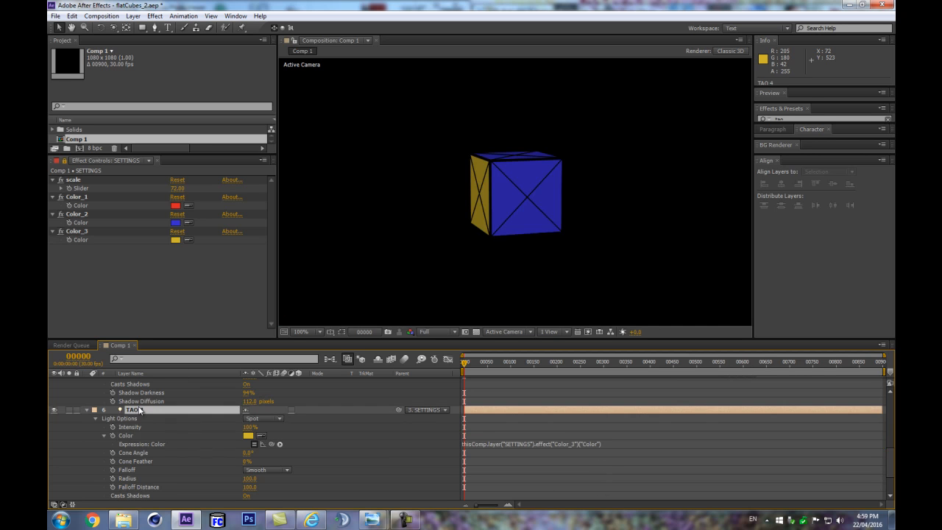
scroll(138, 422, down, 3)
scroll(131, 447, up, 8)
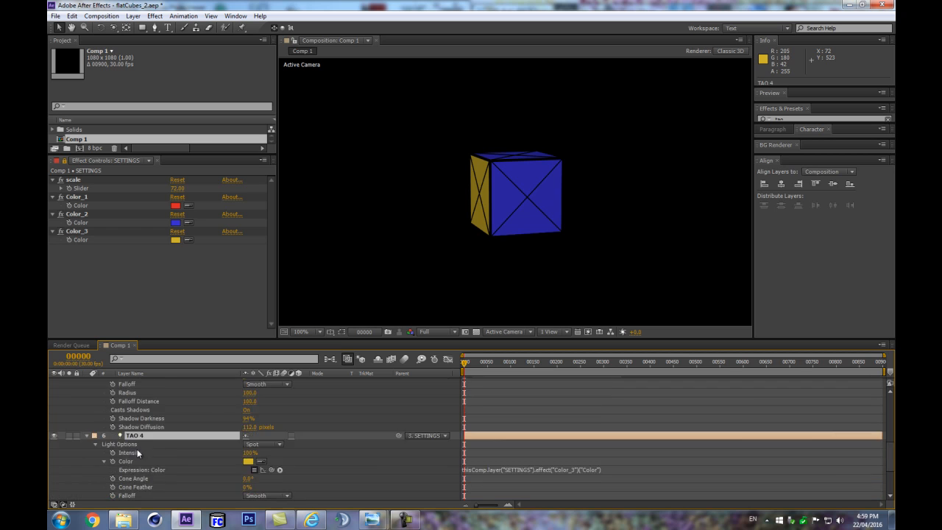
scroll(142, 440, up, 3)
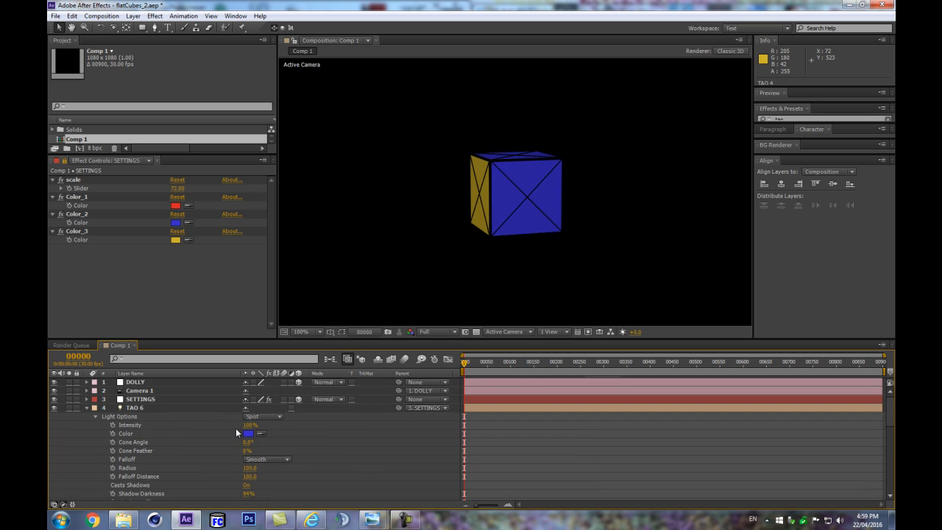
alt+click(113, 433)
key(ctrl+v)
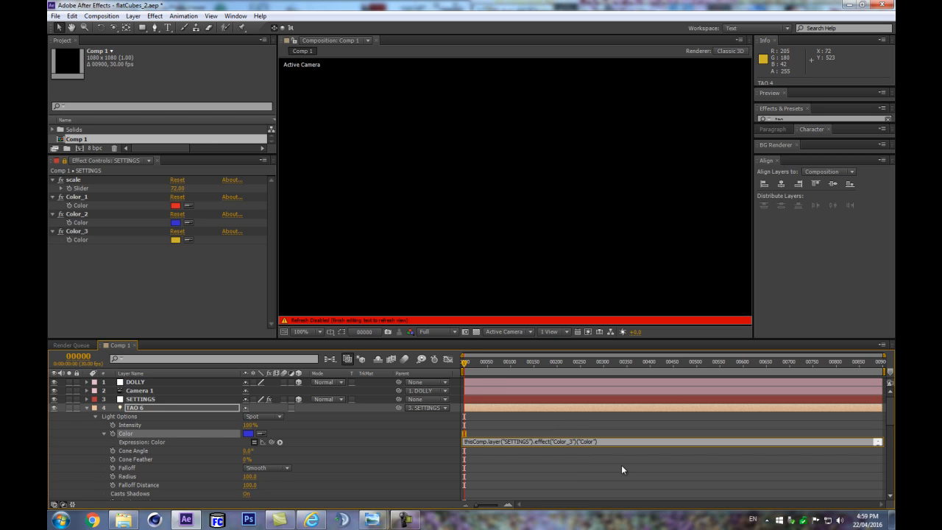
key(BackSpace)
text(2)
click(396, 424)
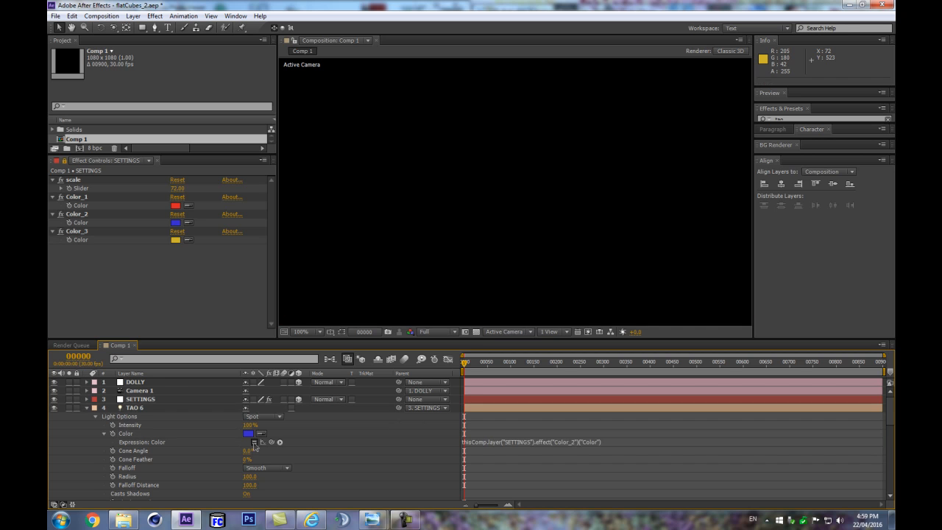
Step: Collapse the properties of all layers in the timeline and deselect everything
key(ctrl+a)
click(86, 407)
click(192, 490)
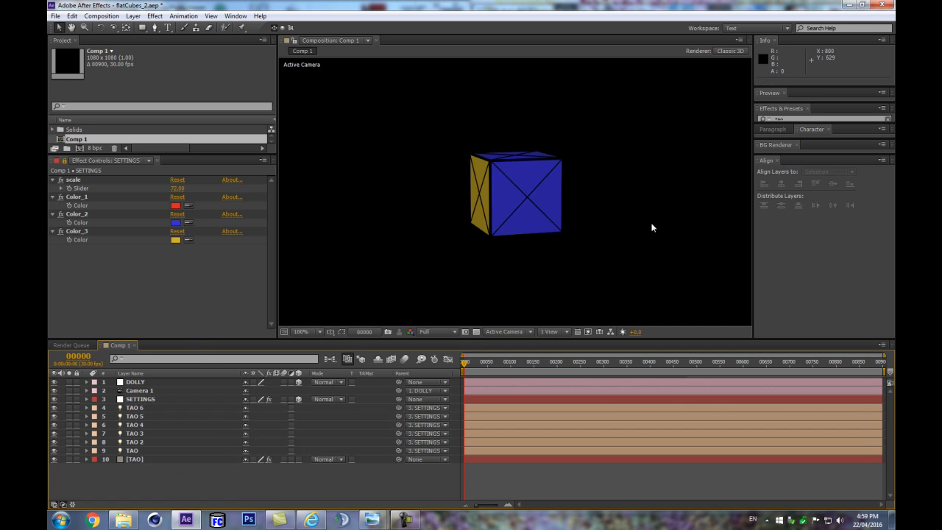
Step: Reveal the light color expression on the TAO 6 layer
click(142, 461)
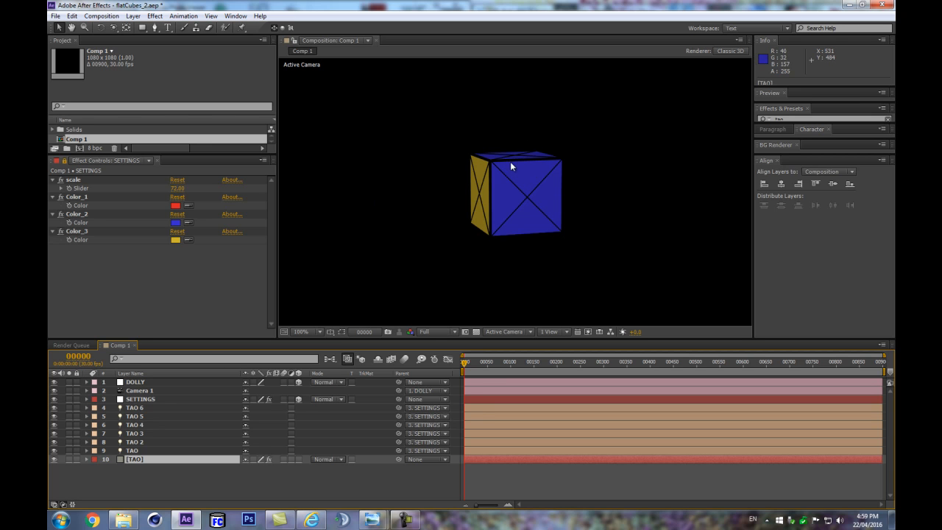
click(131, 435)
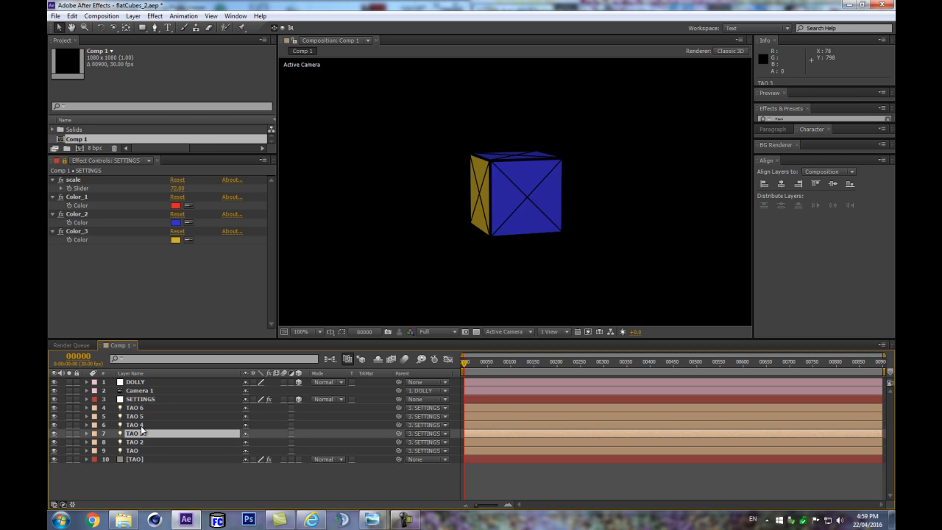
click(136, 426)
click(136, 408)
key(e)
key(e)
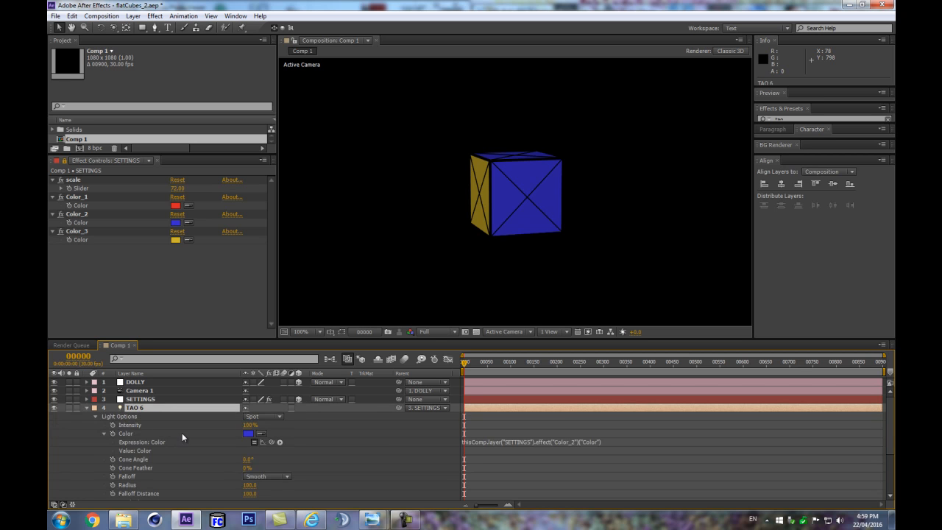
Step: Reveal TAO 5's light color expression and change its SETTINGS reference to Color_2
scroll(206, 445, down, 2)
click(142, 477)
key(e)
key(e)
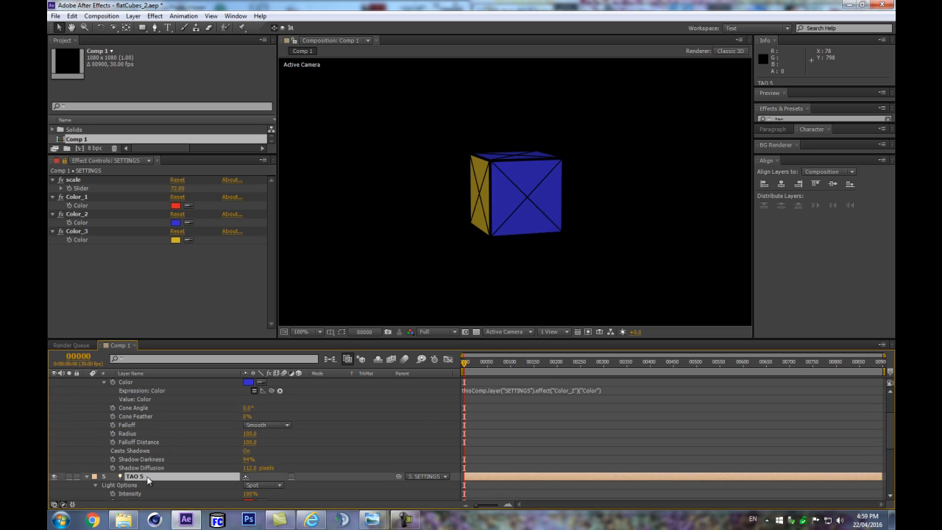
scroll(383, 468, down, 1)
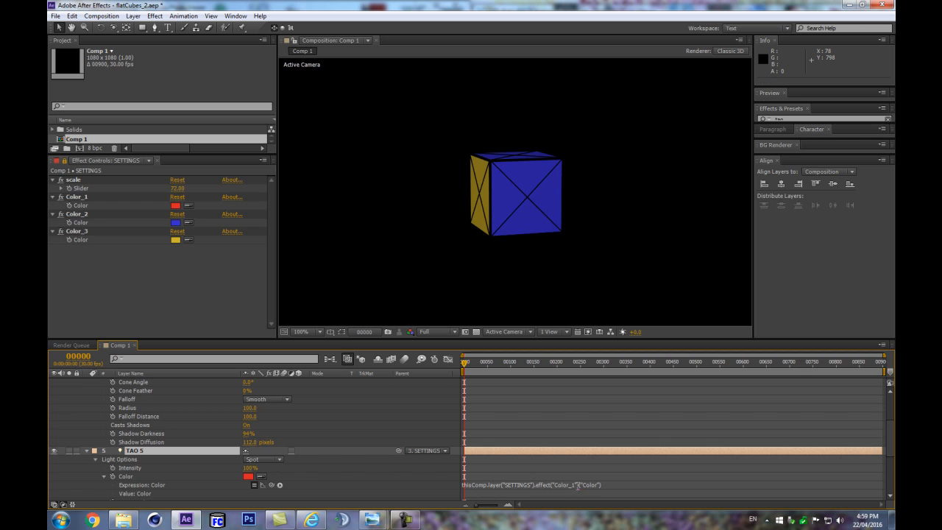
click(578, 485)
click(575, 485)
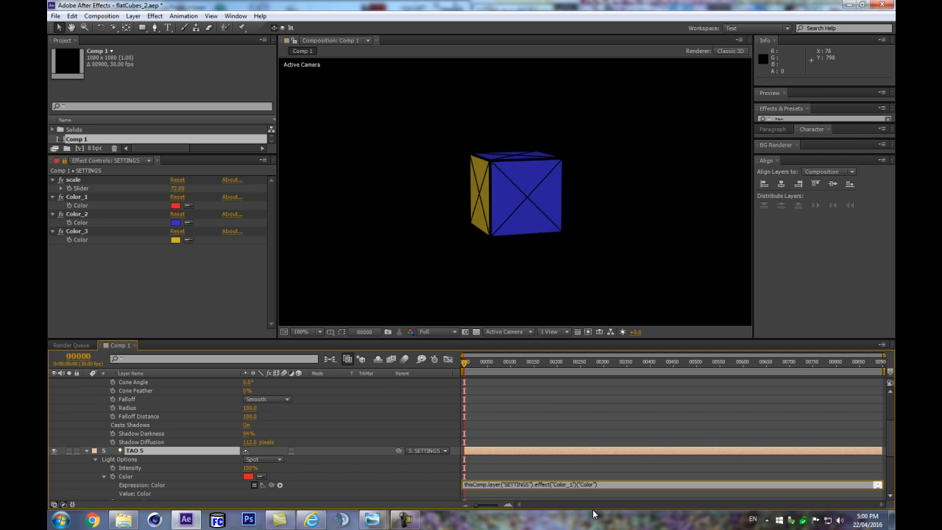
click(429, 415)
Step: Change the reference in TAO 6's light color expression to Color_1
scroll(554, 462, up, 3)
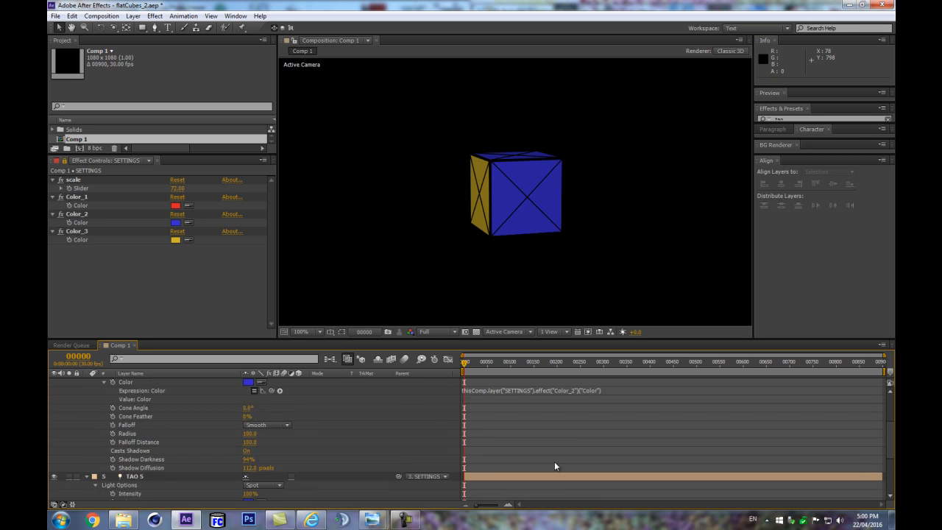
scroll(554, 461, up, 2)
click(572, 442)
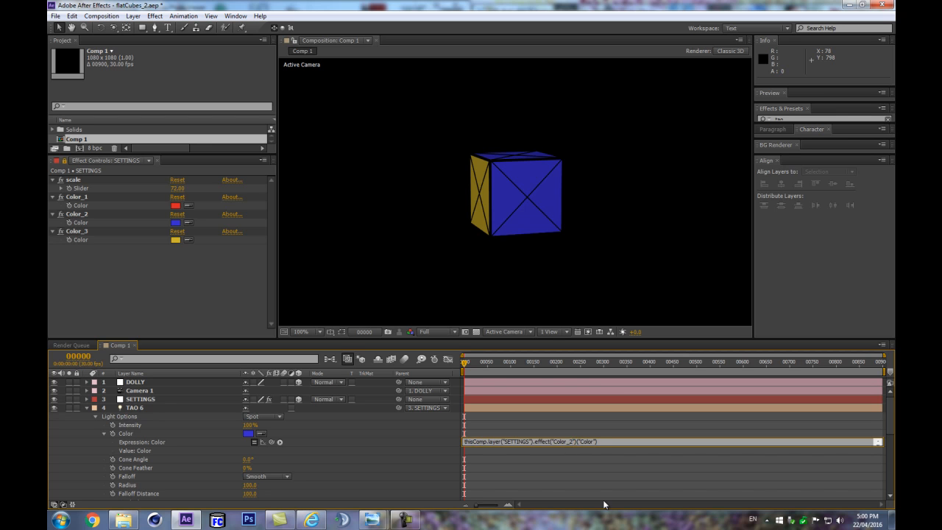
click(366, 435)
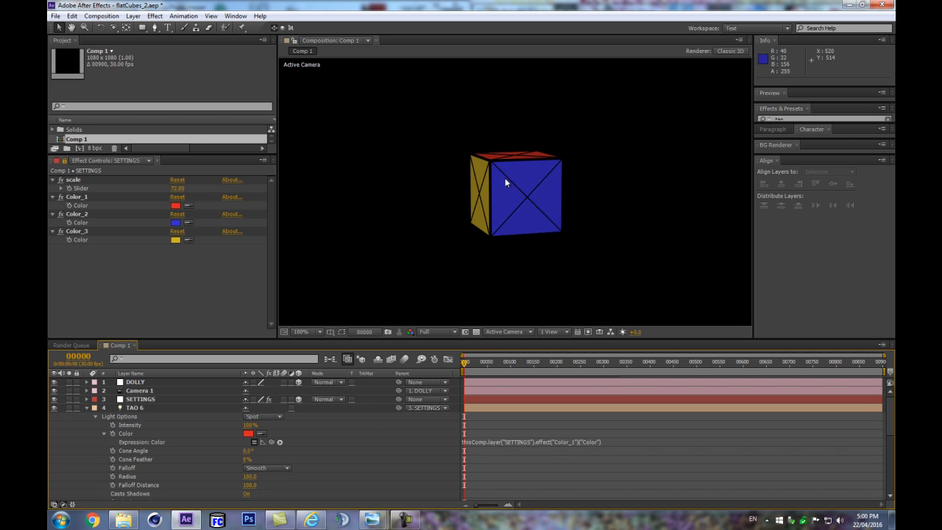
Step: Collapse the properties of all layers in the timeline and select the TAO solid layer
key(ctrl+a)
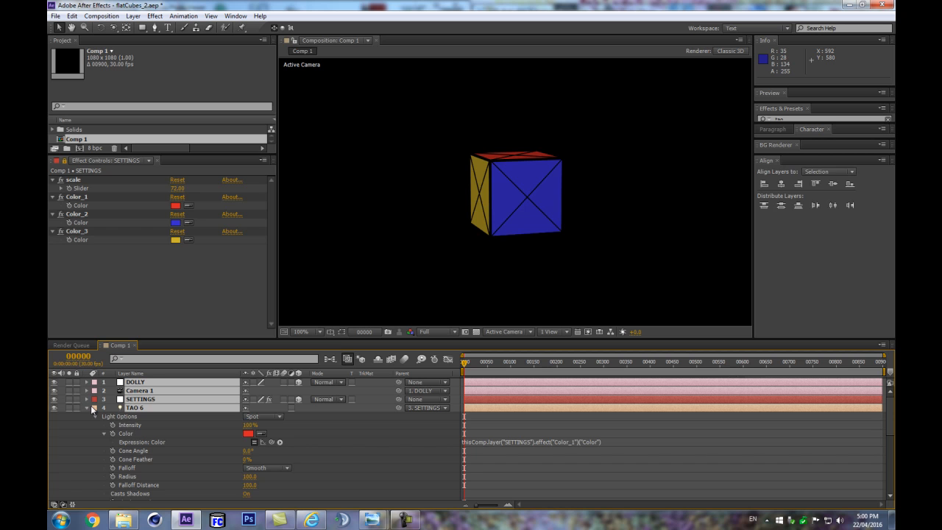
click(88, 407)
click(226, 487)
click(174, 460)
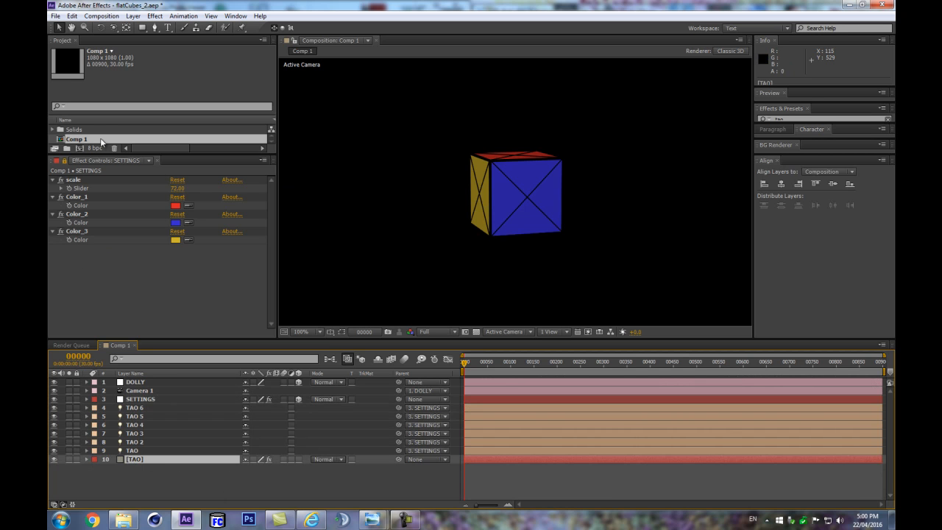
Step: Dock the SETTINGS effect controls in the same group as the Project panel, with Project as the first tab
click(53, 164)
drag(53, 163, 155, 49)
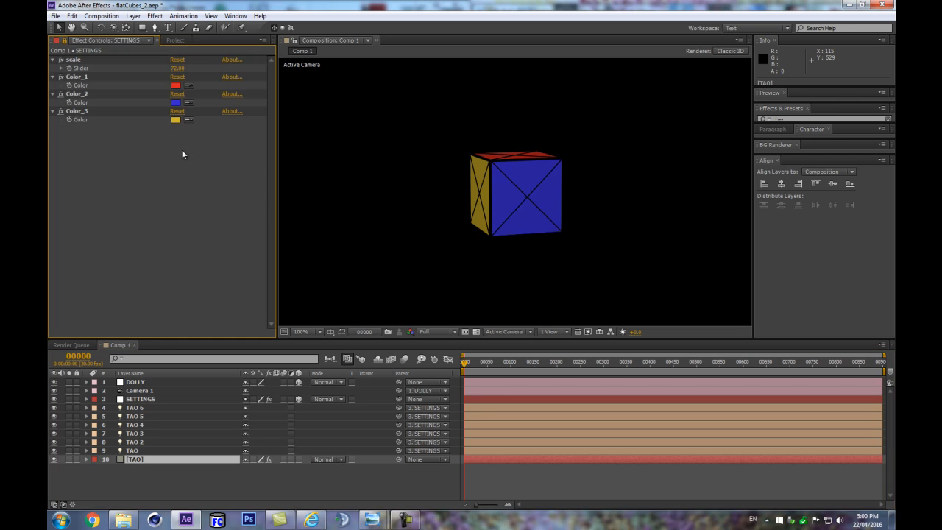
click(178, 41)
click(106, 42)
drag(106, 44, 224, 55)
Step: Open the TAO solid's effect controls and dock them below the SETTINGS effect controls
click(137, 463)
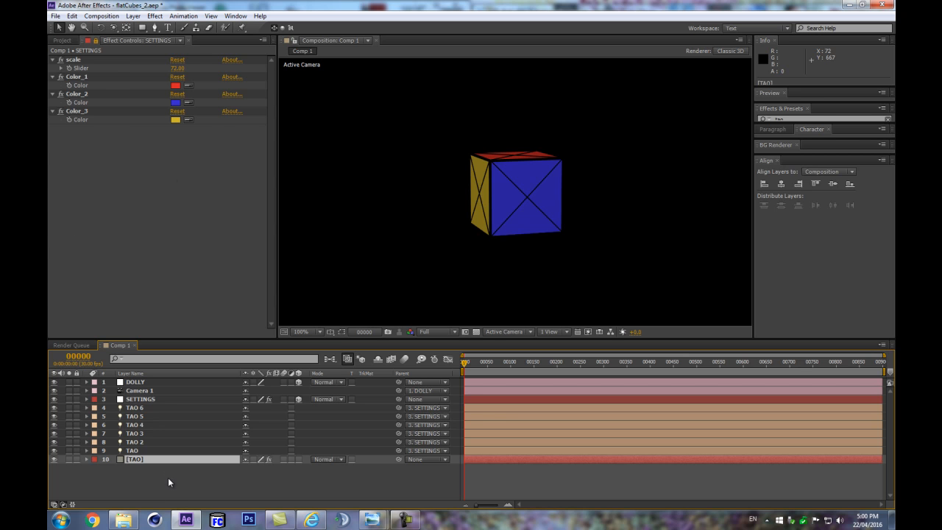
key(F3)
drag(171, 44, 154, 328)
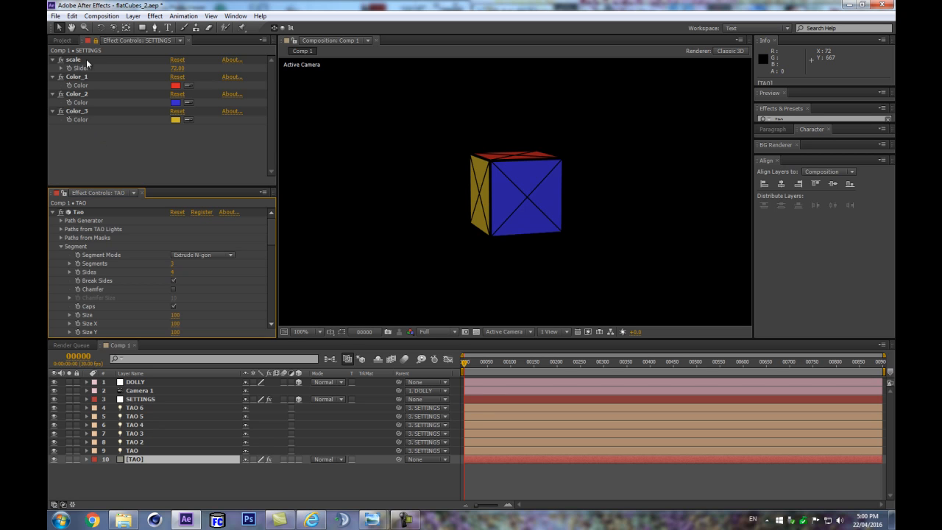
Step: Try a segment Size of 201 in the Tao effect and undo it
scroll(272, 237, down, 5)
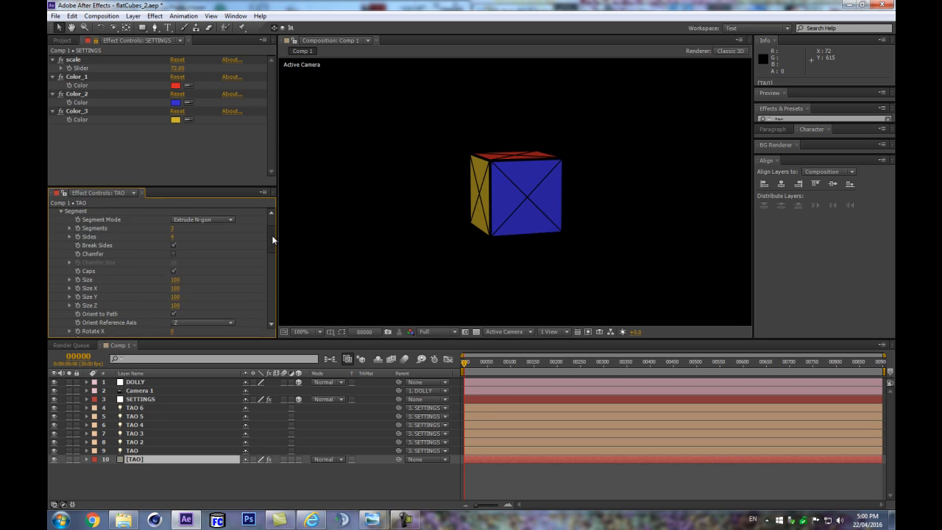
scroll(259, 256, down, 2)
scroll(254, 259, up, 3)
scroll(260, 254, up, 3)
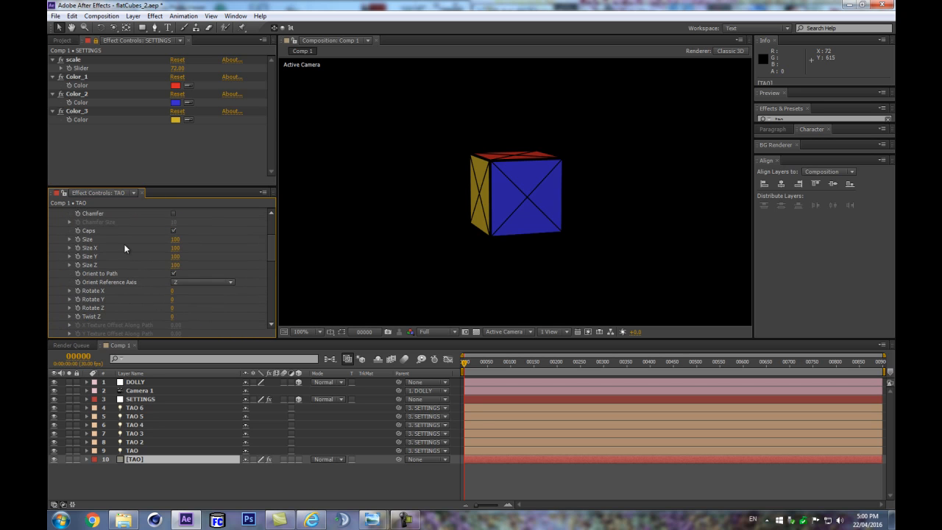
drag(168, 237, 242, 247)
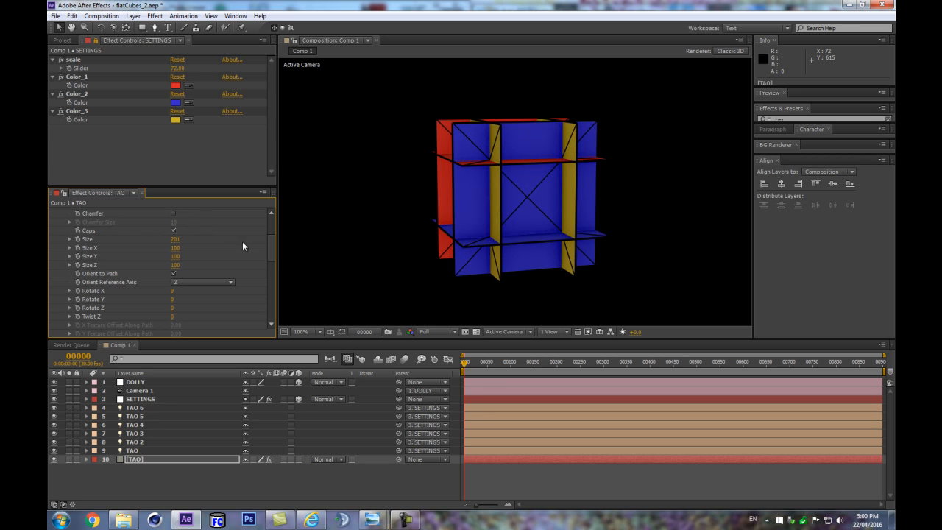
key(ctrl+z)
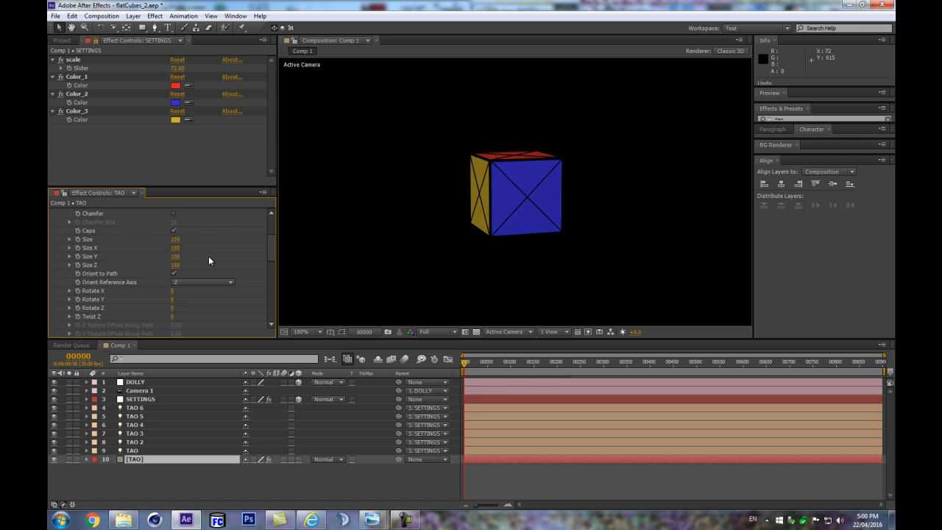
Step: Set Second Pass to Off in the Tao effect's Rendering settings
scroll(240, 265, down, 8)
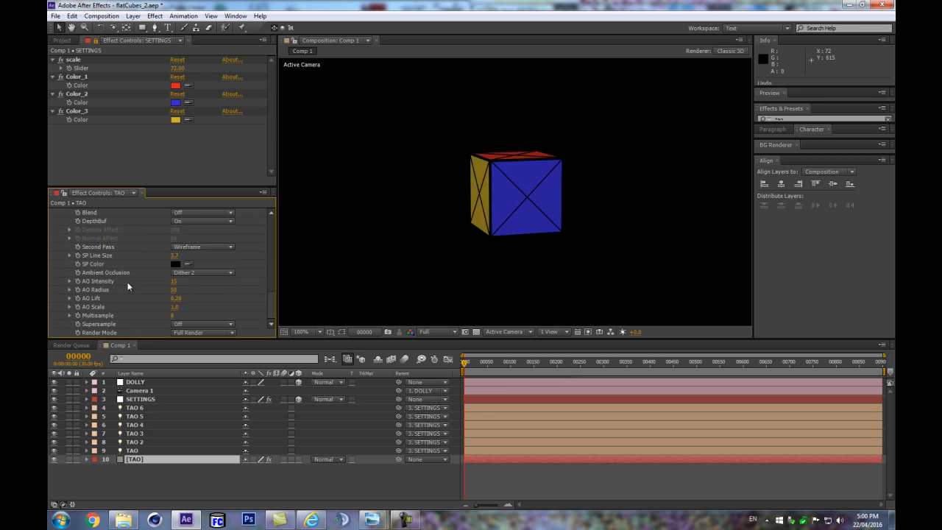
scroll(163, 265, up, 4)
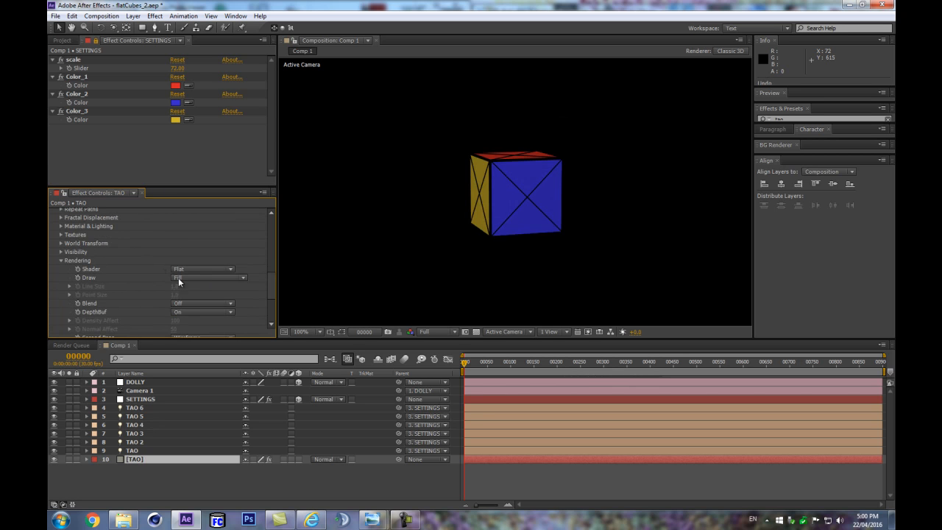
scroll(178, 277, down, 2)
click(207, 292)
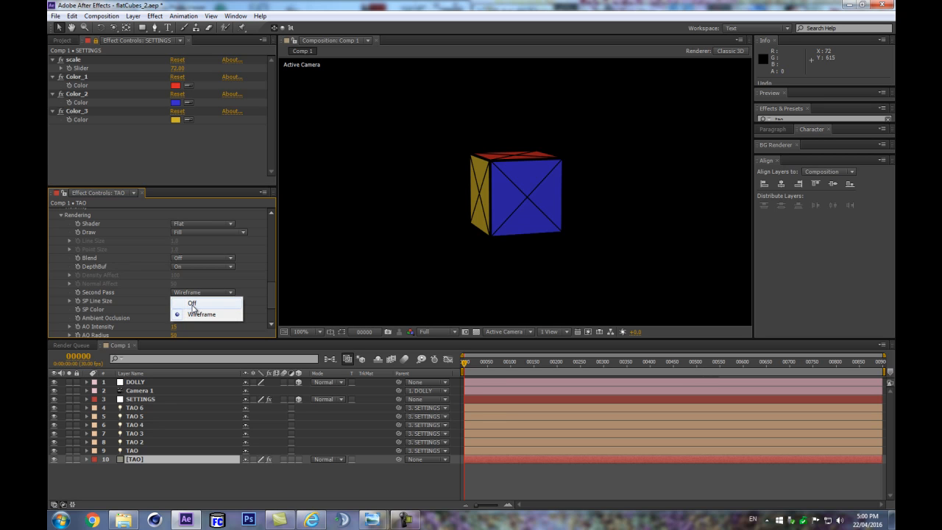
click(192, 303)
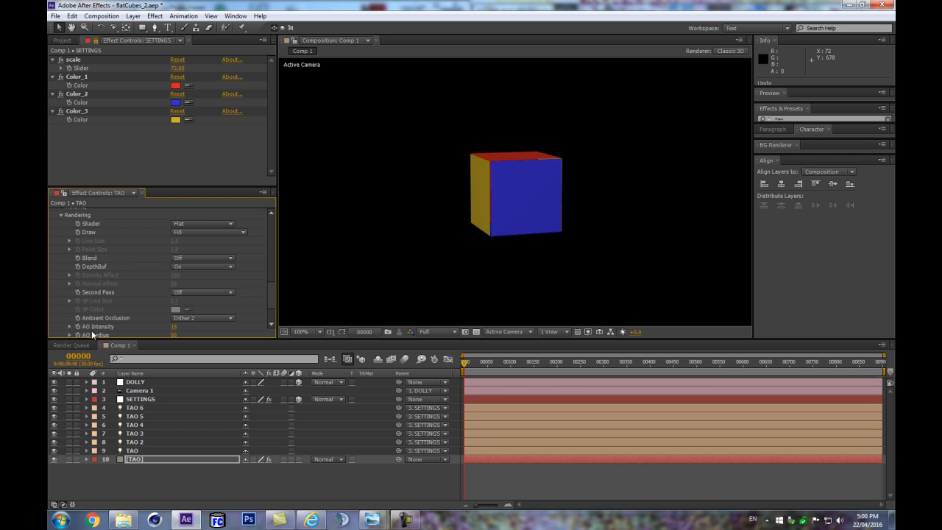
Step: Try the Repeat N-gon segment mode on the Tao effect, orbit the camera around the shape, and undo both changes
scroll(574, 232, up, 1)
scroll(566, 232, down, 1)
drag(268, 287, 268, 214)
click(213, 254)
click(217, 273)
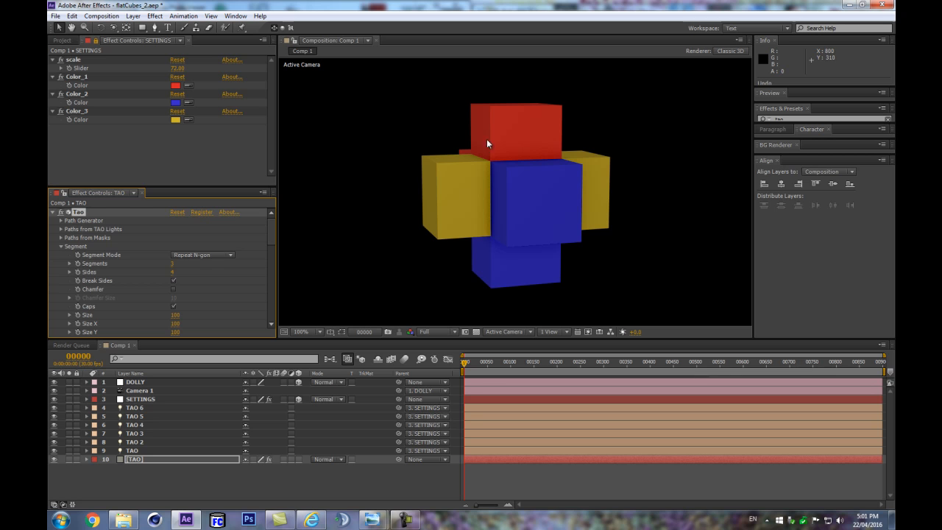
key(c)
drag(456, 163, 484, 175)
key(ctrl+z)
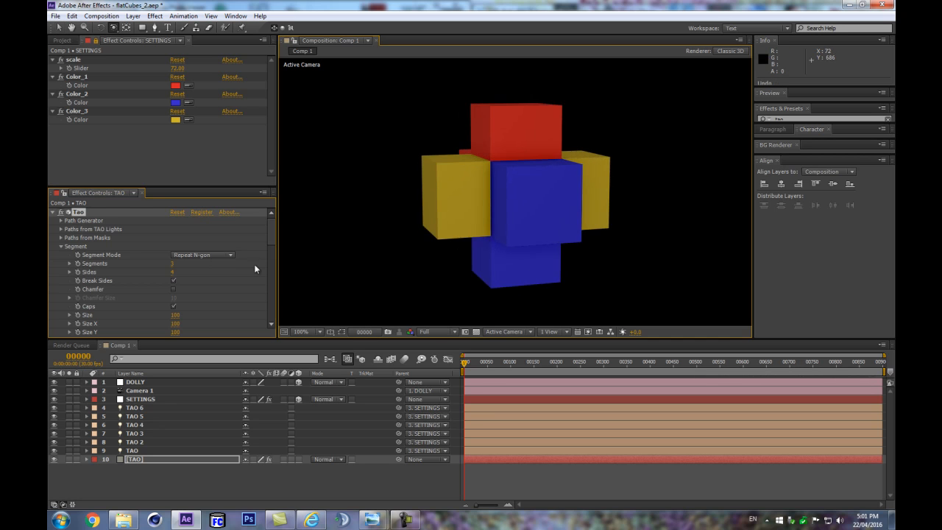
key(ctrl+z)
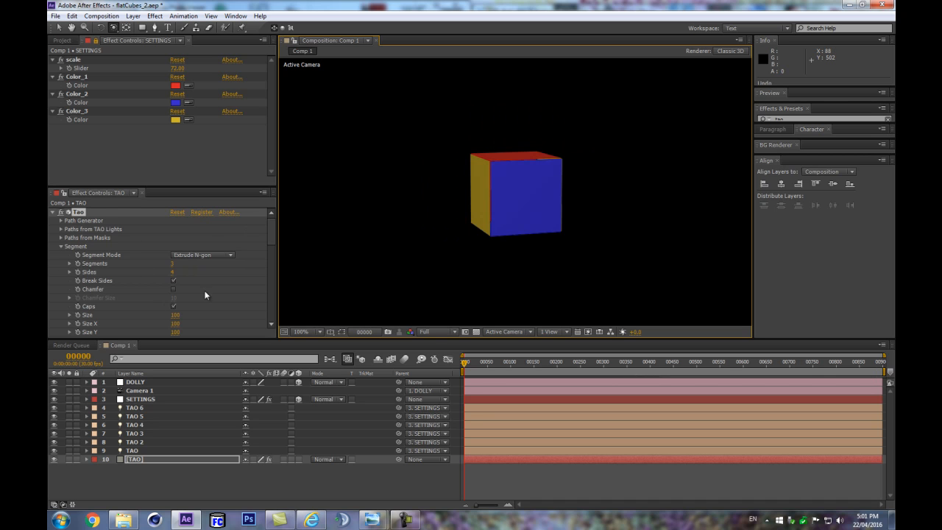
Step: Enlarge the TAO effect controls area and expand the Repeat Paths group of the Tao effect
scroll(270, 250, down, 3)
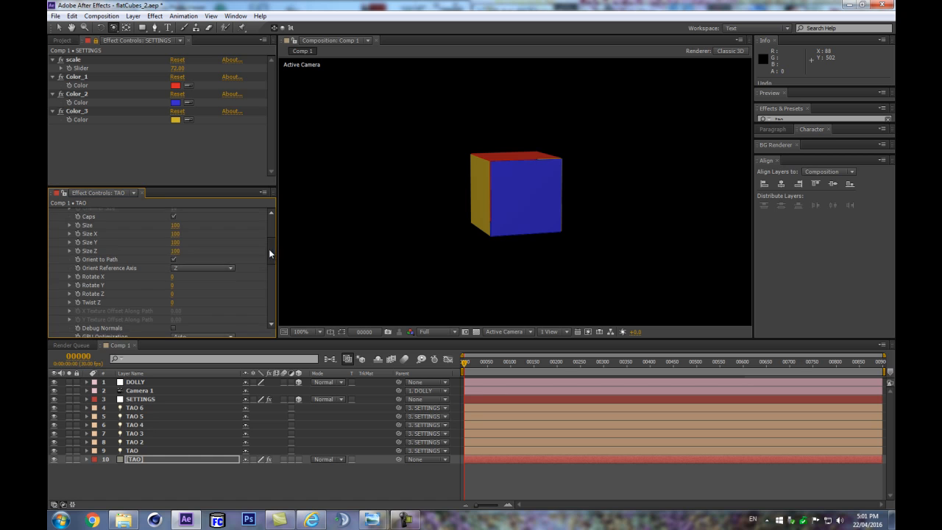
scroll(274, 242, up, 3)
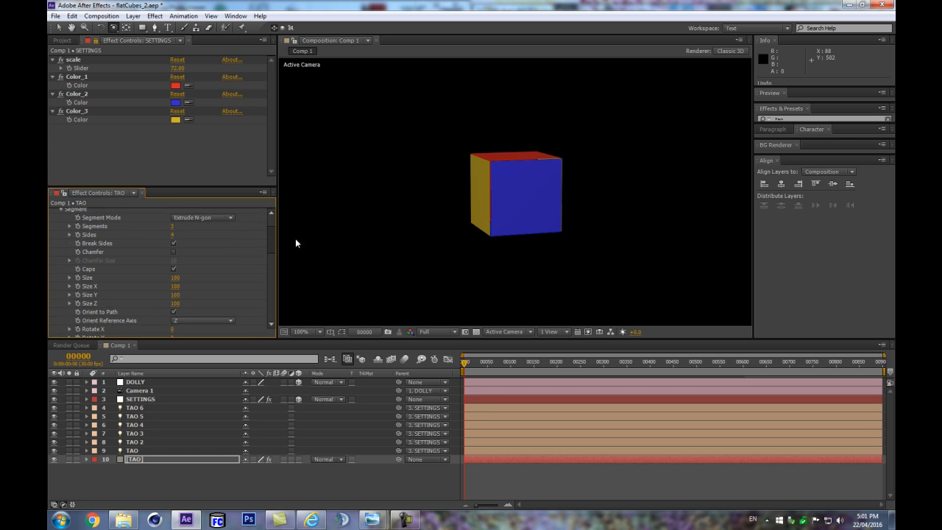
scroll(538, 172, down, 2)
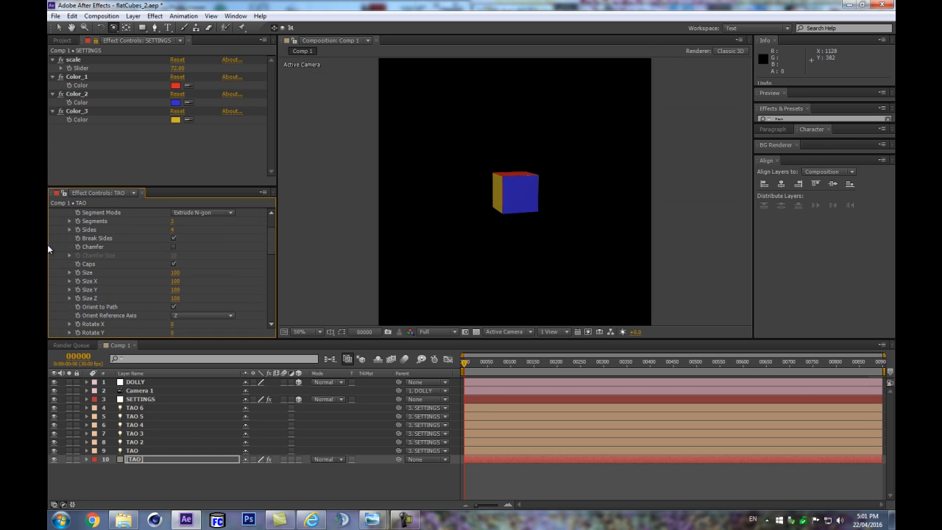
scroll(562, 216, up, 2)
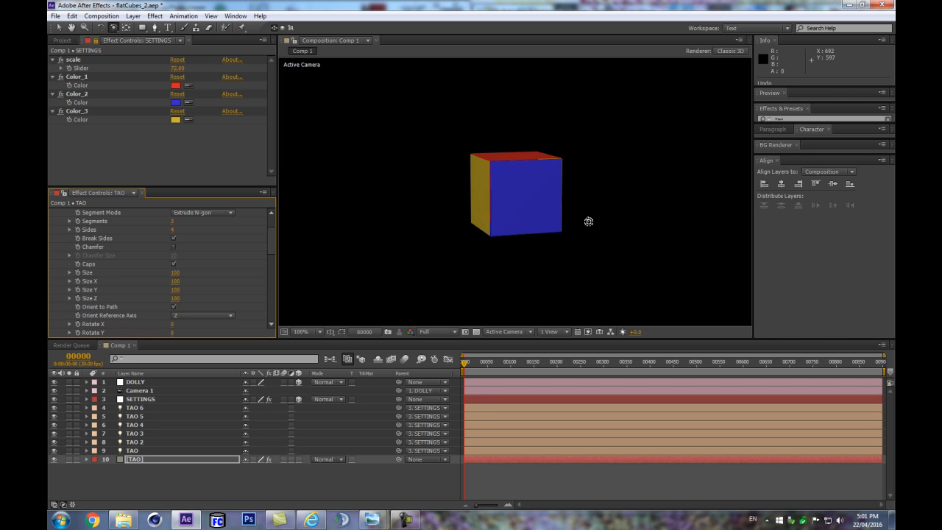
drag(210, 185, 199, 169)
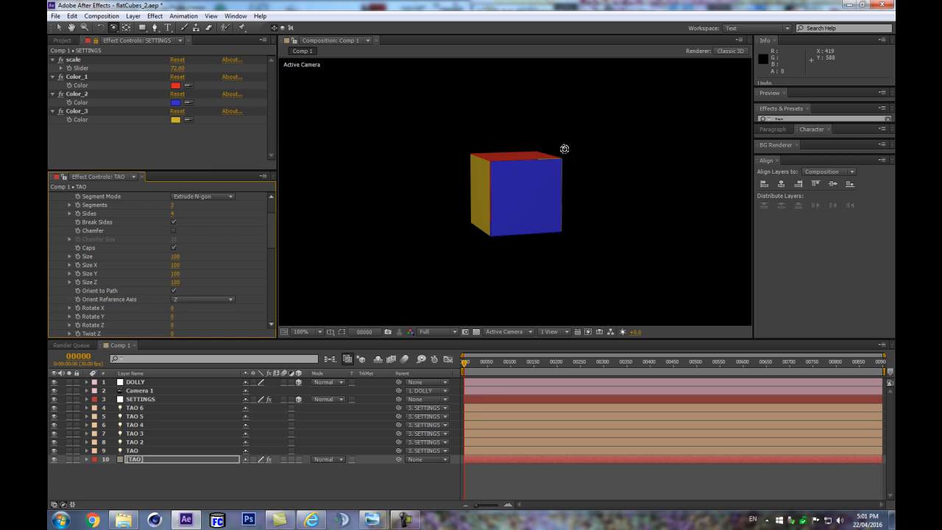
drag(270, 231, 286, 265)
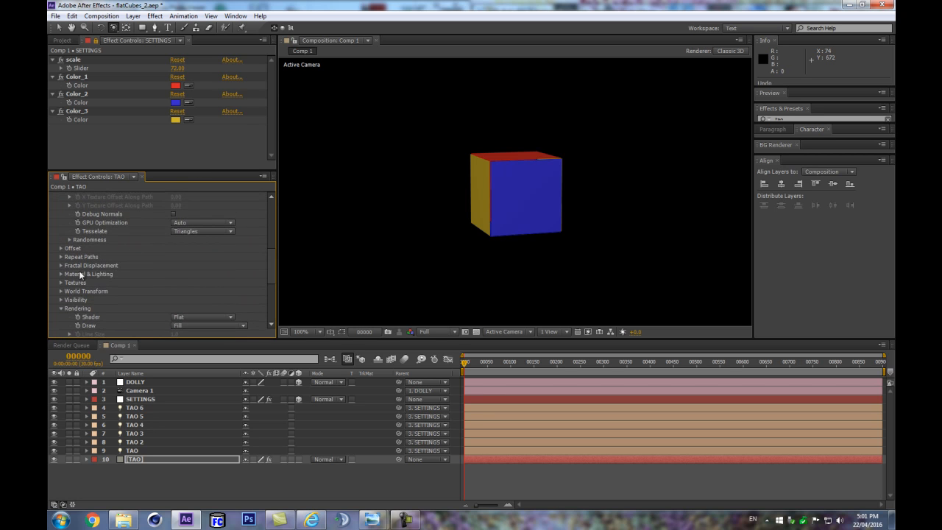
click(61, 256)
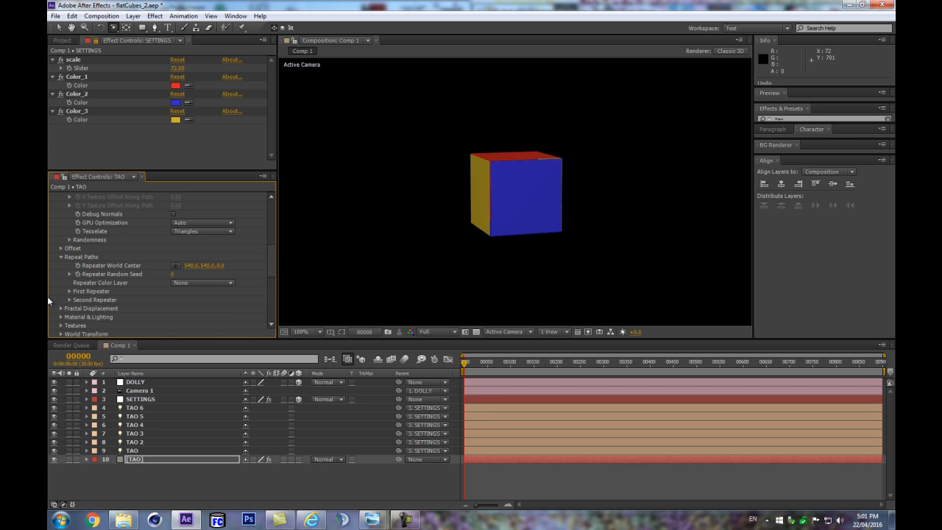
Step: Create a 1080 x 1080 red (DB2222) solid and place it below the TAO layer as a background
click(104, 468)
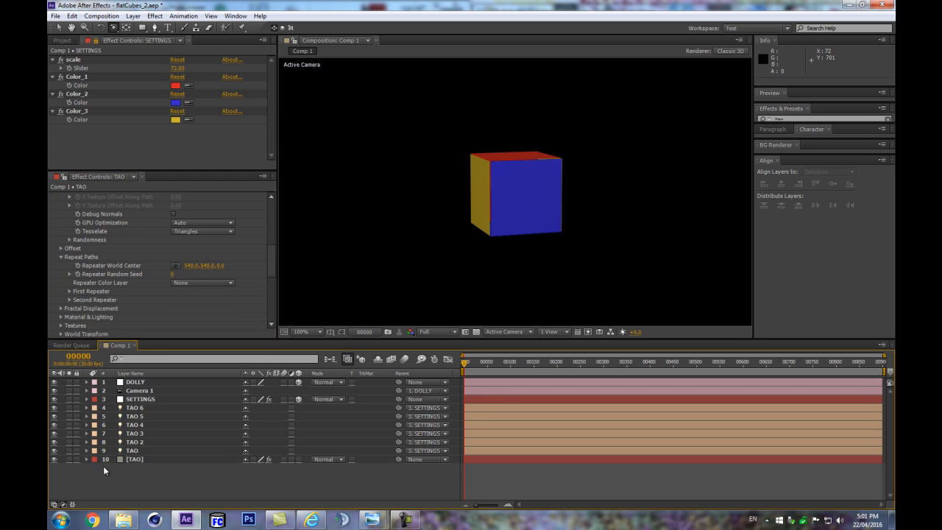
key(ctrl+y)
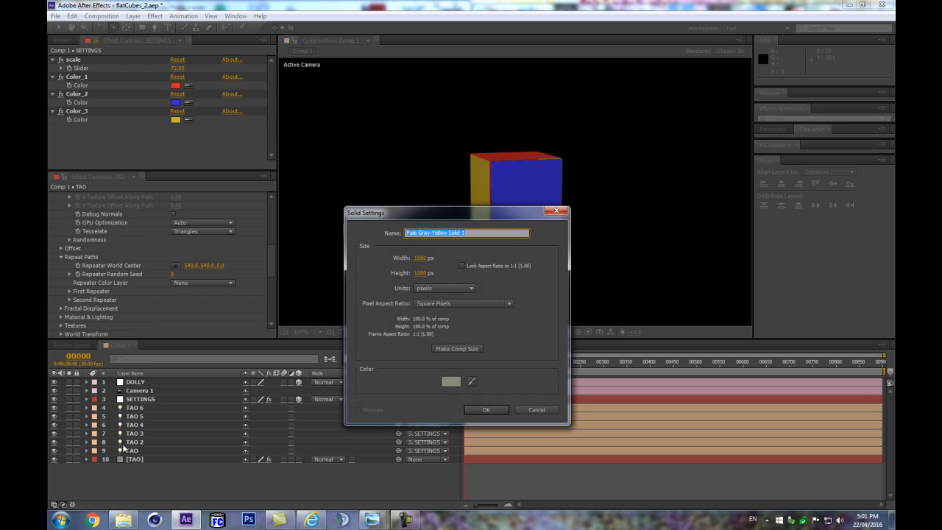
click(457, 384)
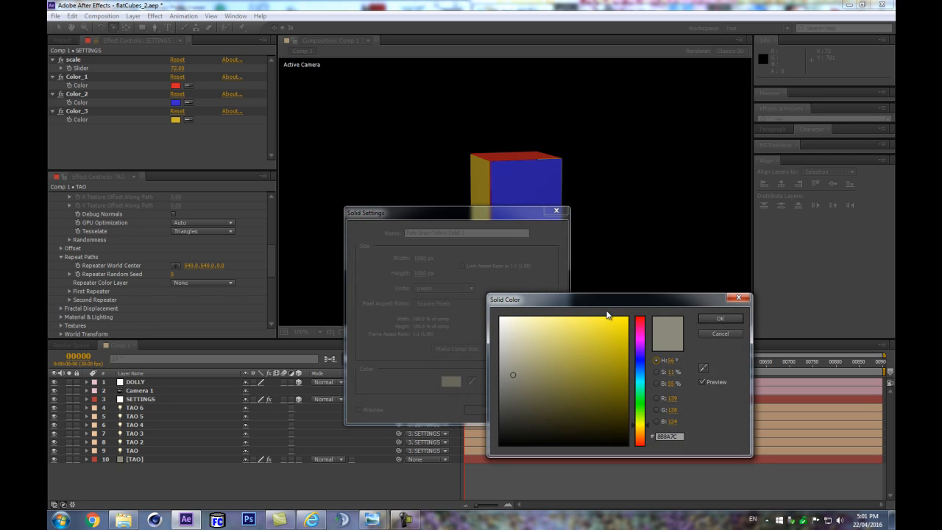
click(640, 328)
click(606, 370)
click(640, 444)
drag(603, 361, 610, 333)
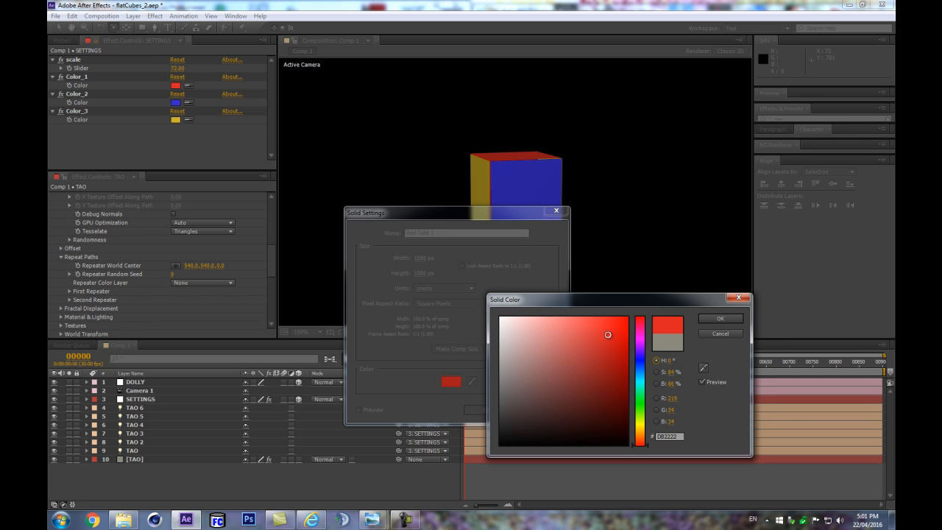
key(Return)
click(482, 410)
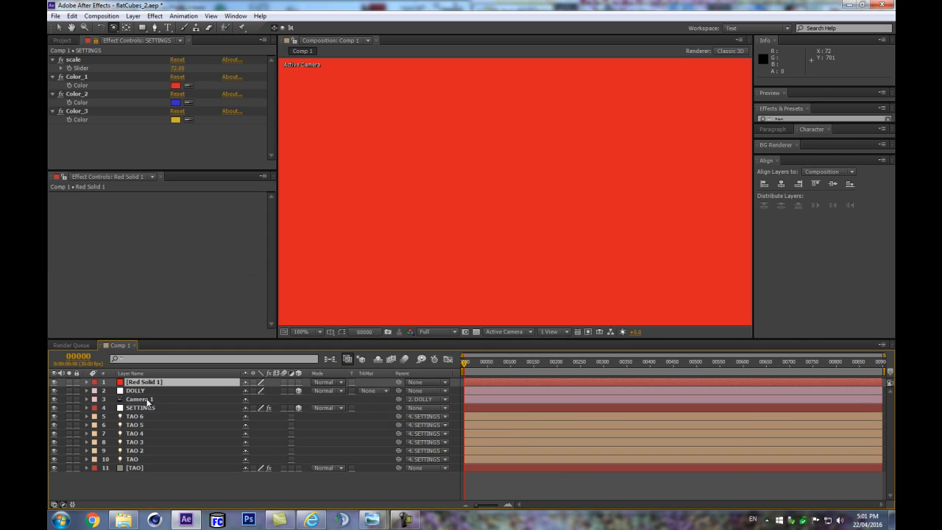
drag(151, 386, 133, 472)
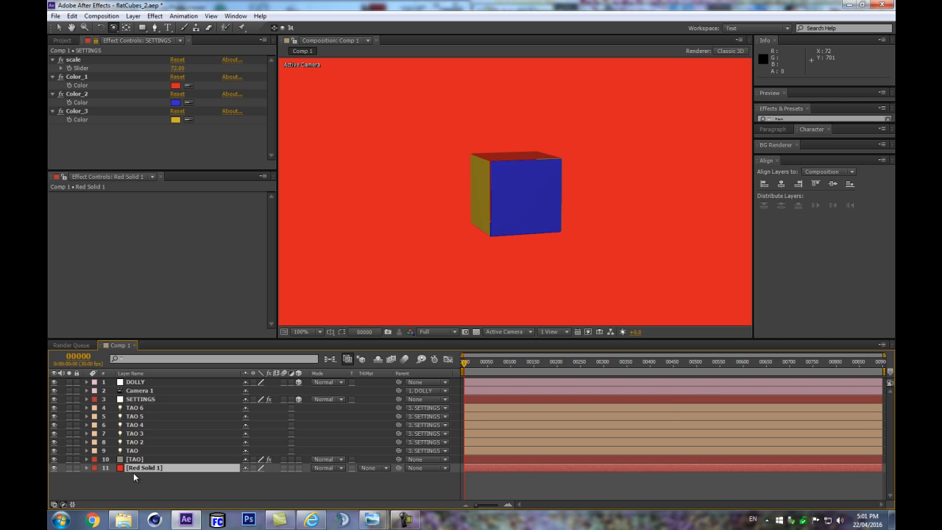
Step: Darken the red background solid to a deep red (RGB 158, 37, 37)
key(ctrl+shift+y)
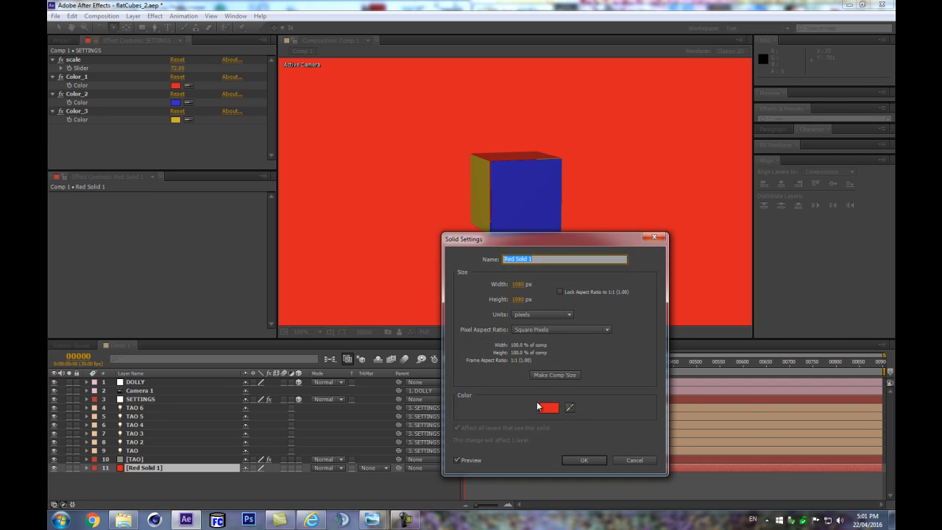
click(550, 404)
mouse_move(584, 353)
mouse_down()
mouse_move(588, 368)
mouse_move(597, 363)
mouse_up()
key(Return)
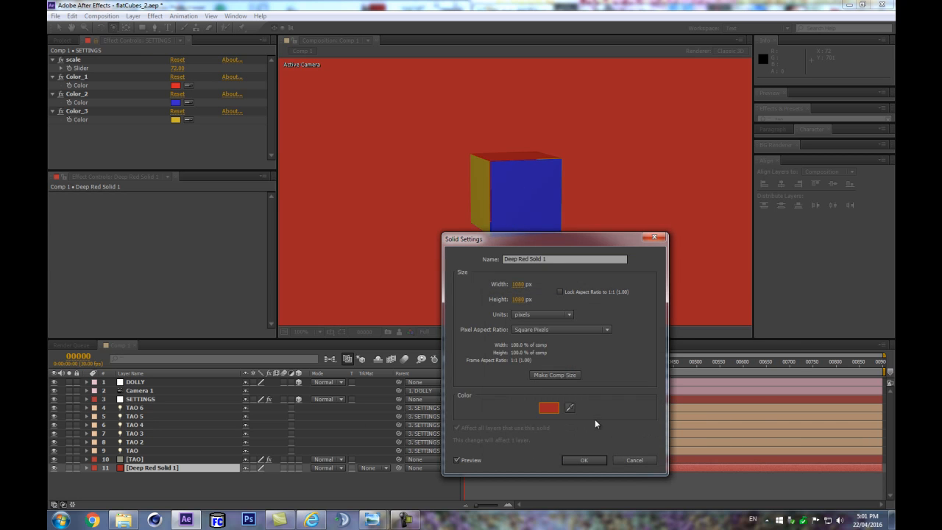
click(574, 458)
scroll(515, 250, down, 2)
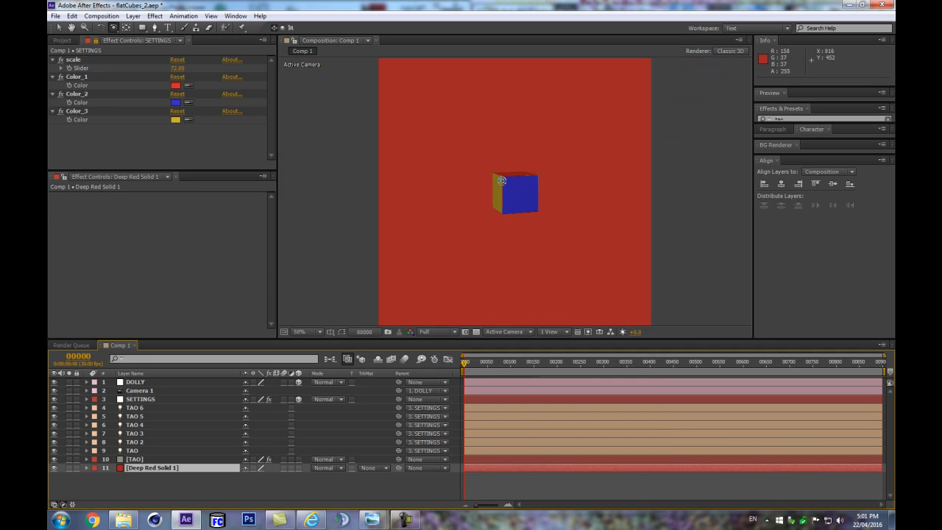
mouse_move(390, 158)
mouse_down()
mouse_move(364, 185)
mouse_move(387, 169)
mouse_up()
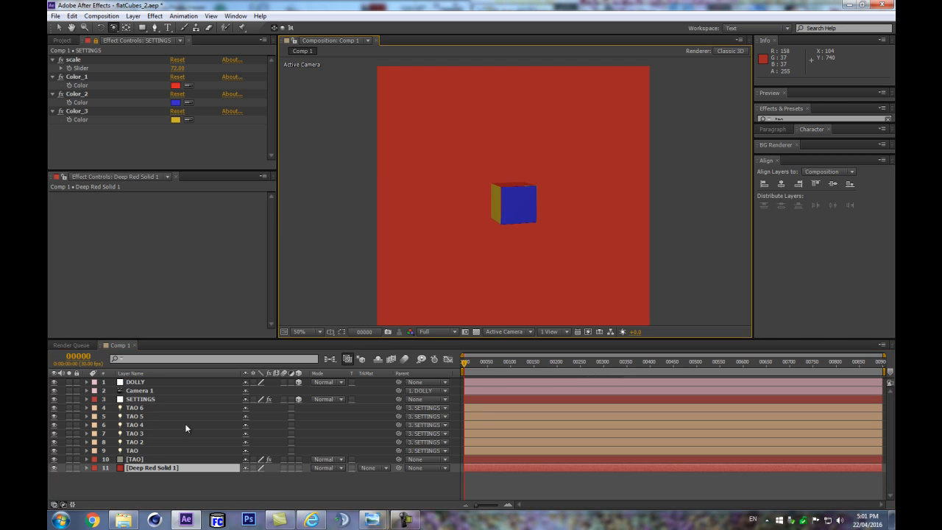
Step: Set the scale slider on SETTINGS to 47 so the cube's faces intersect
click(133, 459)
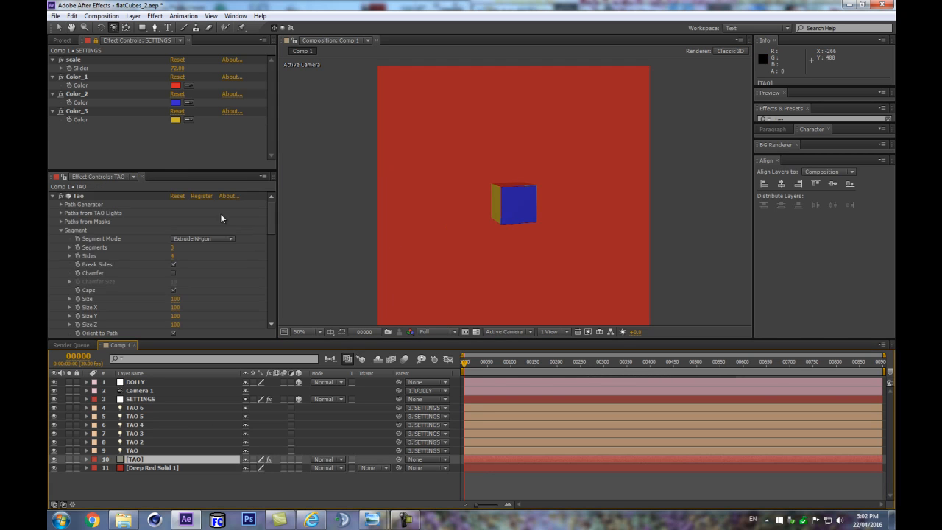
scroll(207, 282, down, 2)
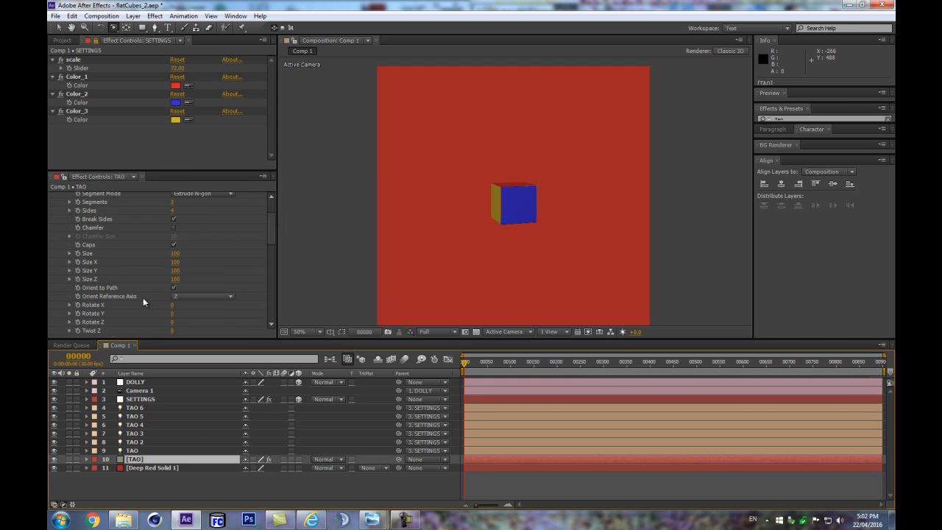
scroll(144, 294, down, 4)
key(period)
key(period)
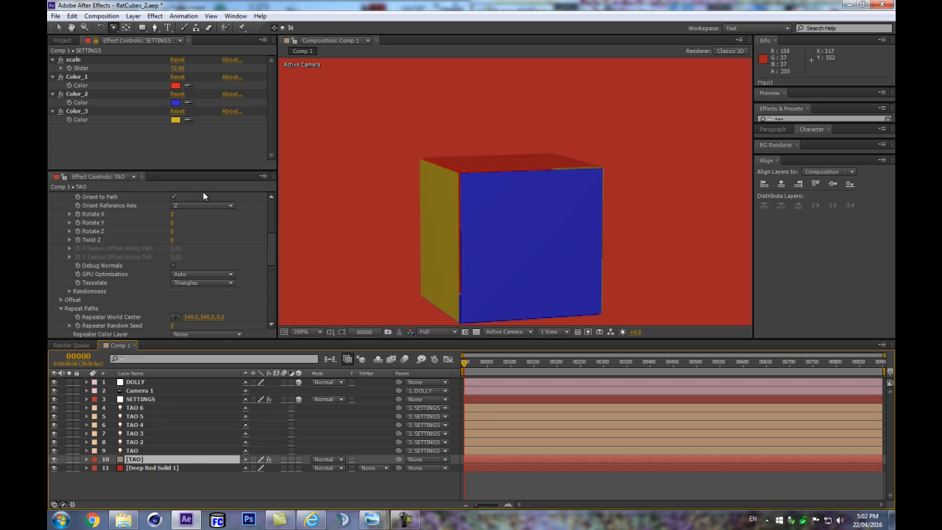
drag(177, 69, 160, 68)
scroll(563, 272, up, 1)
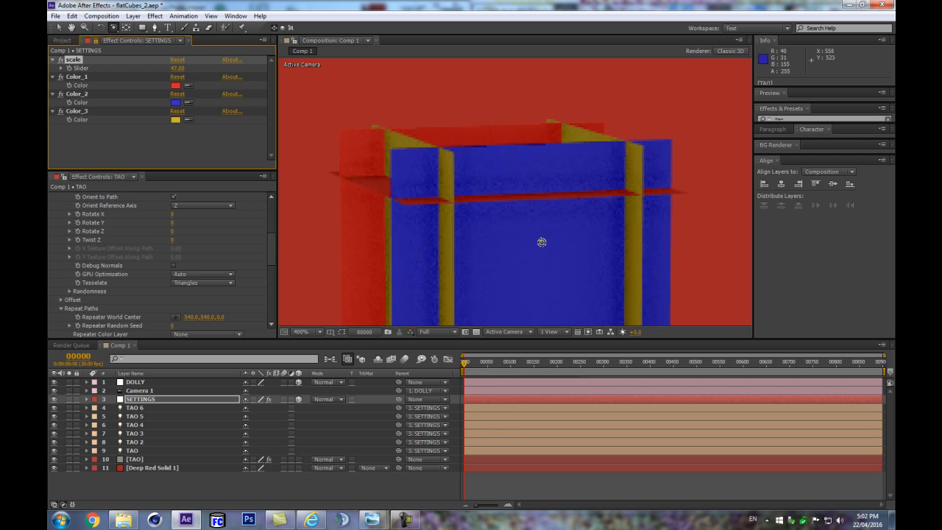
scroll(543, 242, down, 1)
Step: Set AO Intensity to 47 and Supersample to 16x in the Tao effect's Rendering settings
drag(269, 249, 86, 303)
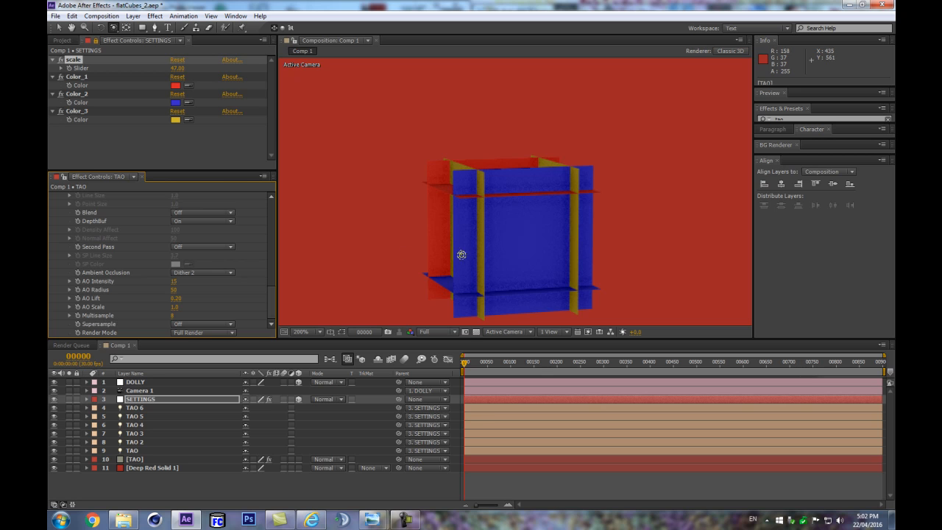
scroll(88, 257, up, 2)
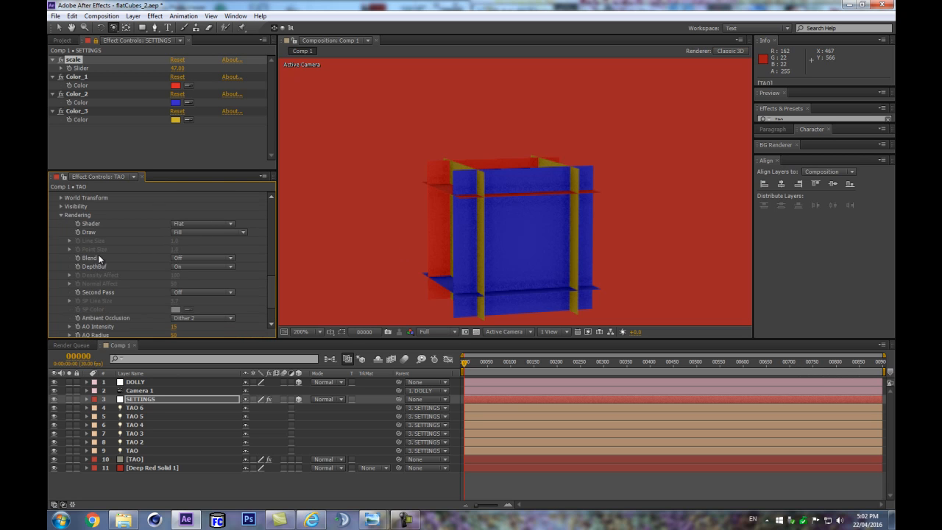
scroll(100, 259, down, 3)
drag(176, 284, 189, 280)
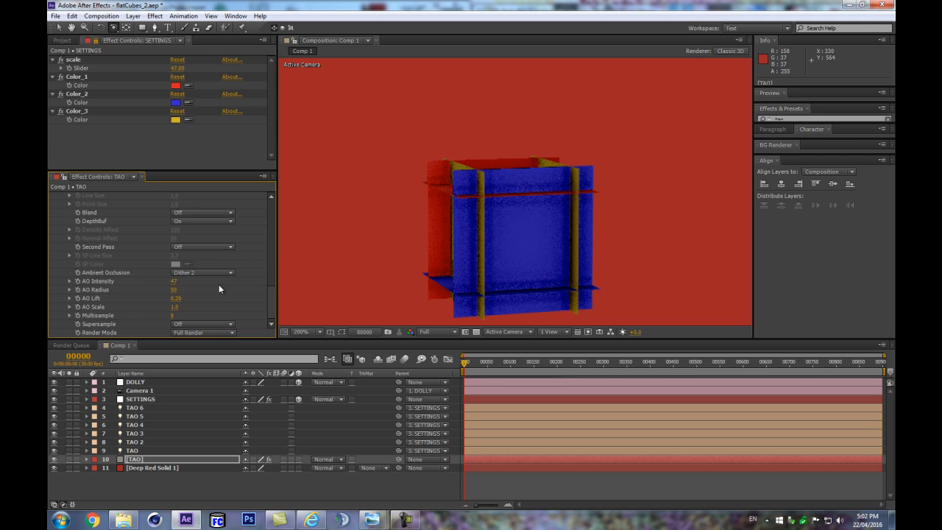
click(198, 324)
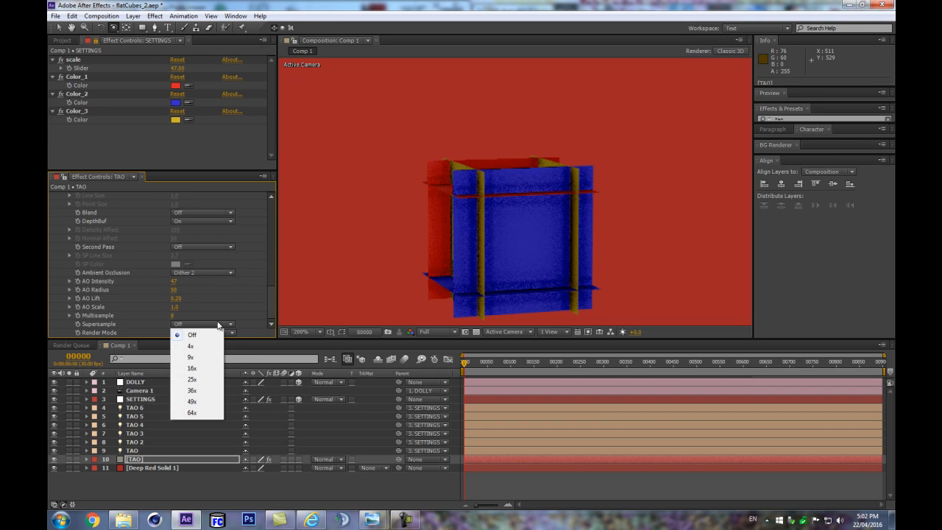
click(177, 368)
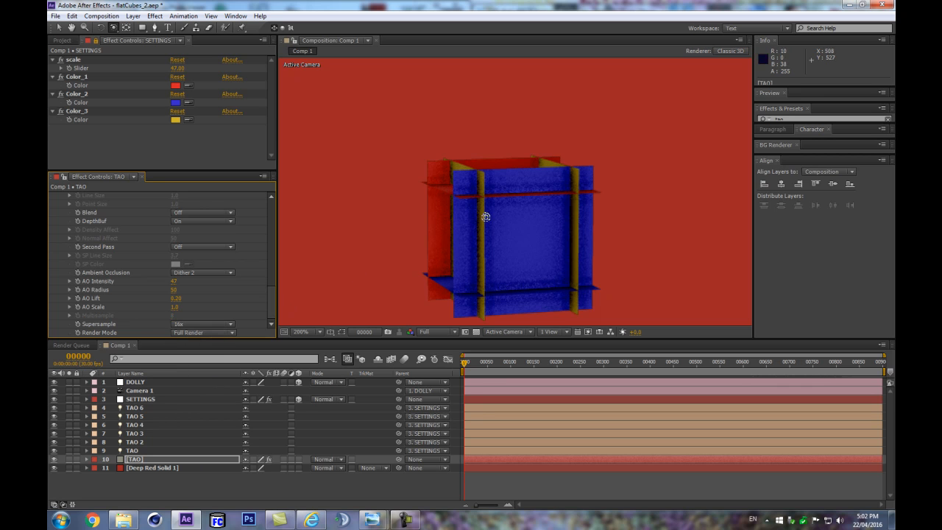
Step: Switch the Tao effect's Ambient Occlusion to On, with AO Radius 19, AO Lift 0.48 and AO Scale 2.3
click(199, 273)
click(182, 294)
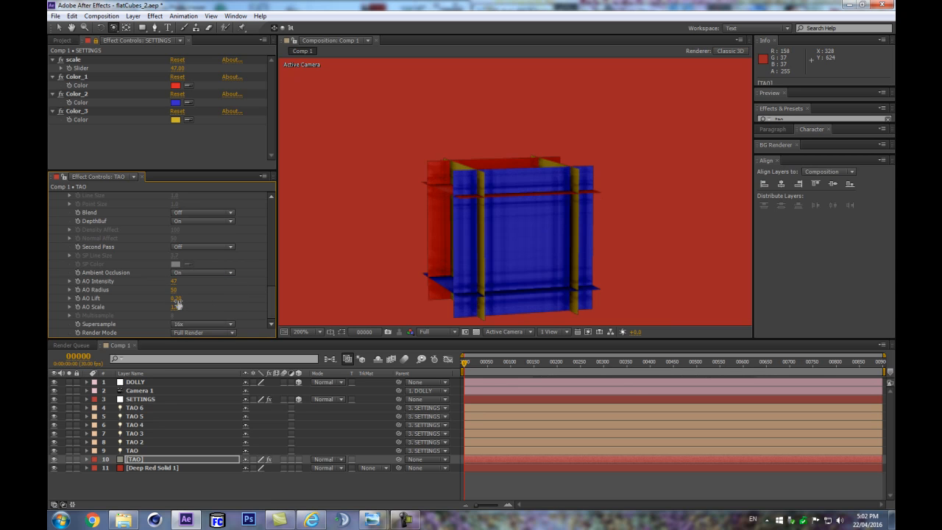
key(ctrl+z)
mouse_move(174, 290)
mouse_down()
mouse_move(145, 293)
mouse_move(200, 299)
mouse_move(170, 307)
mouse_move(183, 307)
mouse_up()
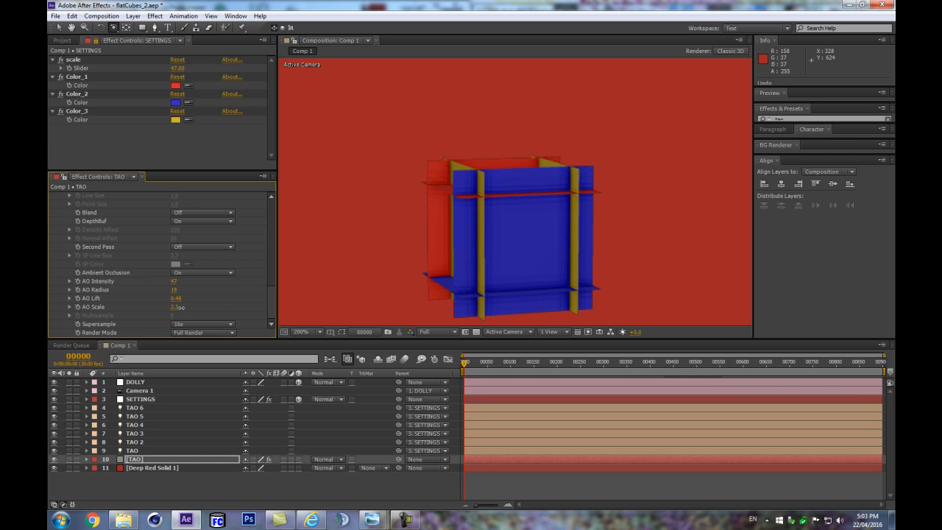
Step: Set Ambient Occlusion to Dither 2 with AO Intensity 64 and AO Radius 29
click(195, 272)
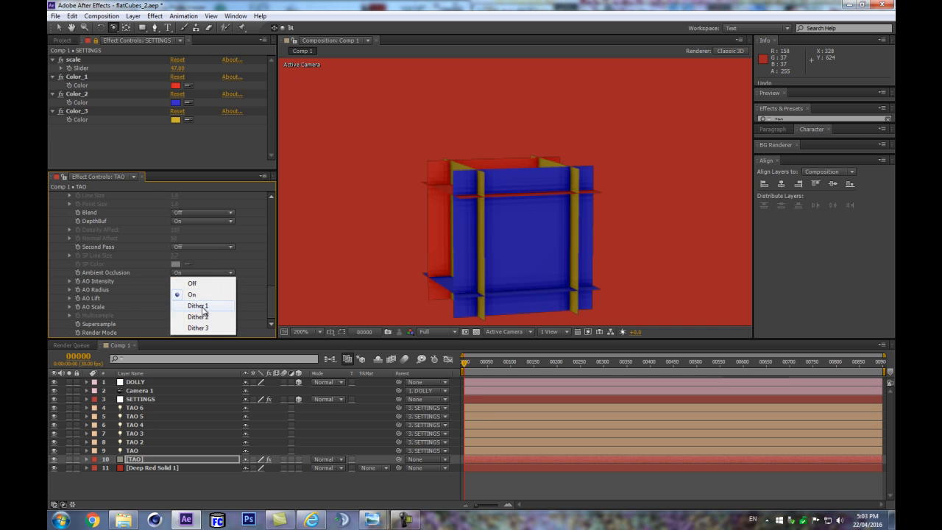
click(194, 315)
drag(175, 281, 183, 279)
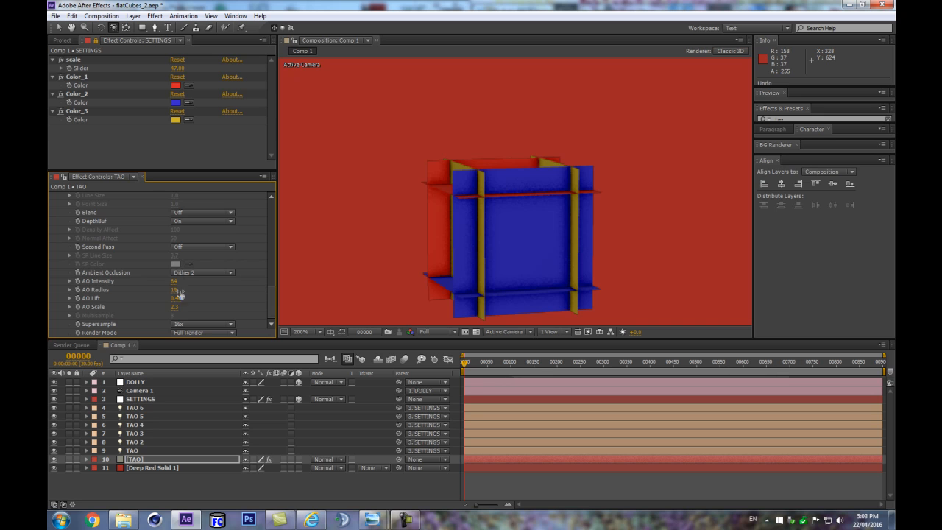
drag(188, 290, 188, 290)
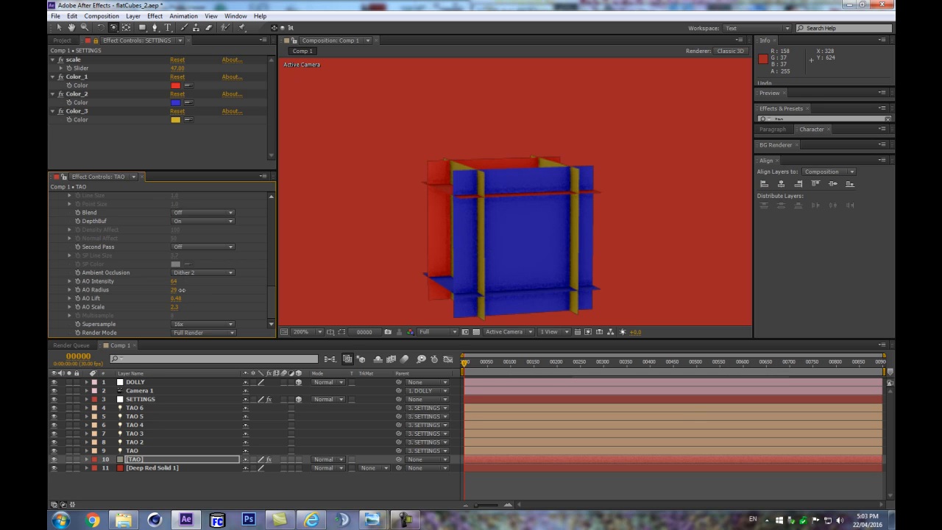
Step: Set the Tao effect's Supersample to Off and AO Lift to 0.47
click(203, 333)
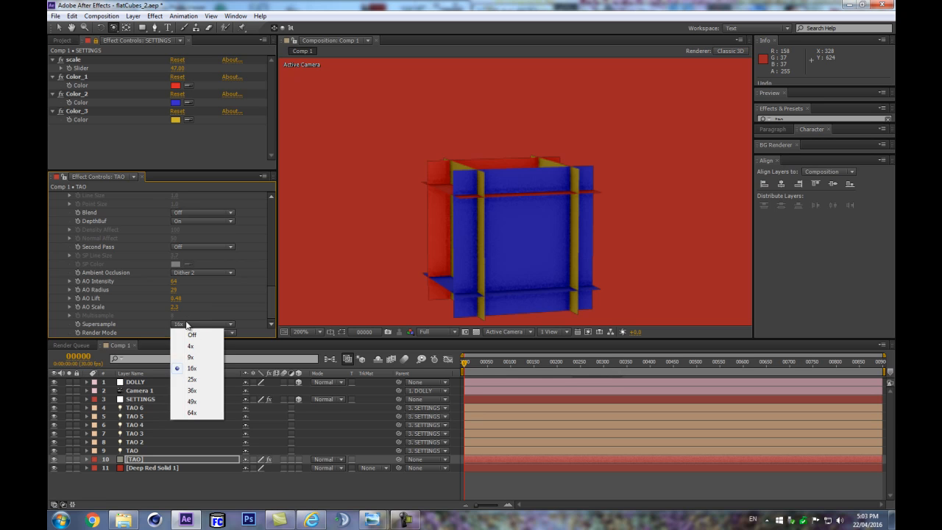
click(194, 335)
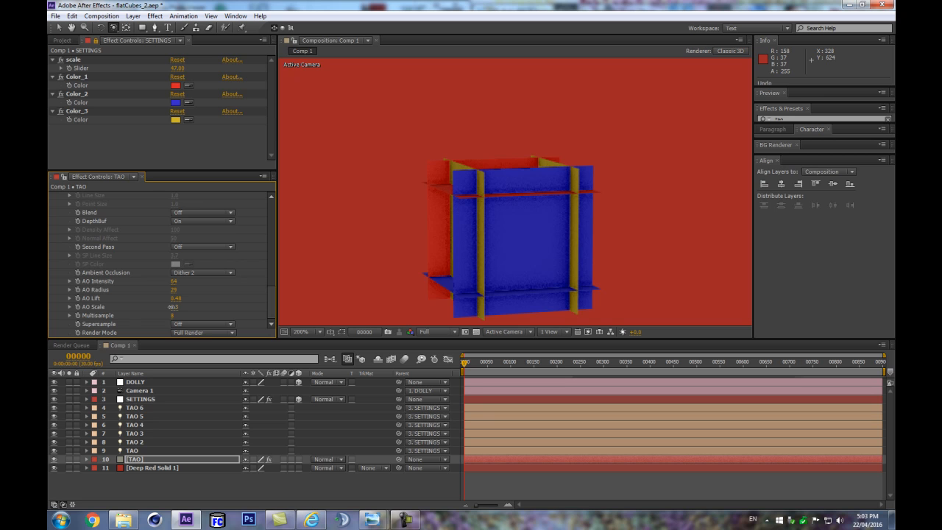
drag(175, 298, 185, 298)
key(comma)
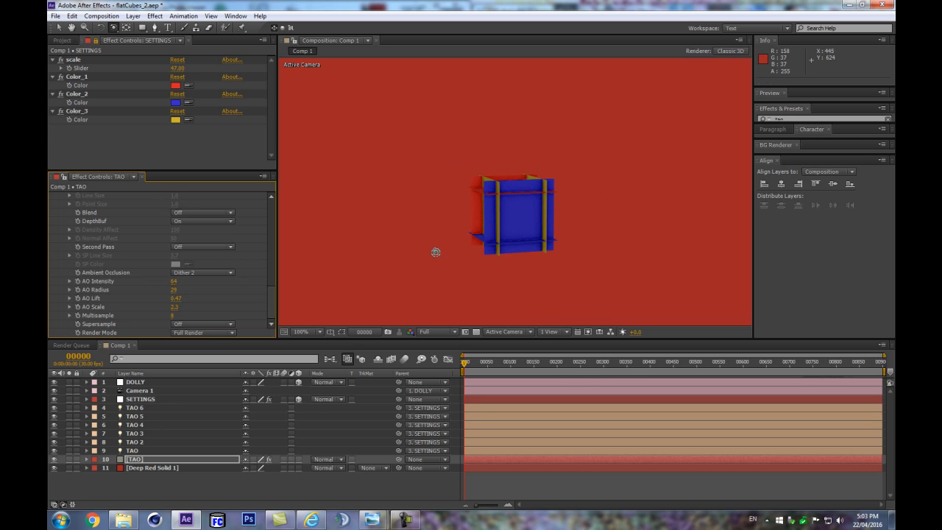
Step: Raise the Tao effect's AO Intensity further to deepen the shading on the cube
drag(175, 281, 224, 270)
key(period)
key(comma)
Step: Expand the First Repeater group under Repeat Paths in the Tao effect and set R1 Repetitions to 6
scroll(59, 216, up, 3)
click(61, 238)
click(69, 272)
scroll(235, 265, down, 3)
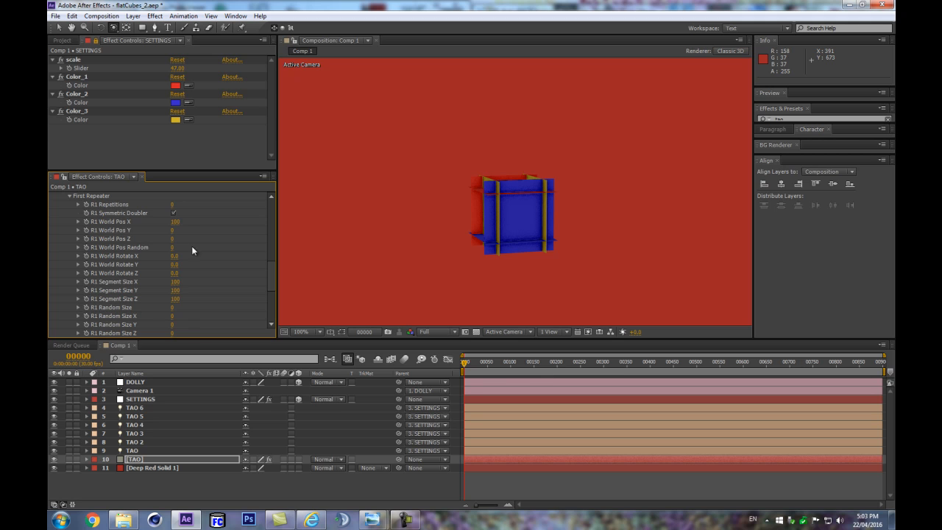
drag(172, 204, 201, 203)
scroll(178, 237, up, 2)
scroll(527, 250, down, 2)
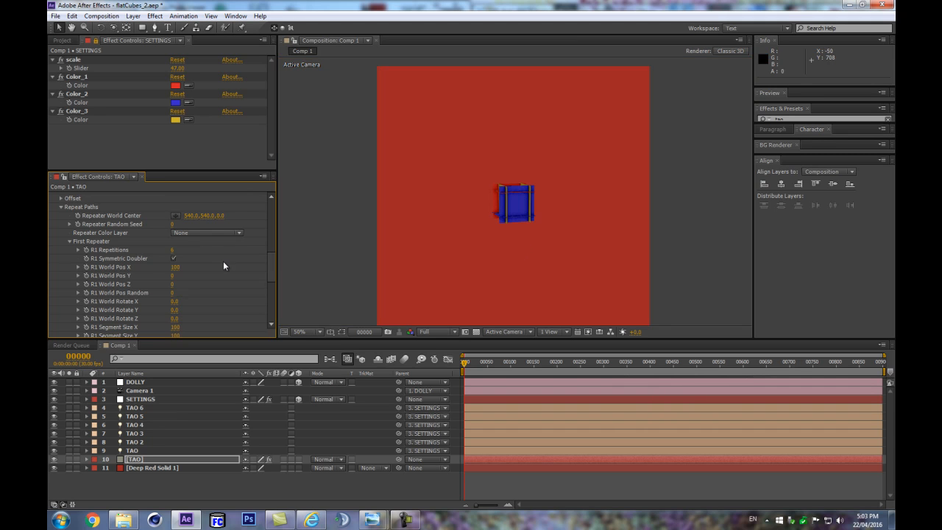
scroll(540, 250, up, 2)
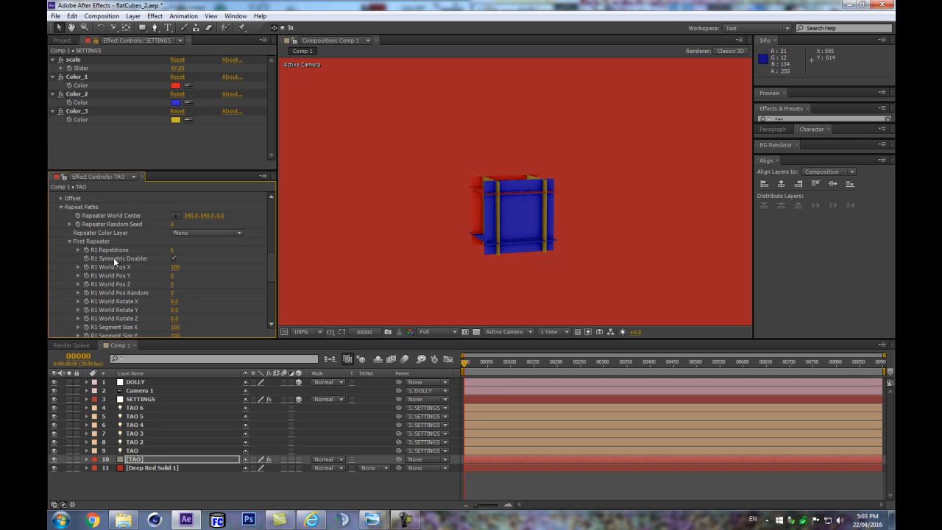
Step: Set the Orient Reference Axis of the Tao effect's segments to Y
scroll(130, 263, up, 2)
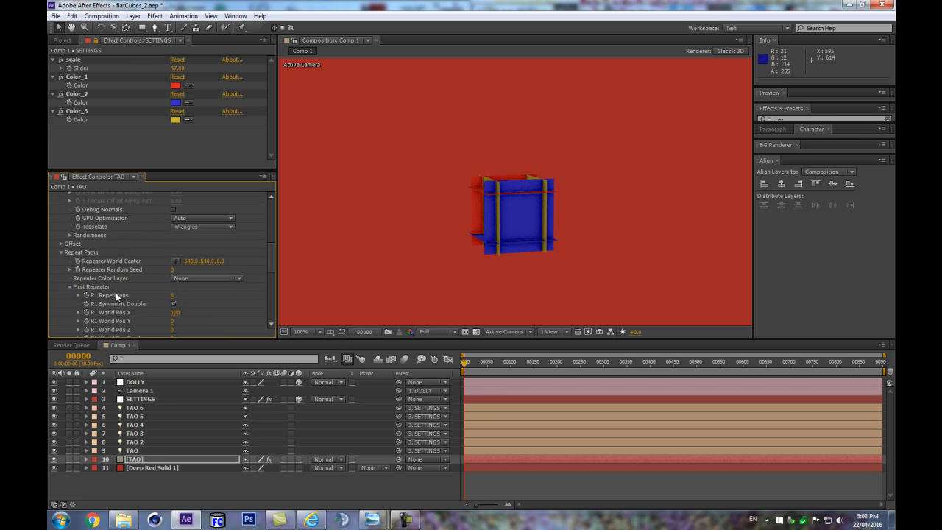
scroll(225, 271, up, 1)
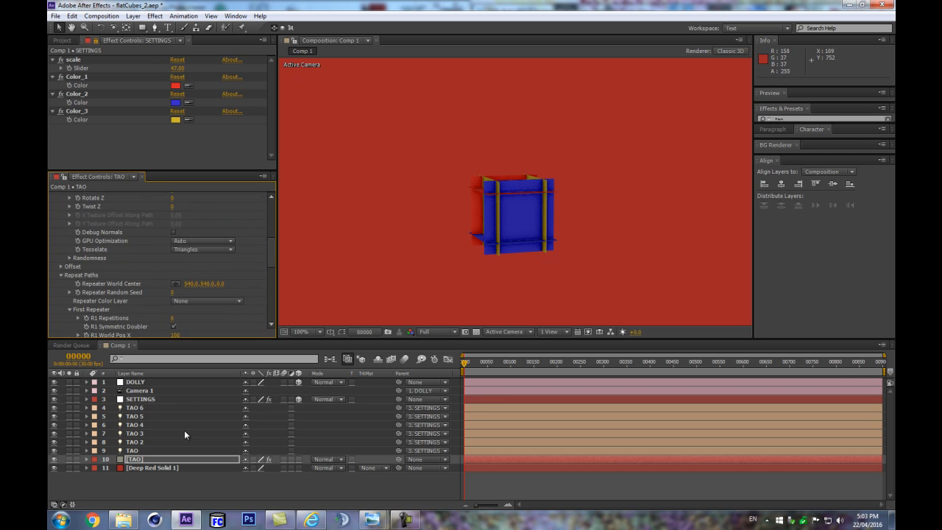
scroll(98, 251, down, 4)
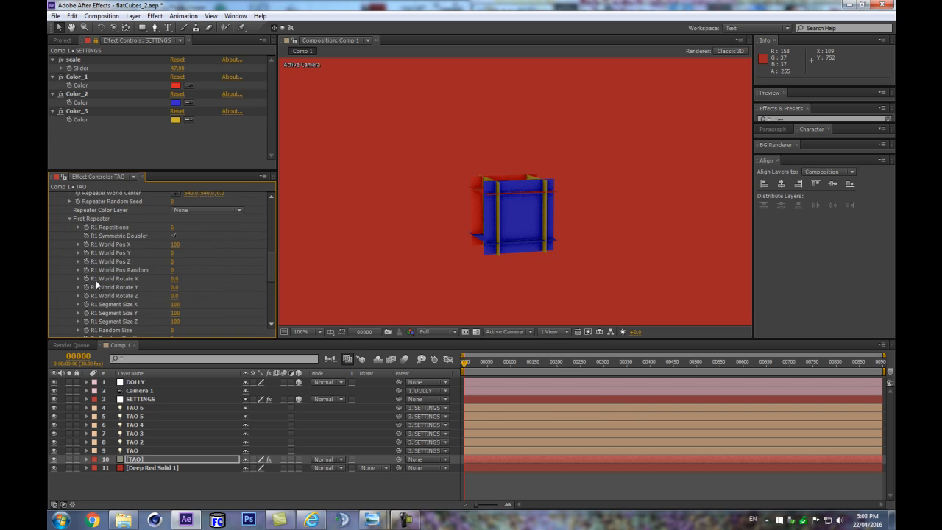
drag(270, 263, 269, 234)
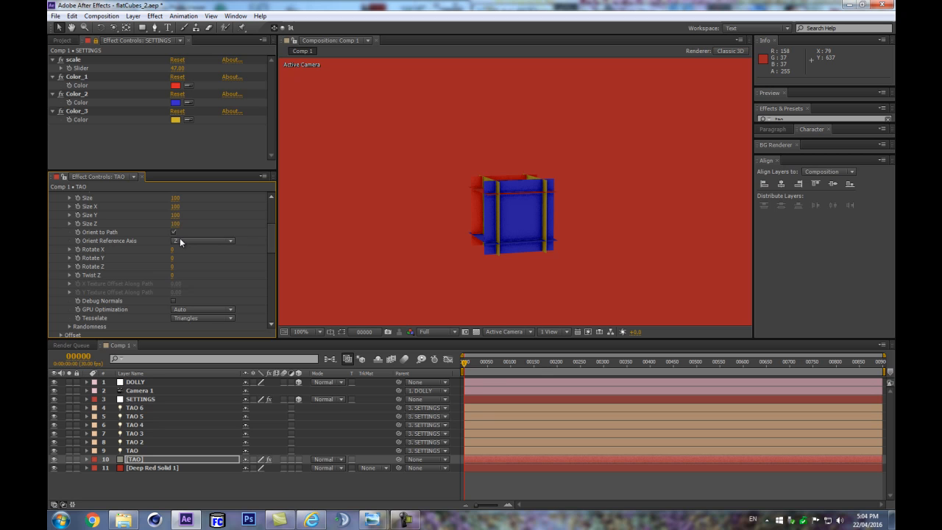
click(179, 238)
click(177, 254)
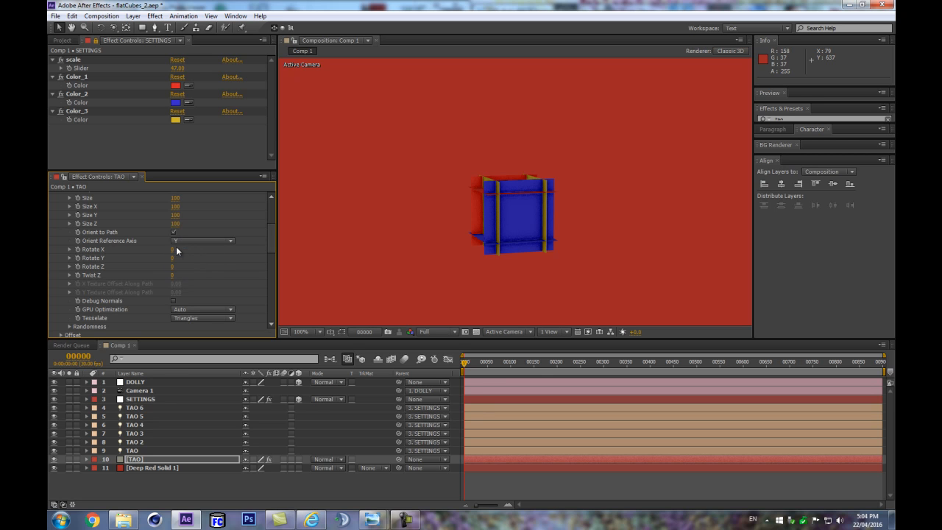
Step: Turn off Orient to Path for the Tao segments and return the Orient Reference Axis to Z
click(174, 231)
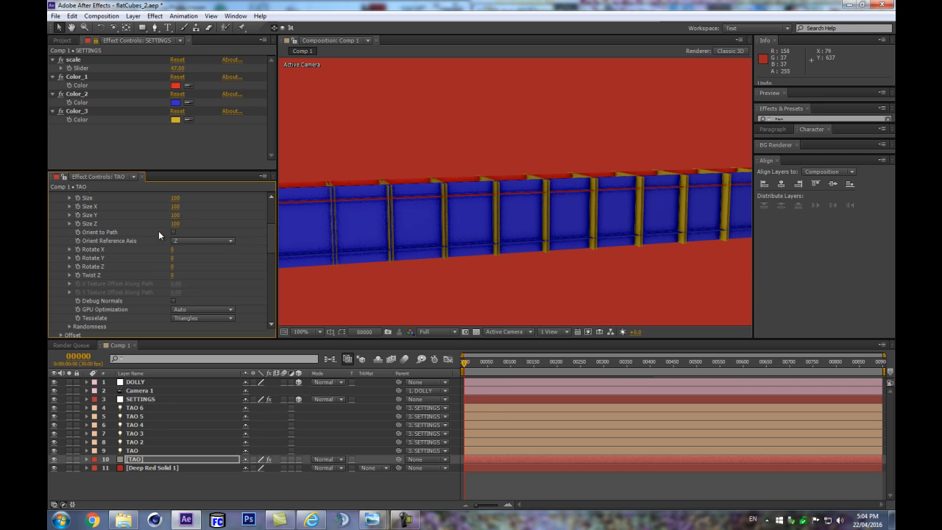
scroll(515, 221, down, 2)
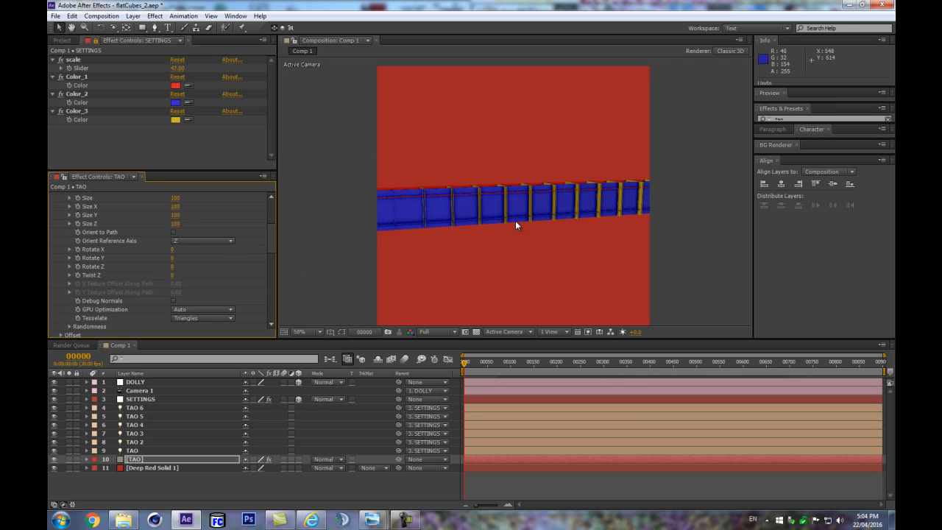
drag(272, 247, 265, 275)
scroll(267, 273, up, 2)
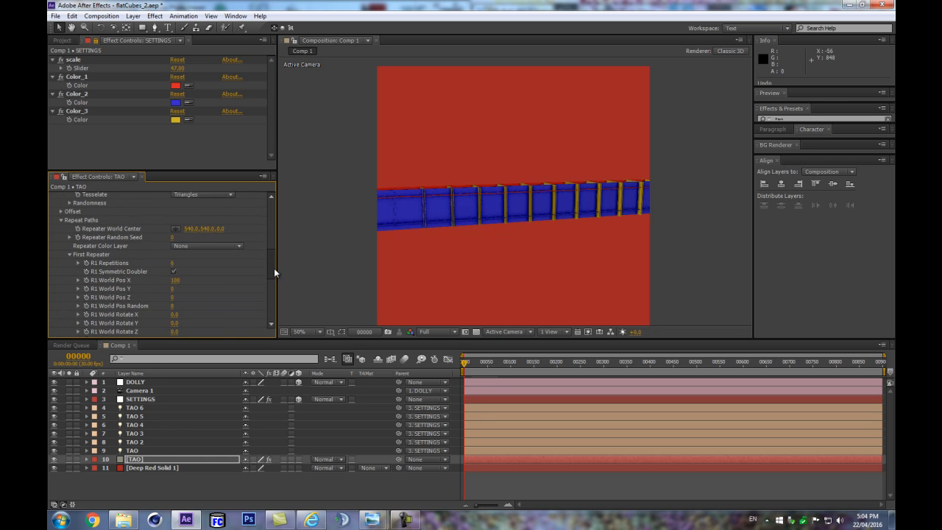
scroll(492, 221, up, 1)
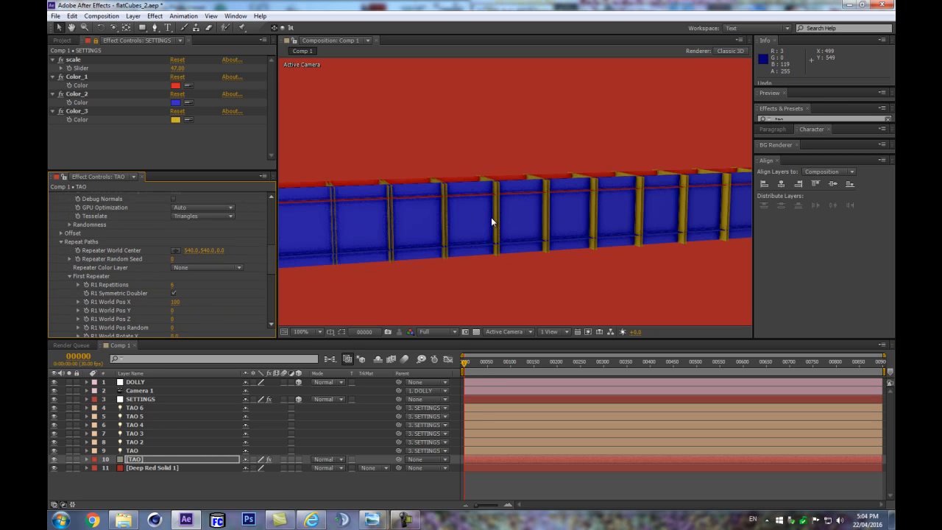
scroll(492, 221, down, 1)
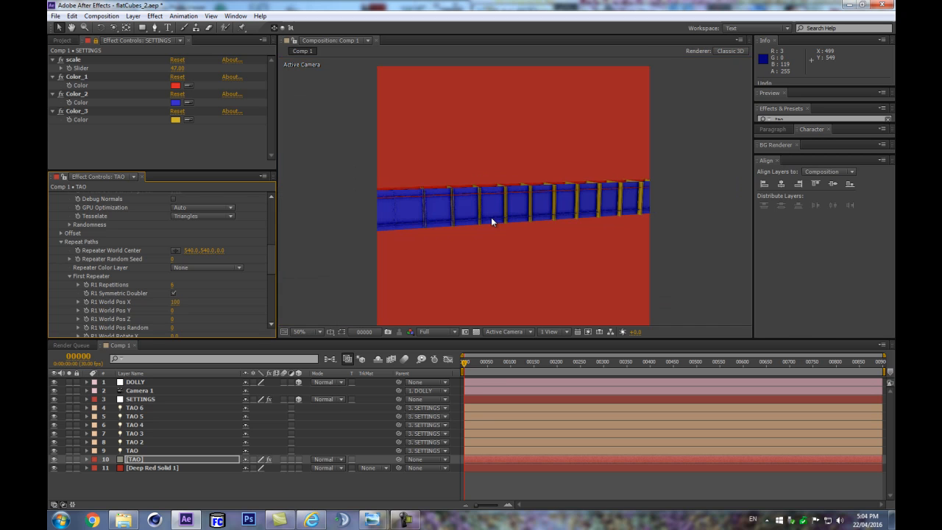
Step: Turn off R1 Symmetric Doubler in the First Repeater and set R1 Repetitions to 0
click(174, 293)
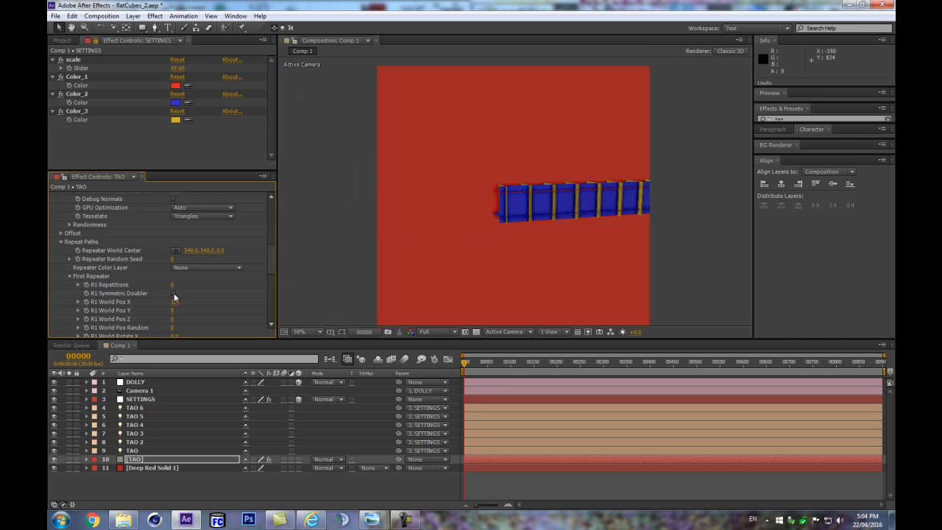
click(173, 285)
text(0)
key(Return)
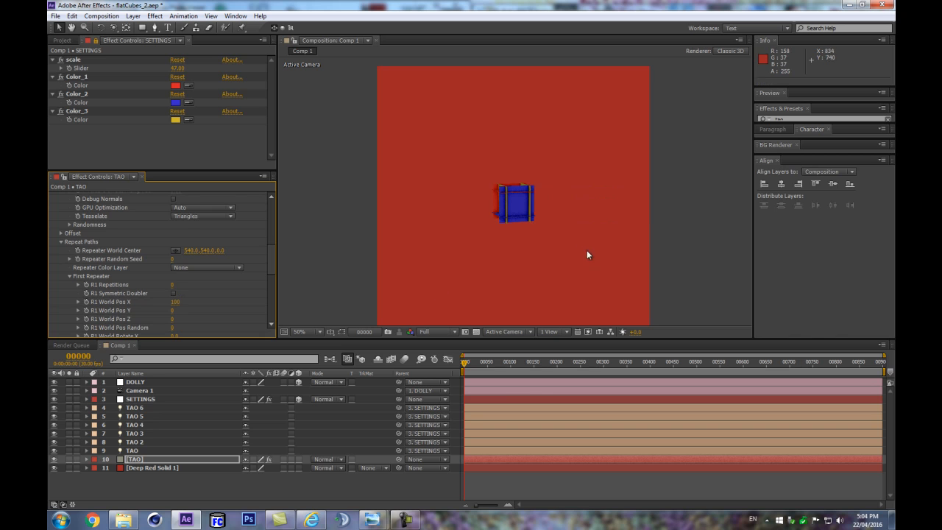
Step: Try enabling Orient to Path with the segments' Rotate X at -6, and undo both changes
scroll(587, 249, up, 2)
scroll(177, 237, up, 4)
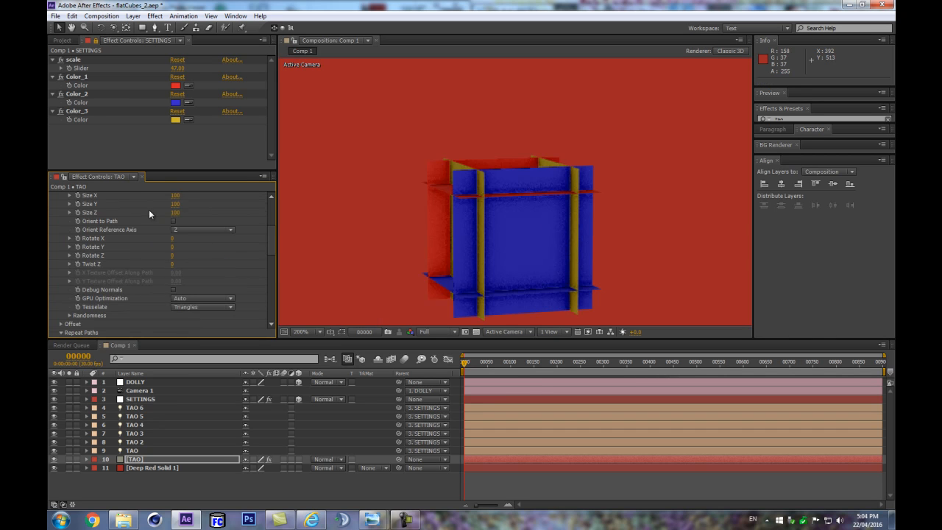
click(177, 227)
click(173, 220)
click(174, 220)
drag(172, 238, 195, 265)
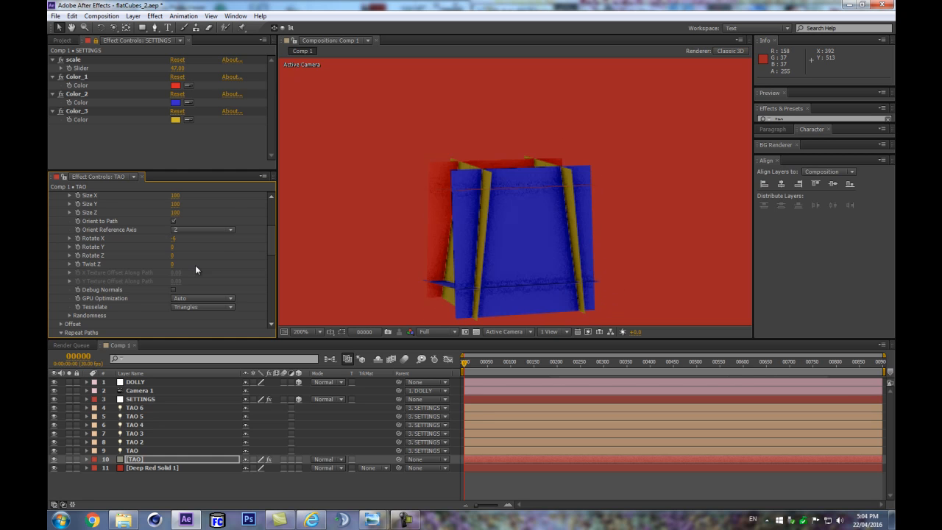
scroll(195, 265, down, 3)
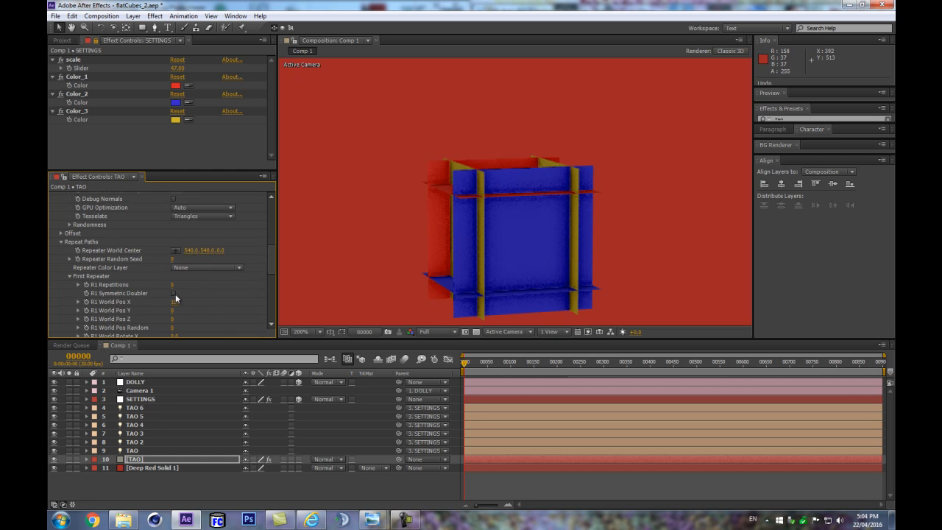
Step: Try raising R1 Repetitions in the First Repeater to 14 and undo the change
scroll(192, 250, up, 2)
scroll(187, 231, up, 2)
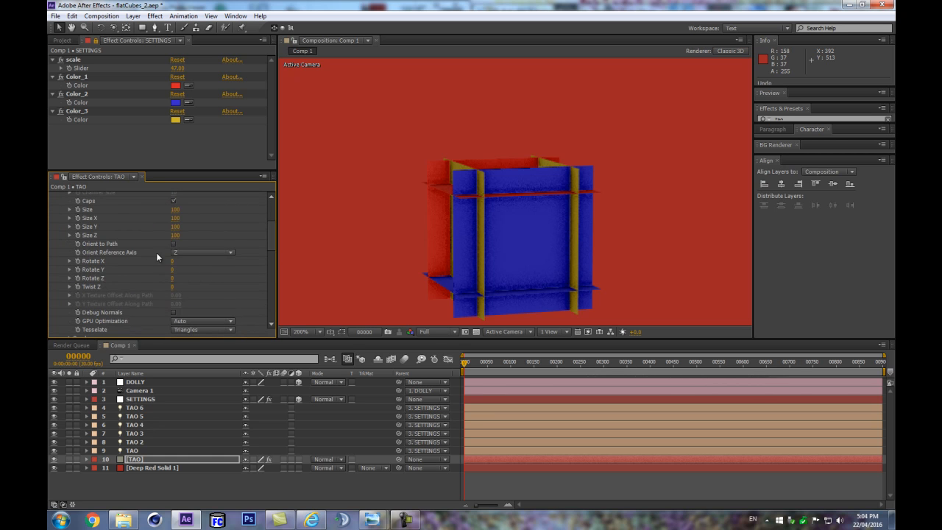
scroll(162, 265, down, 3)
drag(173, 306, 234, 300)
scroll(640, 218, down, 1)
scroll(660, 174, down, 1)
key(ctrl+z)
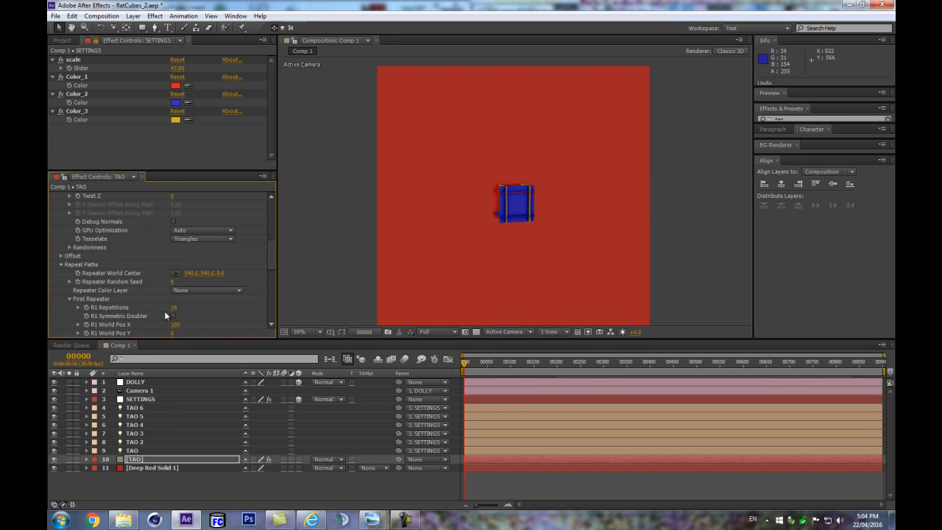
Step: Set R1 World Pos X to 0 and raise R1 World Pos Y to 886 in the First Repeater
scroll(179, 316, down, 2)
click(177, 280)
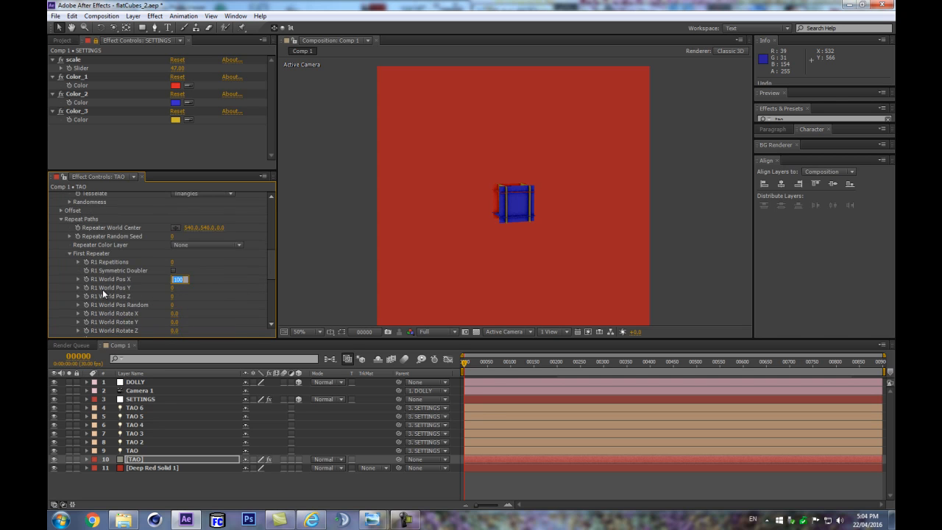
text(0)
key(Return)
drag(173, 288, 298, 275)
drag(173, 288, 197, 279)
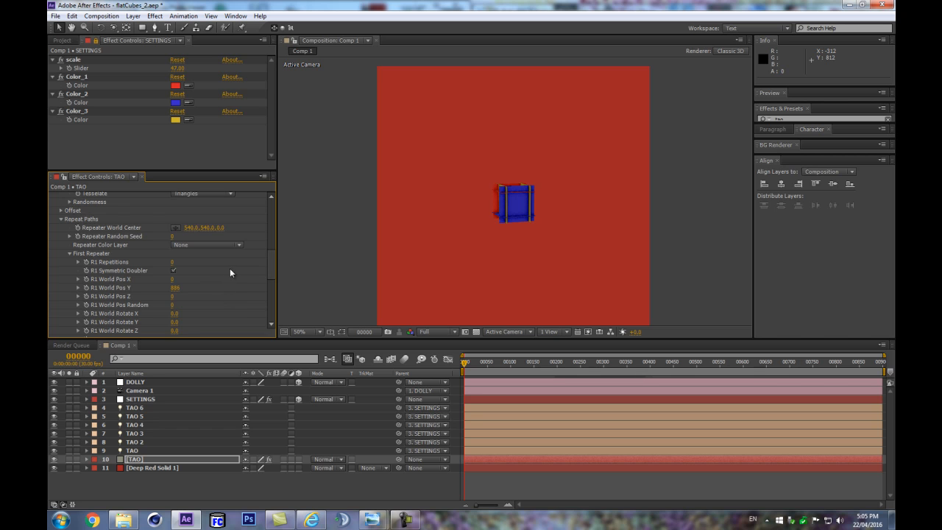
scroll(226, 275, up, 5)
scroll(196, 254, down, 1)
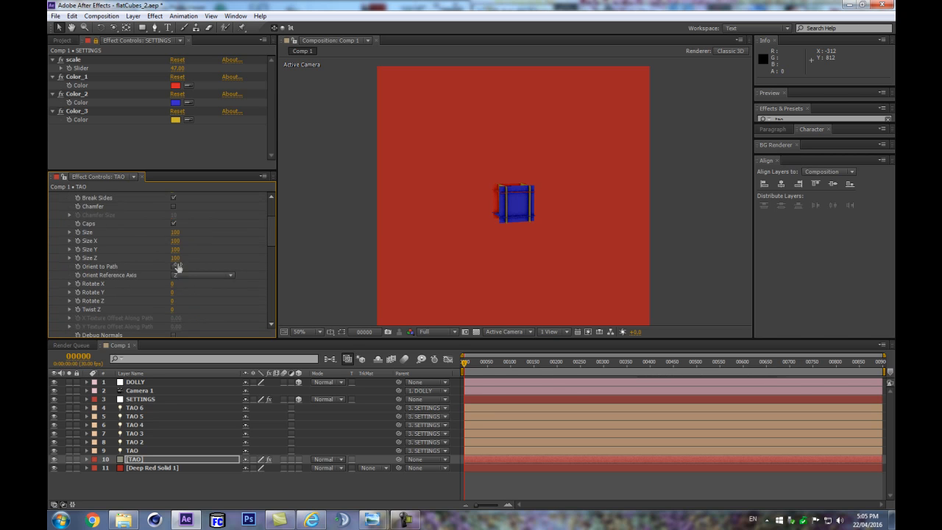
click(190, 274)
click(185, 275)
click(180, 293)
scroll(180, 297, down, 6)
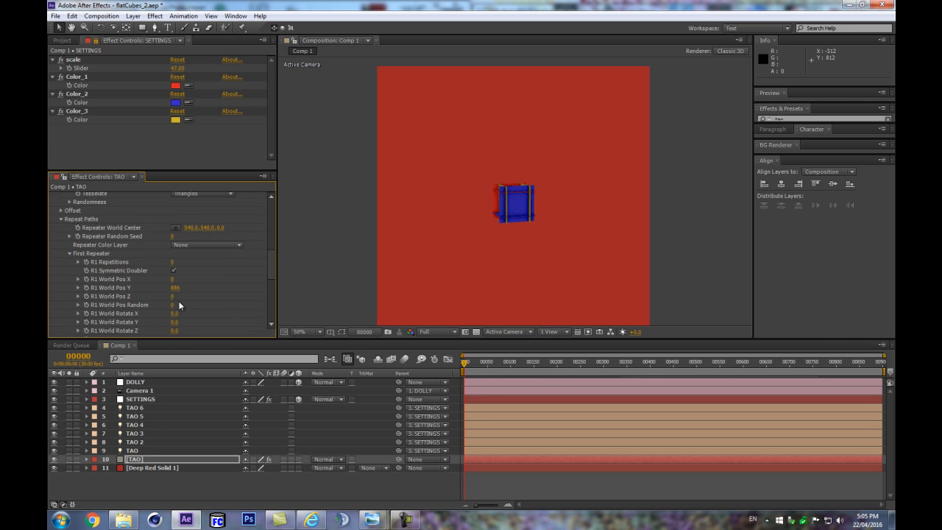
Step: Give the TAO effect's first repeater 7 repetitions and an R1 World Pos Y of -66, with R1 Symmetric Doubler turned off
drag(174, 291, 203, 253)
drag(175, 288, 53, 281)
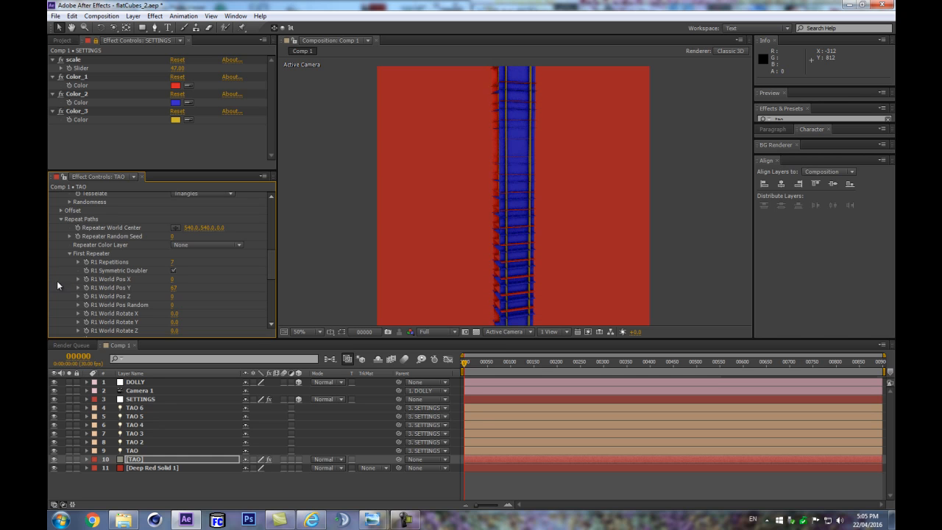
click(174, 271)
drag(171, 289, 105, 285)
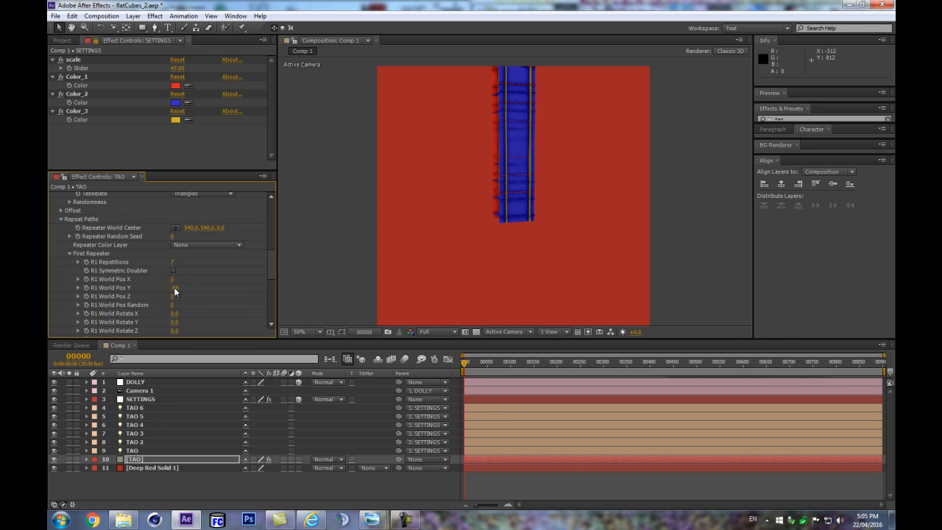
click(173, 270)
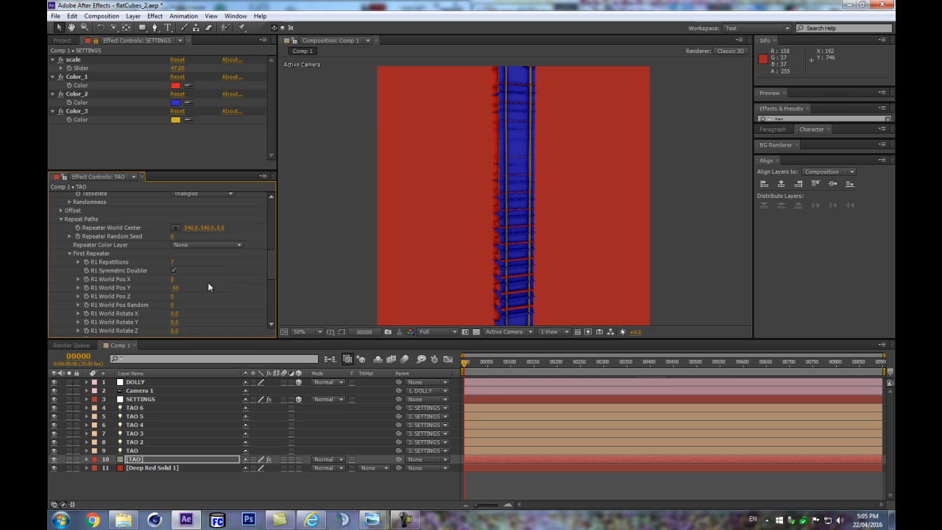
click(173, 270)
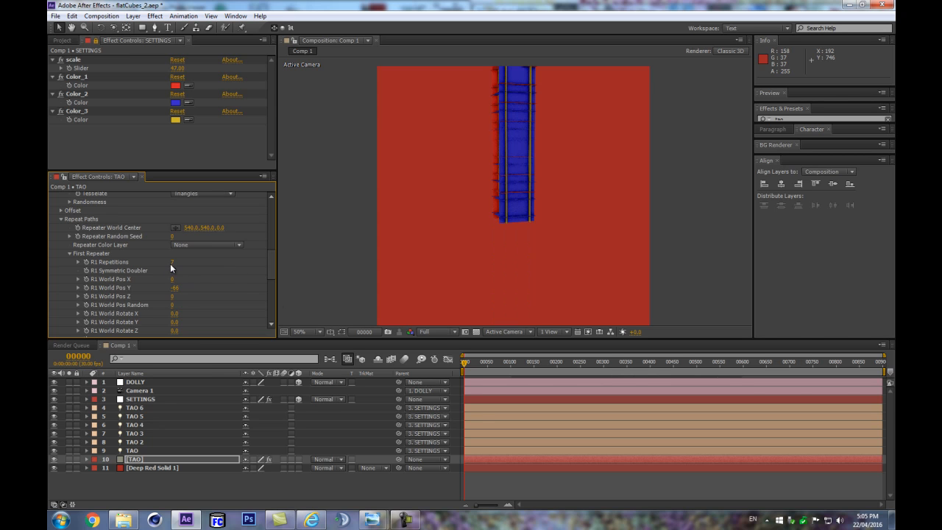
Step: Set R1 Repetitions to 12 and R1 World Pos Y to -54, and shift the camera to frame the base of the column
drag(174, 263, 182, 289)
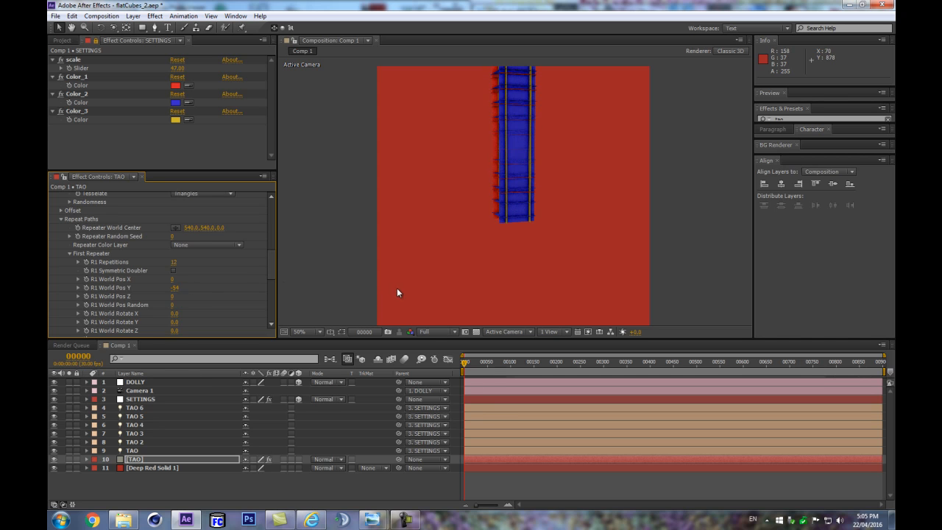
key(c)
drag(538, 163, 537, 240)
scroll(534, 239, up, 1)
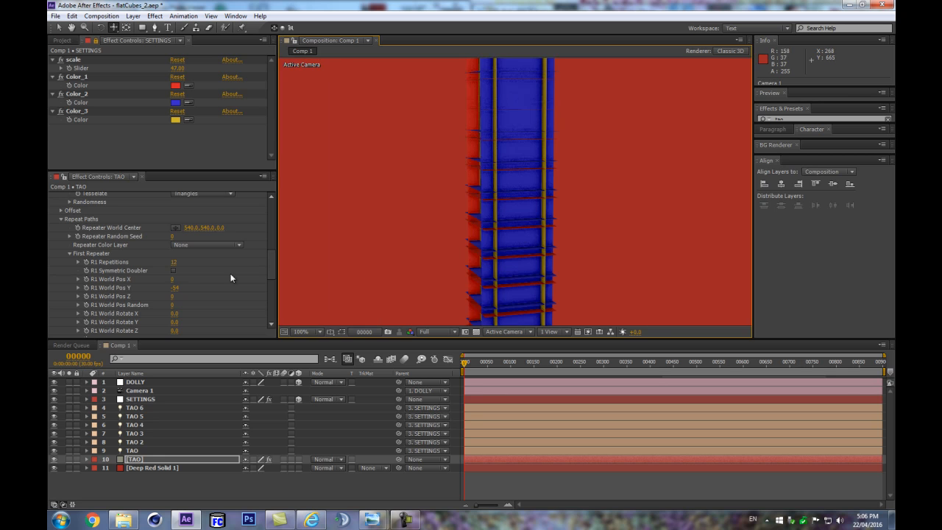
scroll(481, 229, down, 1)
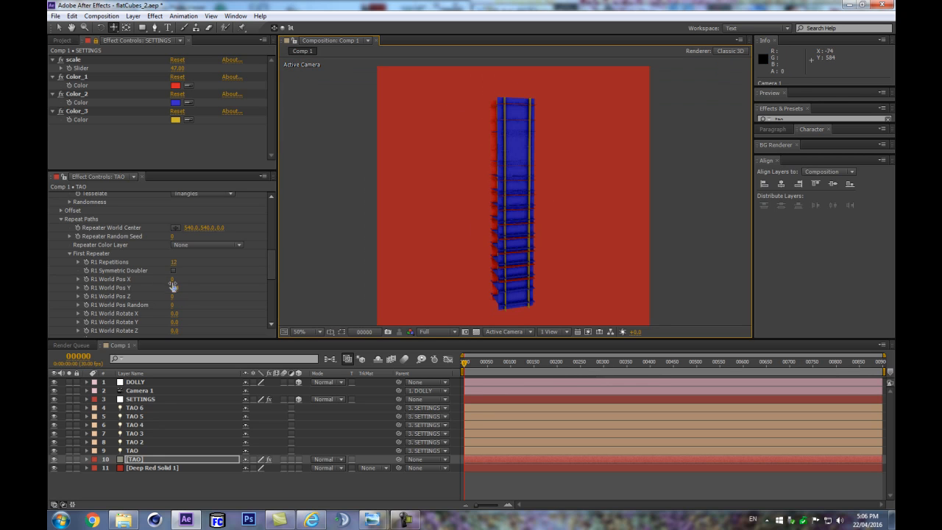
Step: Increase R1 Repetitions to 17 and set R1 World Pos Random to 49 to scatter the repeated cubes
drag(176, 264, 201, 284)
scroll(148, 287, down, 1)
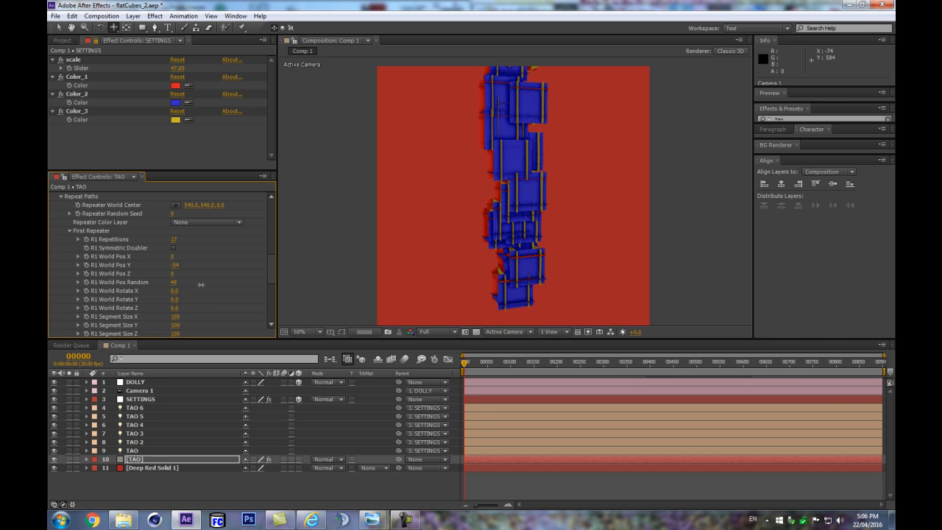
Step: Try an R1 Segment Pos X of -19 and an R1 Segment Pos Y of 14, undoing each change
scroll(132, 316, down, 3)
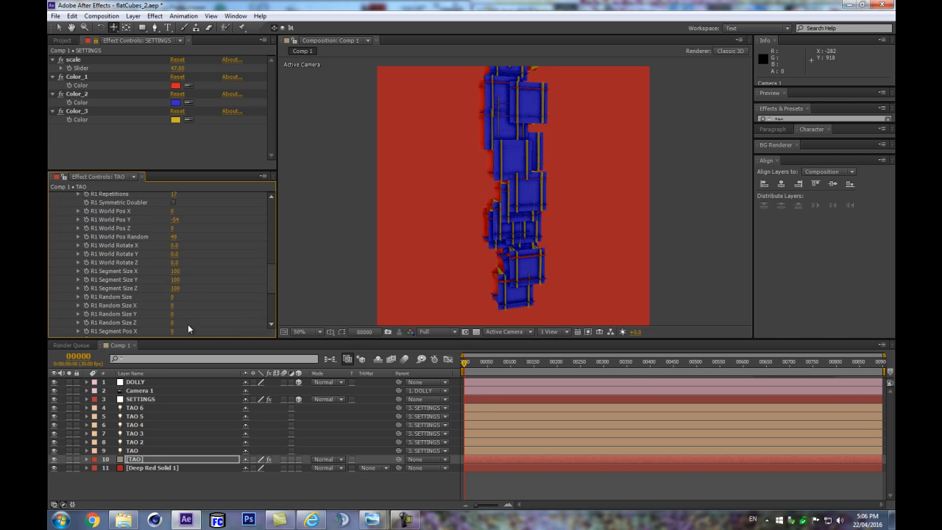
scroll(322, 270, up, 1)
scroll(138, 280, down, 3)
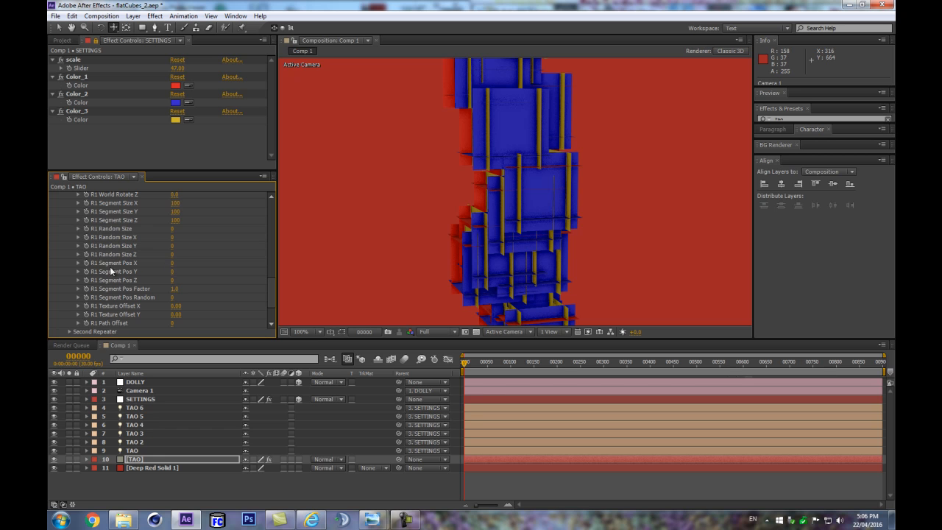
mouse_move(173, 265)
mouse_down()
mouse_move(184, 263)
mouse_move(164, 264)
mouse_up()
scroll(459, 262, down, 1)
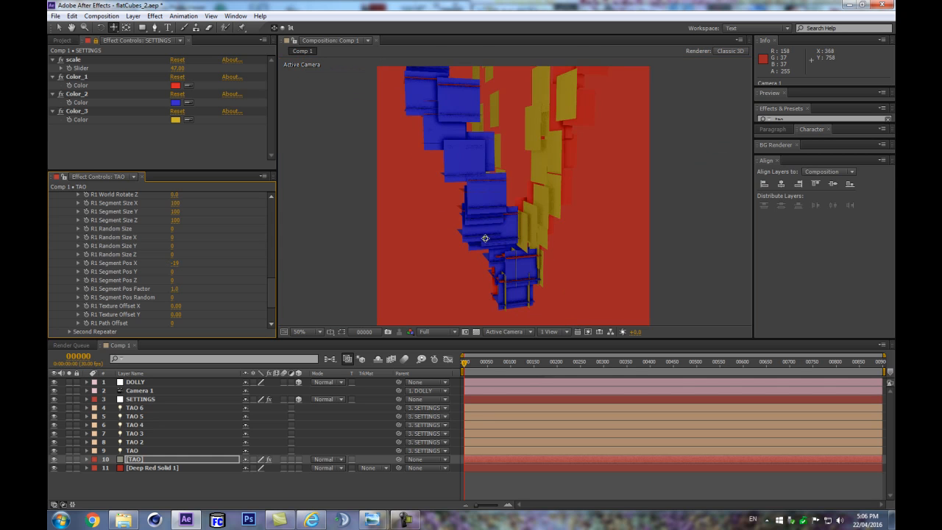
key(ctrl+z)
drag(171, 272, 181, 268)
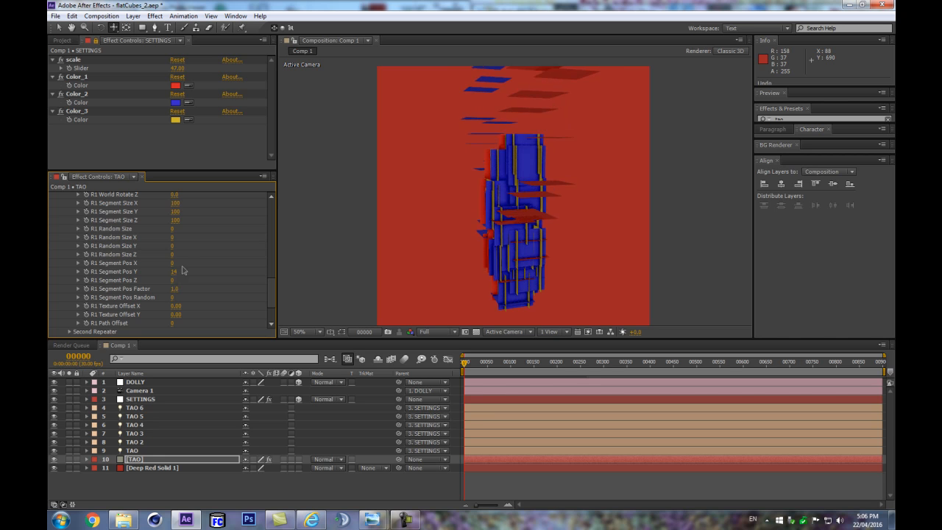
key(ctrl+z)
Step: Set R1 Segment Pos Z to 12 and inspect how the cube faces separate along the column
mouse_move(171, 280)
mouse_down()
mouse_move(187, 277)
mouse_move(176, 277)
mouse_up()
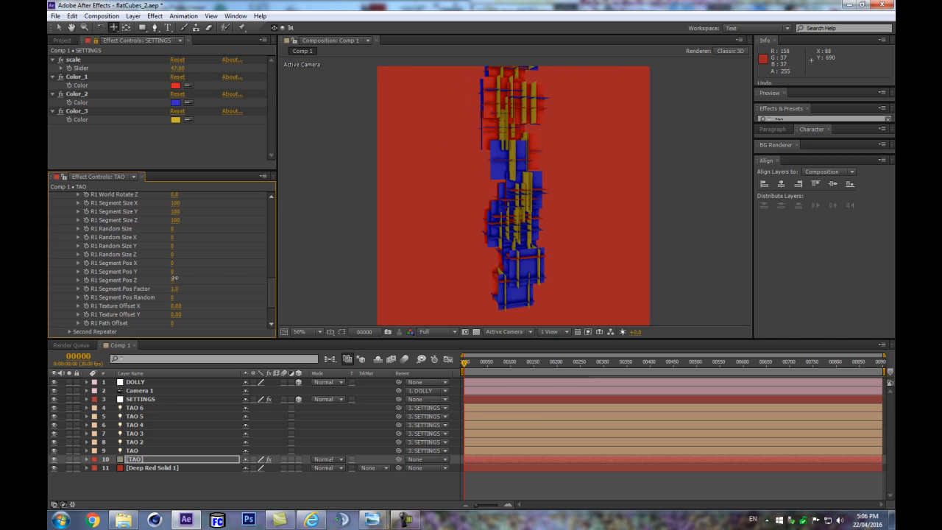
drag(177, 278, 176, 278)
scroll(518, 191, up, 1)
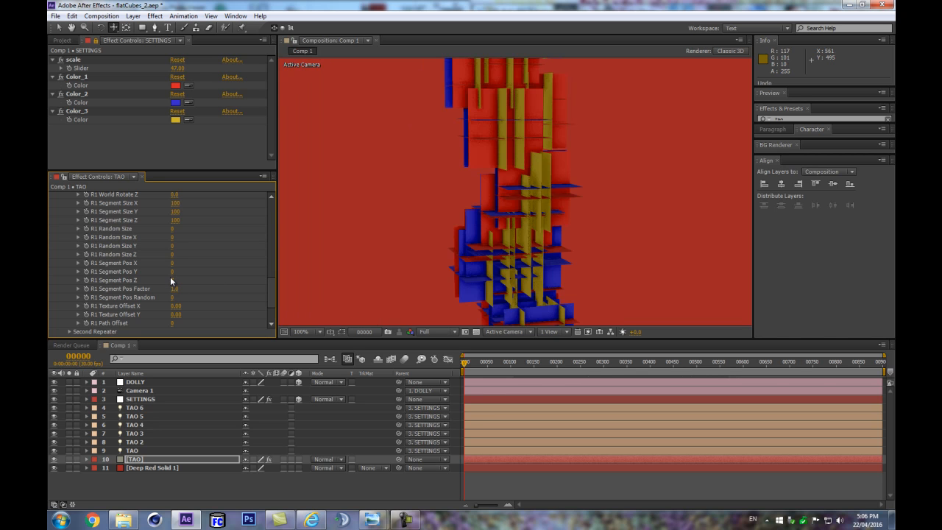
drag(175, 278, 177, 279)
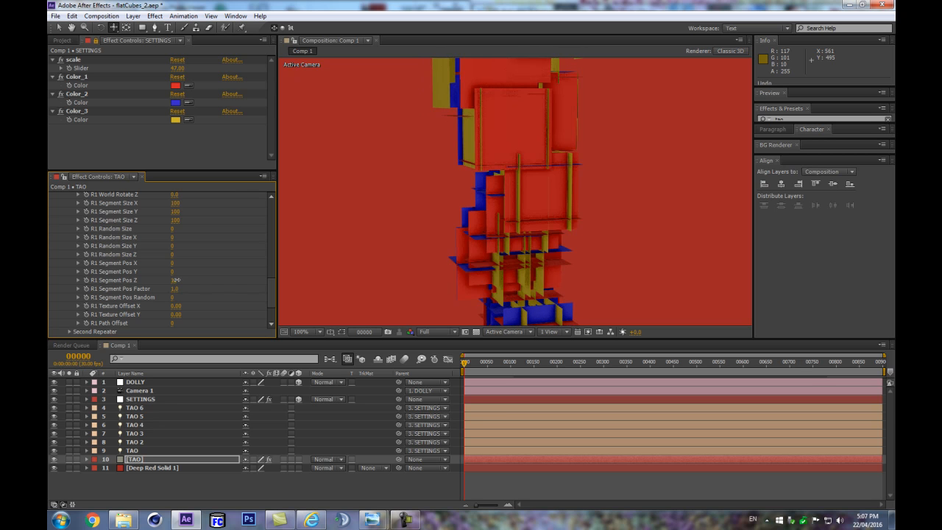
scroll(533, 218, down, 1)
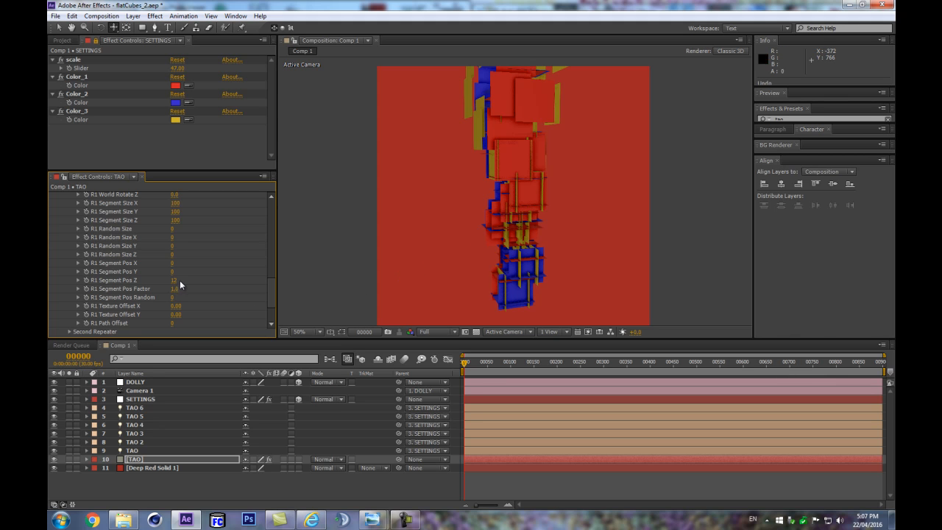
scroll(579, 214, up, 2)
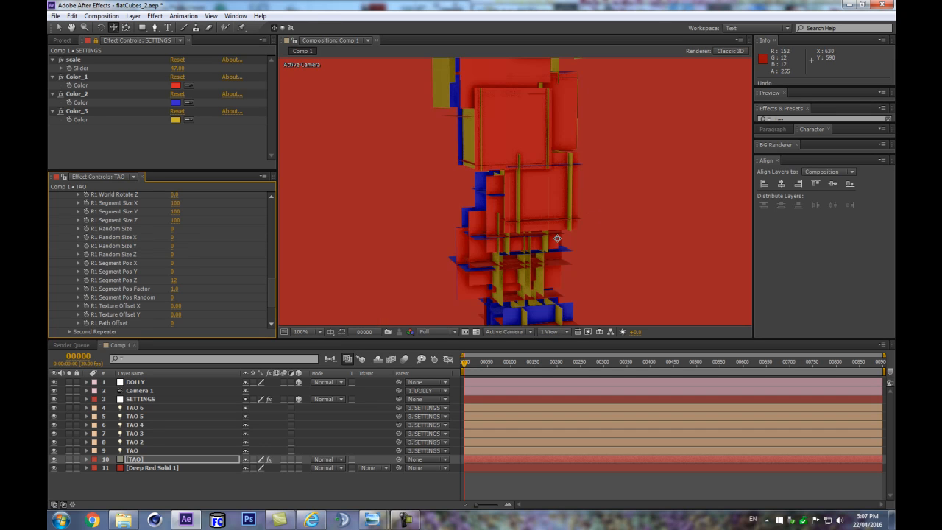
scroll(503, 257, down, 2)
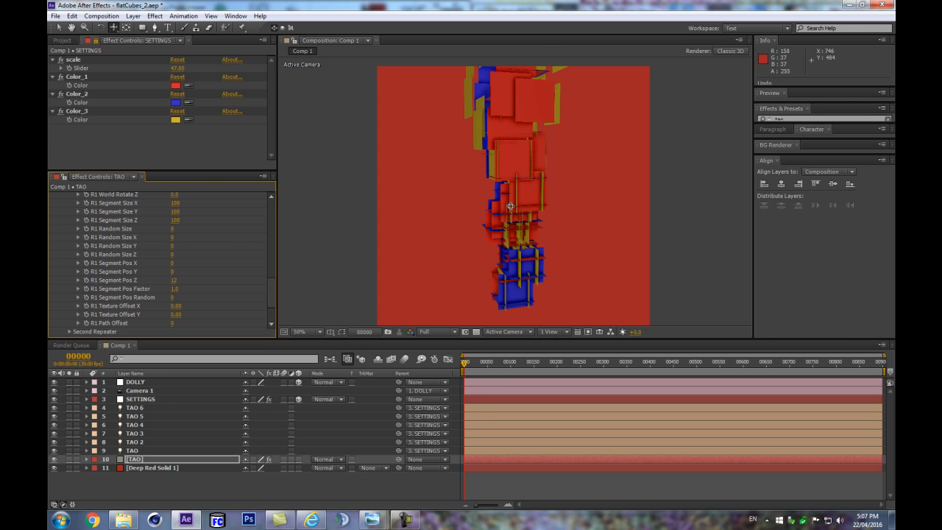
scroll(515, 187, down, 1)
scroll(486, 239, up, 1)
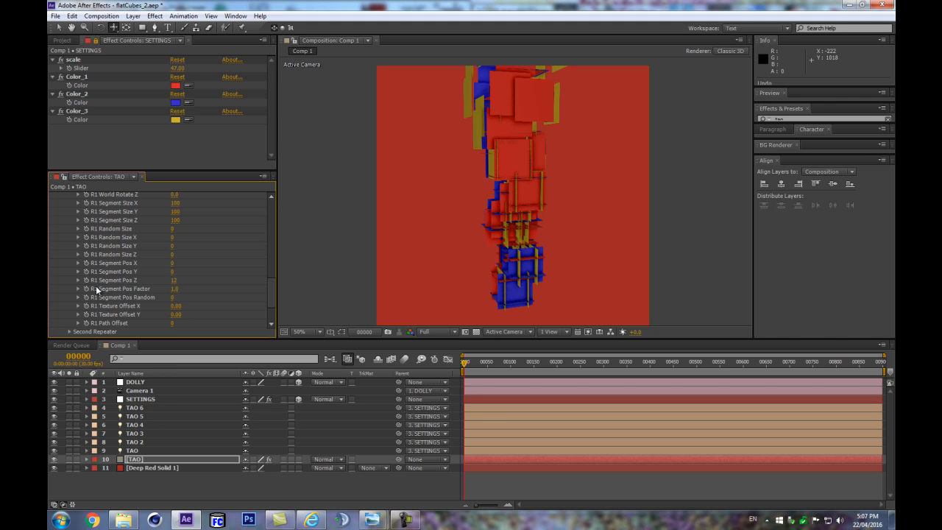
Step: Set R1 Segment Pos Z to 5 and reduce R1 Segment Pos Factor to 0.682
click(175, 288)
text(1)
key(Return)
drag(146, 288, 171, 280)
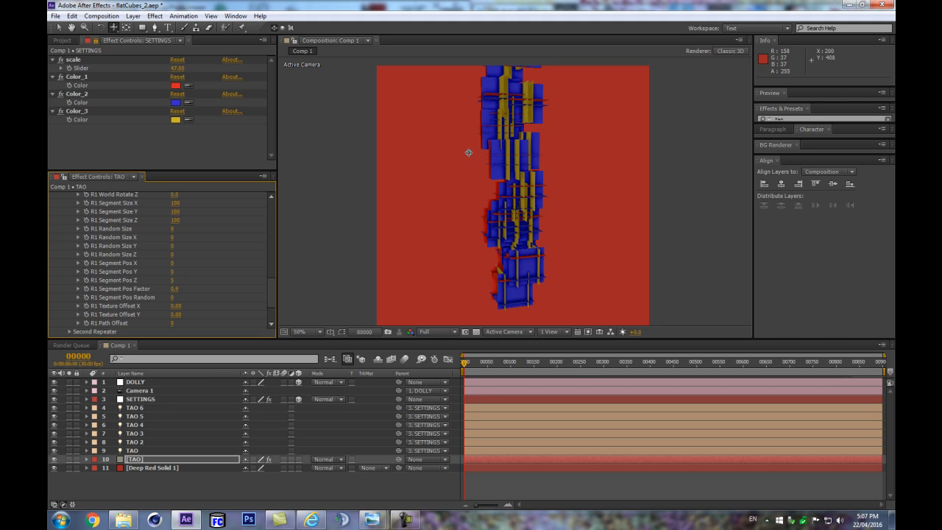
drag(171, 291, 49, 294)
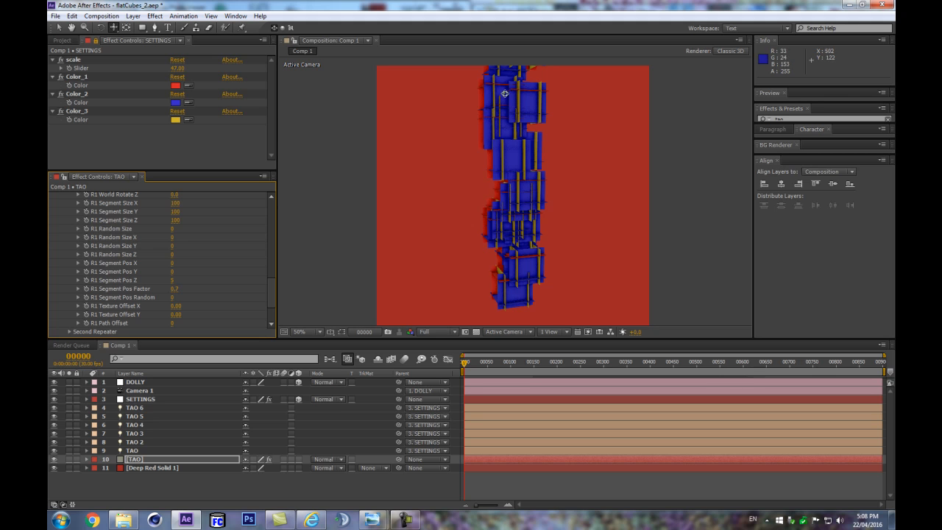
Step: Set R1 Segment Pos Factor to 1 and raise R1 Segment Pos Z to 70
click(175, 287)
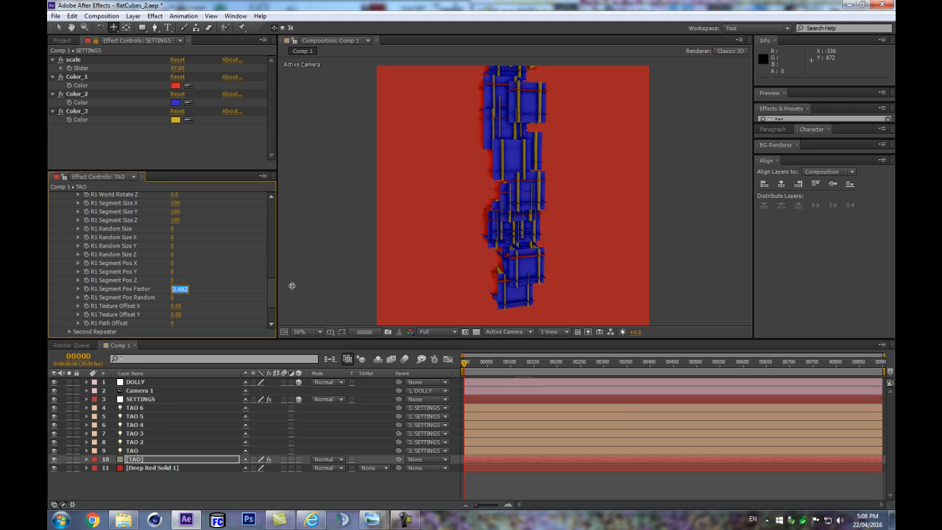
text(1)
key(Return)
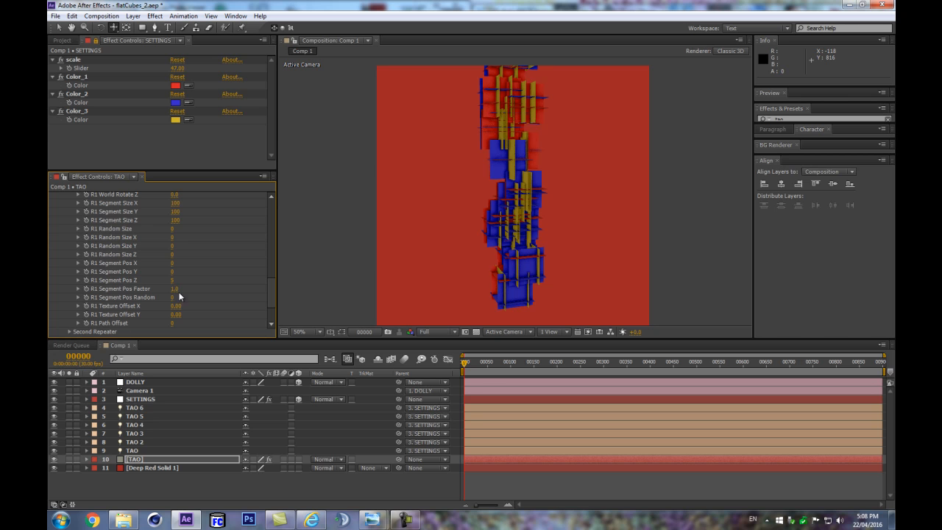
drag(172, 280, 196, 273)
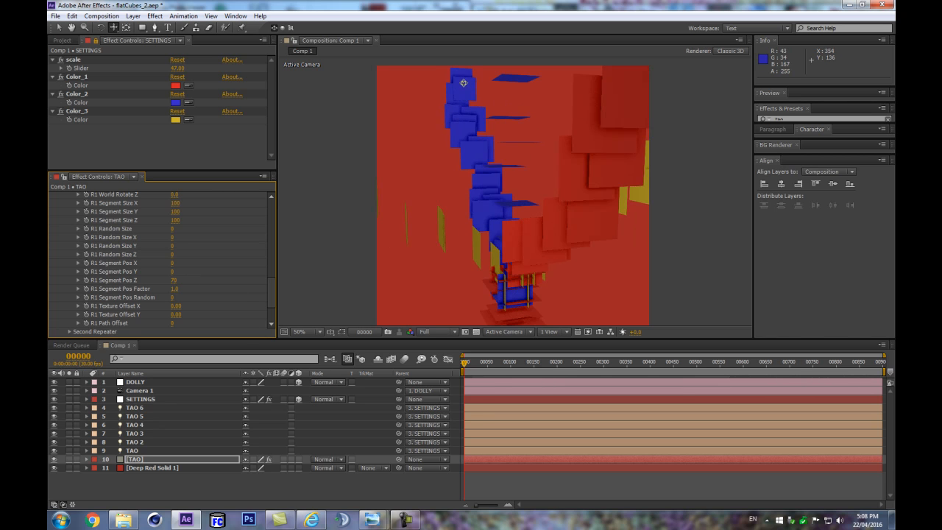
Step: Lower R1 Segment Pos Factor to 0.7 and check the face arrangement up close
drag(171, 289, 48, 293)
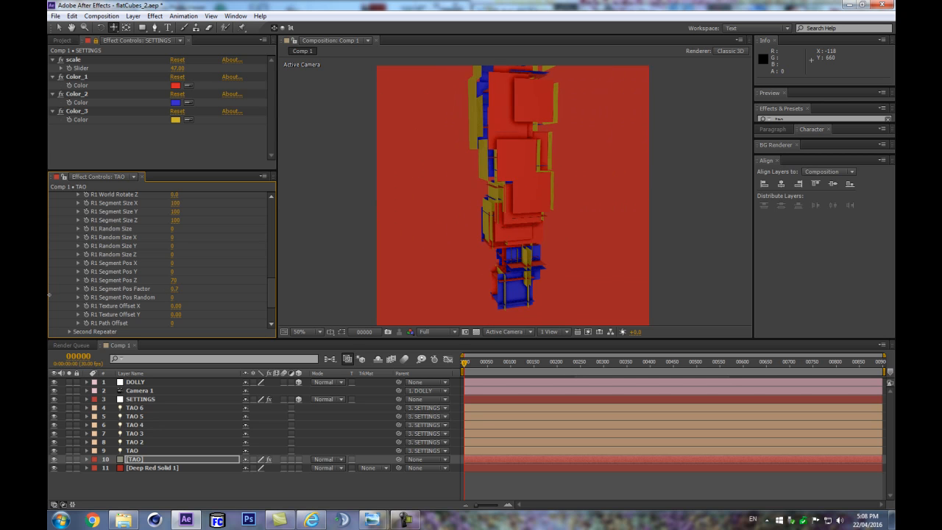
drag(155, 288, 143, 287)
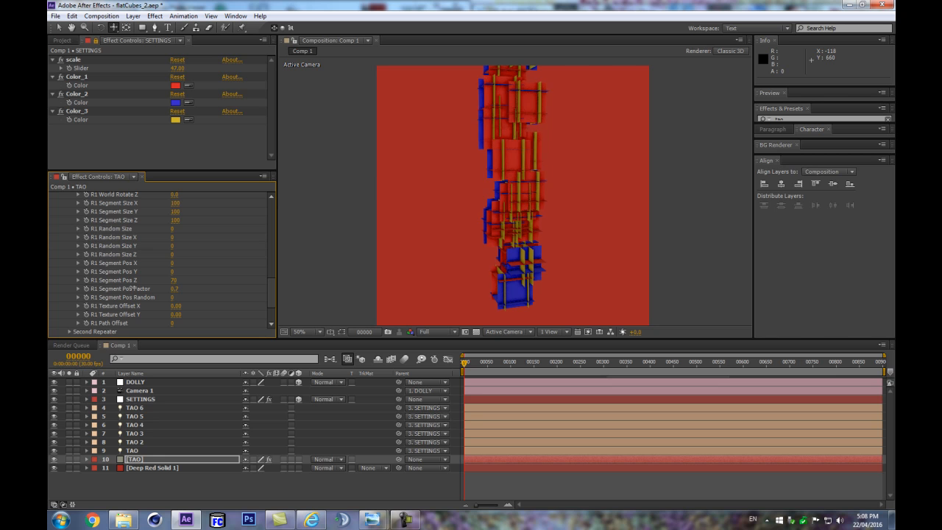
scroll(562, 231, down, 2)
scroll(563, 233, up, 3)
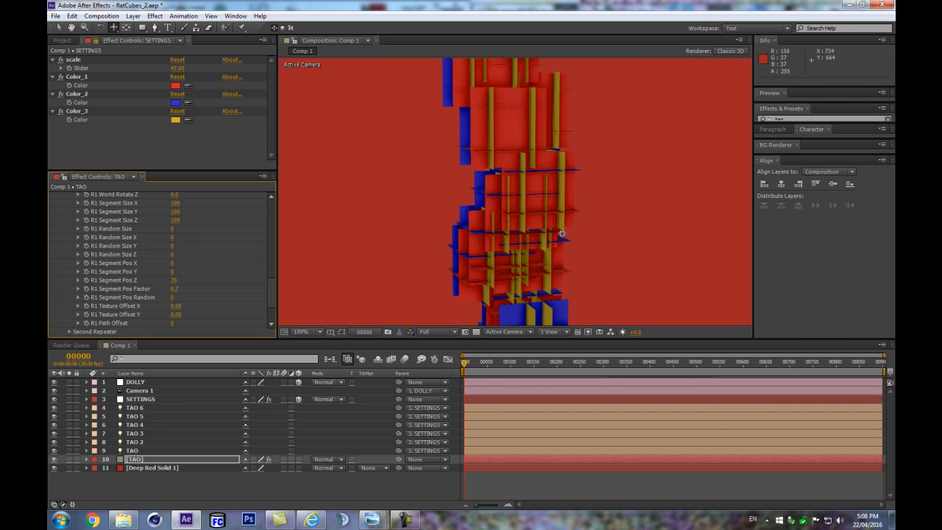
scroll(562, 234, down, 1)
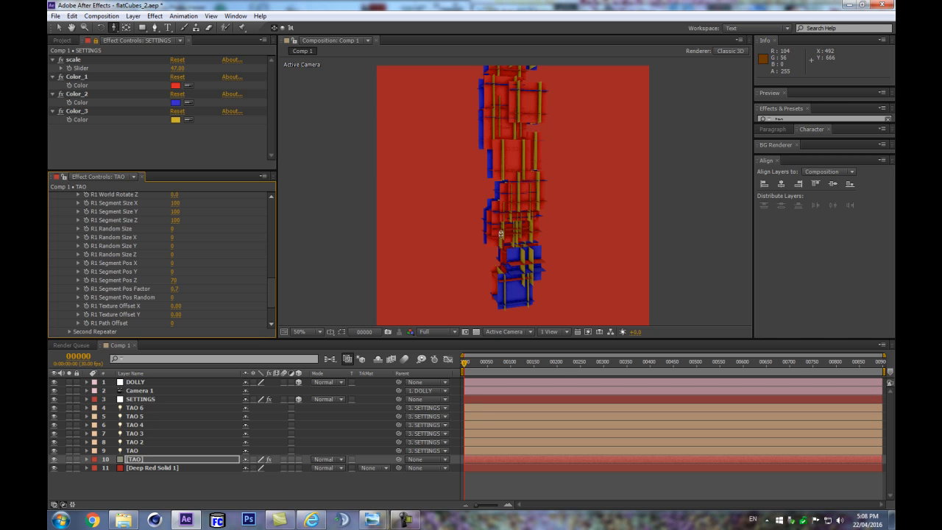
Step: Orbit the camera around the column to show the cubes from an angled side view
drag(499, 247, 534, 256)
scroll(539, 226, up, 1)
scroll(539, 226, down, 1)
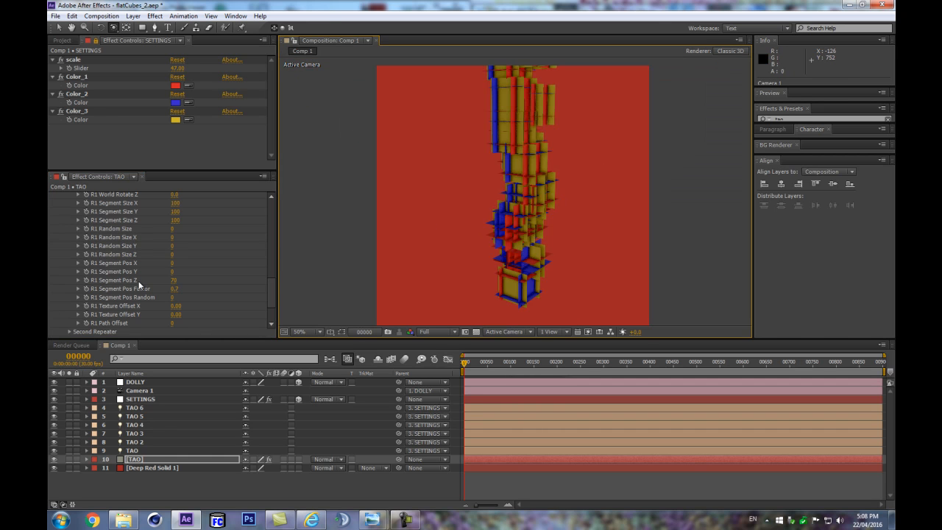
Step: Raise the Repeater Random Seed to about 130 to reshuffle the positions of the repeated cubes
drag(271, 293, 270, 266)
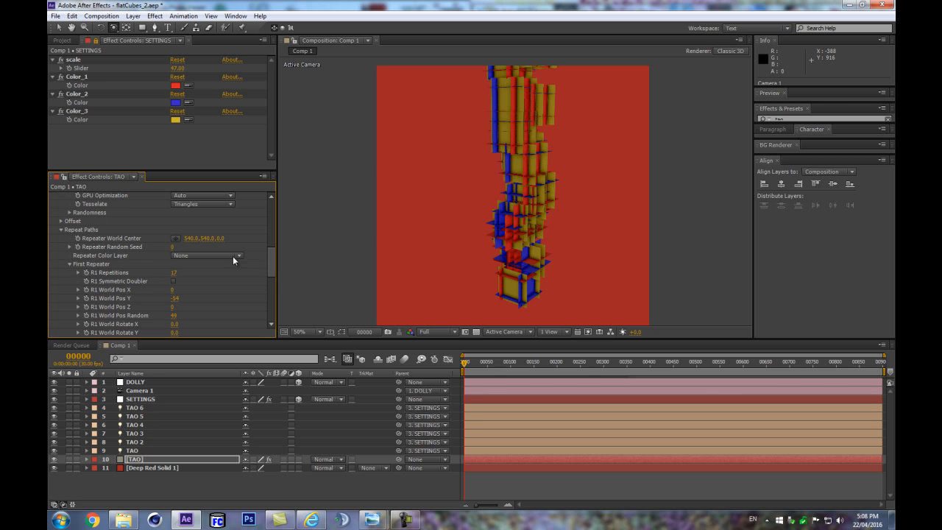
drag(173, 249, 226, 233)
scroll(176, 299, down, 8)
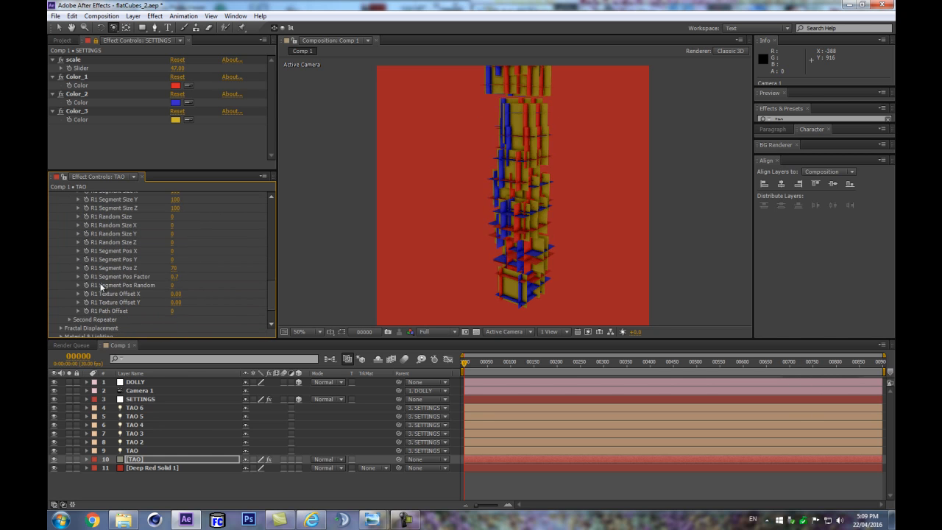
scroll(184, 287, up, 1)
scroll(188, 271, up, 4)
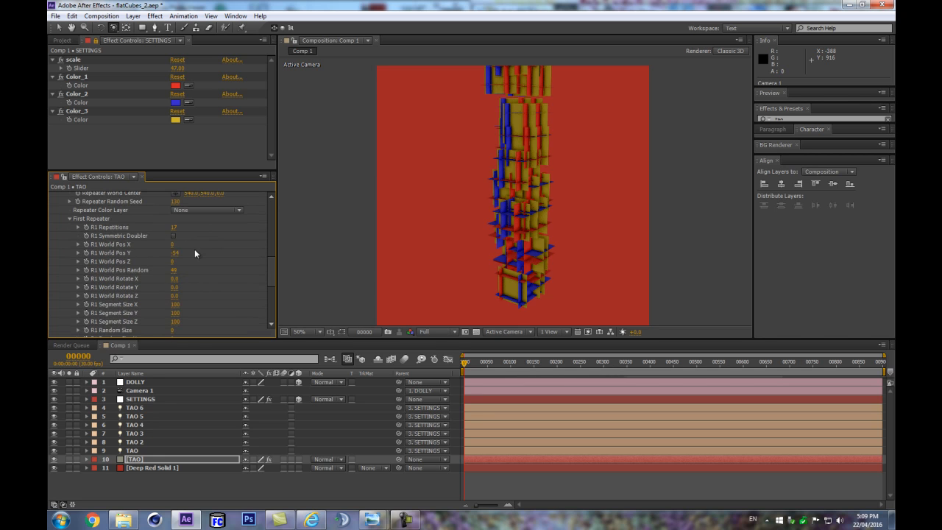
scroll(176, 257, up, 2)
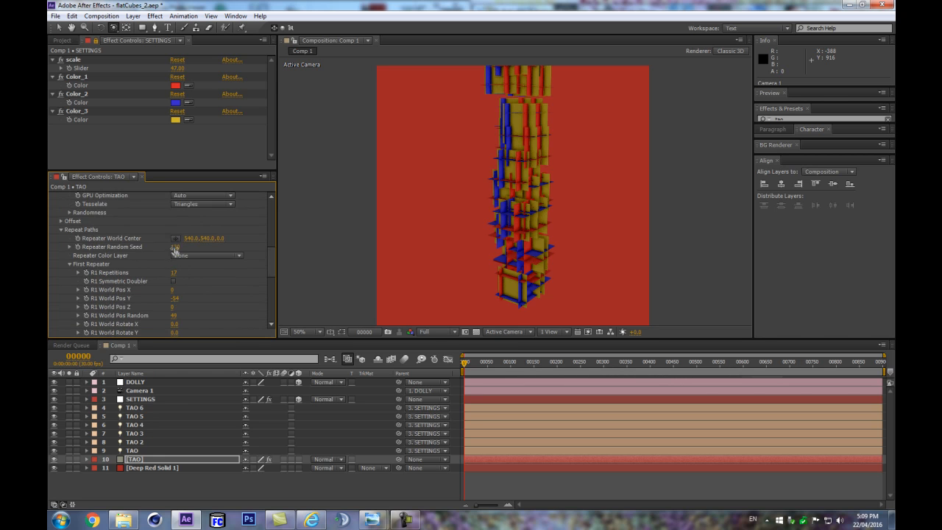
Step: Raise the TAO effect's Repeater Random Seed to 187 to reshuffle the repeated cubes
drag(198, 247, 204, 245)
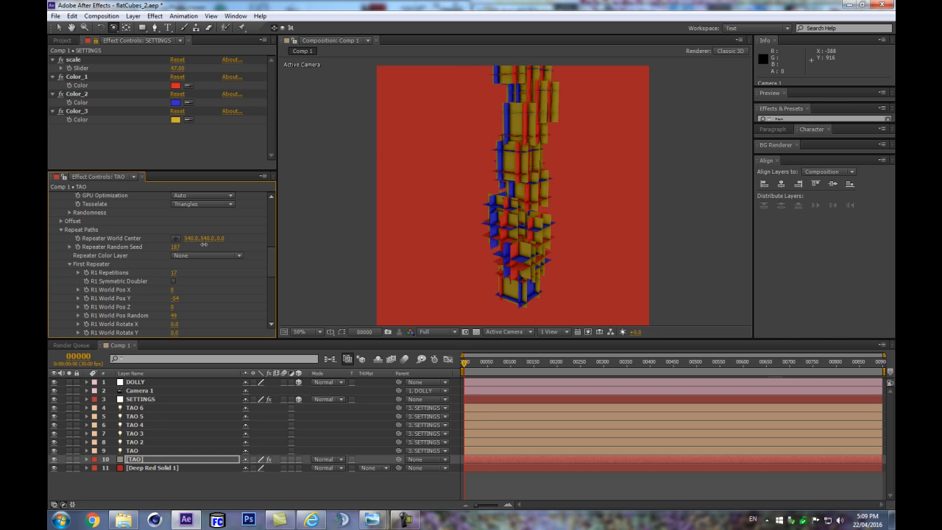
scroll(176, 302, down, 2)
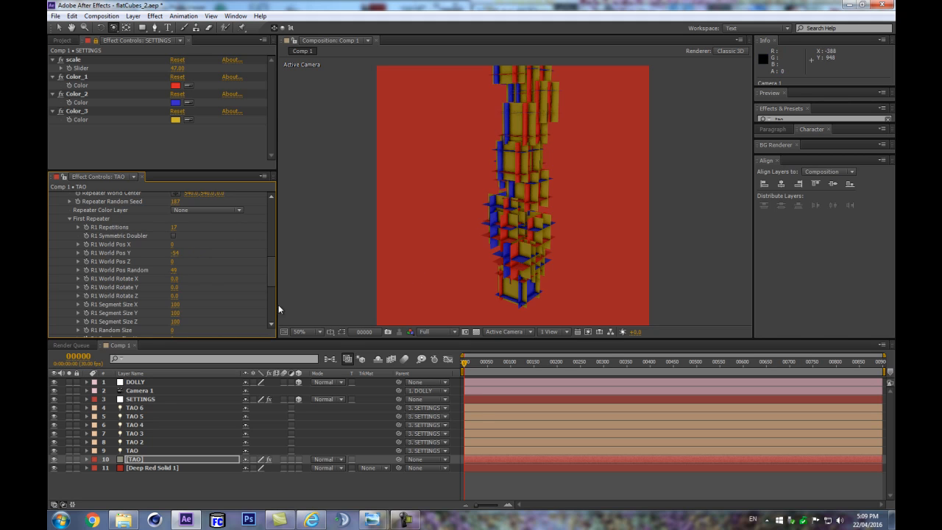
scroll(150, 263, up, 2)
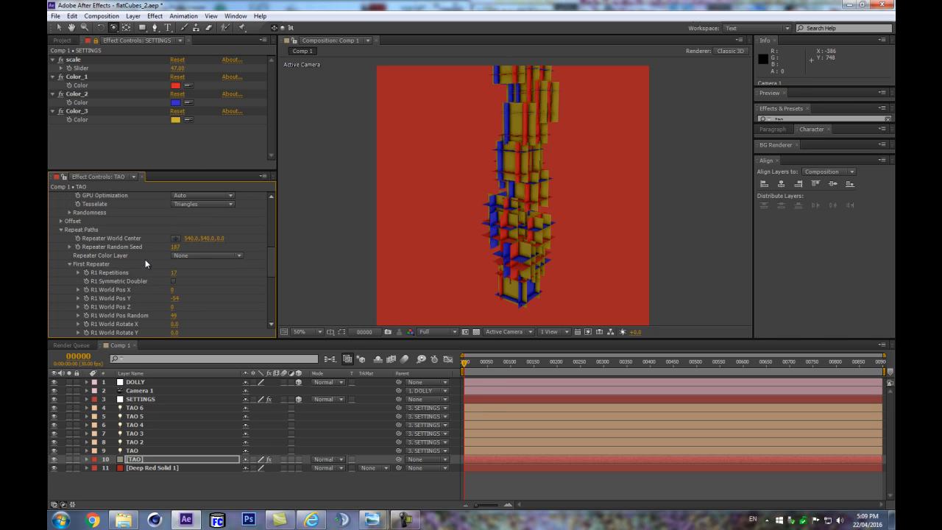
Step: Look through the first repeater's position, rotation, segment size and randomness parameters in the TAO effect
scroll(199, 269, down, 2)
scroll(197, 265, down, 2)
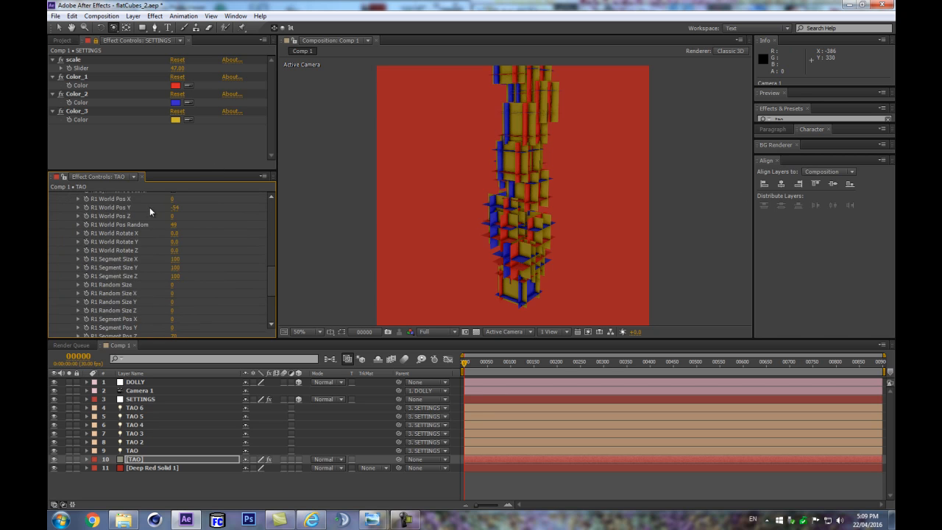
scroll(149, 207, down, 1)
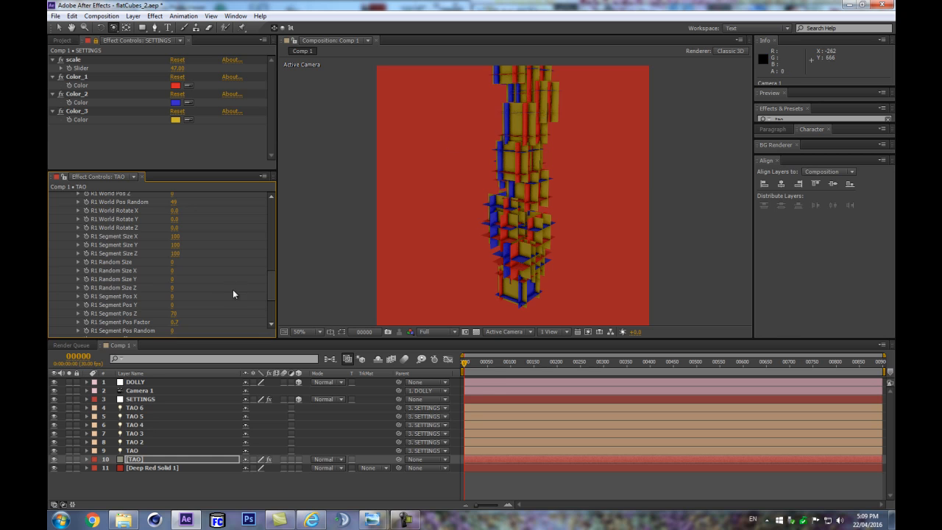
scroll(303, 300, down, 3)
scroll(446, 273, up, 4)
scroll(450, 278, down, 1)
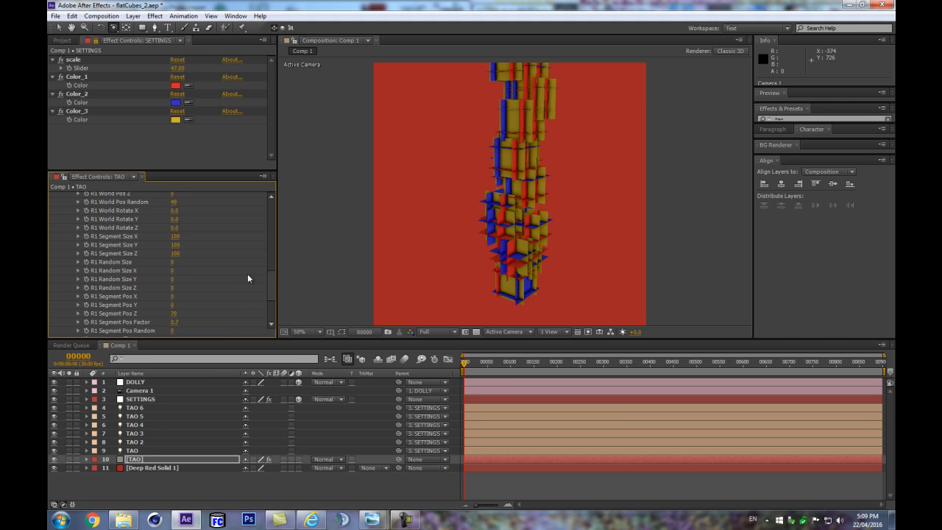
scroll(181, 222, up, 2)
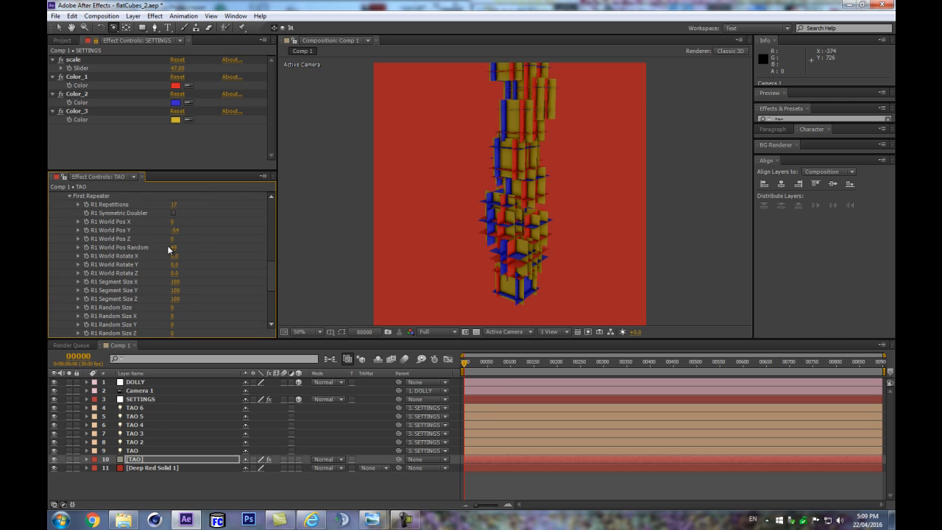
scroll(172, 280, down, 2)
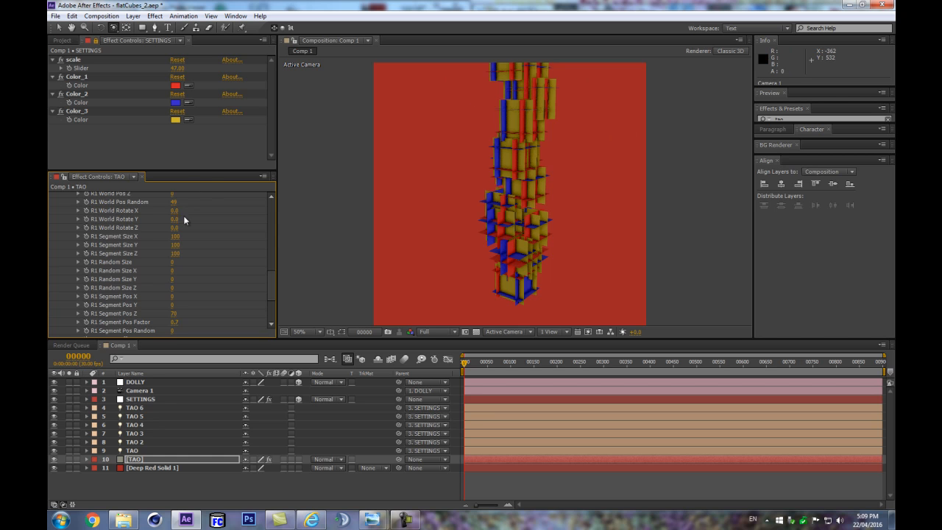
scroll(201, 259, up, 3)
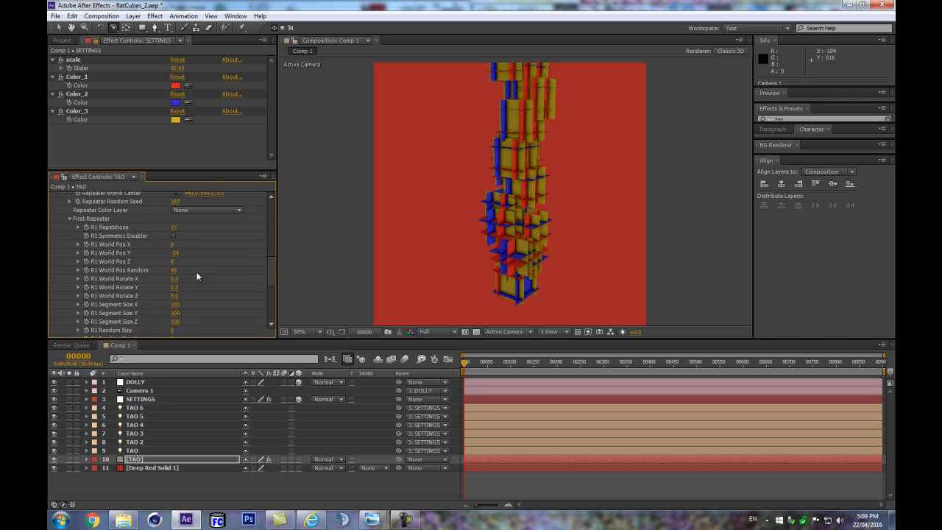
scroll(194, 266, down, 2)
scroll(194, 243, down, 3)
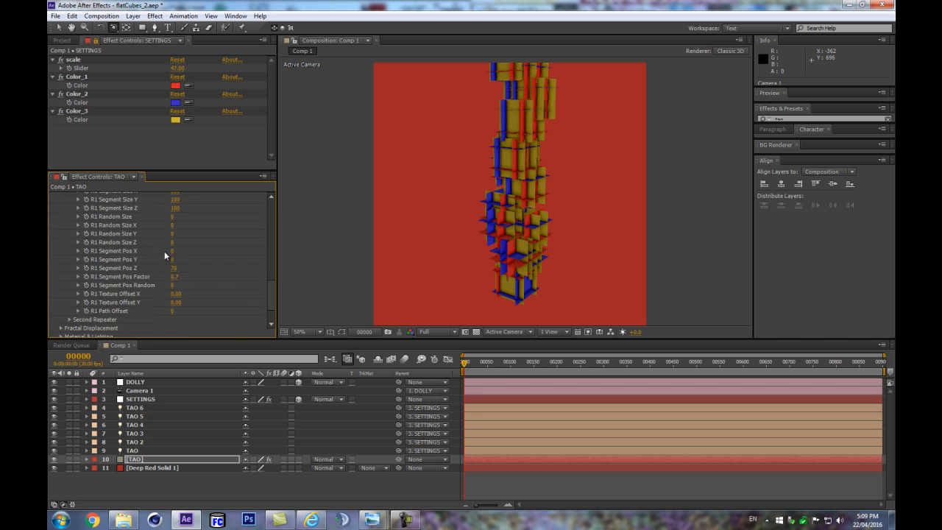
Step: Set R1 Repetitions to 35 and R1 World Pos Y to -11 to pack the column densely
scroll(189, 255, up, 4)
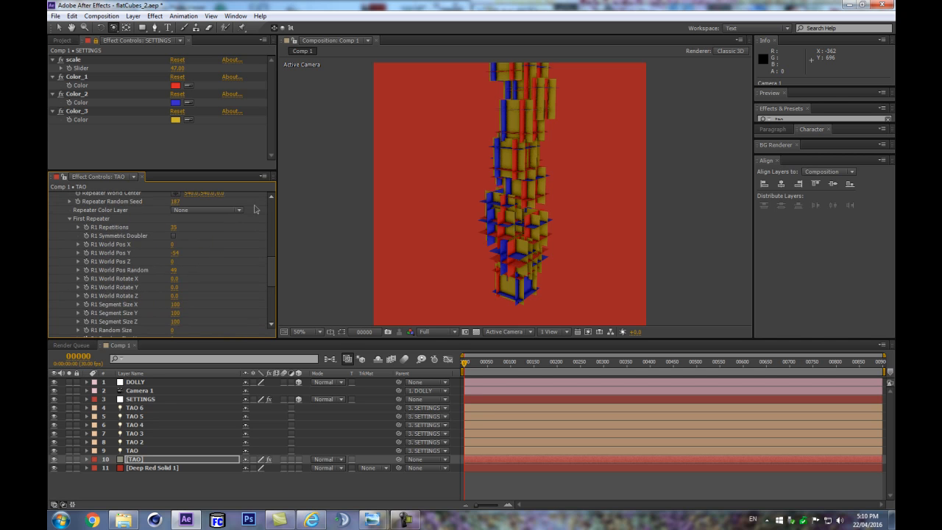
mouse_move(177, 256)
mouse_down()
mouse_move(165, 252)
mouse_move(201, 246)
mouse_move(184, 248)
mouse_move(192, 247)
mouse_up()
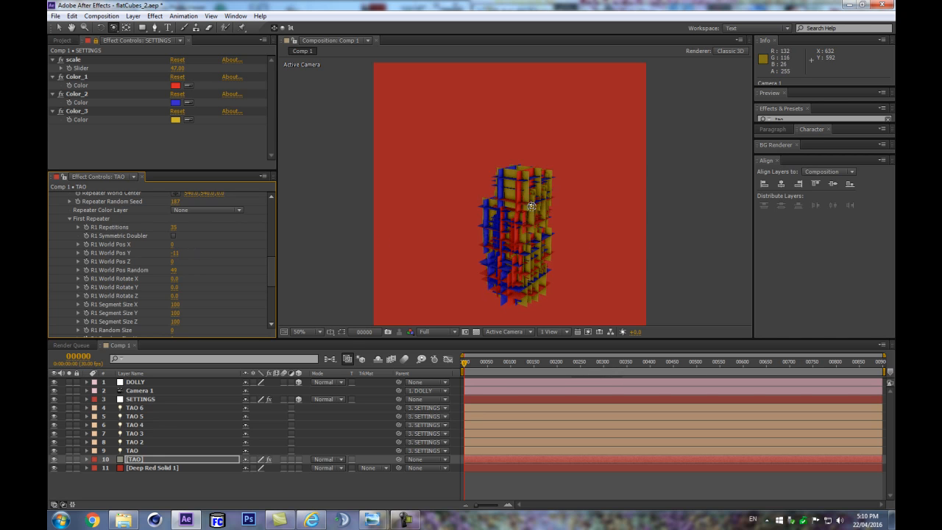
Step: Inspect the intersecting colored faces of the compacted column up close and from farther out
scroll(529, 235, up, 2)
scroll(529, 235, down, 1)
scroll(529, 246, up, 1)
key(h)
drag(359, 268, 312, 179)
scroll(439, 230, up, 1)
key(c)
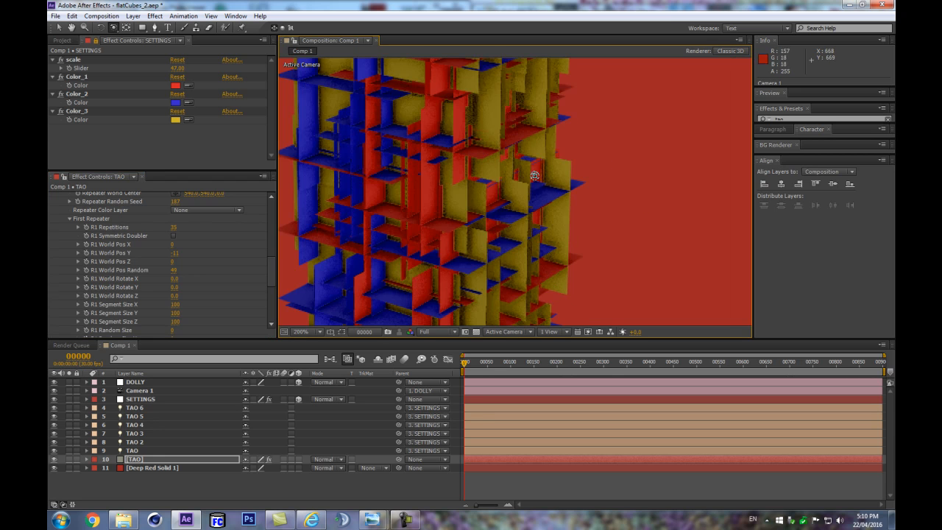
scroll(329, 277, down, 1)
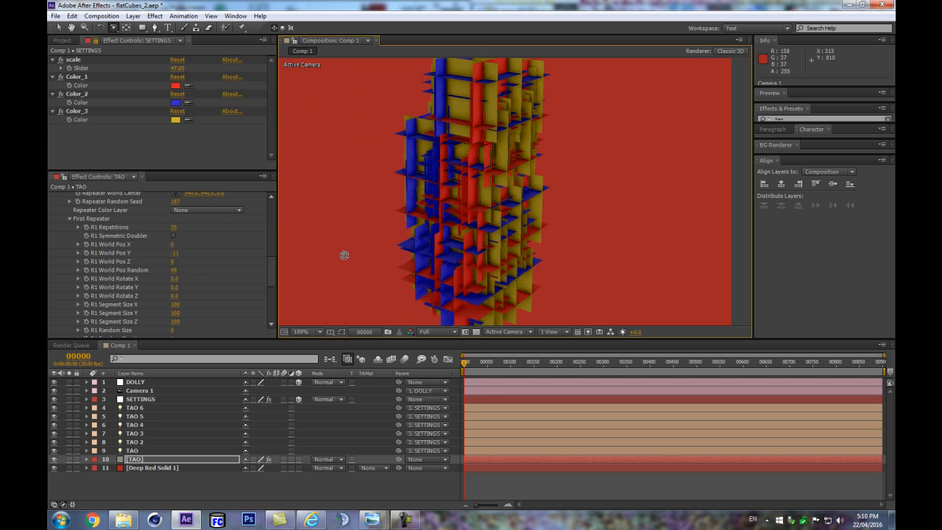
scroll(555, 221, down, 1)
scroll(572, 250, up, 1)
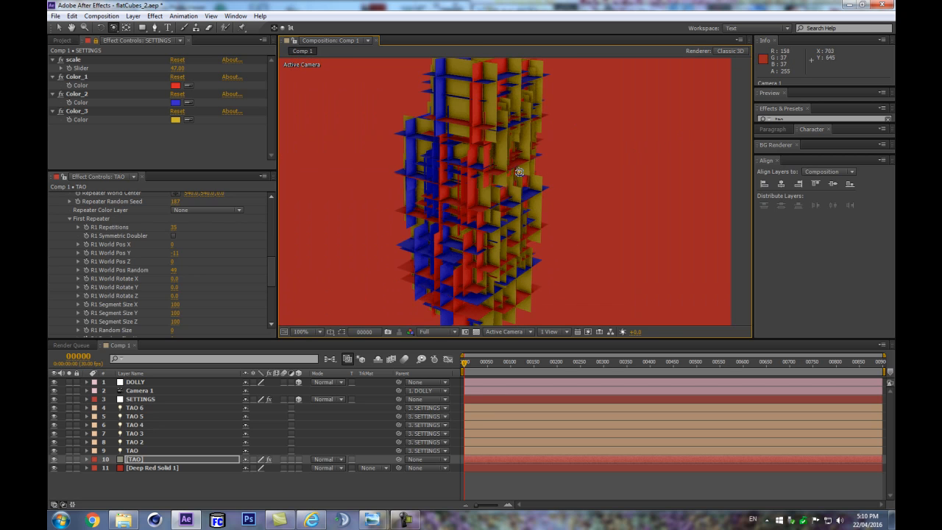
scroll(470, 178, up, 1)
scroll(471, 219, down, 1)
scroll(567, 219, down, 1)
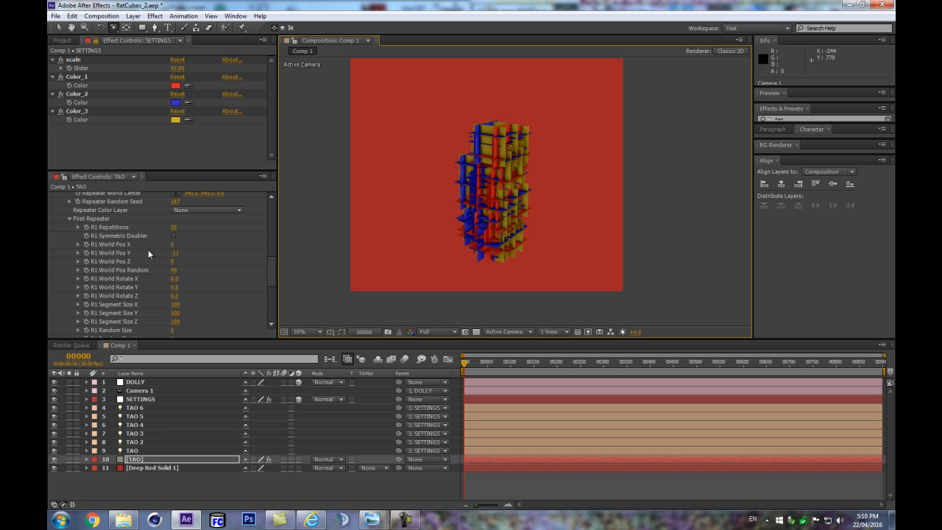
Step: Track the camera so the column sits higher in the frame, and check its lower faces up close
drag(482, 171, 475, 138)
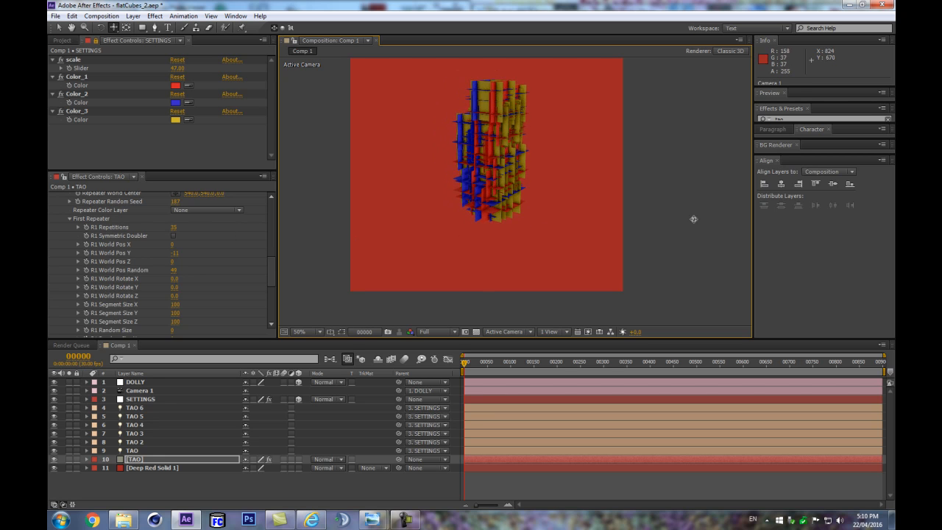
scroll(578, 178, down, 1)
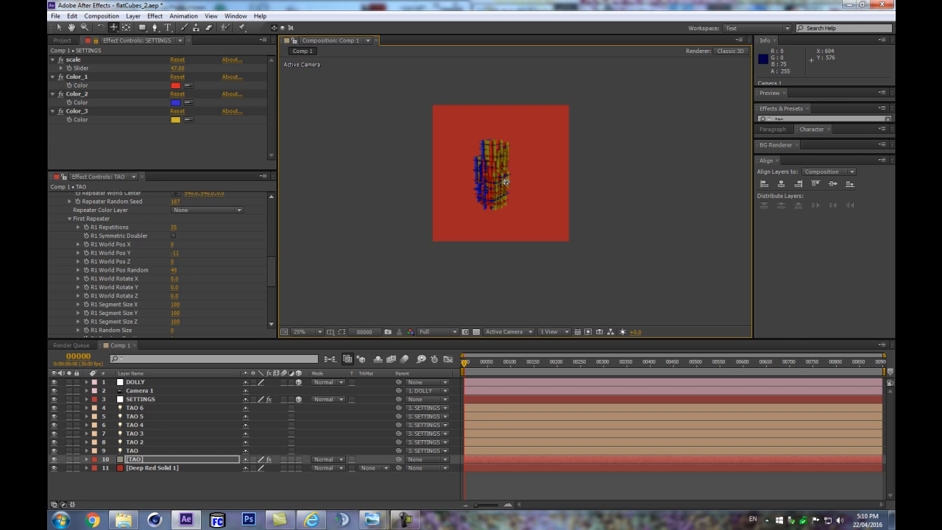
scroll(570, 213, up, 1)
scroll(640, 208, up, 1)
scroll(635, 206, down, 1)
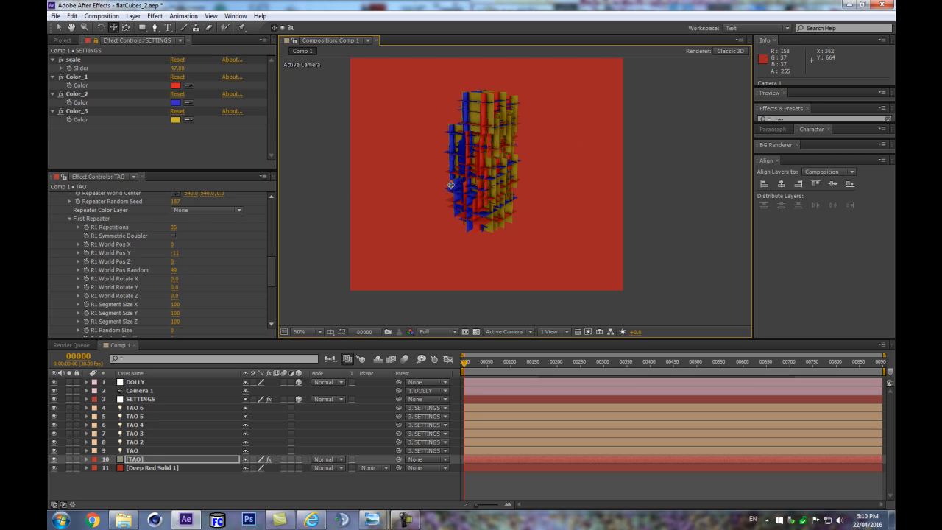
scroll(606, 196, up, 1)
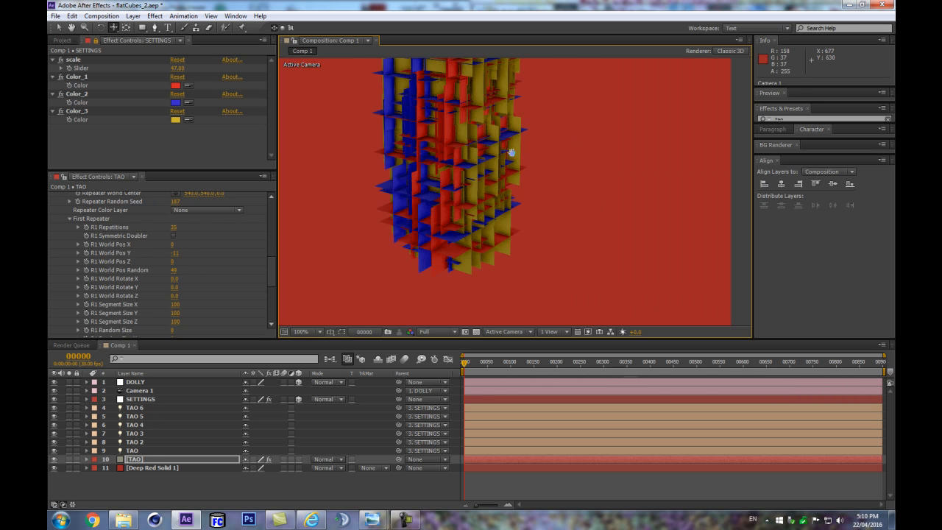
drag(512, 152, 585, 221)
scroll(595, 212, down, 1)
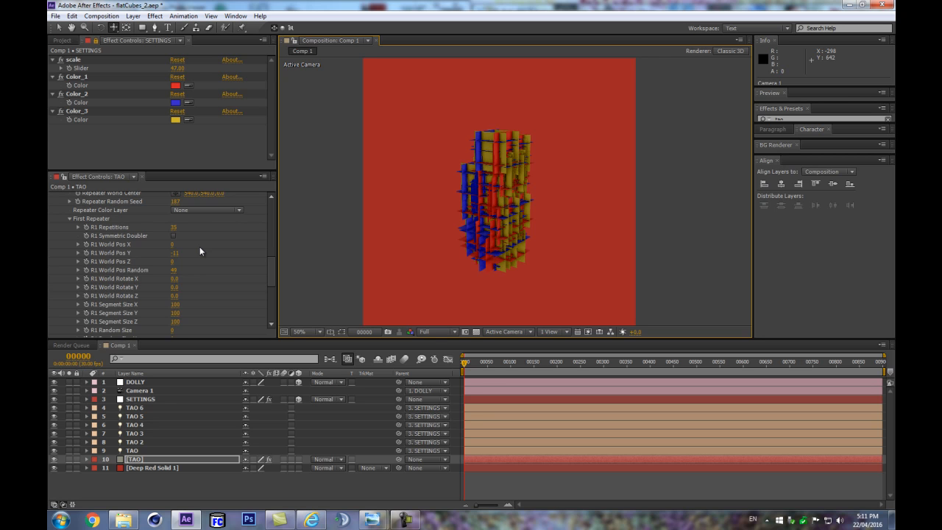
Step: Set the second repeater to 6 repetitions, turn off R2 Symmetric Doubler and set R2 World Pos Y to 0
scroll(199, 250, down, 5)
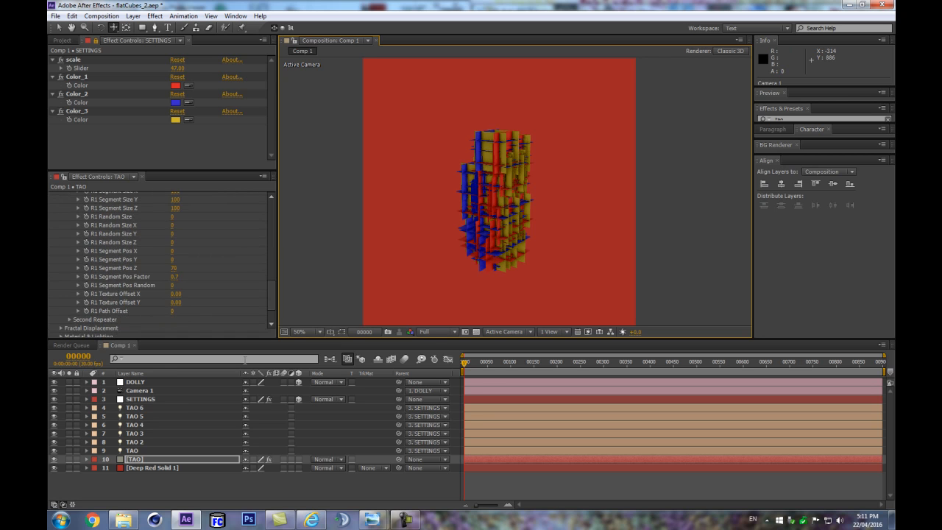
scroll(100, 274, down, 2)
click(69, 280)
scroll(118, 259, down, 4)
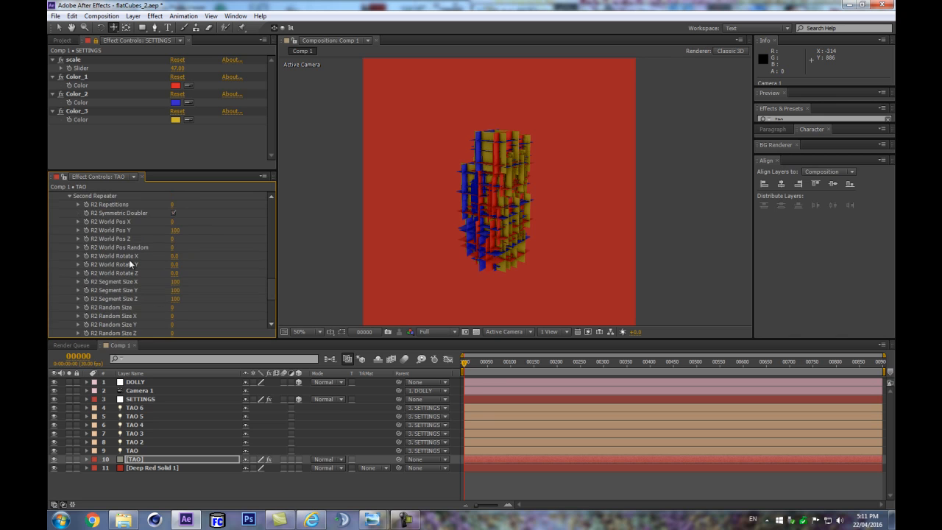
click(173, 231)
text(100)
key(Return)
scroll(78, 241, up, 1)
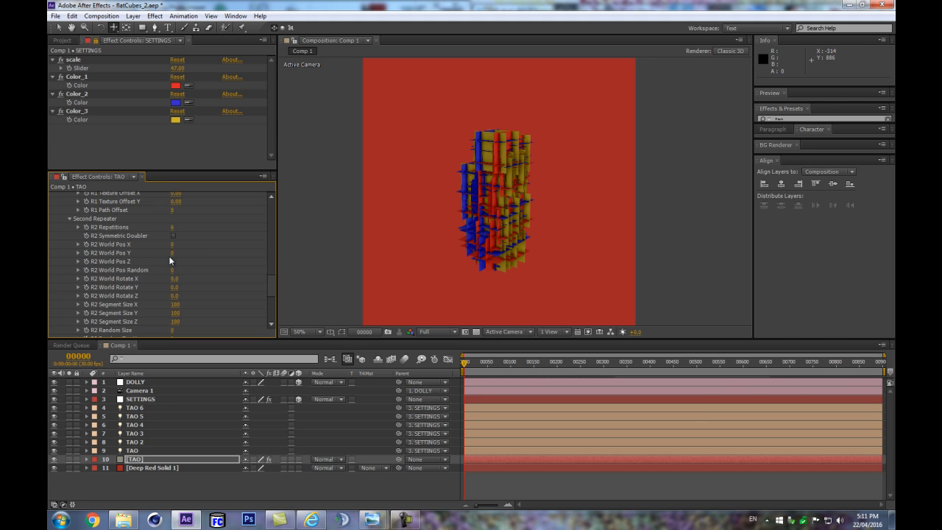
scroll(210, 288, down, 1)
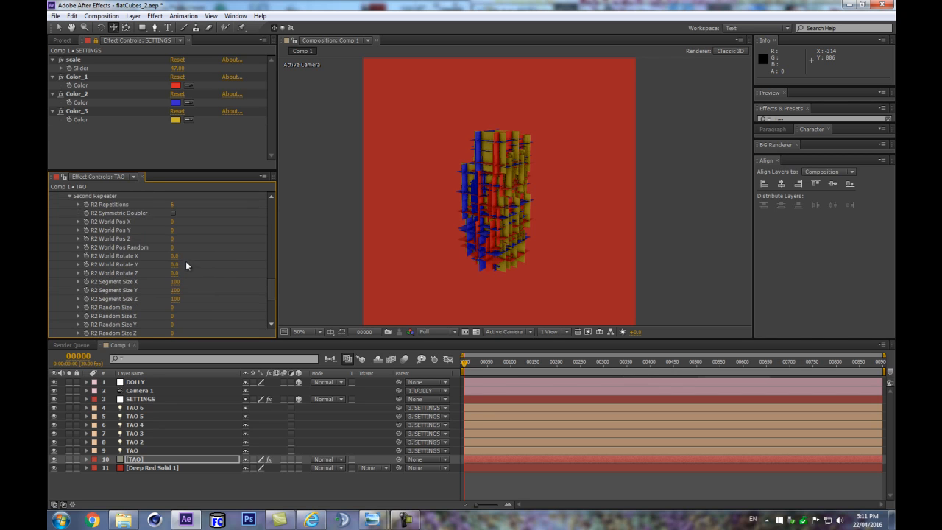
Step: Try spreading the column copies sideways with R2 World Pos X at about 390, and undo it
scroll(184, 262, up, 2)
drag(172, 267, 328, 224)
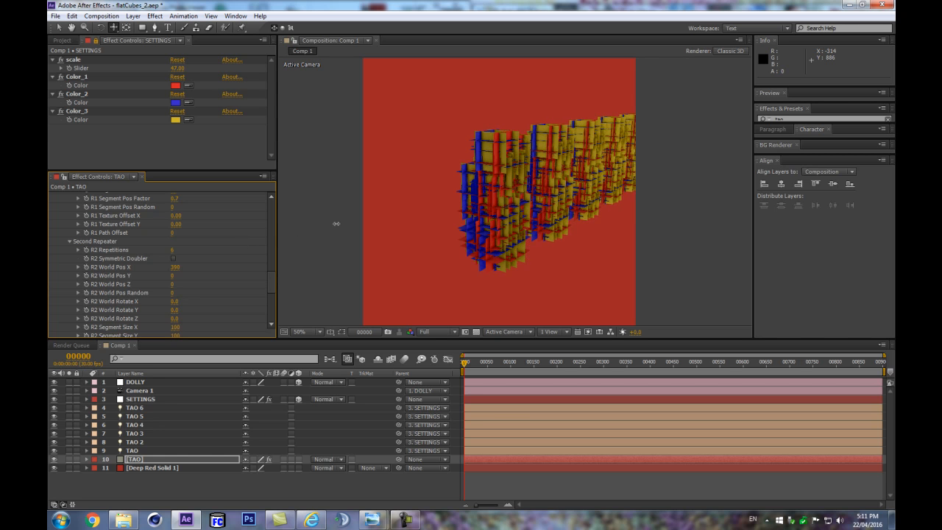
key(ctrl+z)
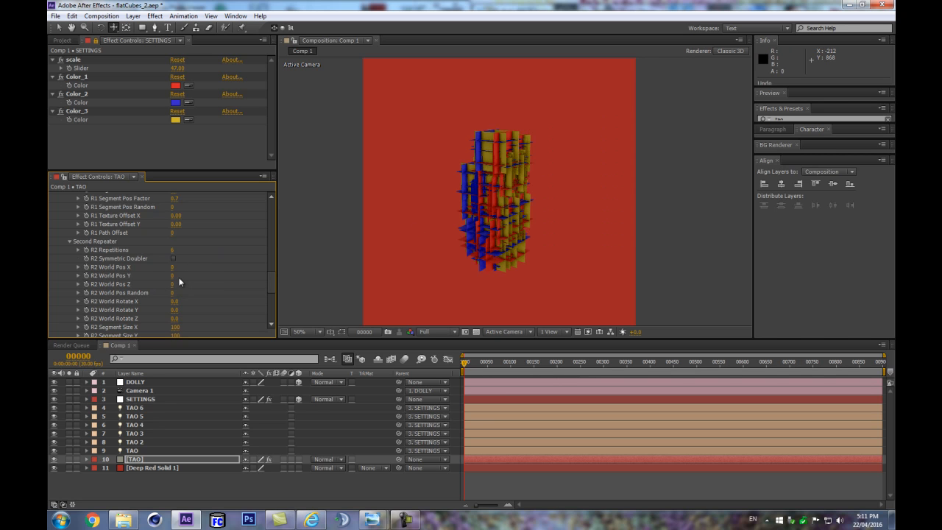
Step: Set R2 World Pos Y to about -80 and R2 Segment Size X, Y and Z to 80 each
drag(172, 278, 125, 276)
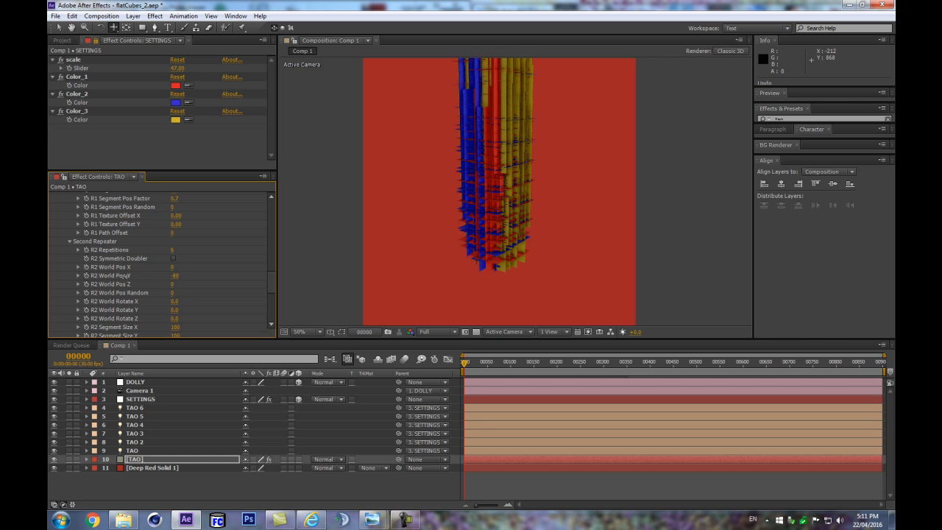
scroll(157, 300, down, 1)
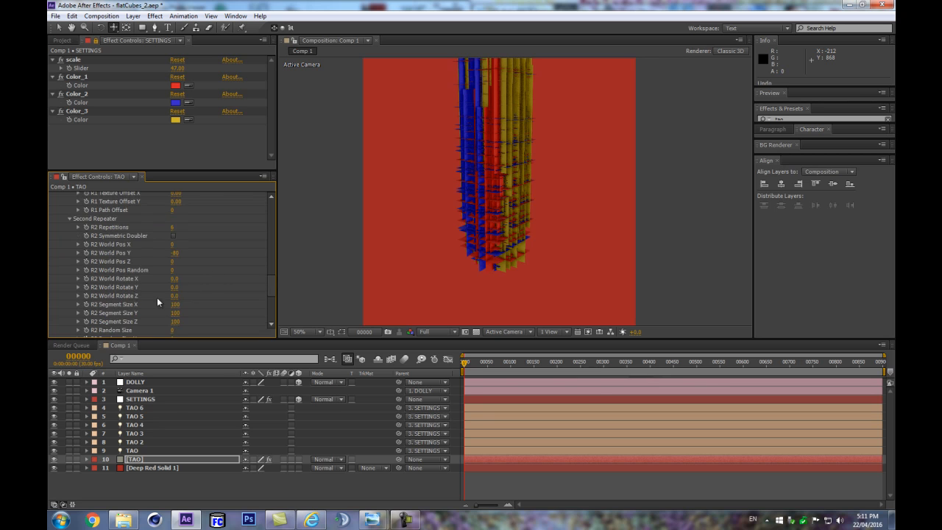
scroll(210, 295, down, 1)
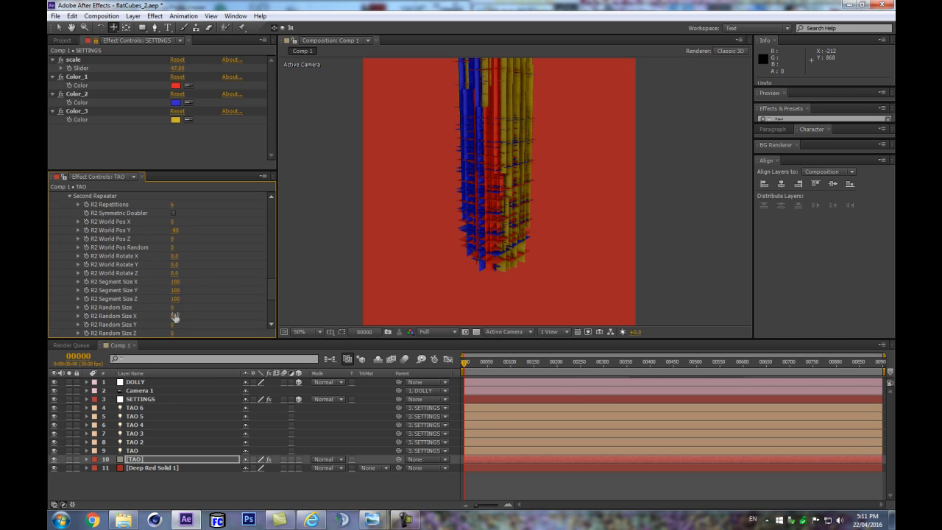
click(175, 281)
text(80)
click(174, 291)
text(80)
click(175, 300)
text(80)
key(Return)
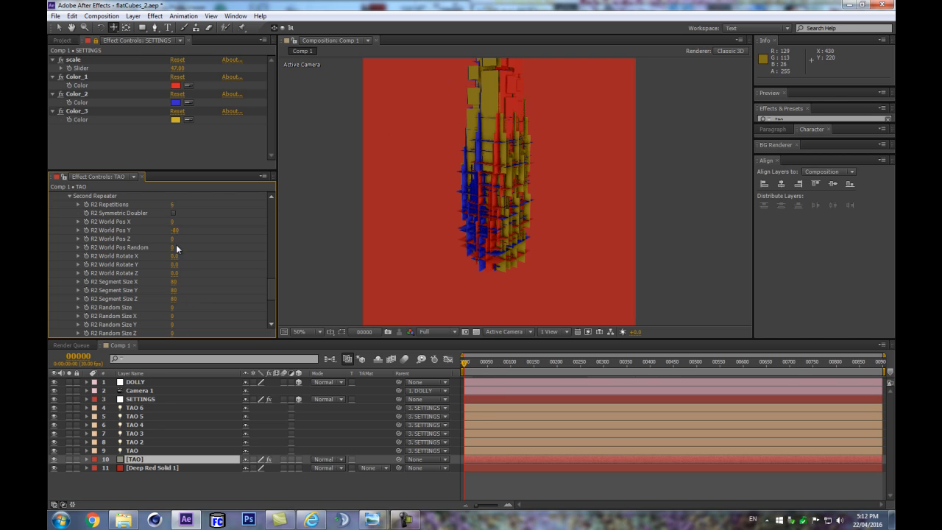
Step: Change R2 World Pos Y to about -40 and check the tapered top of the tower up close
drag(174, 230, 190, 228)
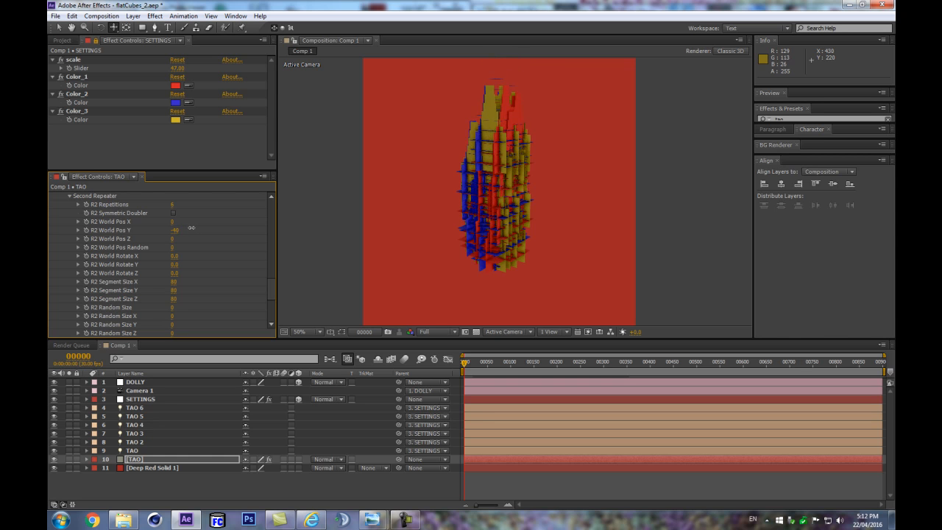
scroll(426, 153, up, 1)
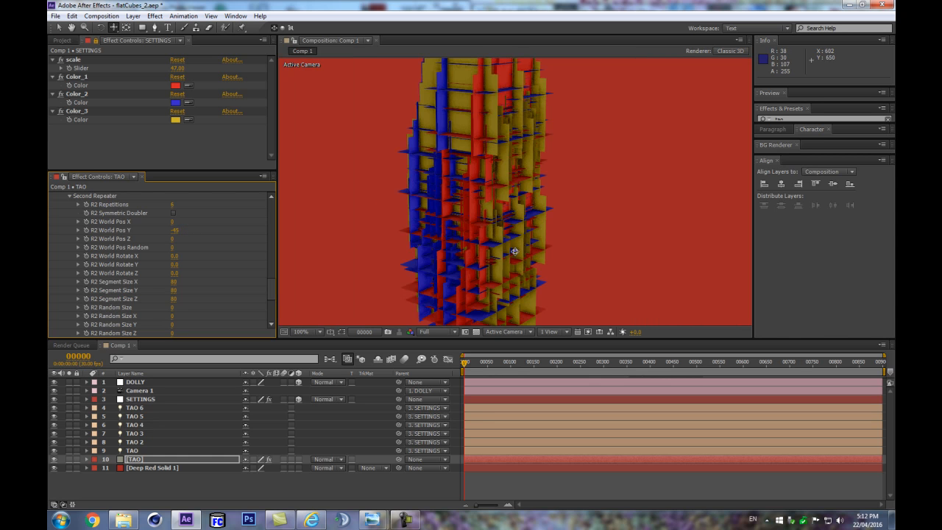
drag(593, 112, 612, 284)
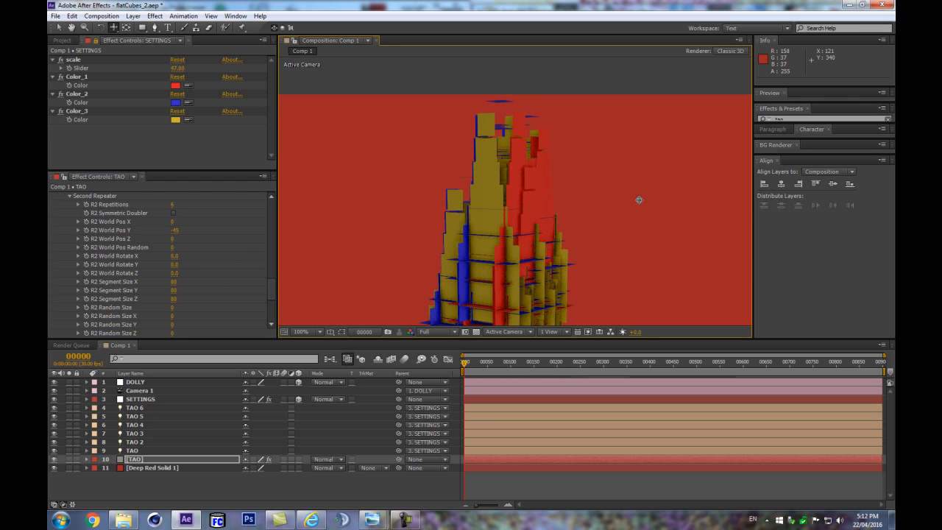
Step: Raise R2 World Pos Z to 44 so the upper copies shift in depth
drag(173, 238, 189, 234)
scroll(532, 287, down, 2)
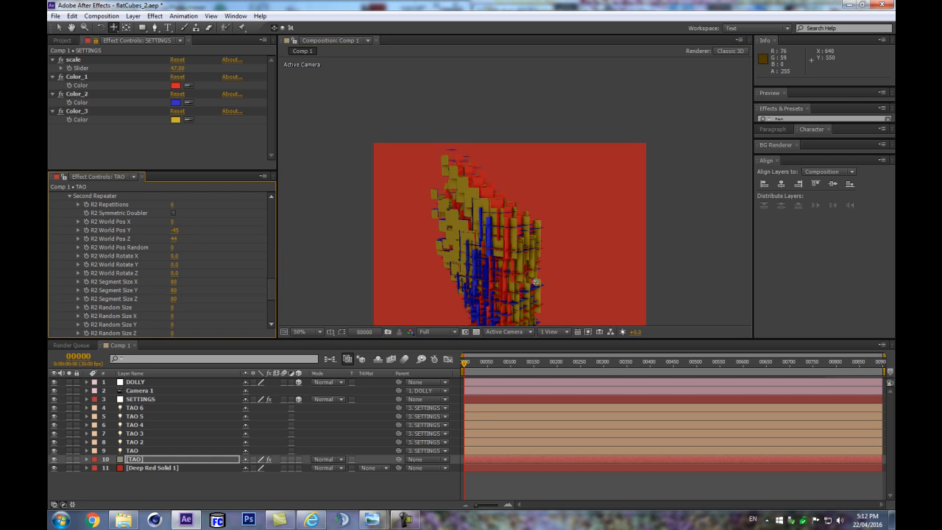
Step: Undo the last R2 World Pos Z change, and set R2 Segment Size Z to 100 and R2 Segment Size Y to 50
scroll(532, 287, down, 2)
scroll(532, 287, up, 1)
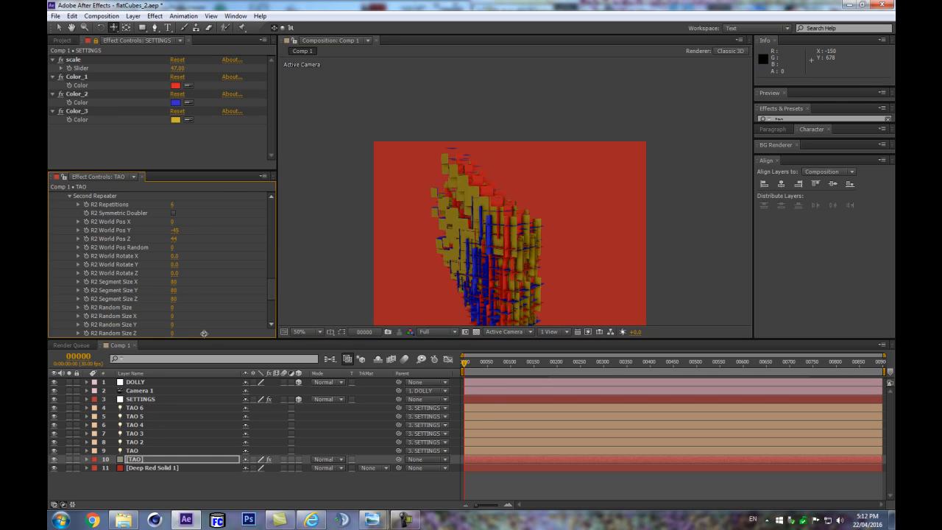
scroll(185, 290, down, 2)
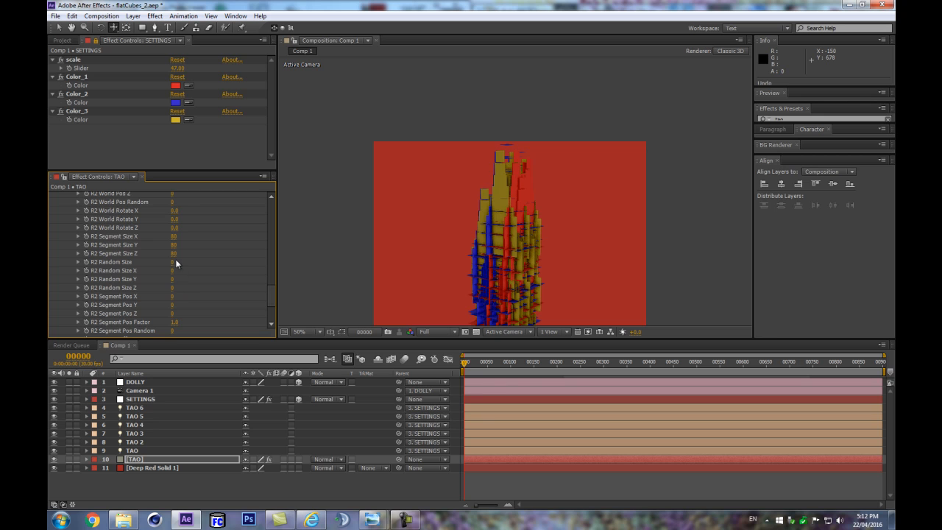
drag(165, 252, 149, 253)
click(174, 253)
text(100)
key(Return)
click(174, 244)
text(50)
key(Return)
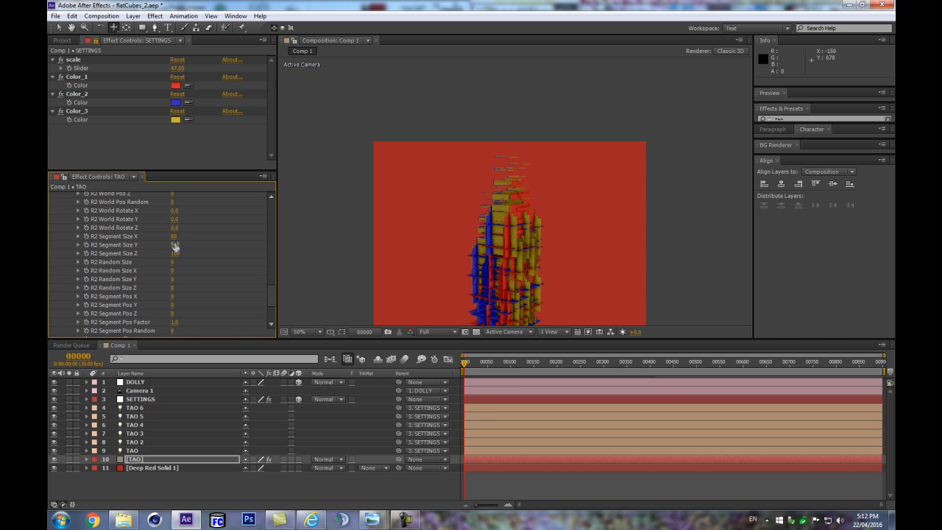
Step: Shift Camera 1 so the tower sits lower in the frame, and enlarge the composition view for a closer look
key(slash)
drag(340, 284, 326, 213)
click(446, 224)
scroll(448, 224, down, 1)
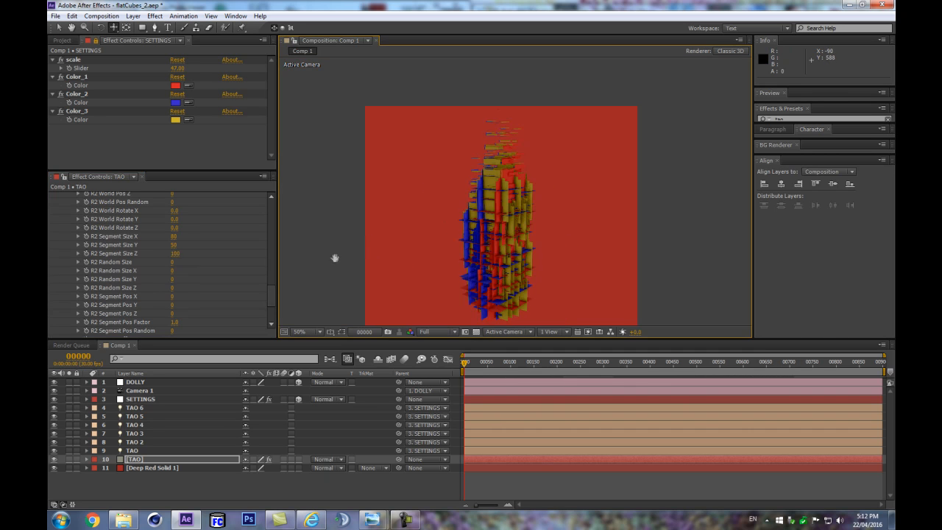
drag(335, 257, 337, 229)
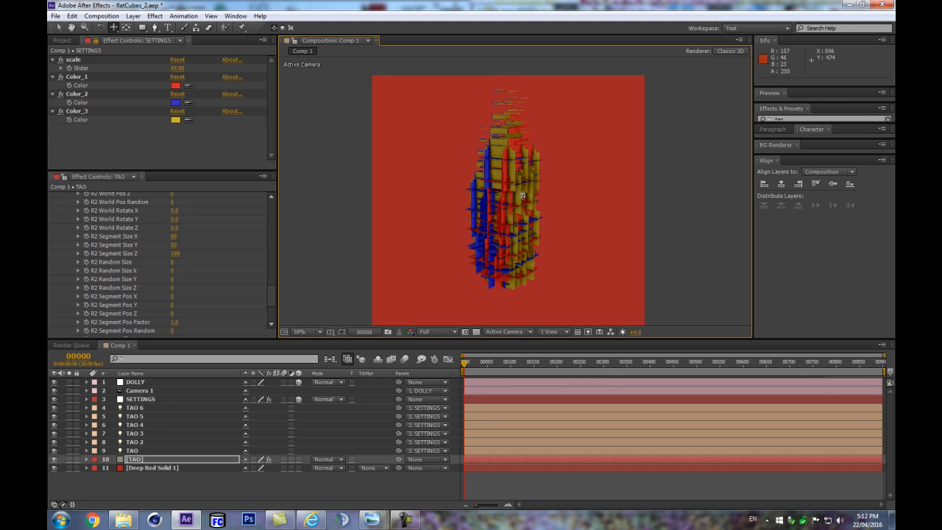
drag(522, 195, 529, 216)
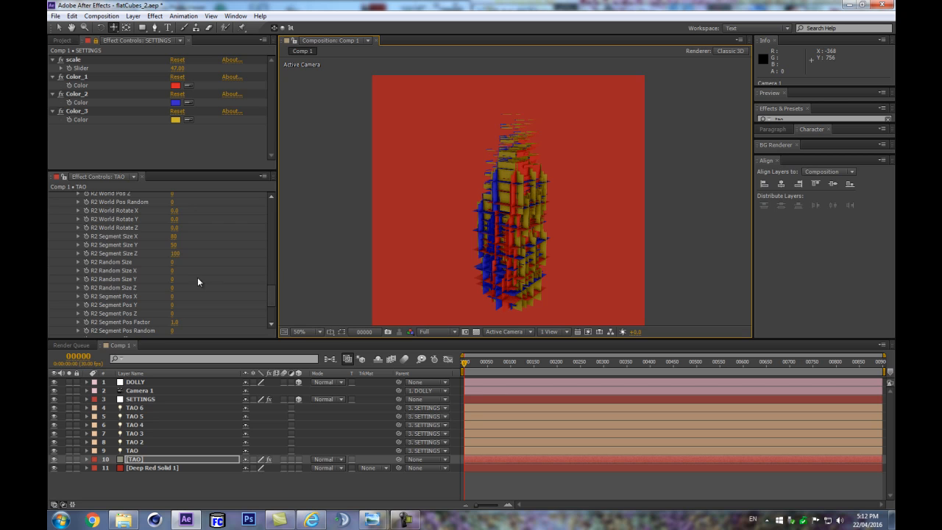
scroll(442, 277, up, 1)
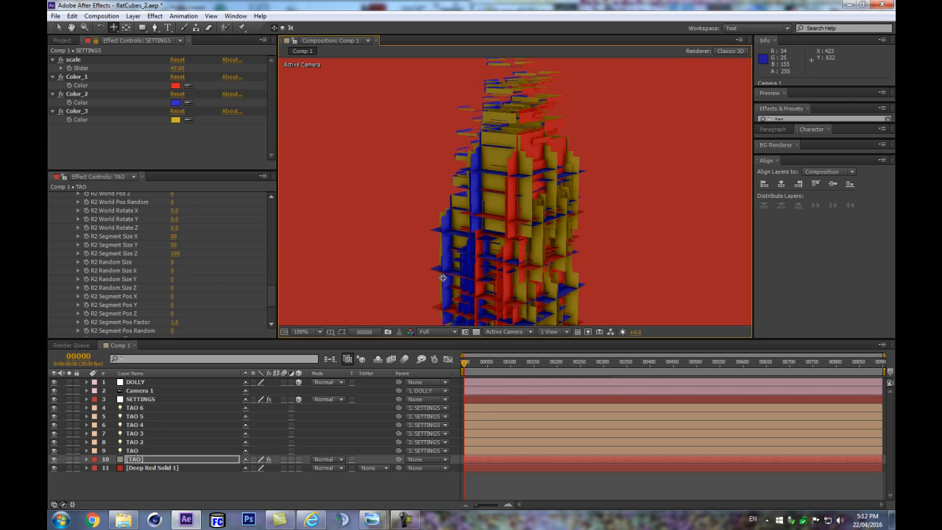
drag(455, 340, 454, 413)
drag(391, 327, 390, 256)
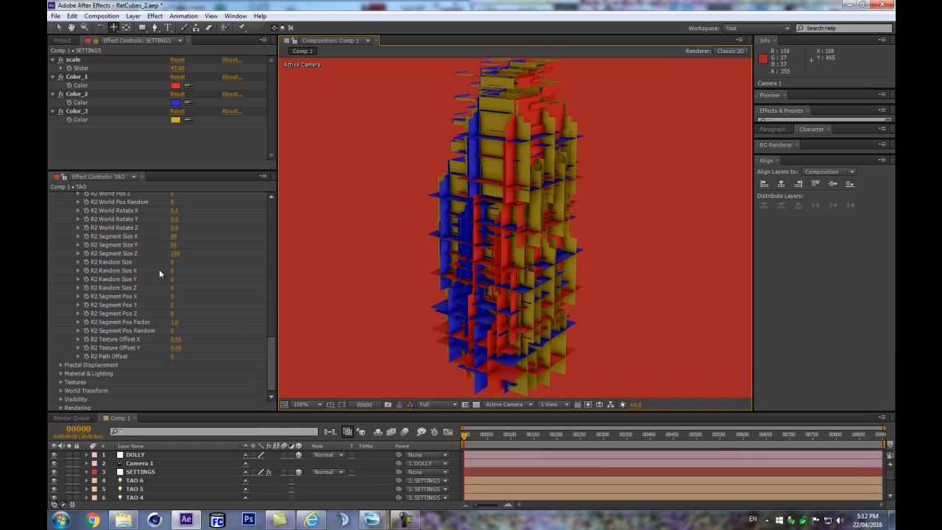
Step: Raise R2 Random Size to about 86 and R2 Random Size Y to about 63
scroll(175, 311, up, 2)
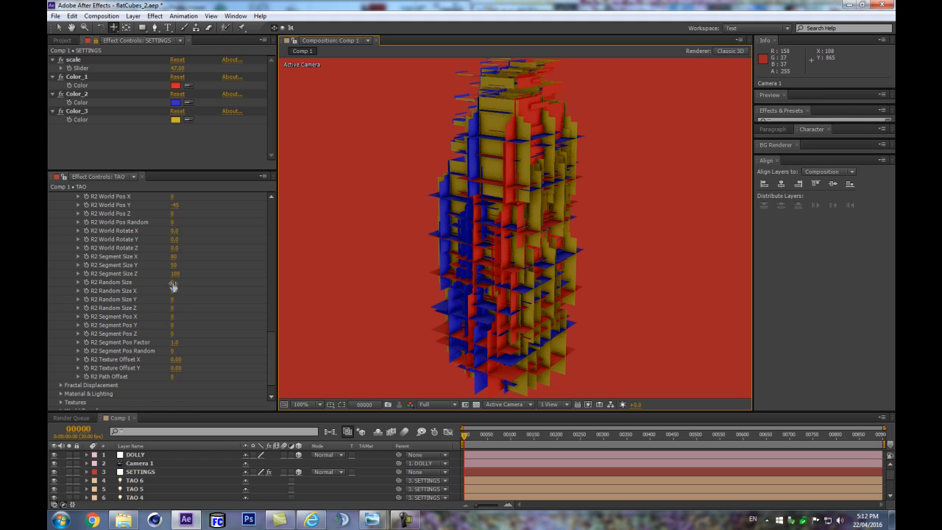
drag(173, 285, 226, 270)
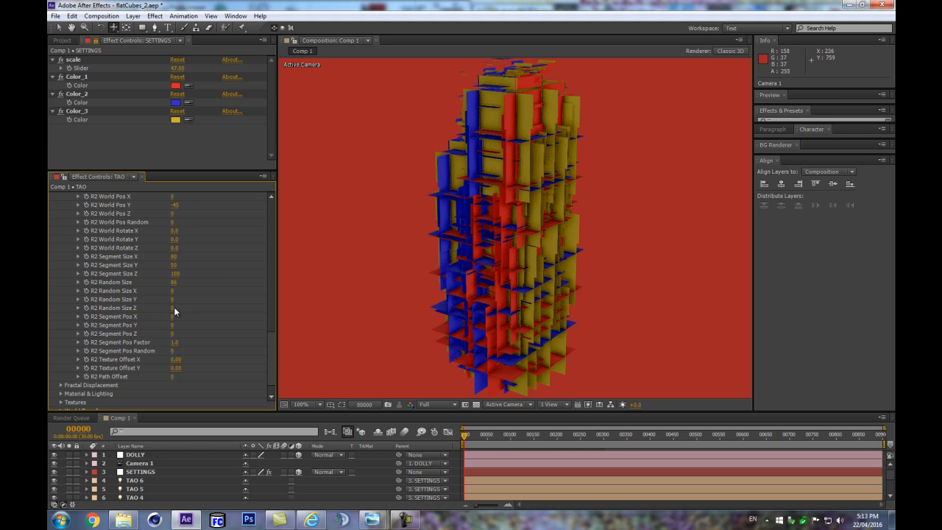
drag(172, 299, 234, 282)
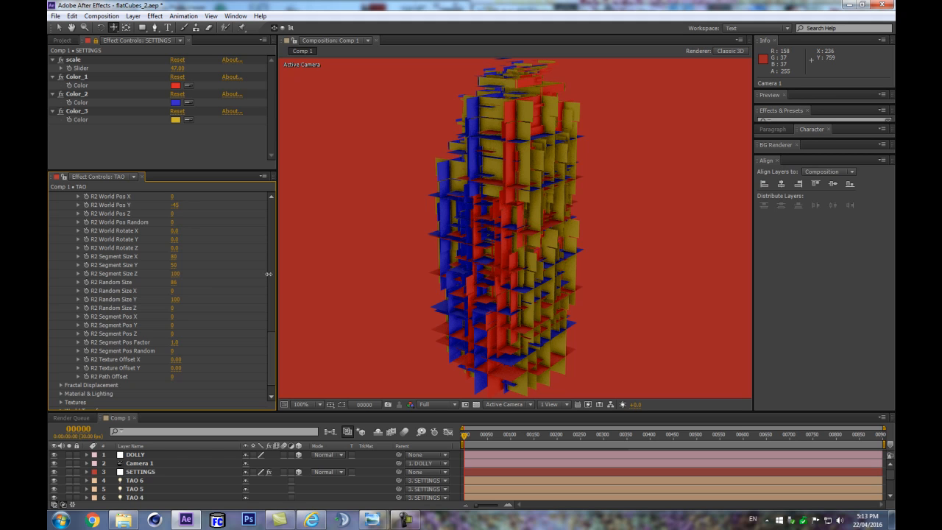
drag(273, 269, 247, 271)
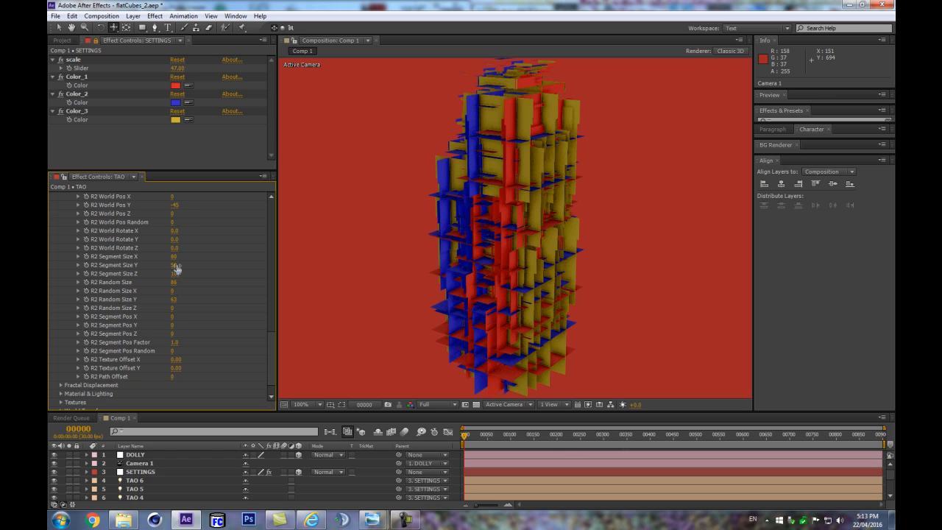
Step: Set R2 Segment Size Y and X to 100 each, and inspect the whole tower
click(175, 265)
text(100)
key(Return)
click(173, 256)
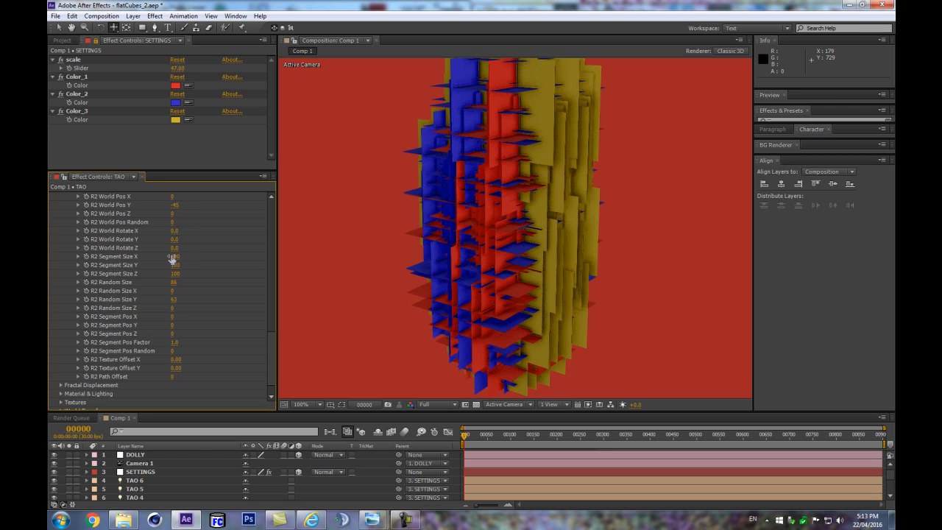
key(comma)
key(comma)
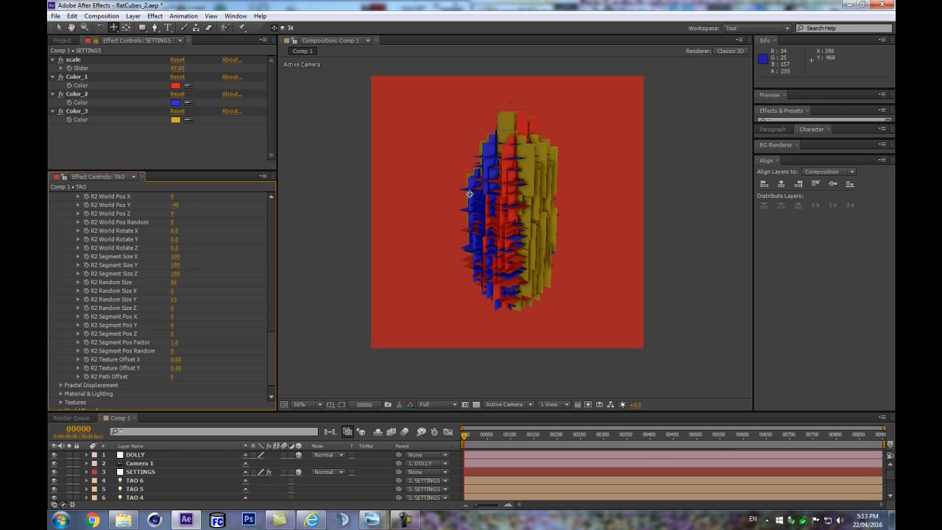
key(period)
key(period)
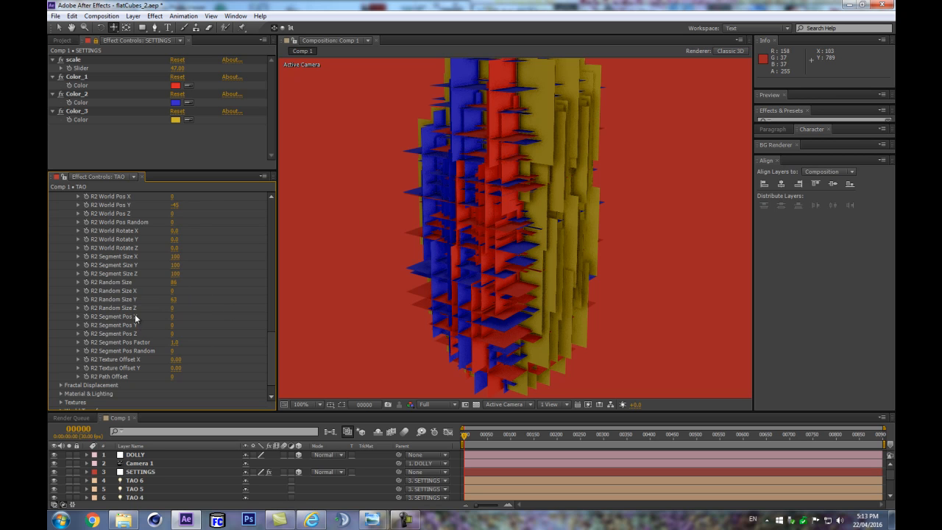
Step: Try R2 Segment Pos X at about 40 and R2 Random Size Y at 100, and undo both changes
scroll(605, 203, down, 1)
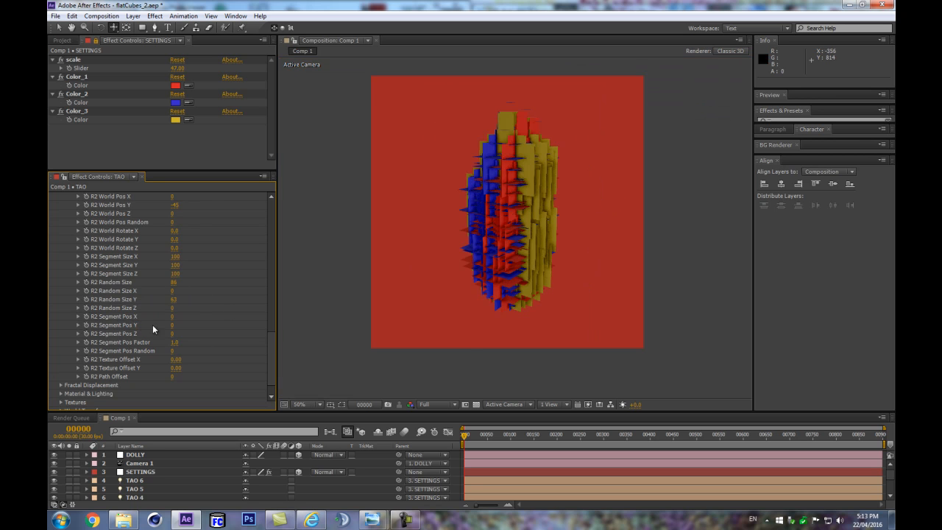
scroll(475, 284, up, 1)
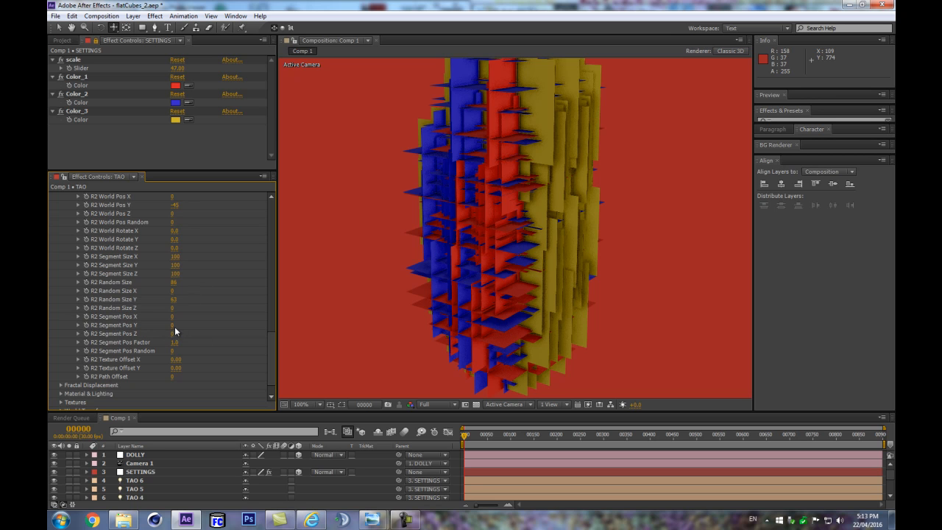
drag(173, 317, 208, 312)
drag(209, 311, 193, 314)
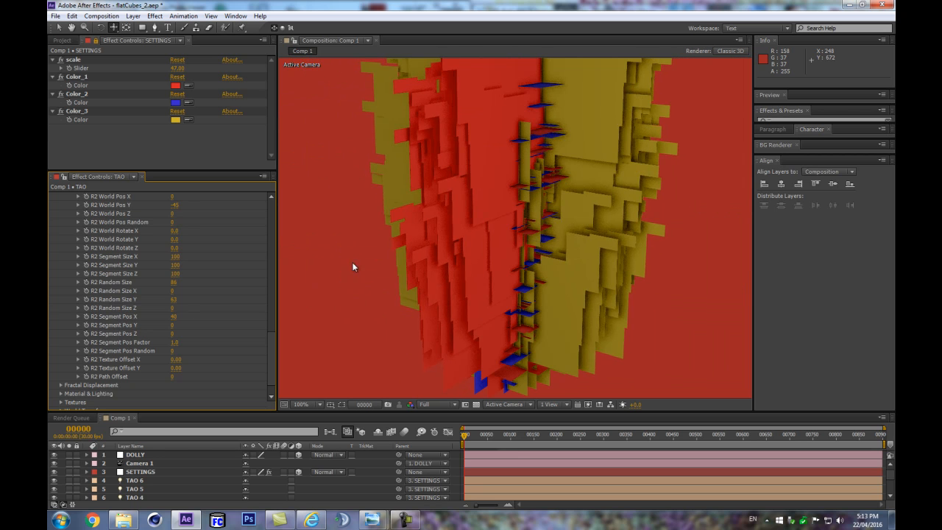
key(ctrl+z)
drag(172, 300, 255, 281)
key(ctrl+z)
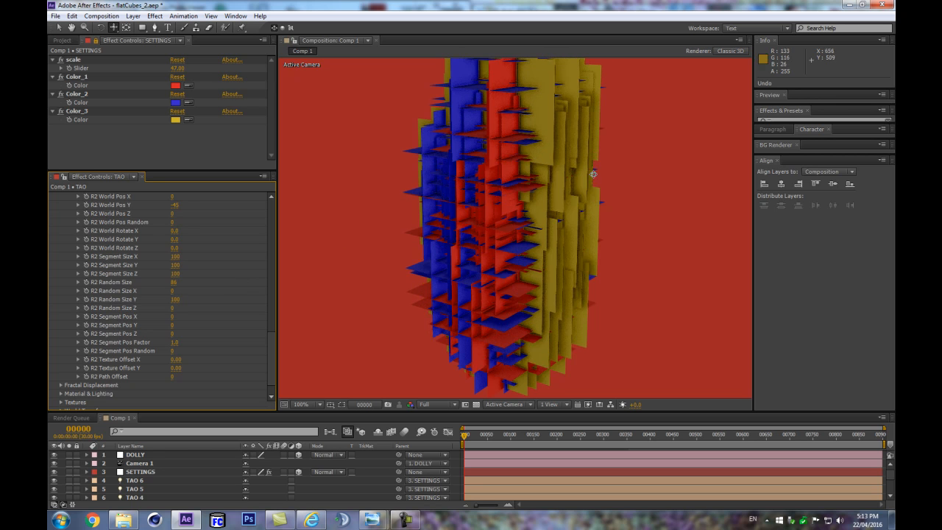
Step: Check the tower in full and nudge Camera 1 so the tower moves slightly up in the frame
scroll(585, 181, down, 2)
scroll(585, 180, up, 1)
scroll(121, 366, up, 1)
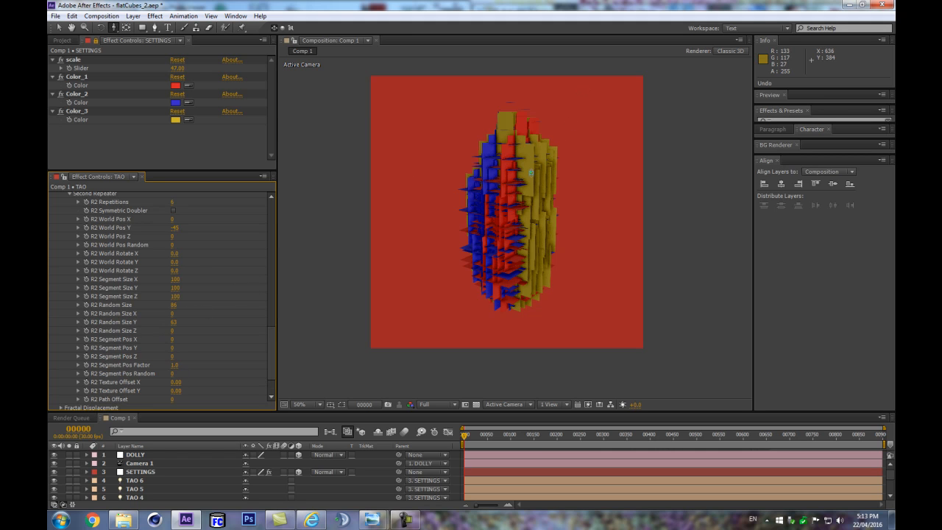
key(c)
key(c)
drag(499, 190, 496, 186)
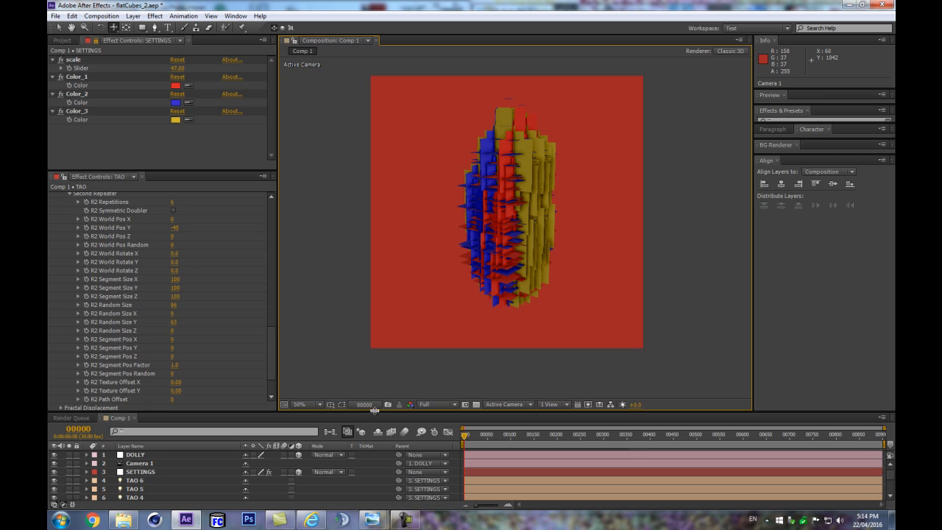
Step: Change Camera 1's lens preset to 24mm in its camera settings
drag(364, 413, 358, 328)
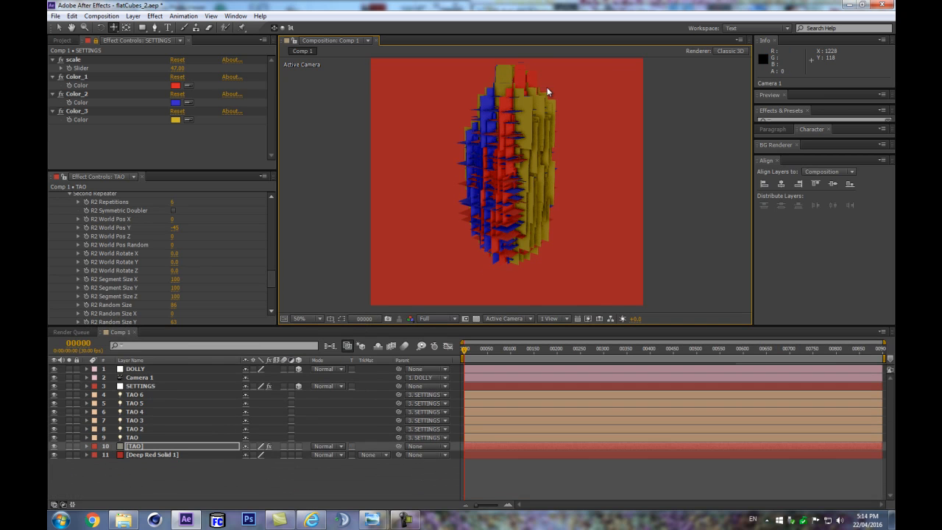
click(137, 379)
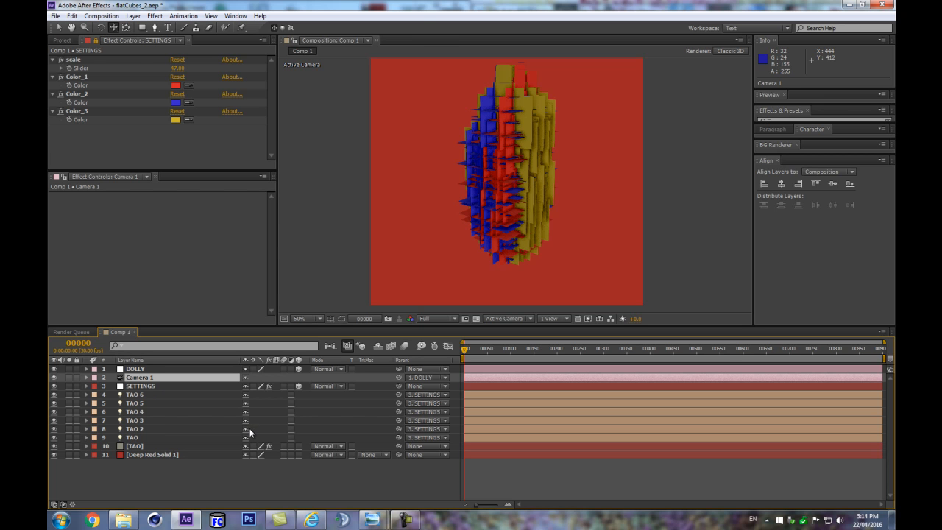
key(ctrl+shift+y)
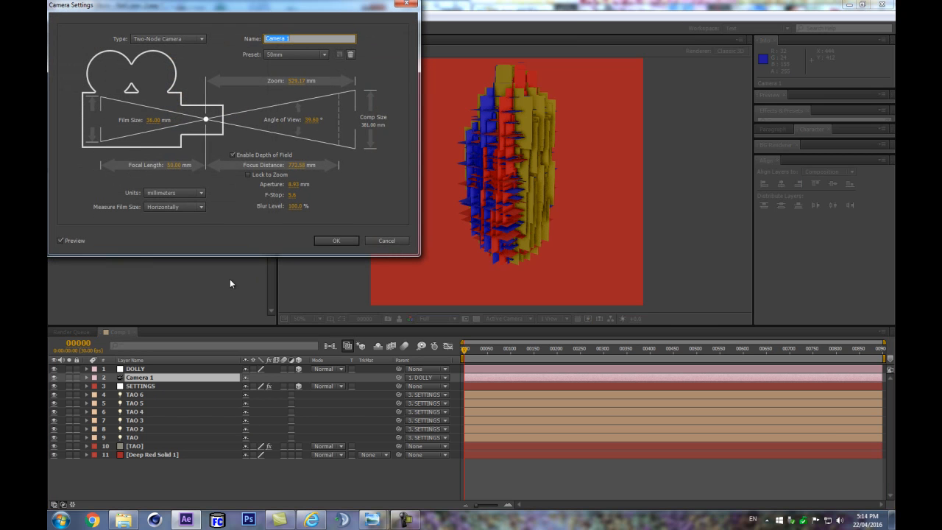
click(324, 55)
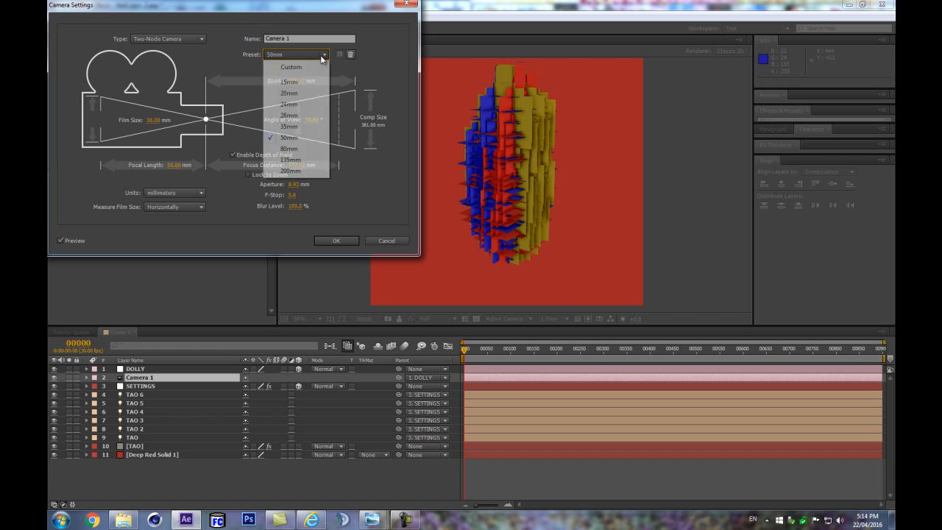
click(289, 104)
click(336, 241)
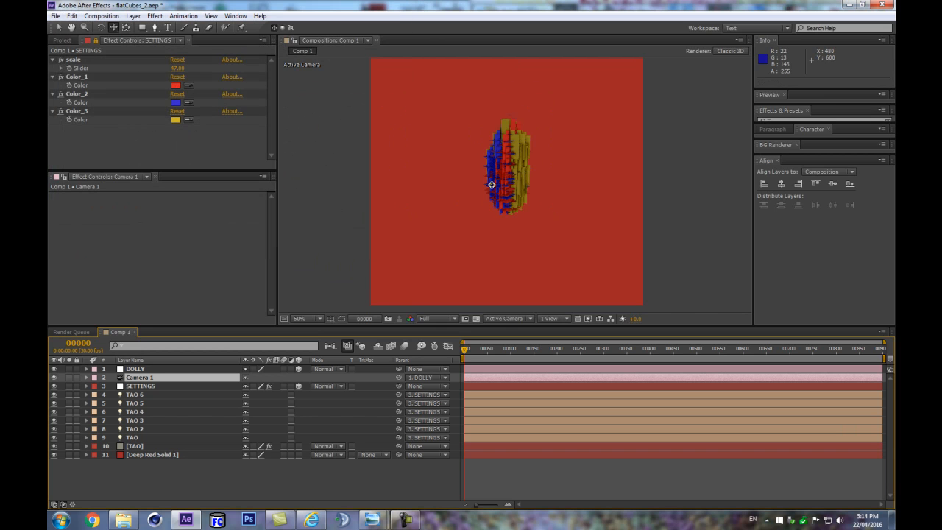
Step: Dolly Camera 1 in until the tower fills the frame, and shift the tower slightly down
key(c)
drag(502, 173, 496, 273)
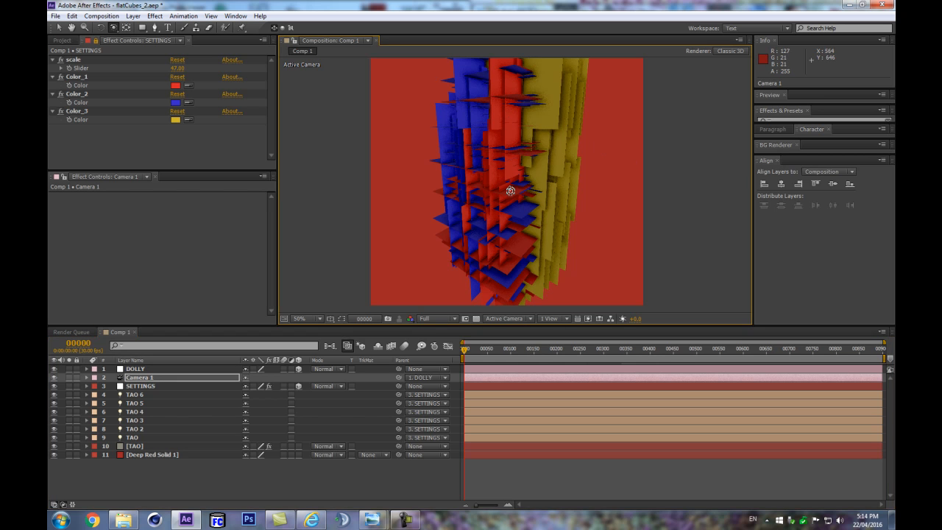
key(c)
drag(504, 188, 506, 200)
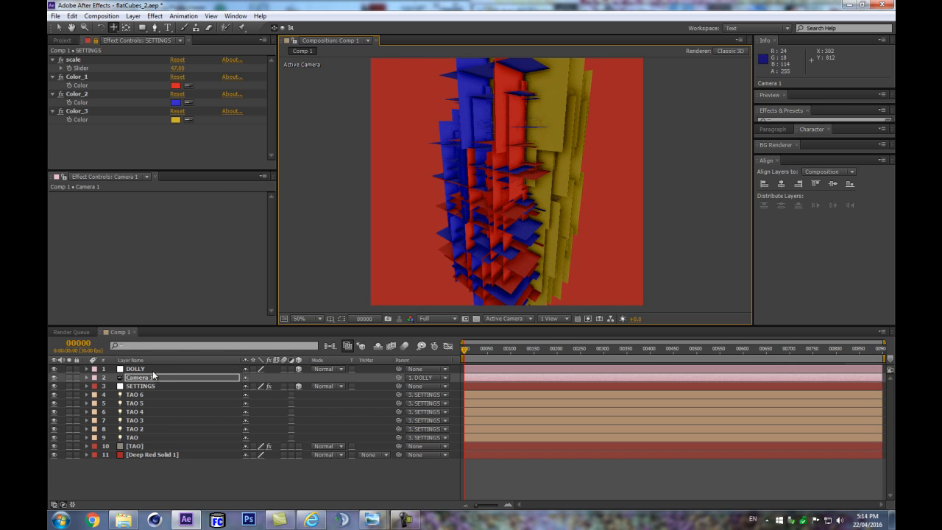
Step: Try changing Camera 1's Z Rotation, undo it, and collapse the camera's rotation properties
key(r)
mouse_move(255, 412)
mouse_down()
mouse_move(283, 409)
mouse_move(253, 415)
mouse_up()
key(ctrl+z)
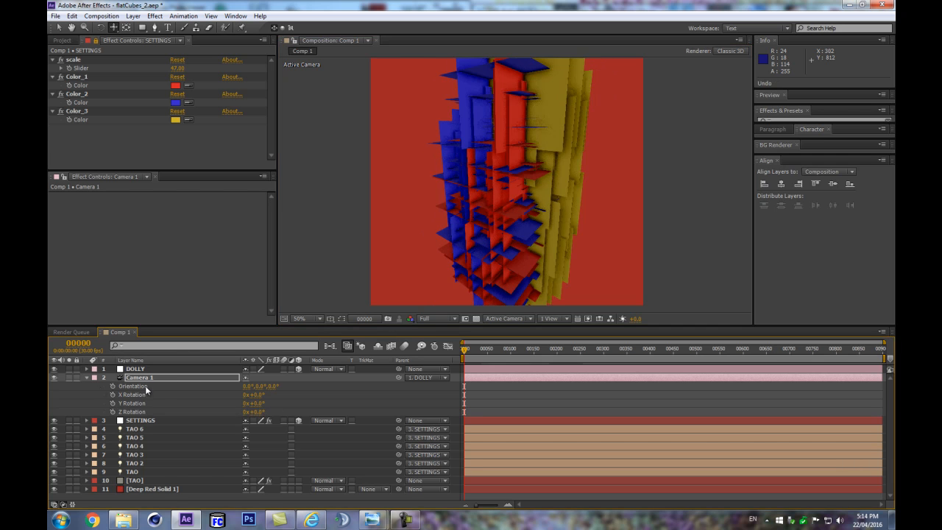
key(ctrl+a)
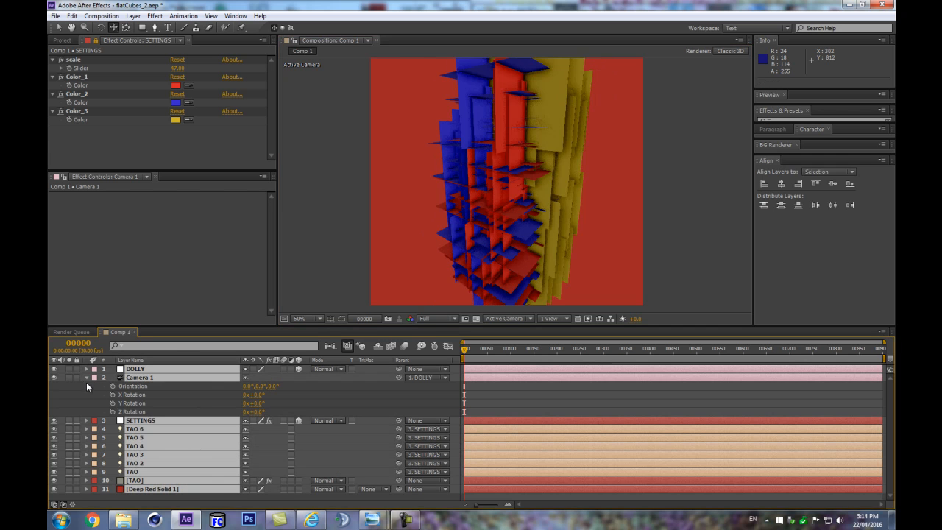
click(85, 378)
click(221, 479)
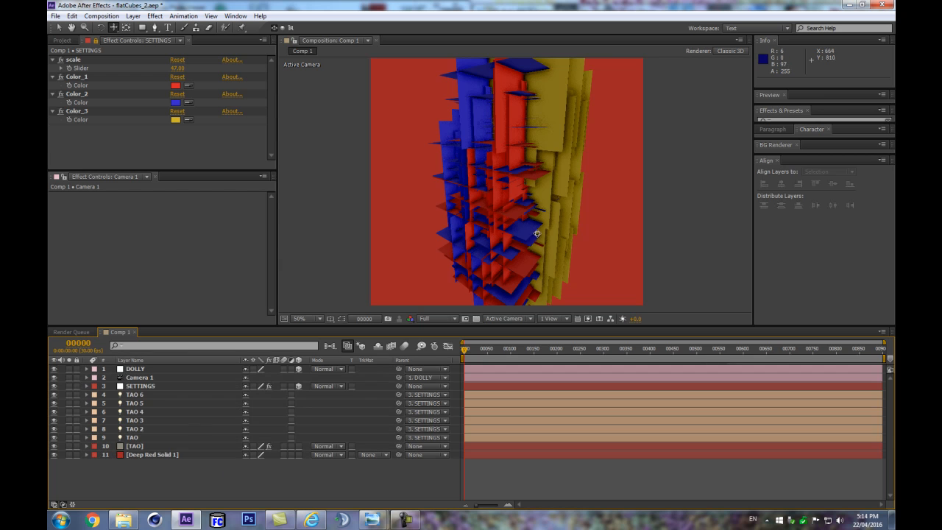
Step: Enlarge the composition viewer area by shrinking the timeline, keeping the whole Comp 1 frame in view
key(period)
drag(521, 324, 515, 385)
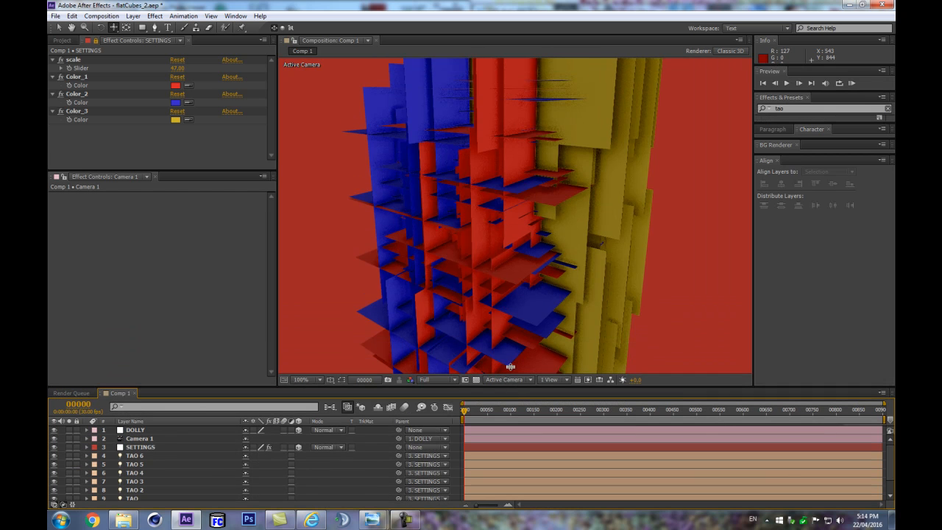
key(comma)
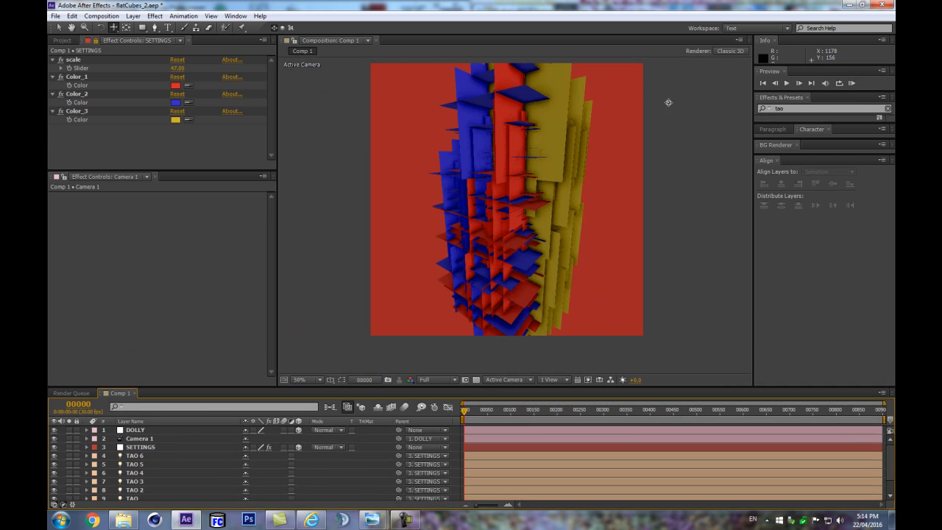
Step: Set the fog color in the TAO layer's Visibility settings to the red sampled from the composition's background
scroll(135, 480, down, 2)
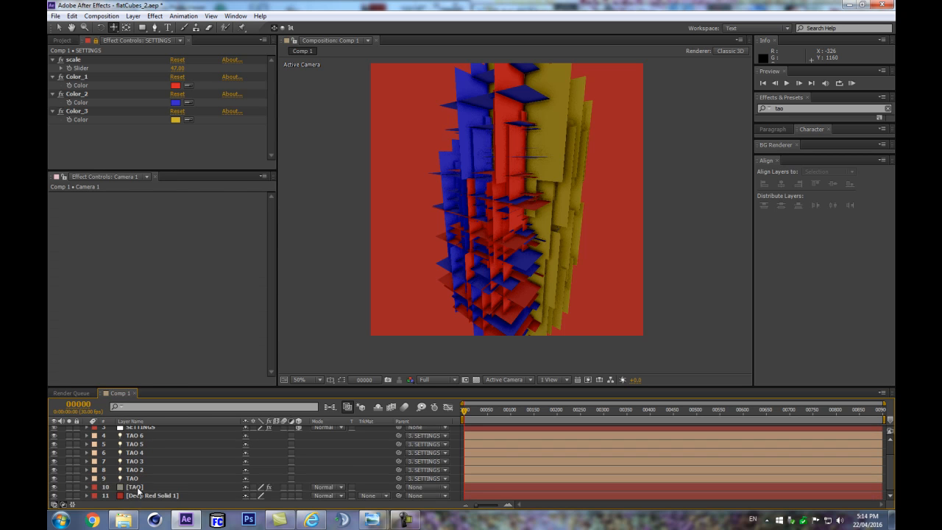
click(136, 487)
drag(272, 228, 271, 349)
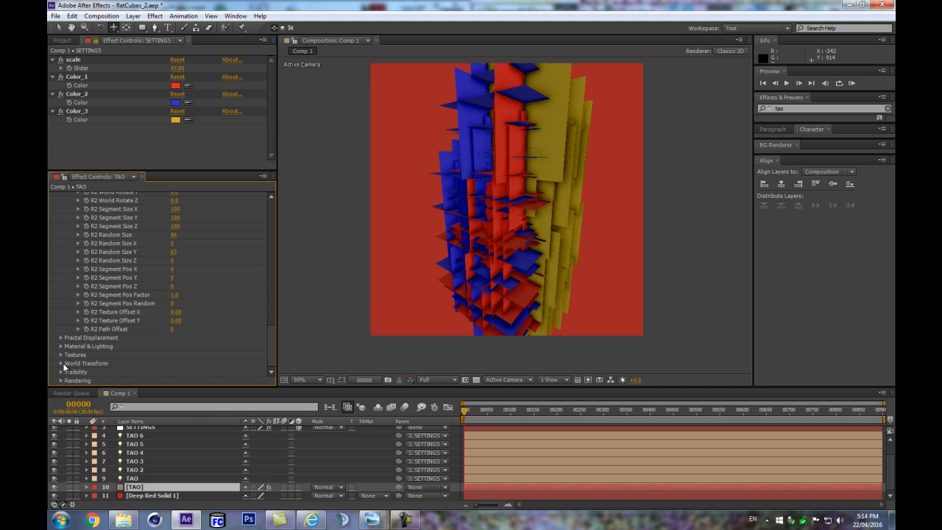
click(62, 372)
scroll(131, 366, down, 3)
click(187, 371)
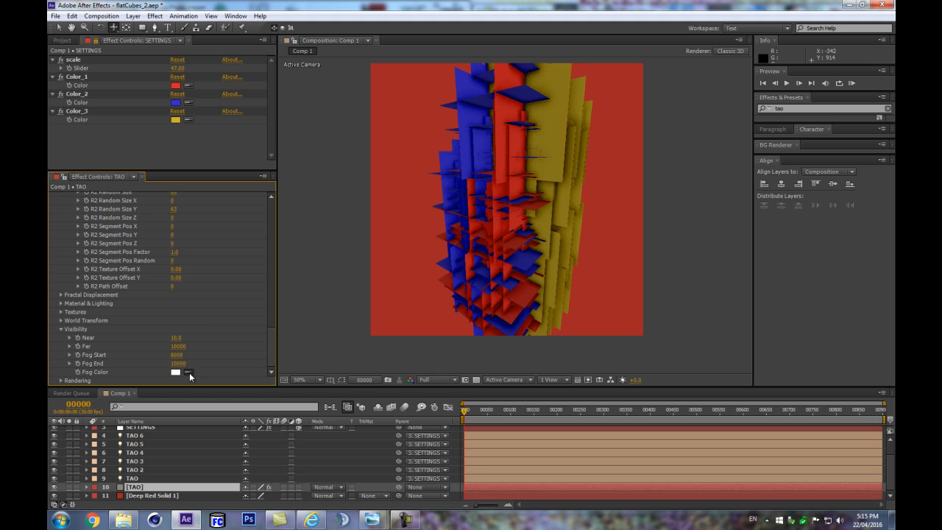
click(414, 207)
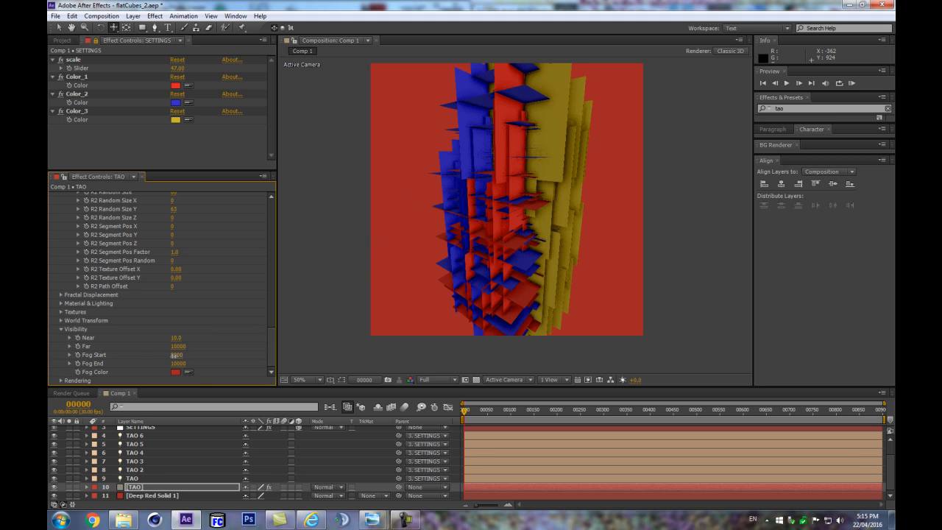
Step: Lower TAO's Fog Start to 150 and Fog End to 1050 and check the tower's fade up close
drag(178, 355, 121, 364)
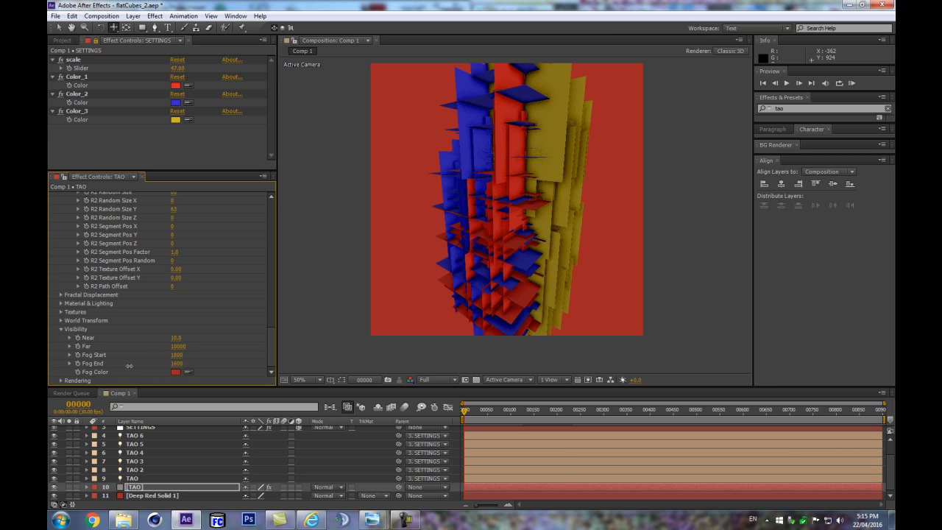
drag(179, 355, 139, 355)
drag(173, 365, 142, 367)
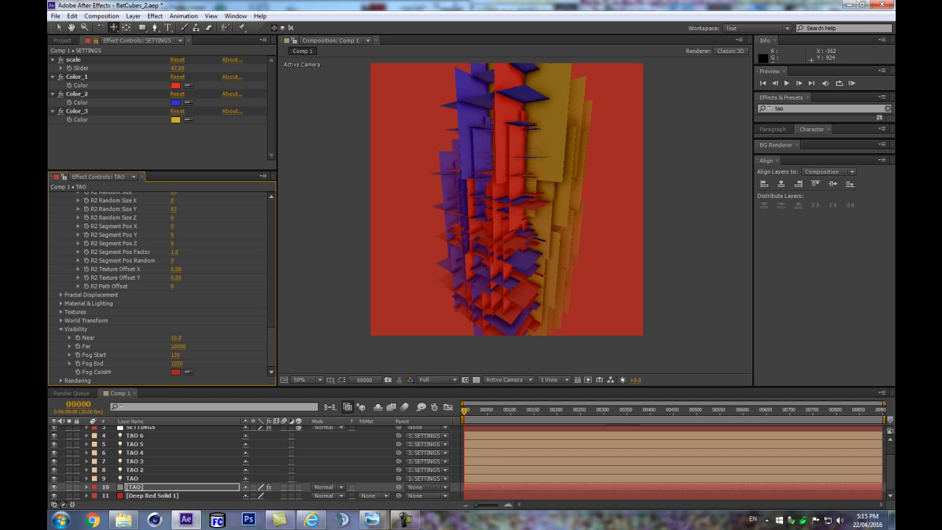
key(period)
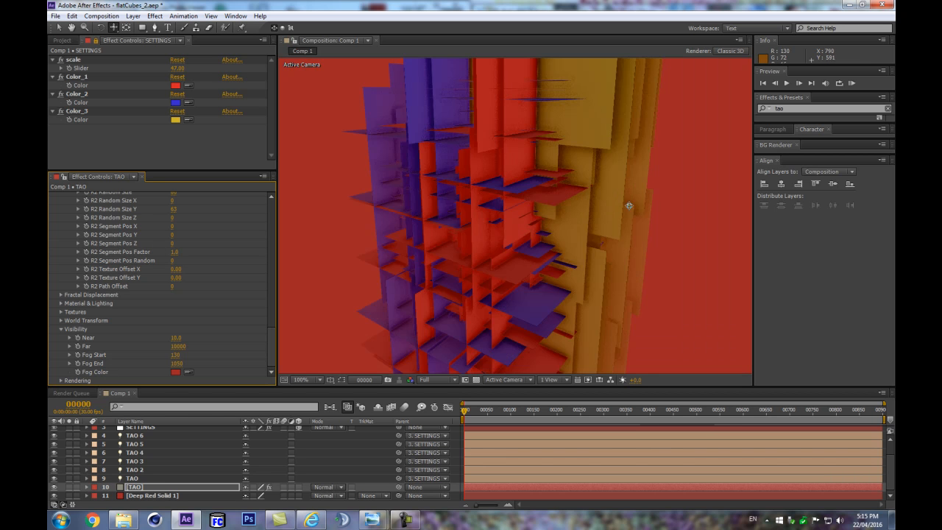
key(comma)
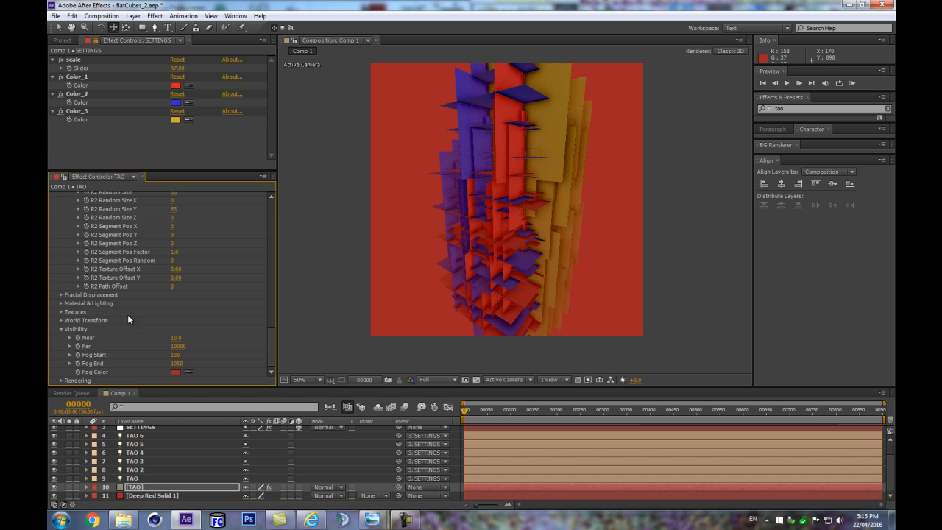
Step: Set Supersample to 16x in TAO's Rendering settings and inspect the tower's edges up close
click(61, 381)
scroll(175, 299, down, 5)
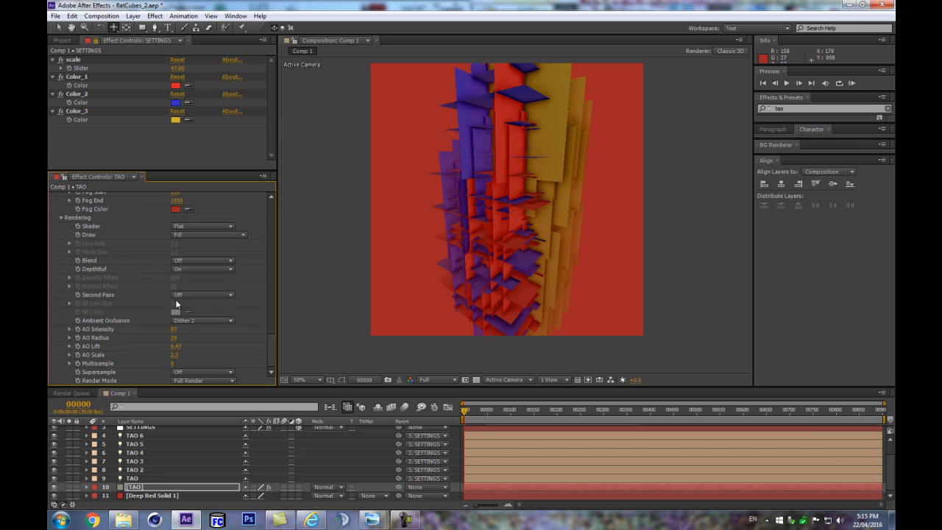
key(period)
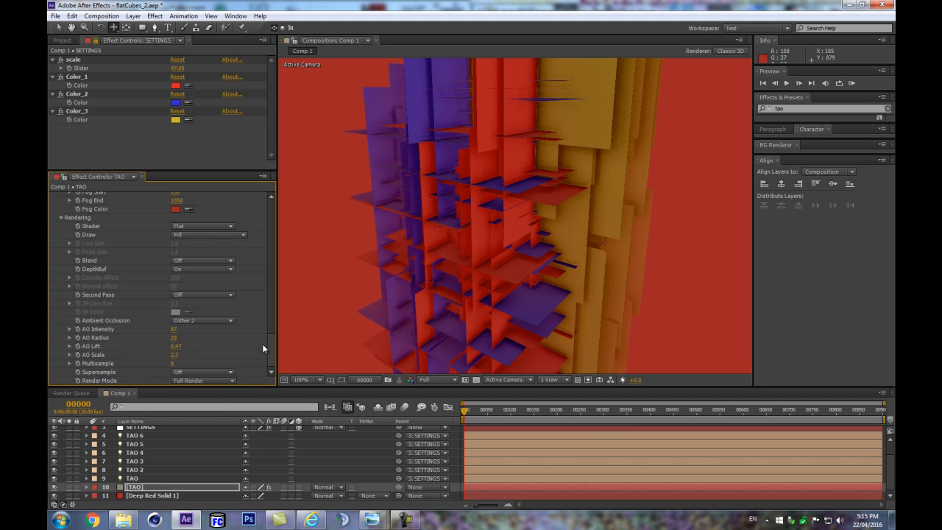
click(199, 372)
click(202, 425)
drag(542, 244, 557, 280)
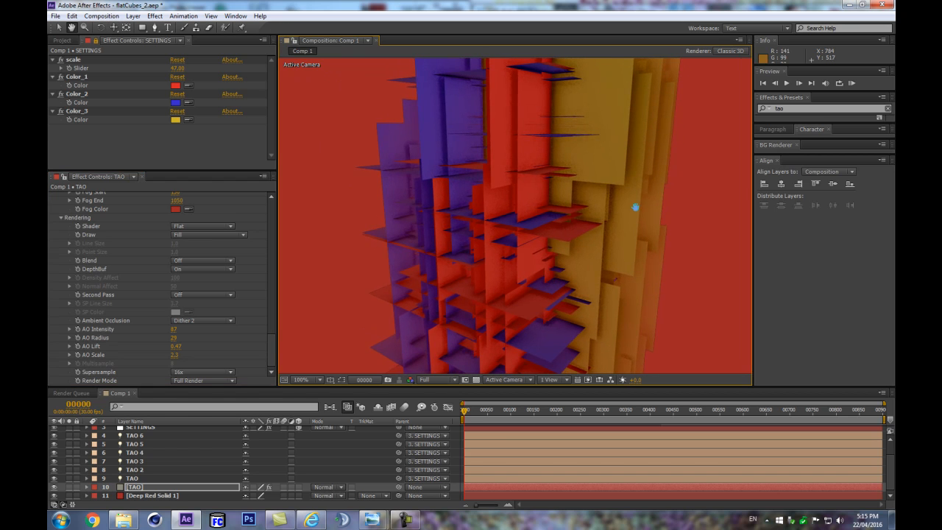
scroll(599, 194, down, 2)
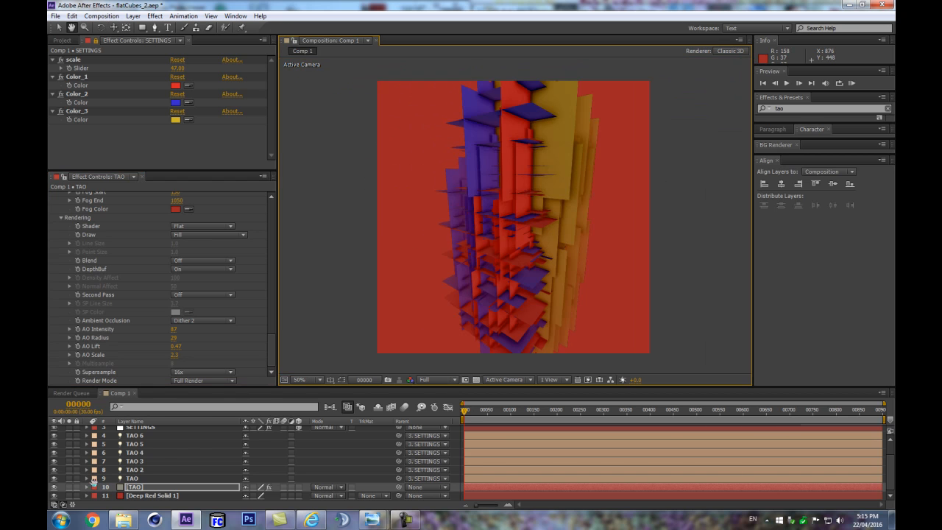
scroll(153, 462, up, 2)
scroll(119, 461, down, 2)
Step: Try Graffiti Ruins as the built-in environment of TAO's Image Based Lighting and settle on Church Interior
drag(271, 346, 272, 203)
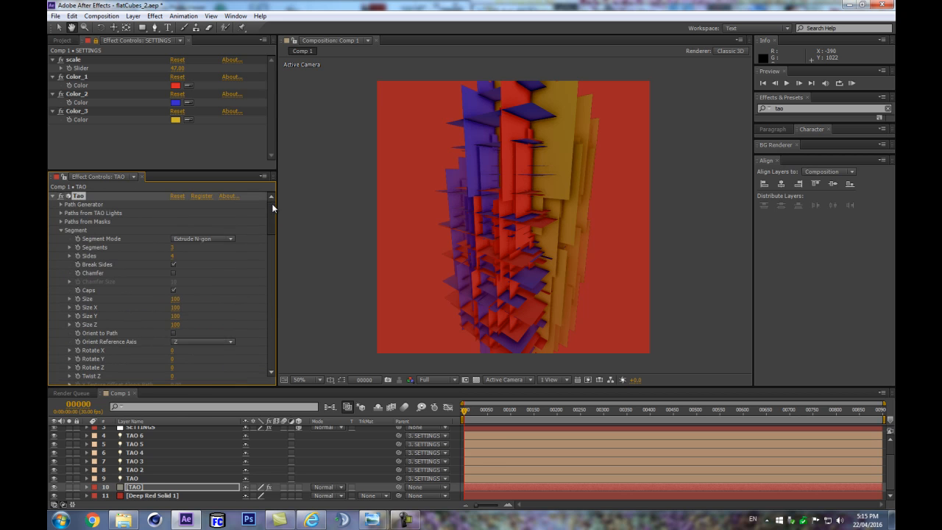
click(62, 231)
click(61, 248)
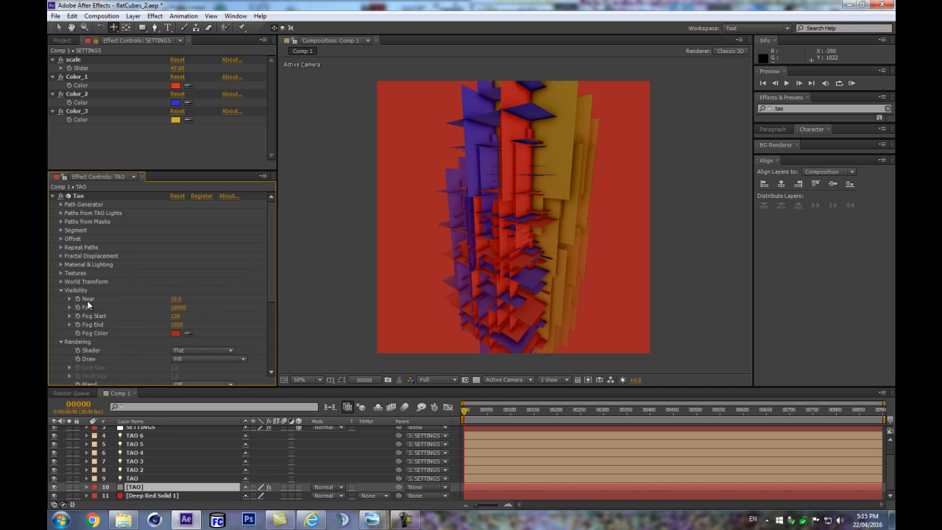
click(62, 265)
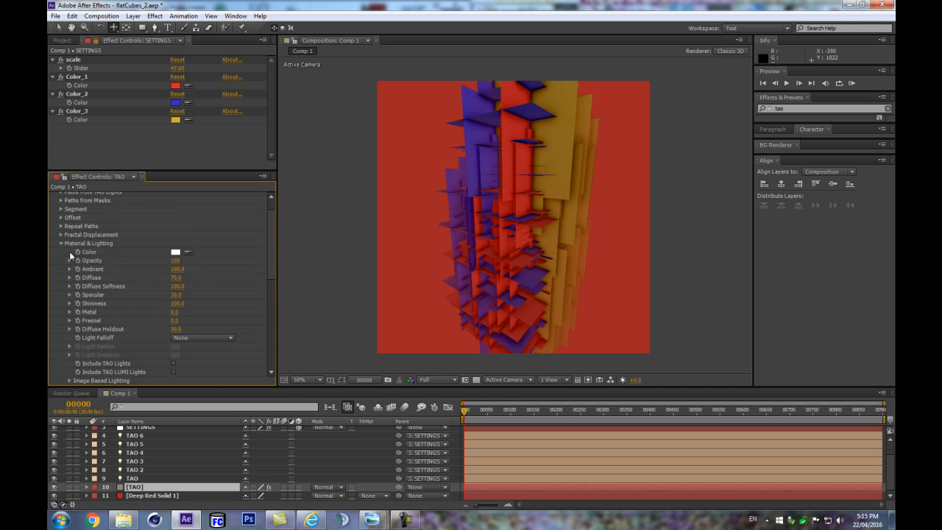
scroll(120, 267, down, 3)
click(70, 312)
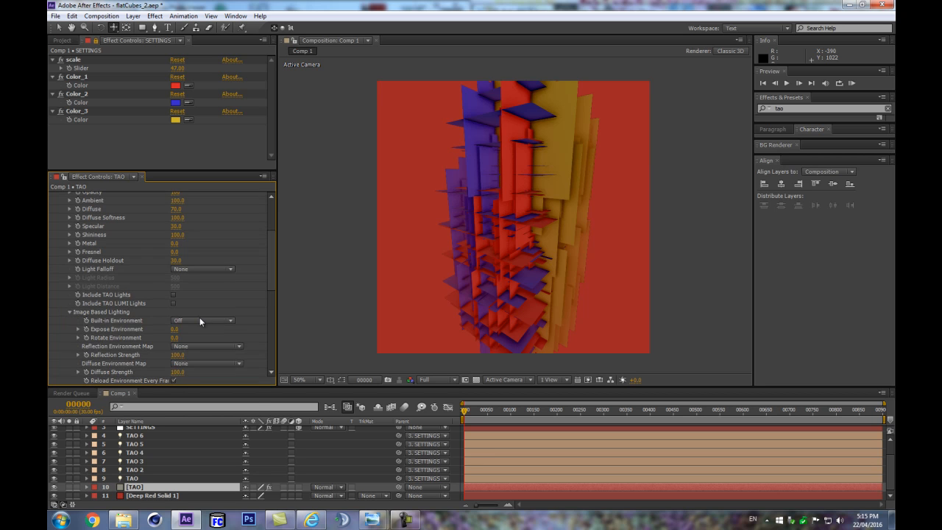
click(210, 322)
click(210, 393)
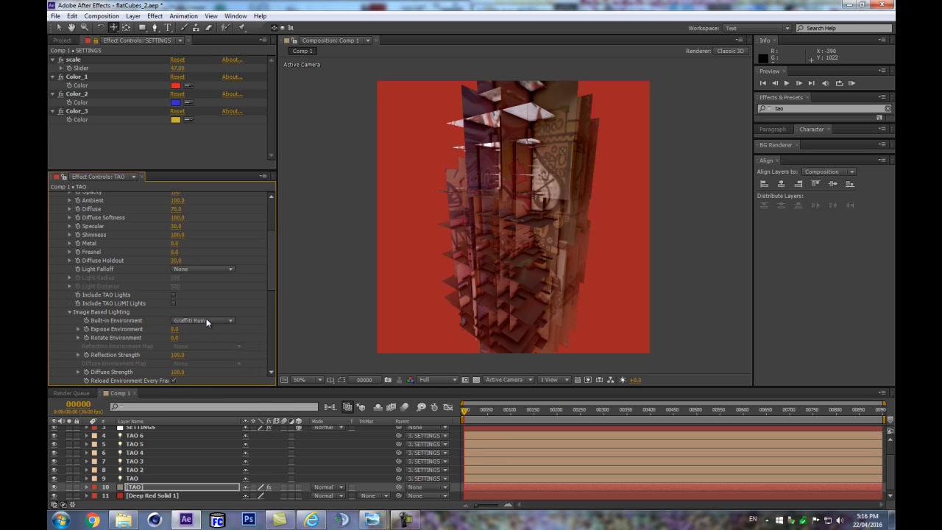
click(206, 322)
click(220, 361)
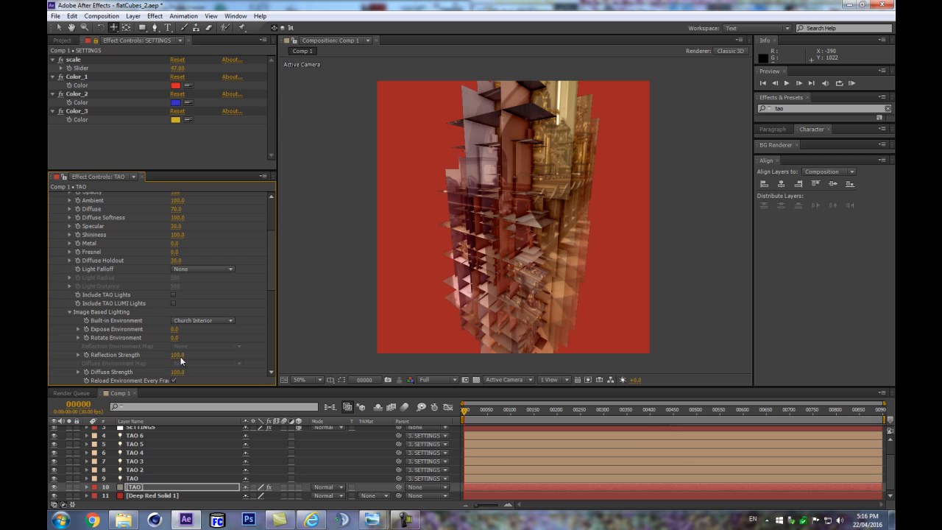
Step: Set TAO's Reflection Strength to 12, Diffuse Strength to about 330 and Fresnel to 44, and check the shading up close
drag(179, 356, 129, 355)
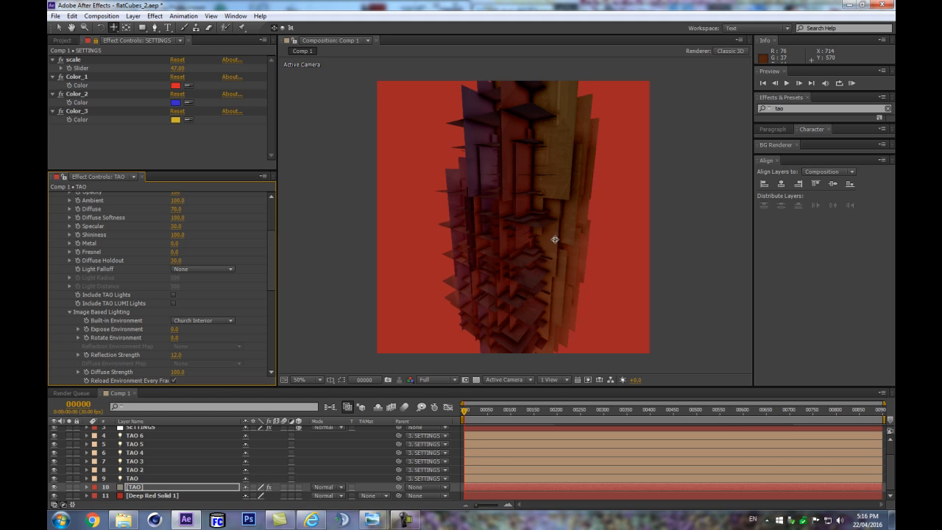
drag(177, 372, 273, 353)
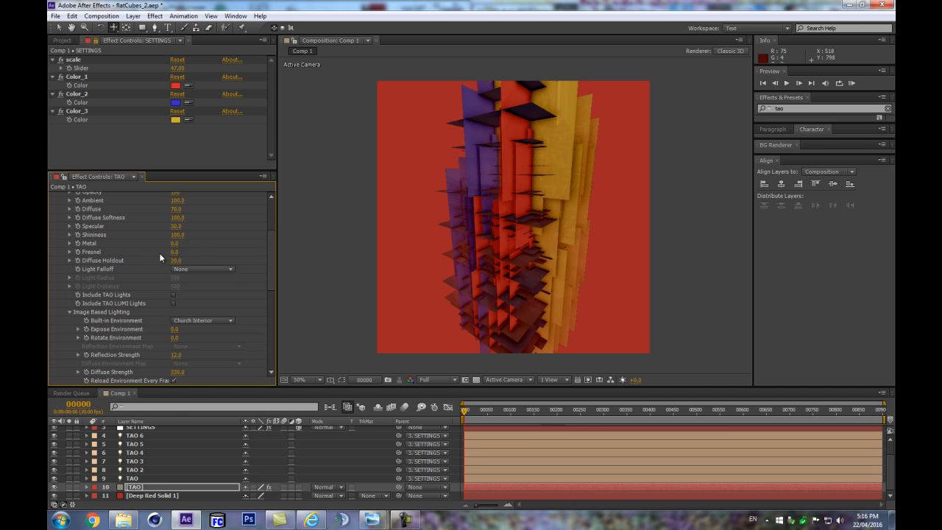
drag(176, 252, 194, 250)
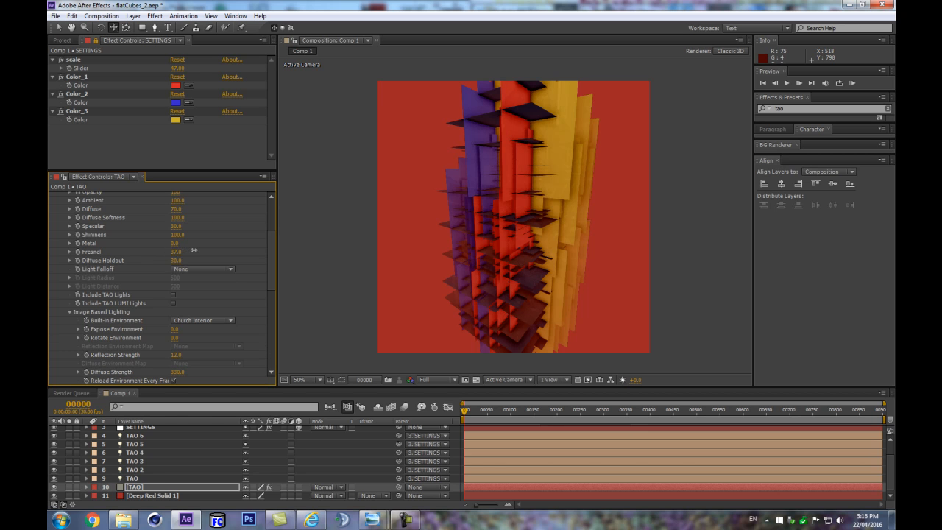
scroll(626, 200, up, 2)
drag(570, 144, 599, 204)
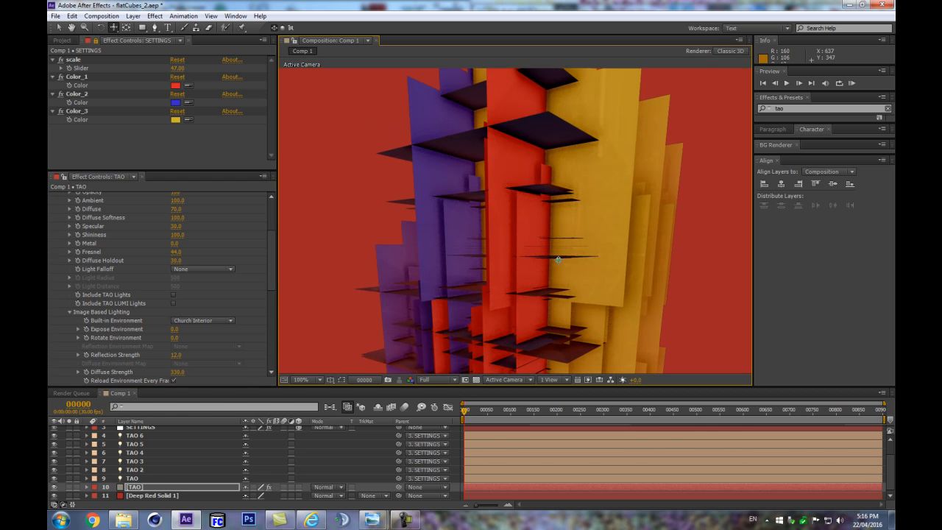
scroll(558, 259, down, 2)
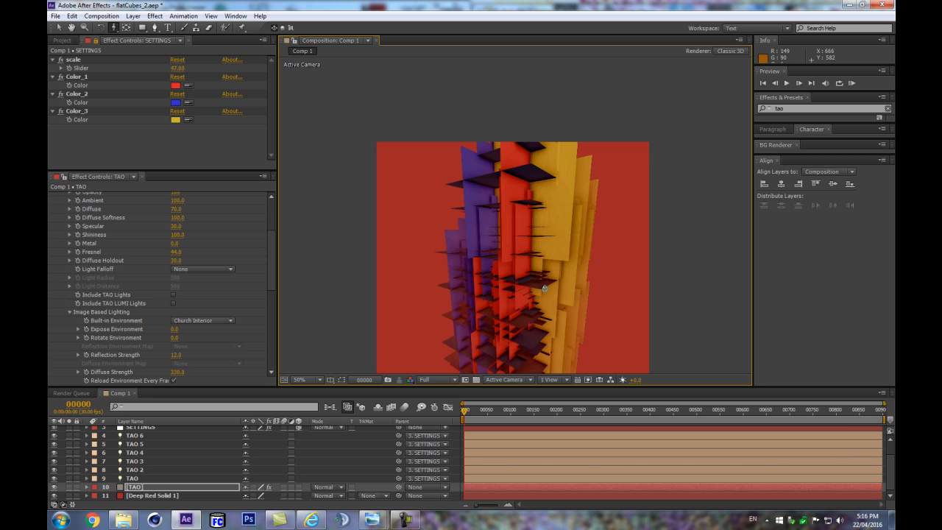
Step: Orbit the camera slightly around the tower to show more of its yellow side, and check the new angle
drag(538, 289, 532, 291)
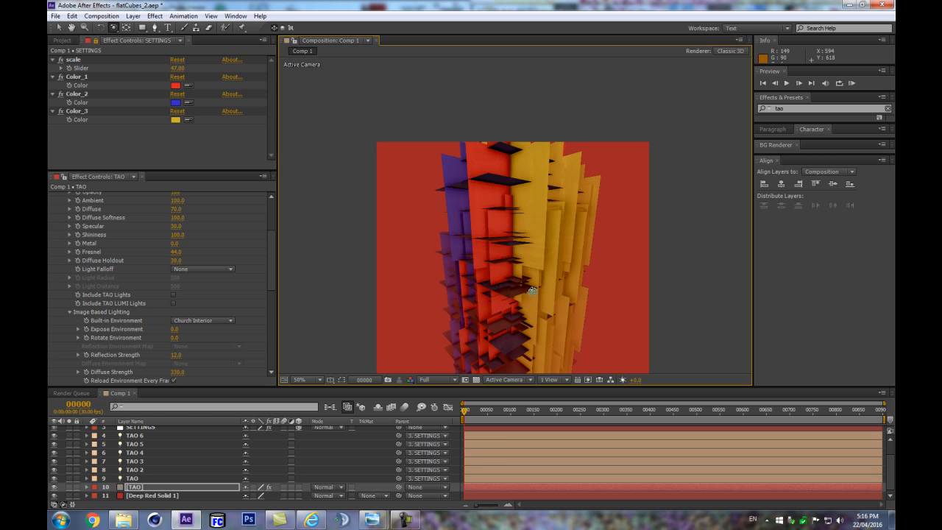
drag(354, 303, 361, 209)
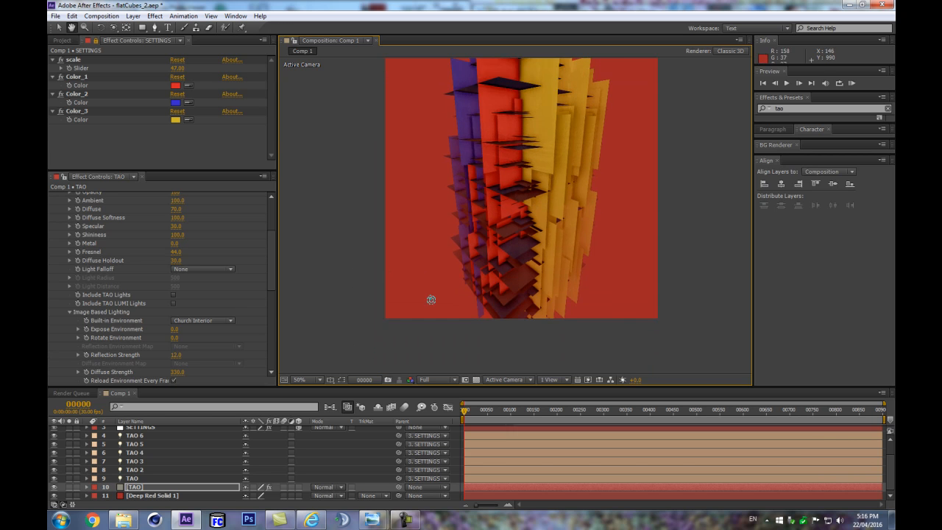
scroll(530, 296, up, 1)
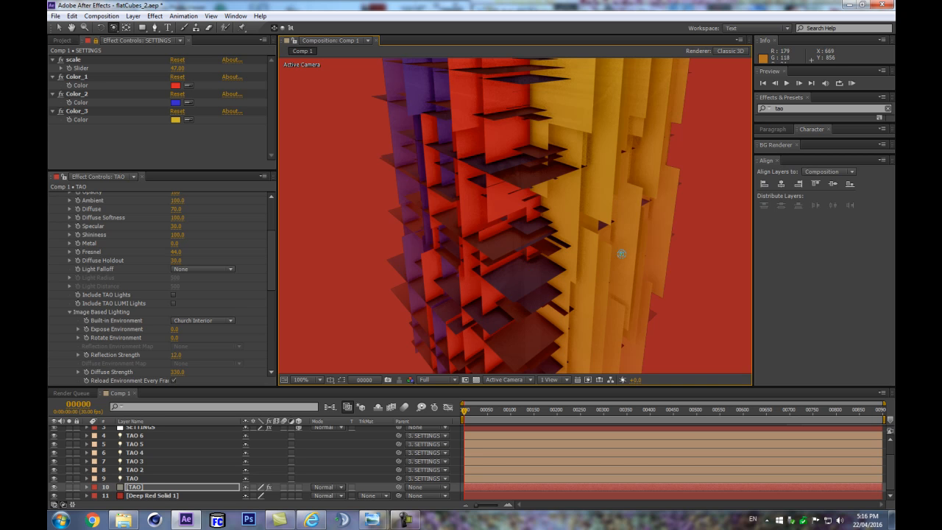
scroll(614, 260, down, 1)
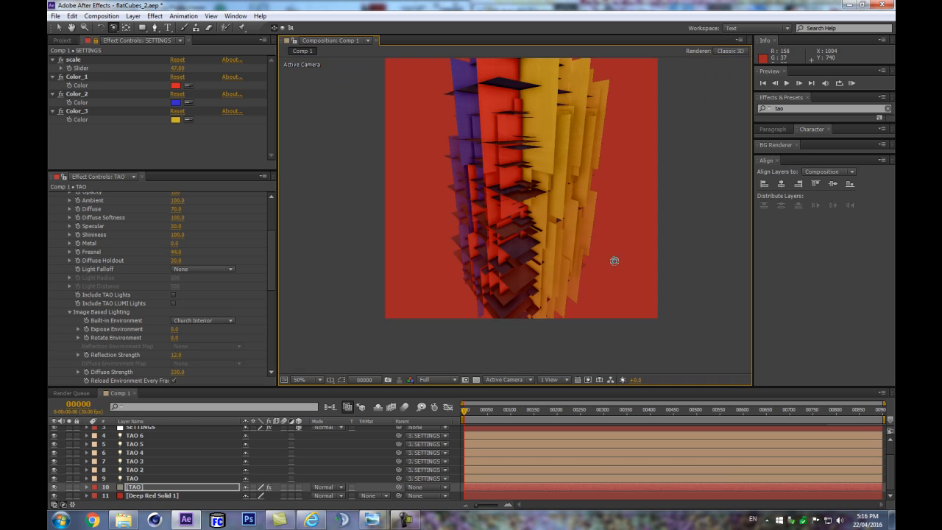
Step: Add an adjustment layer above the DOLLY layer in Comp 1
scroll(145, 440, up, 1)
click(153, 430)
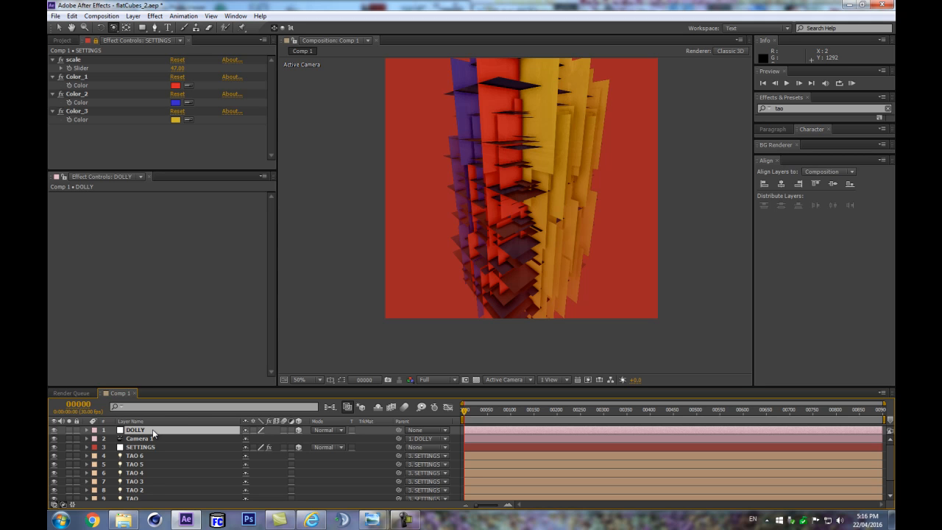
key(ctrl+alt+y)
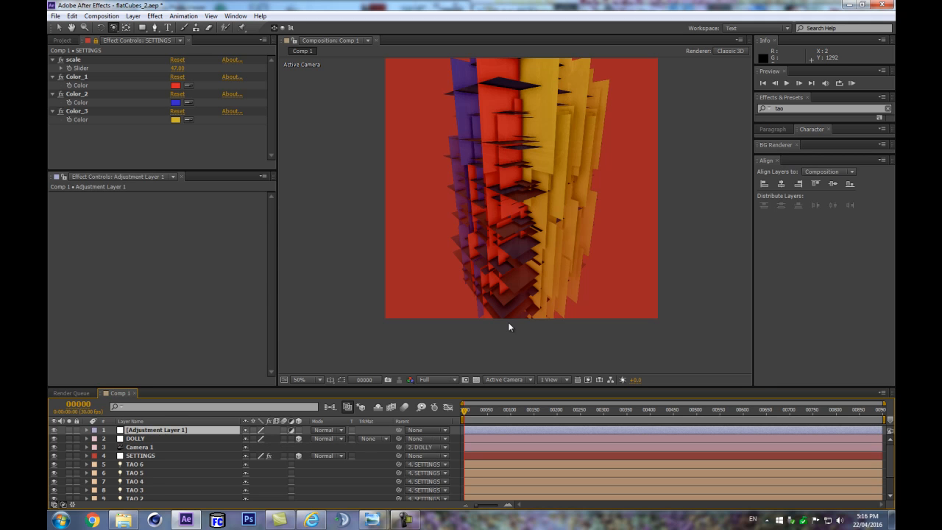
Step: Find the Curves effect with the search term "curve" and apply it to the adjustment layer
click(803, 107)
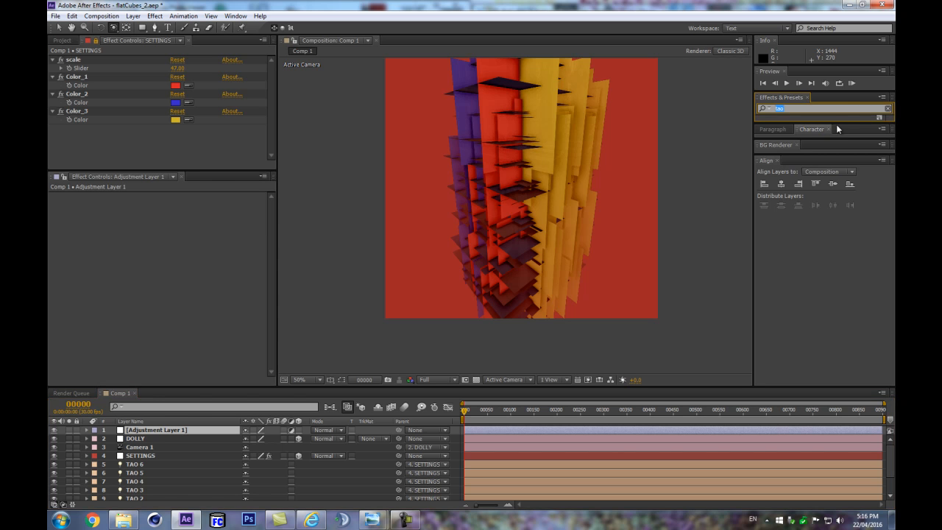
drag(837, 123, 832, 204)
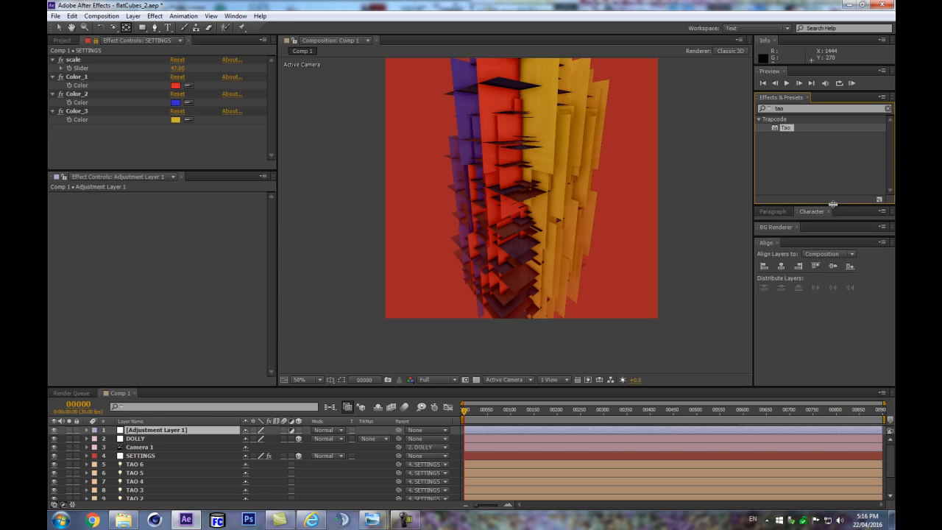
text(curve)
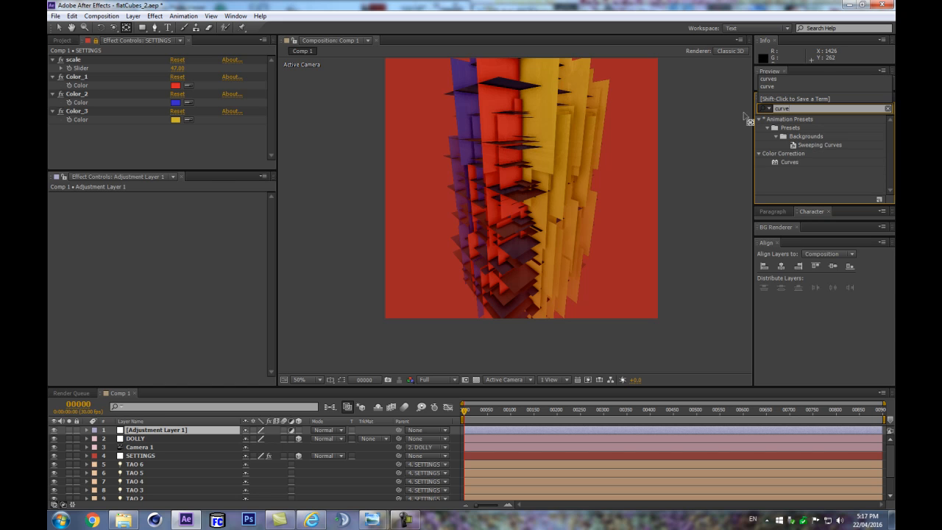
drag(789, 162, 169, 430)
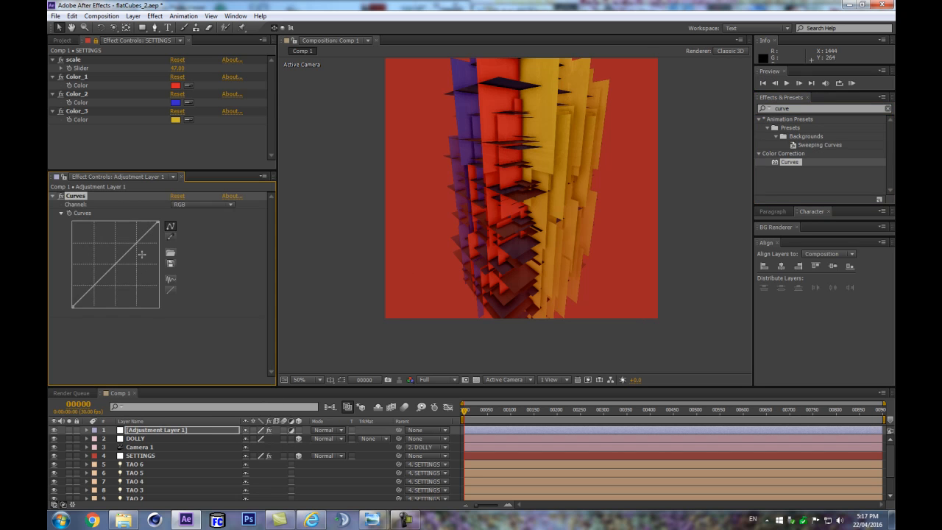
Step: Bend the RGB curve upward with one point in the highlights and one in the shadows, and check the tower up close
drag(136, 238, 130, 240)
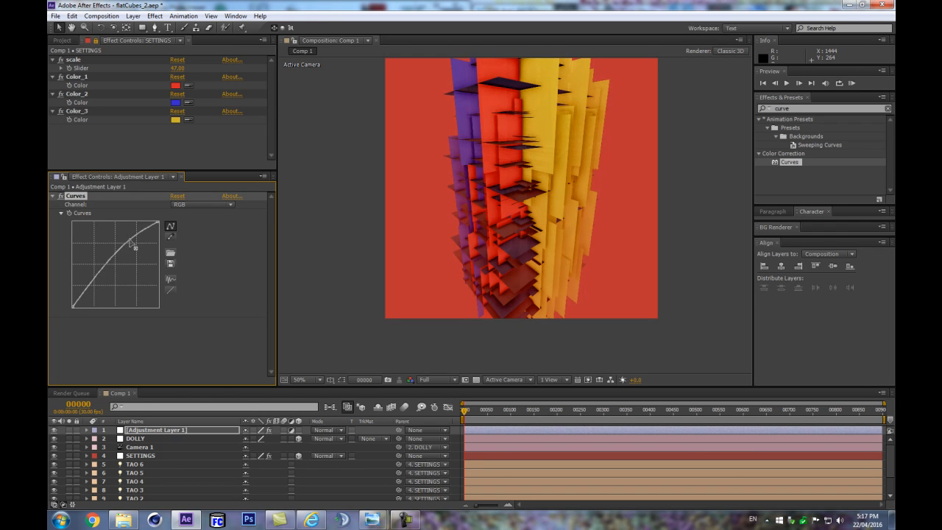
drag(84, 291, 87, 294)
drag(84, 289, 85, 289)
drag(131, 240, 134, 240)
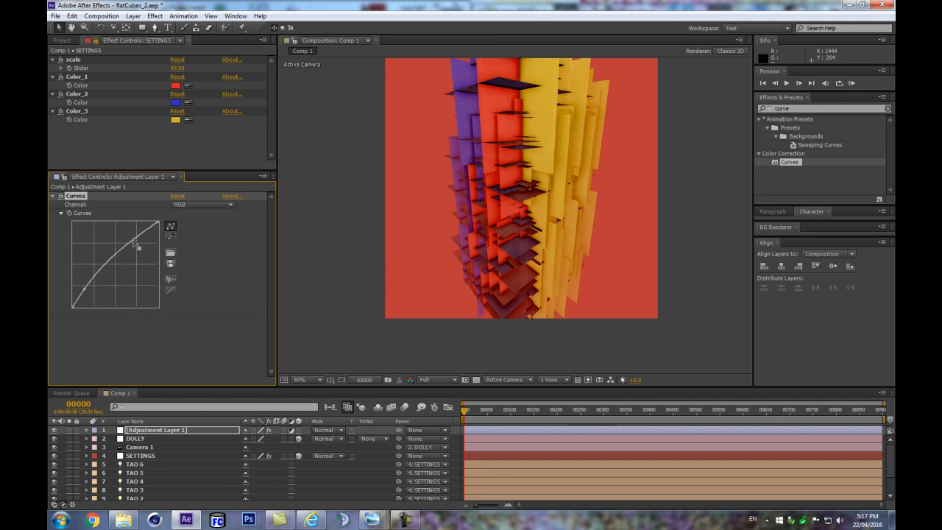
key(.)
scroll(527, 294, up, 1)
scroll(524, 301, down, 1)
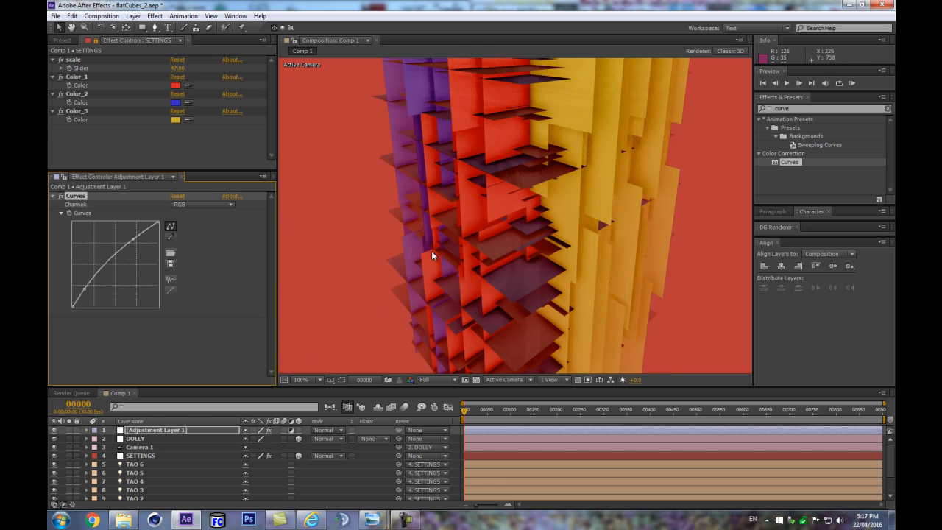
scroll(432, 251, down, 1)
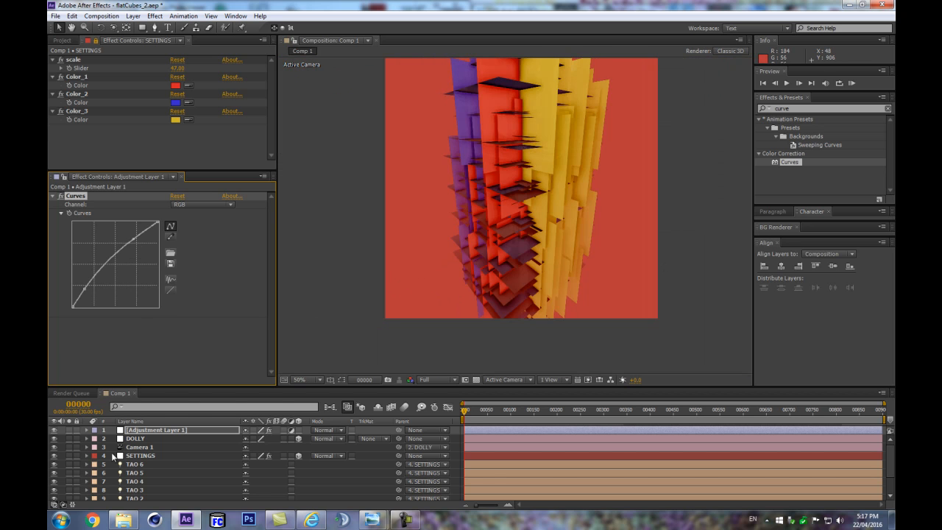
Step: Rename the adjustment layer as CC
click(164, 429)
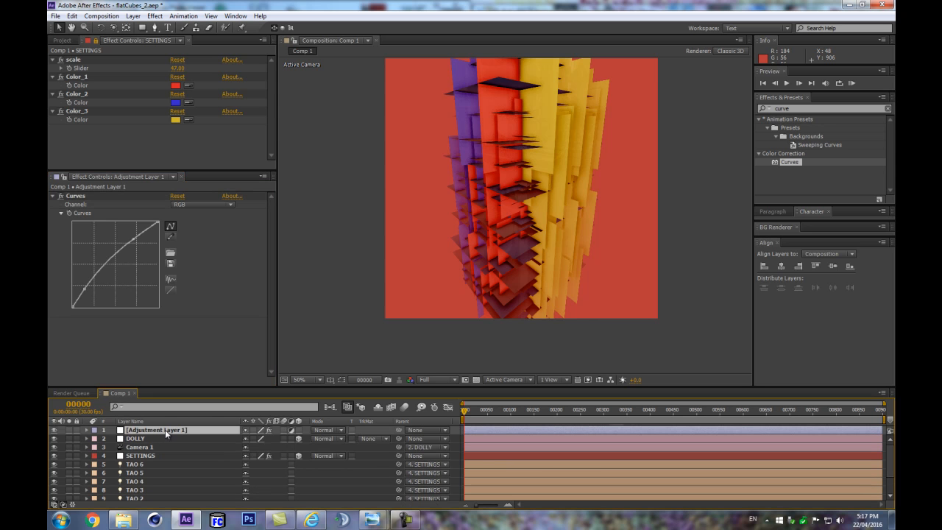
key(Return)
text(C)
key(Return)
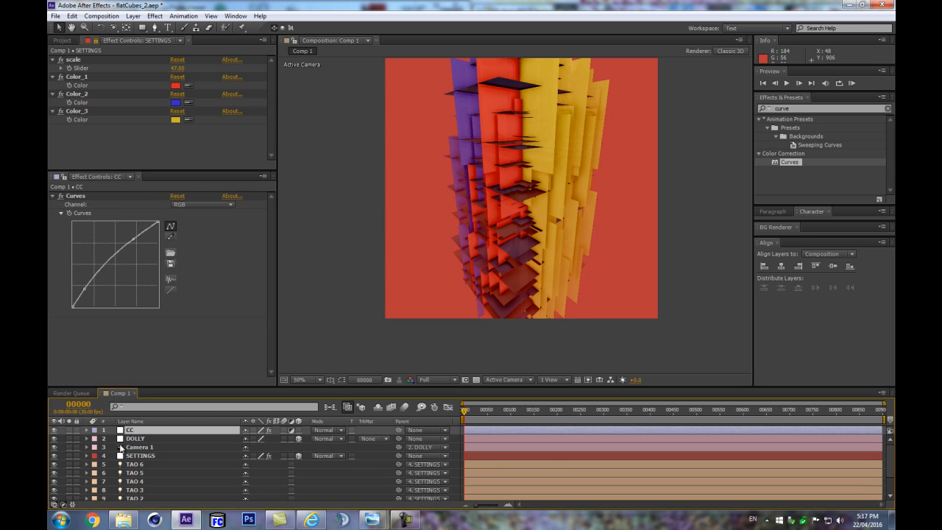
Step: Find Levels with the search term "levels", apply it to the CC layer, and set Input White to 215 and Gamma to 0.81
click(821, 107)
text(levels)
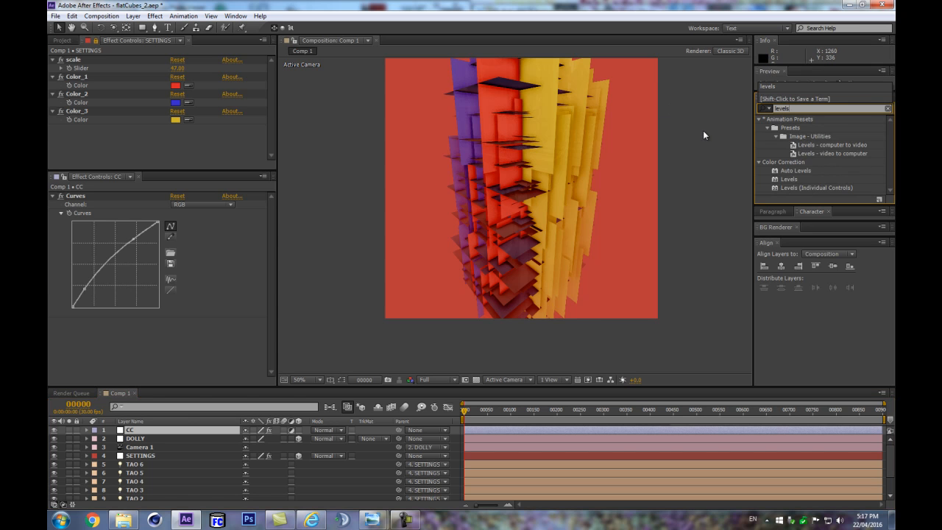
drag(789, 179, 187, 310)
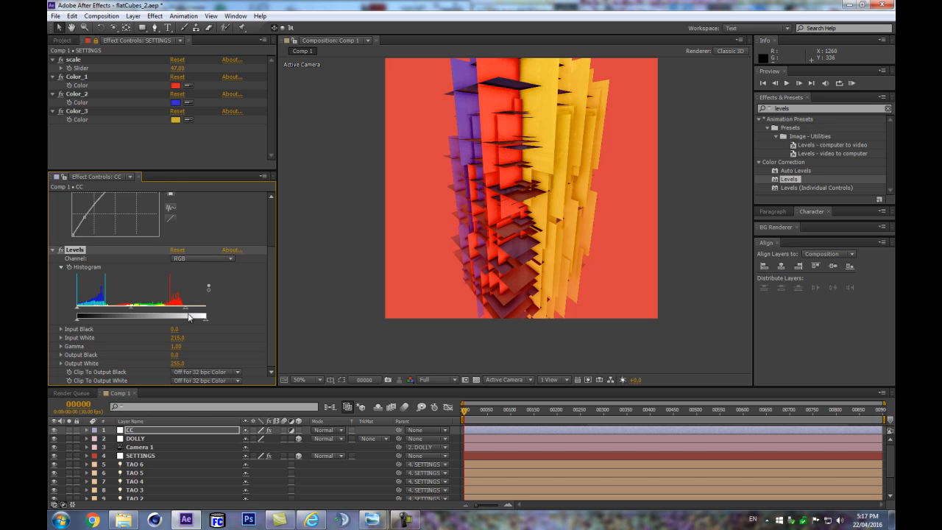
drag(133, 312, 136, 311)
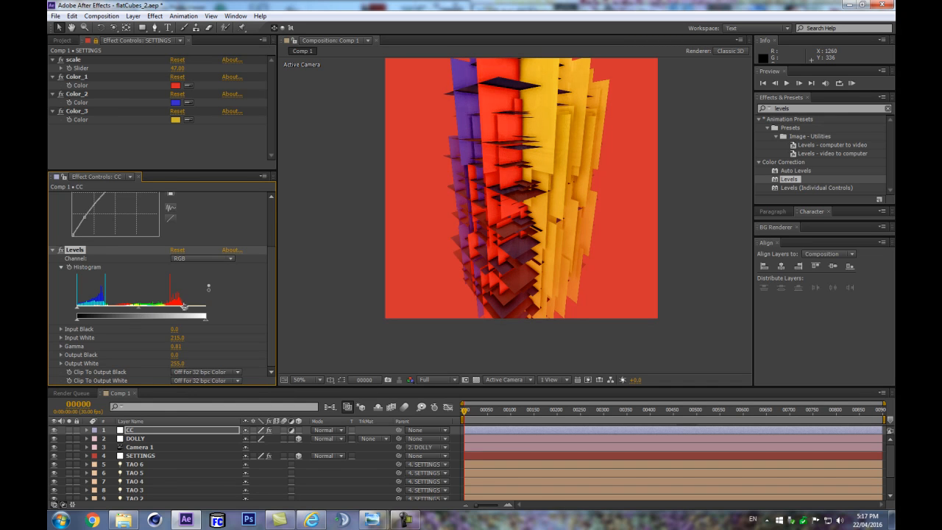
Step: Switch Levels to the Red channel and lower its input white to the upper end of the red histogram
click(207, 259)
click(210, 280)
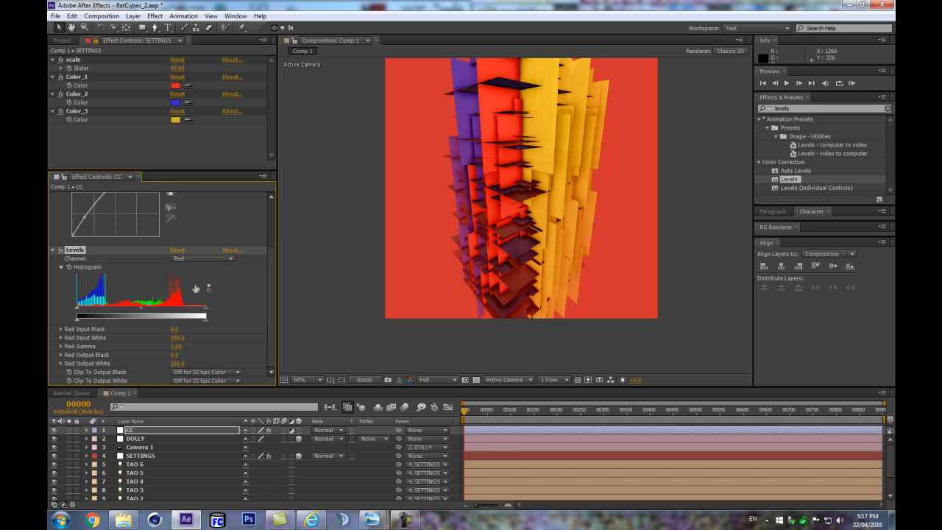
drag(205, 308, 141, 306)
scroll(129, 240, up, 1)
scroll(130, 239, up, 2)
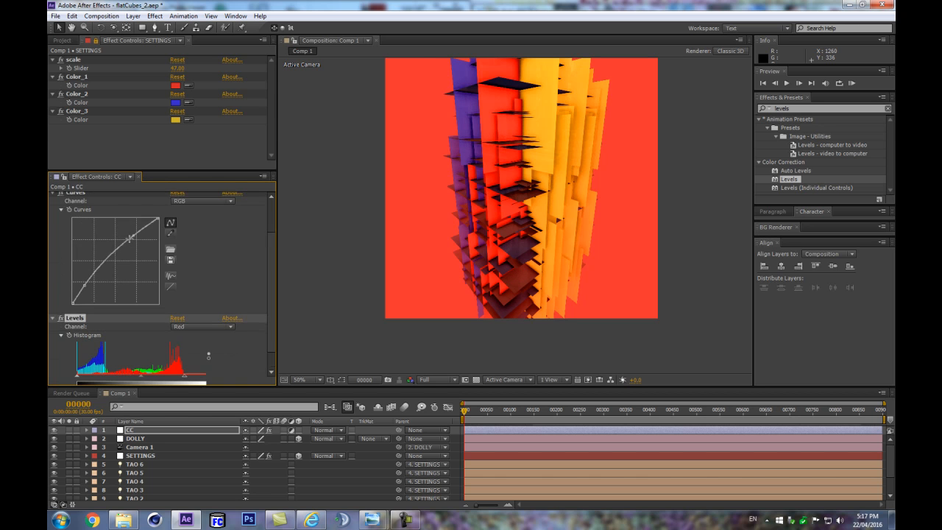
Step: Turn off the Curves effect on the CC layer and move it below Levels in the effect order
click(61, 193)
click(203, 329)
click(206, 328)
scroll(215, 368, down, 3)
scroll(159, 323, up, 3)
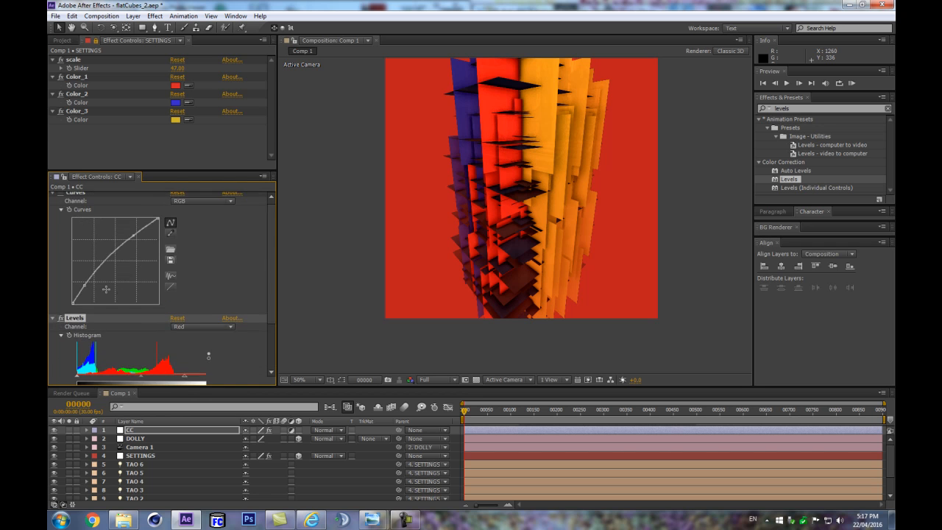
scroll(88, 213, up, 1)
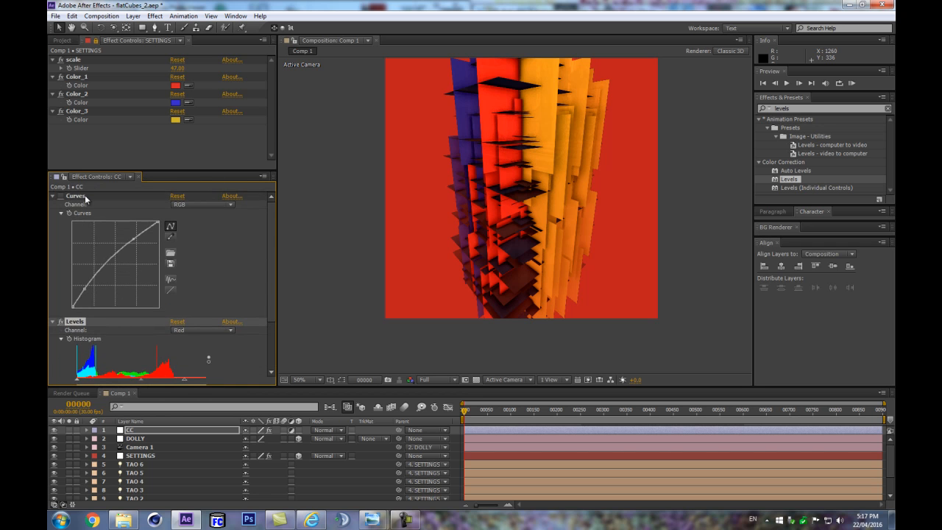
drag(85, 197, 177, 215)
Step: Set the Levels Red channel to input black 14, input white 196 and gamma 0.85, and the Green channel to input white 153 and gamma 0.49
drag(184, 254, 177, 256)
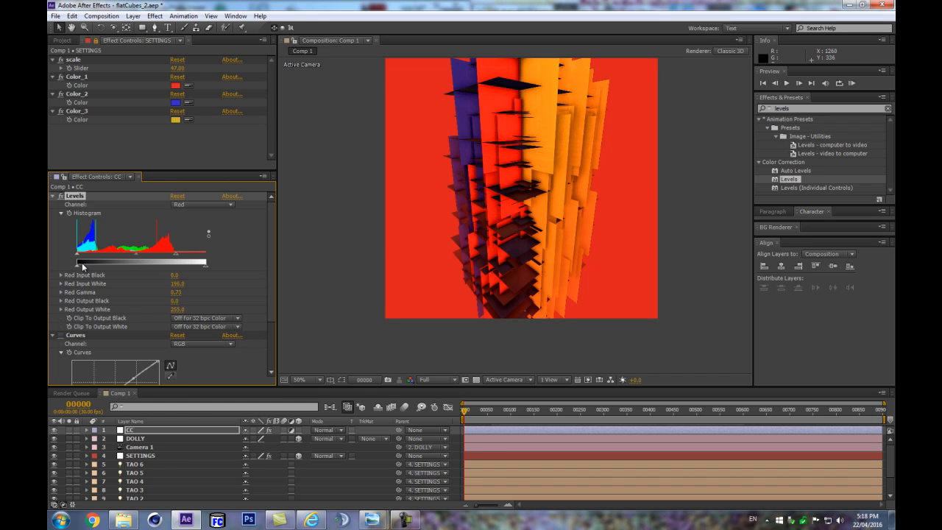
drag(78, 257, 135, 258)
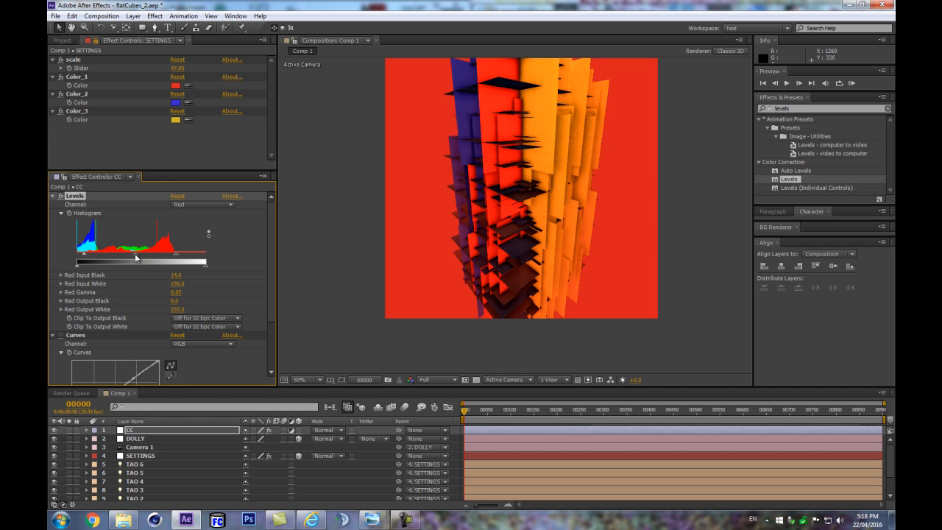
click(194, 204)
click(190, 238)
drag(205, 257, 135, 259)
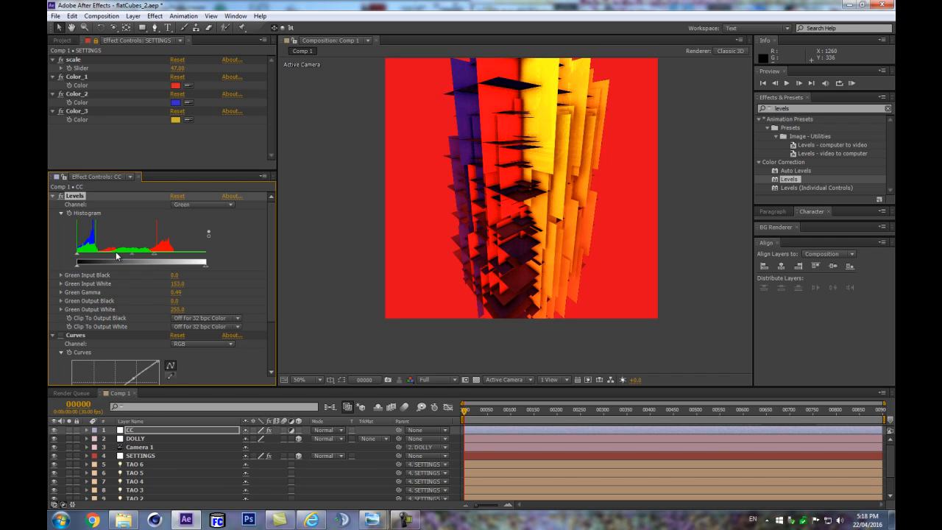
Step: Set the Blue channel of Levels to input white 153 and gamma 0.76
click(202, 205)
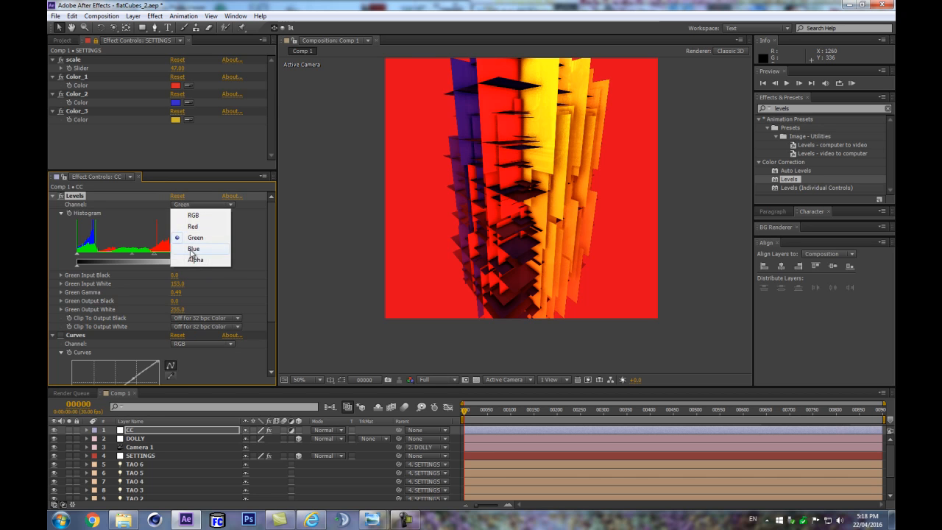
click(193, 249)
drag(205, 254, 155, 260)
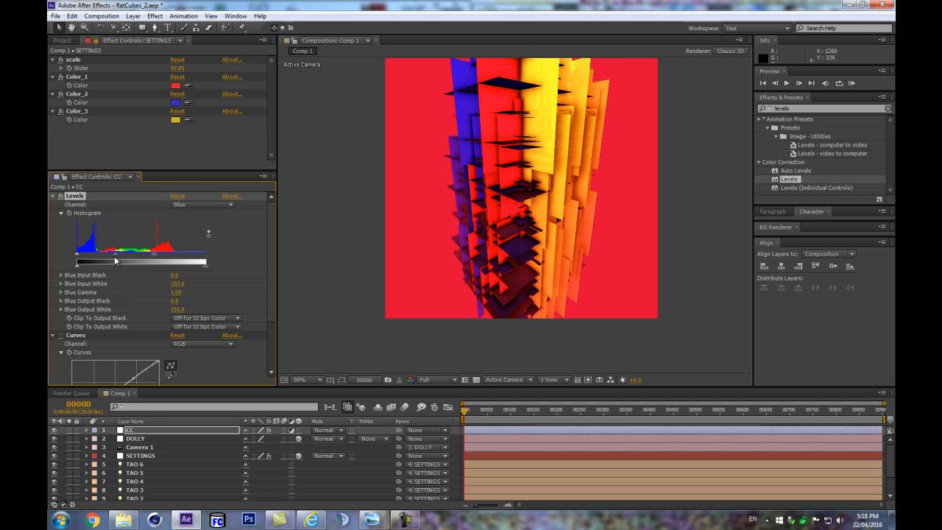
drag(116, 258, 125, 260)
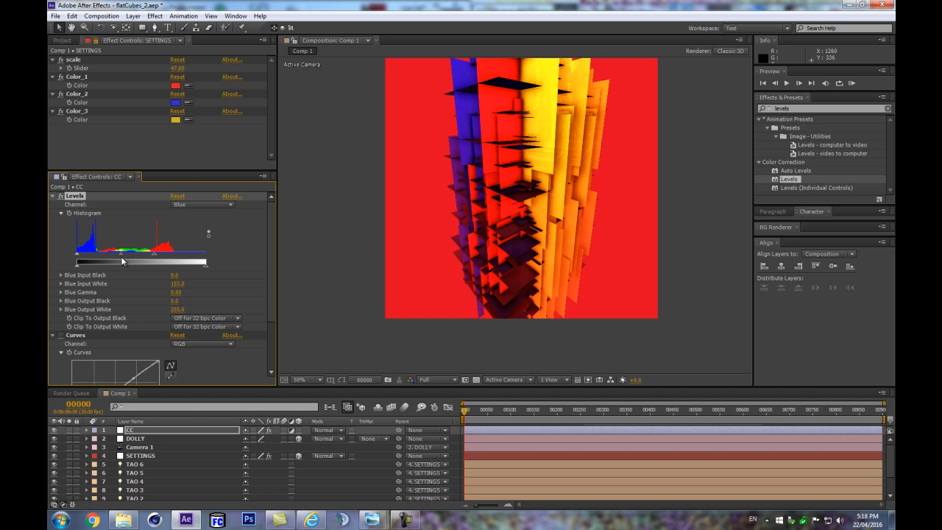
Step: Set the RGB channel of Levels to input black 3, input white 248 and gamma 1.08, and compare the picture with Levels off and on
click(217, 205)
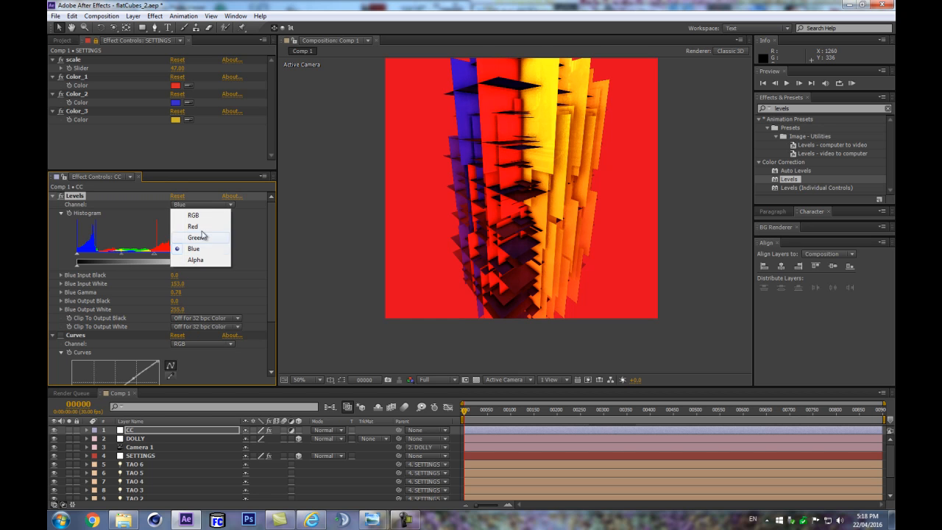
click(207, 215)
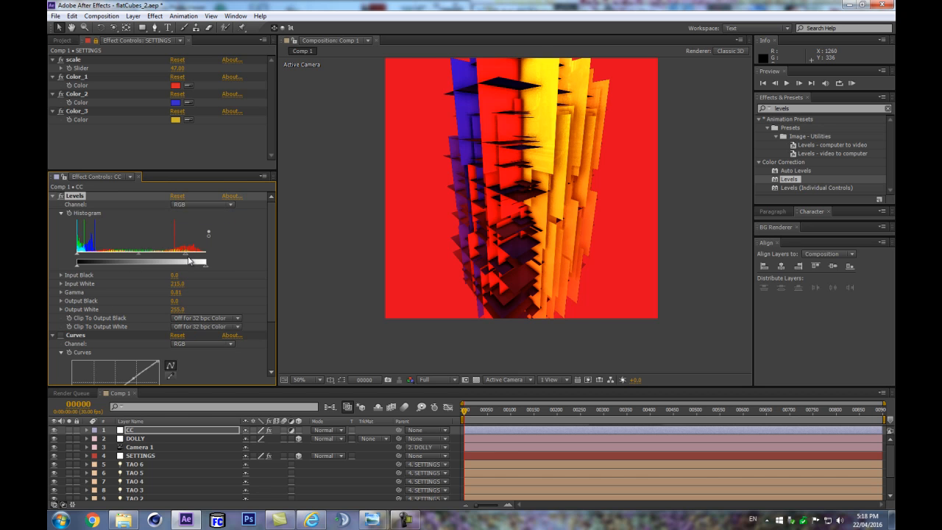
mouse_move(187, 259)
mouse_down()
mouse_move(237, 255)
mouse_move(202, 259)
mouse_up()
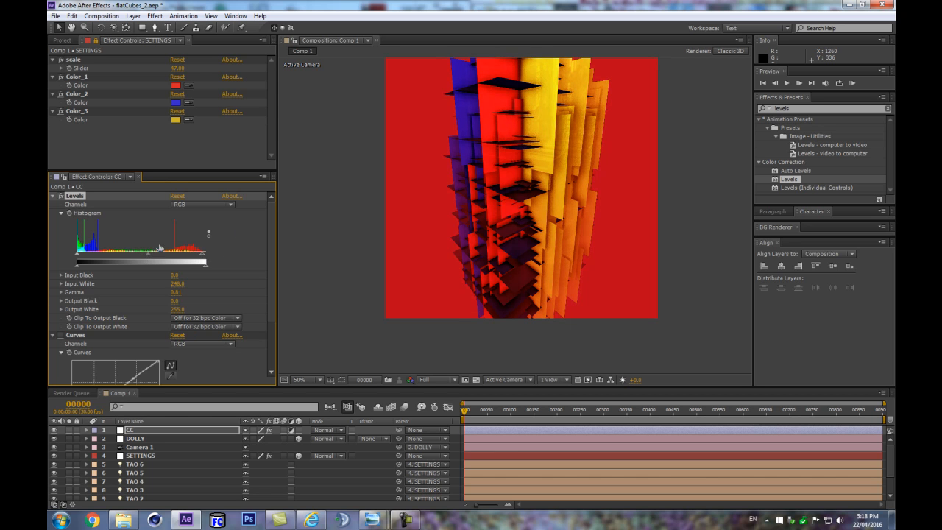
drag(149, 253, 140, 253)
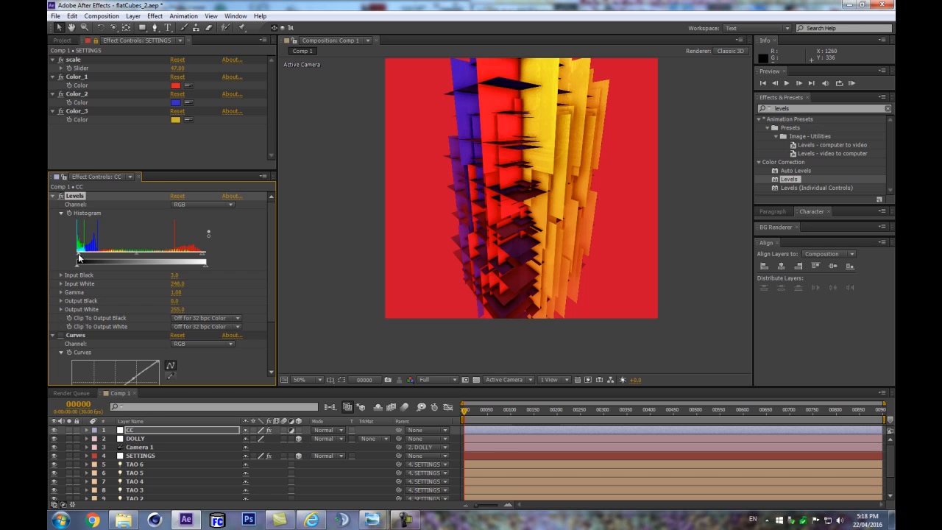
click(62, 196)
click(61, 197)
click(53, 197)
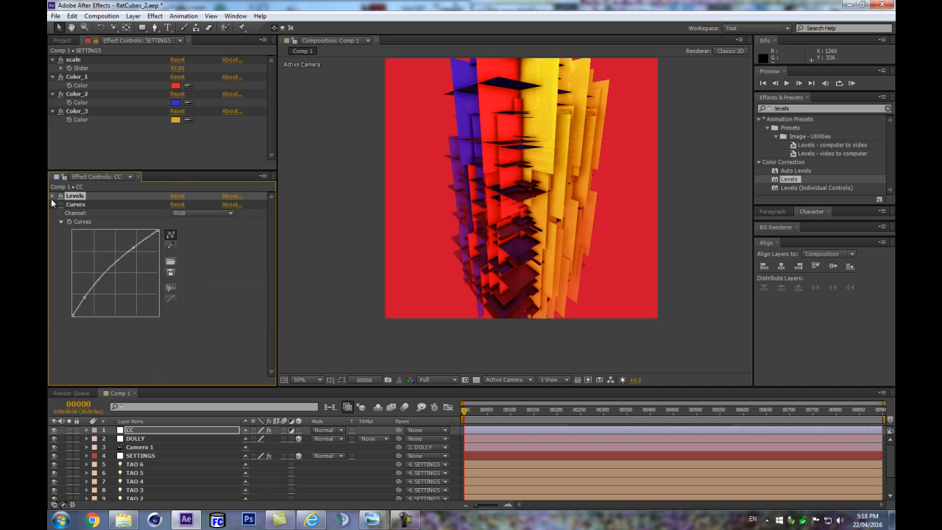
Step: Turn Curves back on, reset it to a straight line, and reshape it with slightly raised highlights and slightly lowered shadows
click(62, 205)
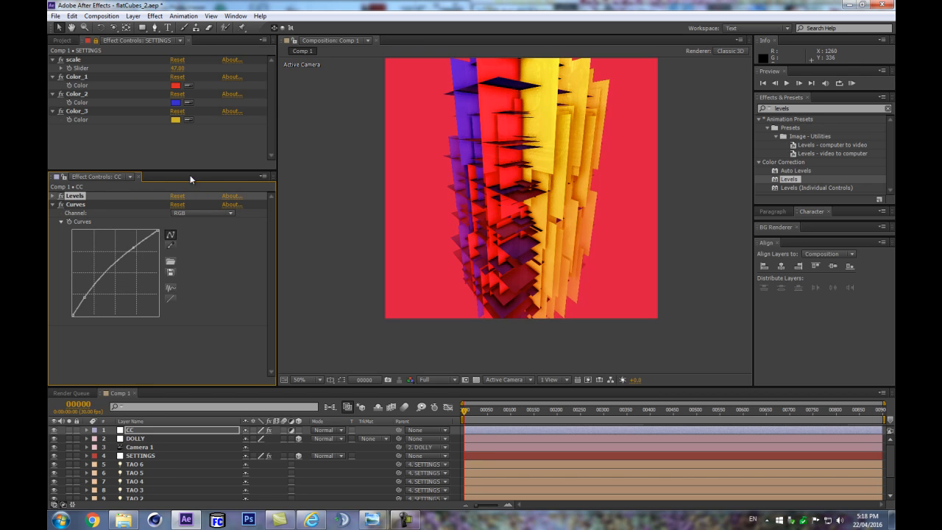
key(ctrl+z)
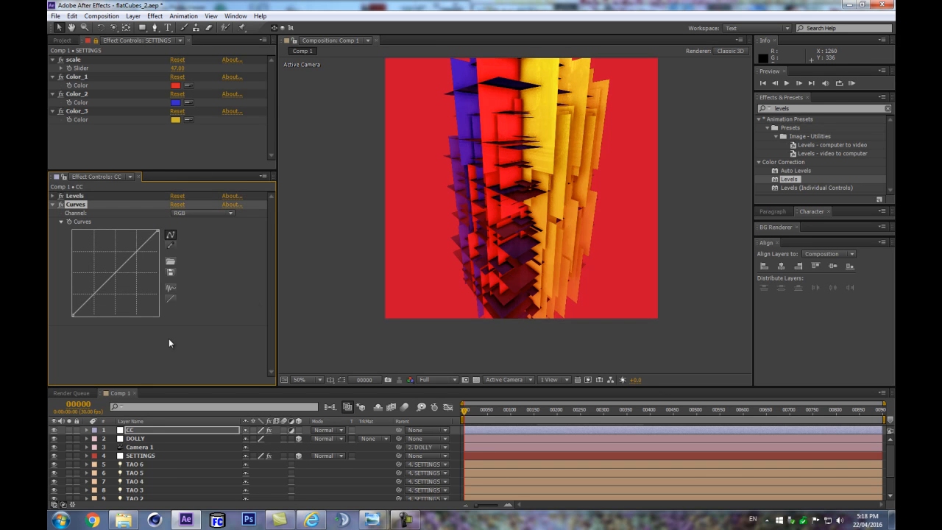
drag(136, 252, 127, 252)
drag(82, 302, 87, 301)
click(52, 204)
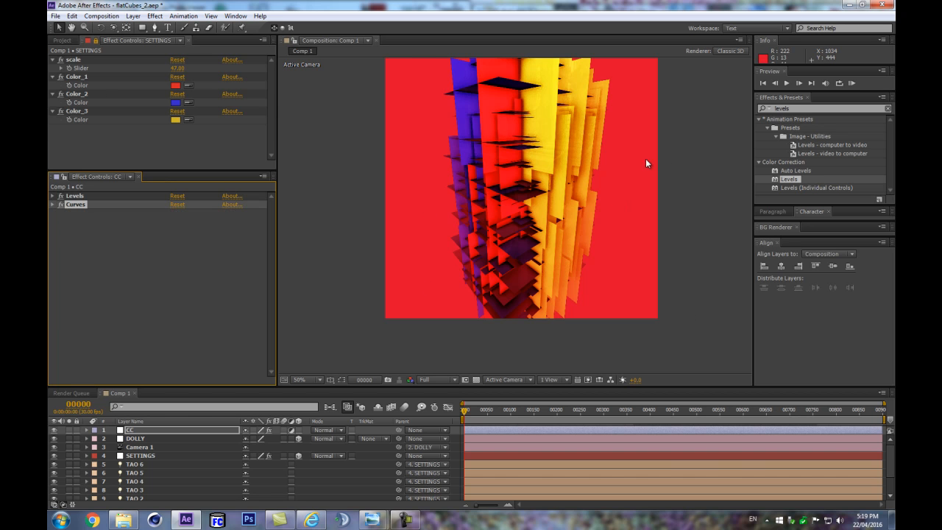
Step: Find Tint with the search term "tint", apply it to the CC layer, and set Amount to Tint to 25%
click(92, 363)
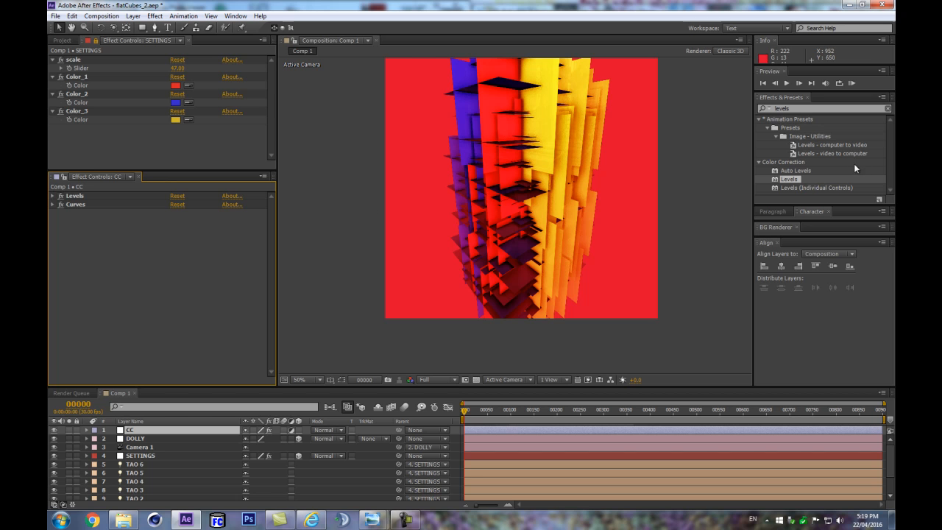
click(829, 113)
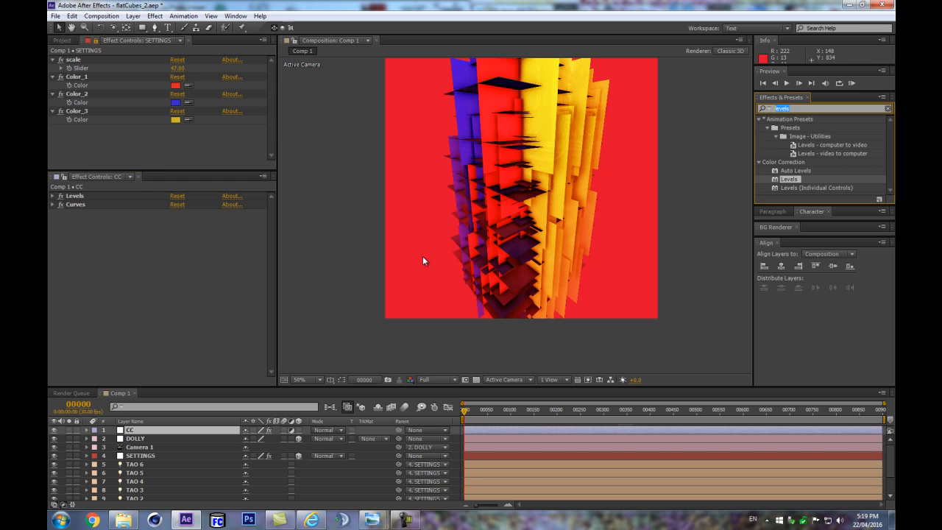
text(tint)
drag(784, 162, 114, 233)
click(151, 244)
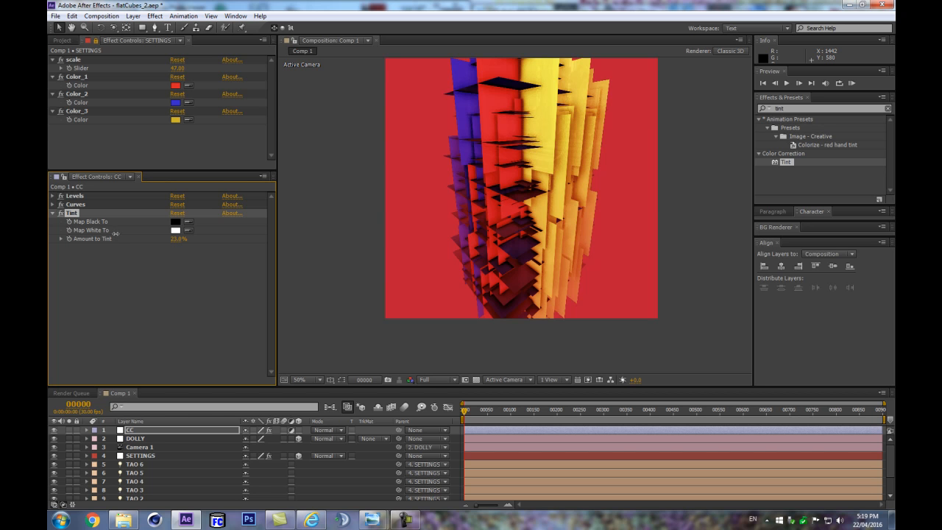
Step: Find Color Balance with the search term "color bal" and apply it to the CC layer below Tint
click(800, 107)
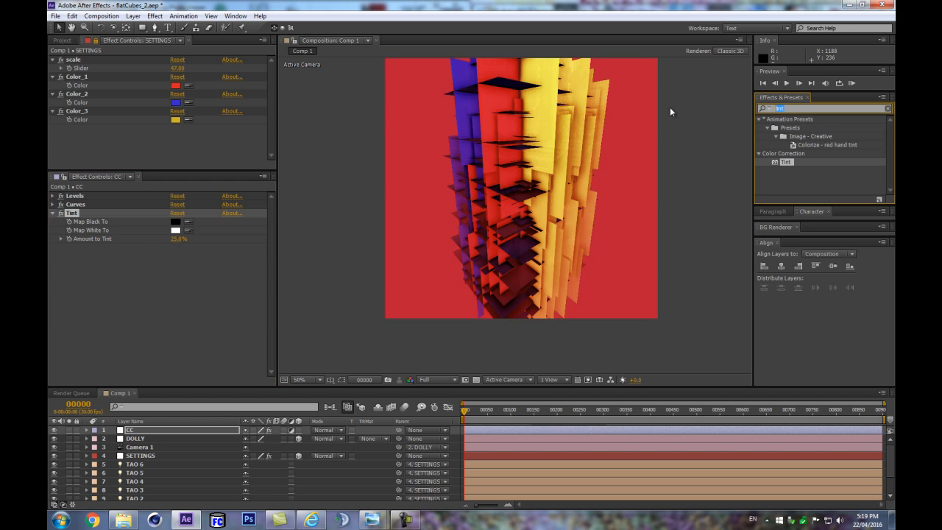
text(color b a)
key(BackSpace)
key(BackSpace)
text(al)
drag(799, 128, 217, 313)
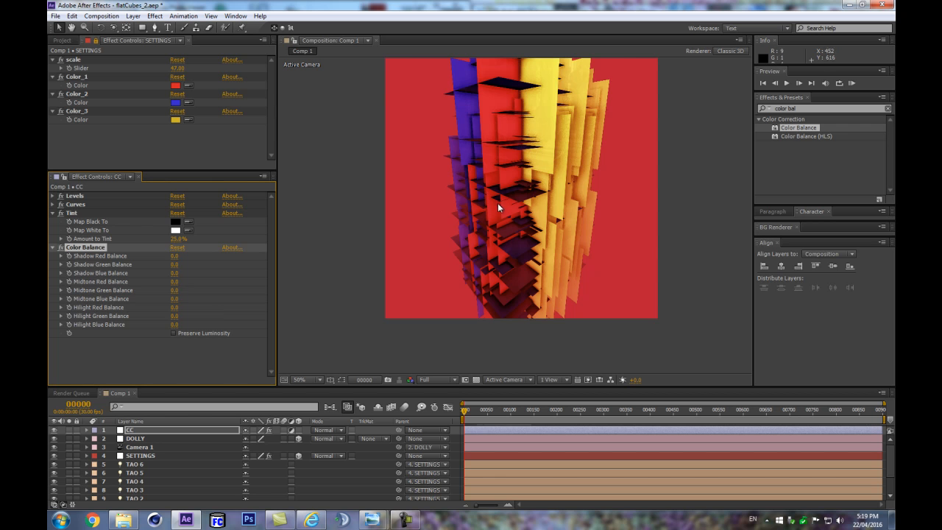
Step: Set Color Balance's Midtone Red Balance to 38 and Hilight Blue Balance to 24 while viewing the tower at 100%
scroll(497, 206, up, 2)
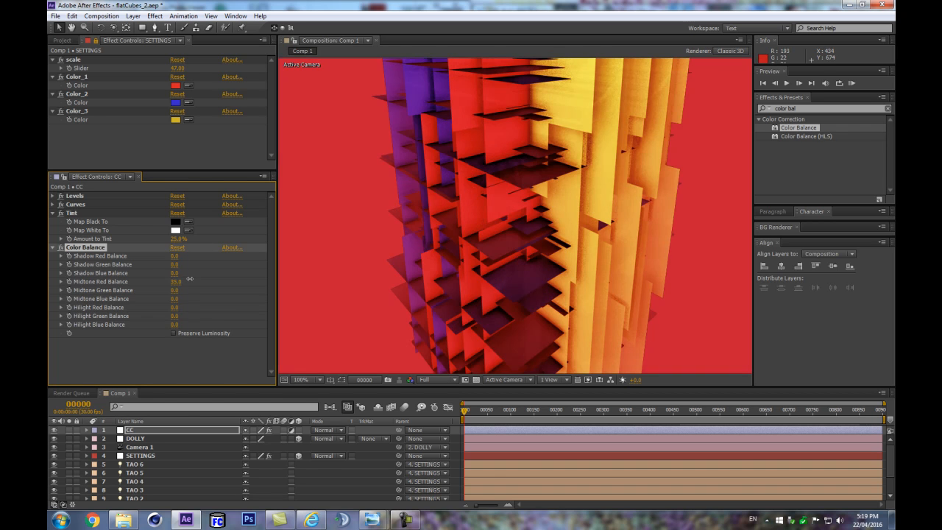
drag(189, 278, 188, 284)
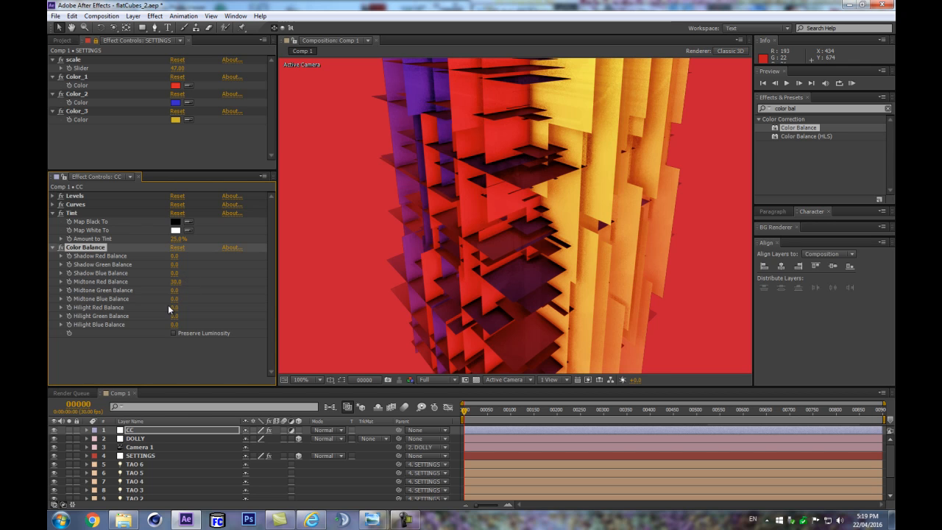
drag(173, 327, 194, 322)
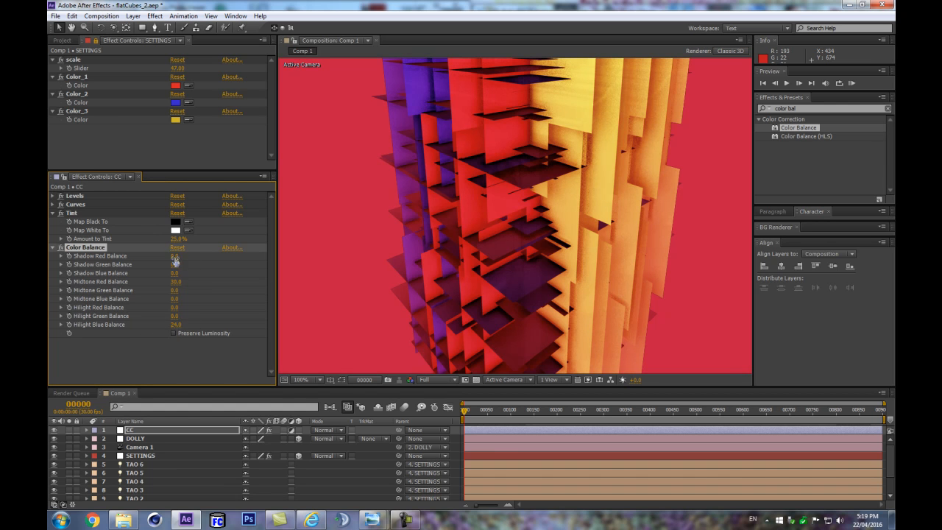
Step: Set Color Balance's Shadow Blue Balance to -9 on the CC layer and view the tower at 50%
drag(174, 274, 163, 274)
scroll(470, 254, down, 1)
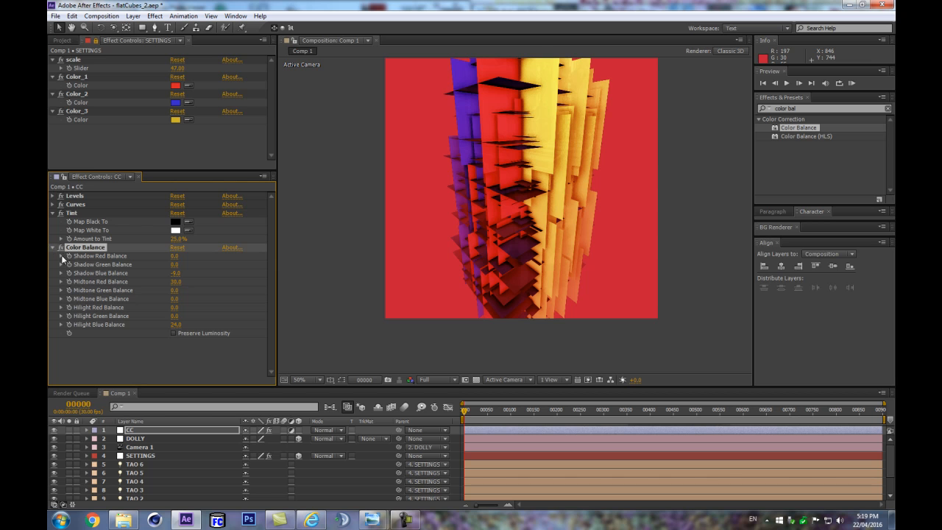
scroll(140, 478, down, 3)
scroll(136, 478, up, 3)
Step: Change Color_1 on the SETTINGS layer to the more saturated orange-red DB4415
click(153, 457)
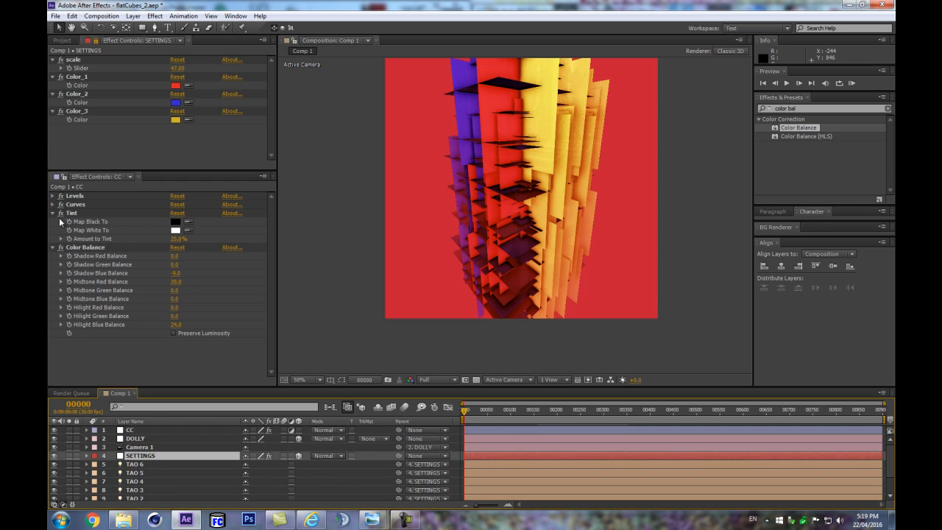
click(176, 86)
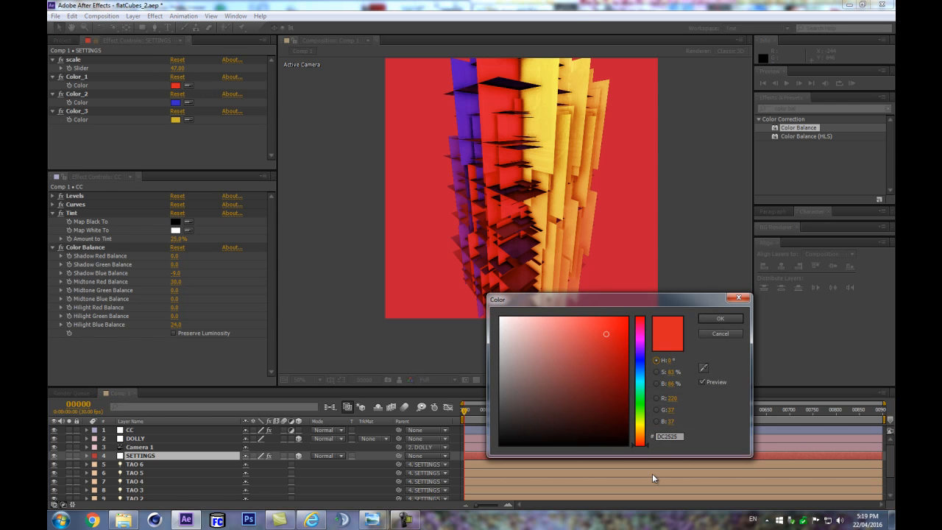
click(648, 440)
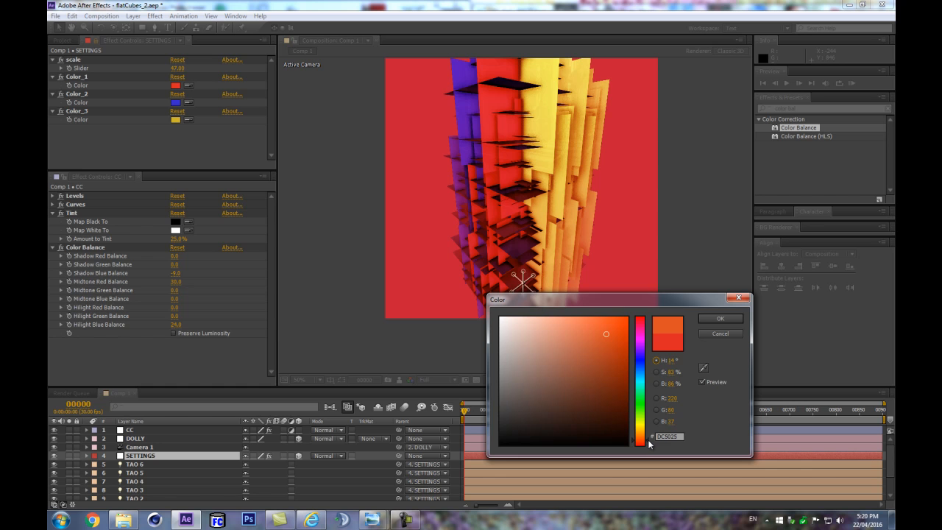
click(615, 335)
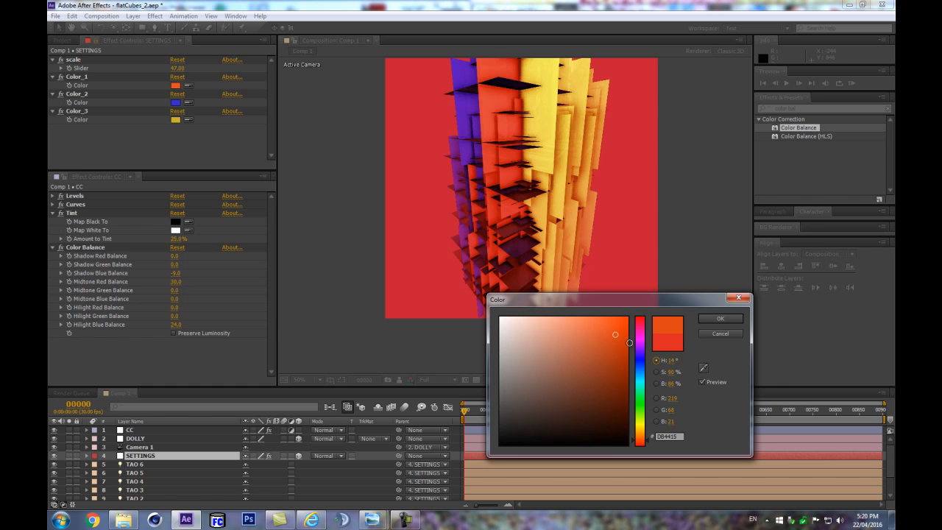
click(733, 319)
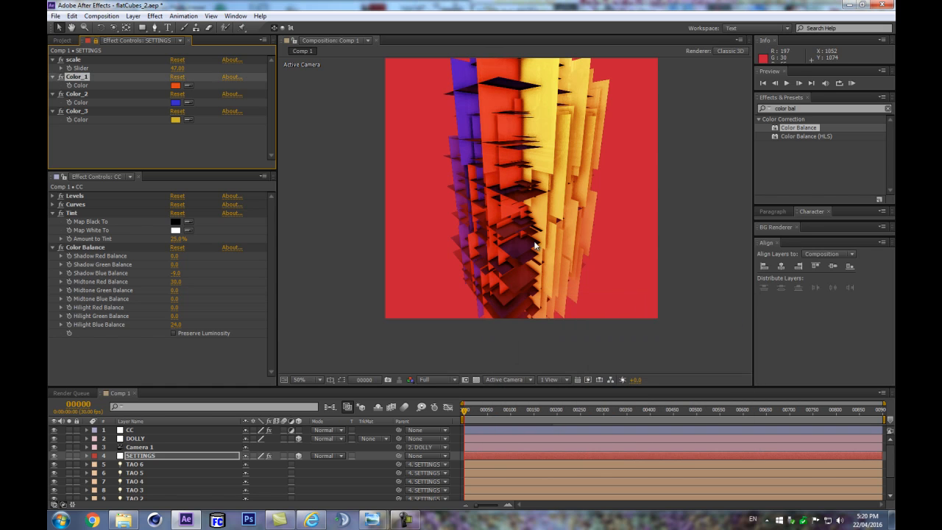
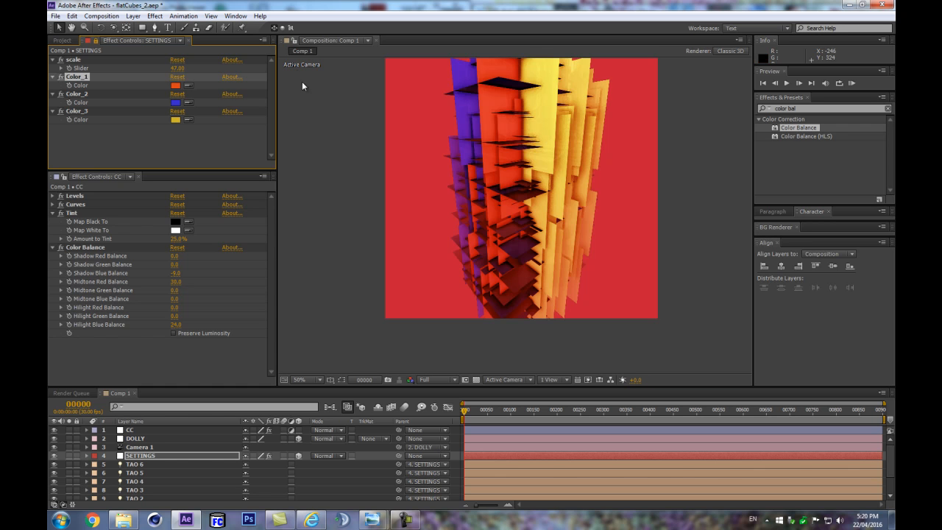
Step: Try the brighter orange F76D08 for Color_1 on the SETTINGS layer and undo the change
click(176, 86)
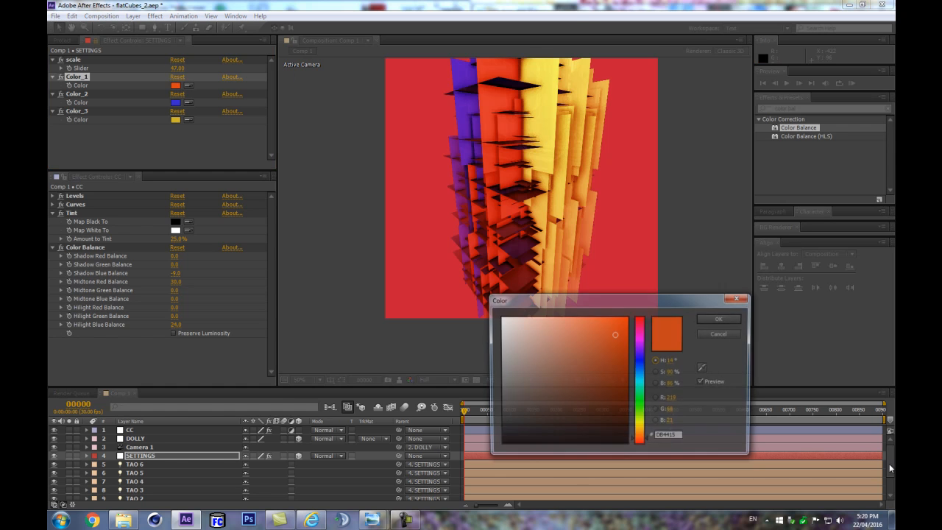
click(624, 321)
drag(646, 443, 646, 437)
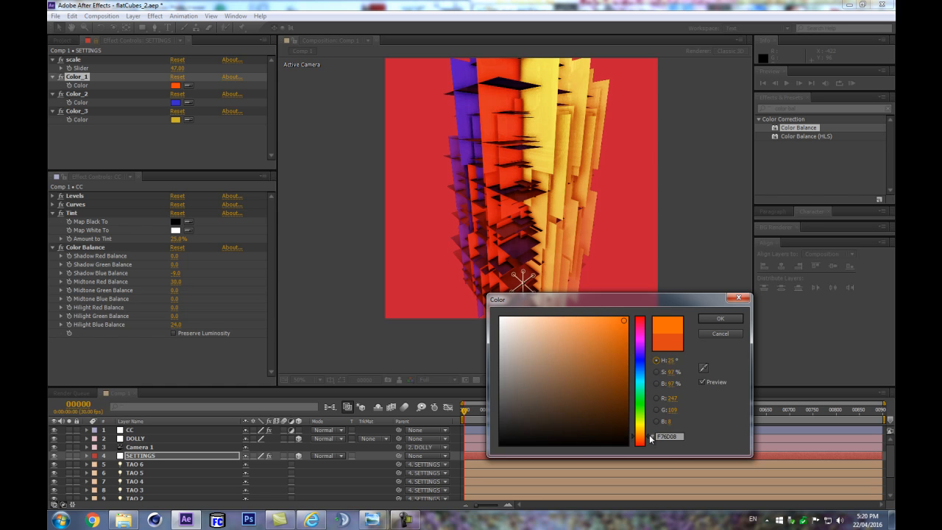
click(730, 317)
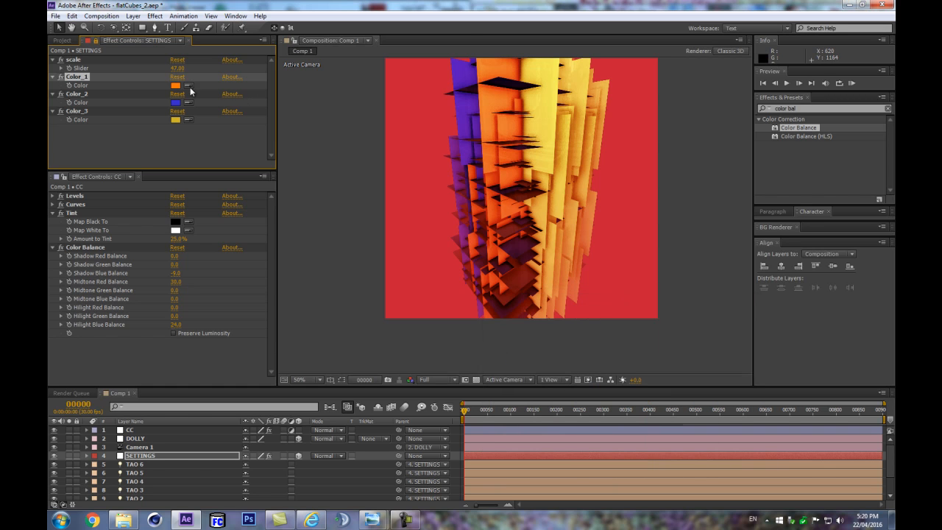
key(ctrl+z)
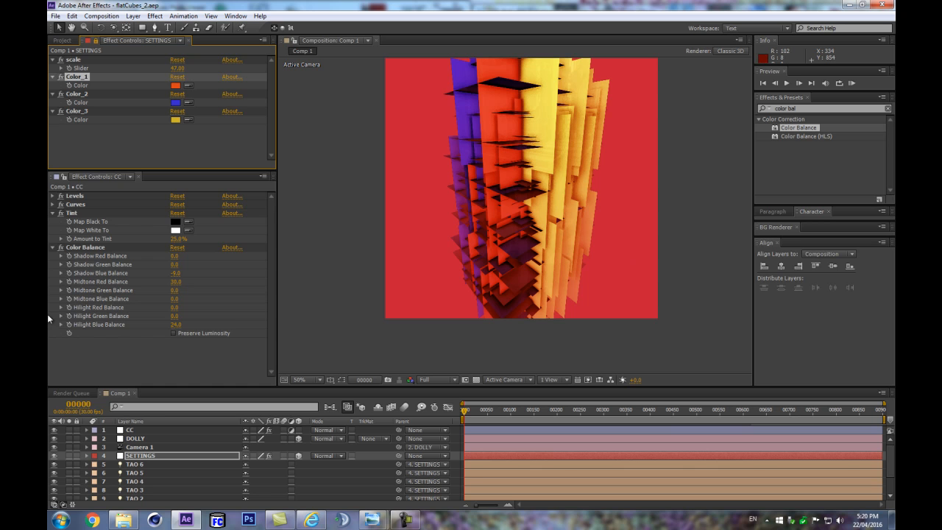
Step: Examine the TAO effect's Visibility, Rendering and Repeat Paths settings, including both repeaters, on the TAO solid layer
click(50, 213)
scroll(162, 452, down, 2)
click(132, 487)
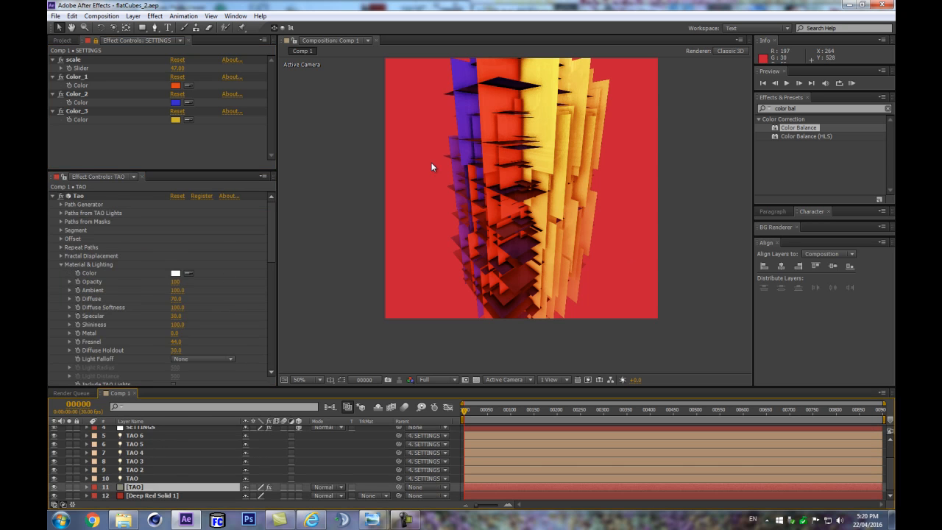
click(61, 264)
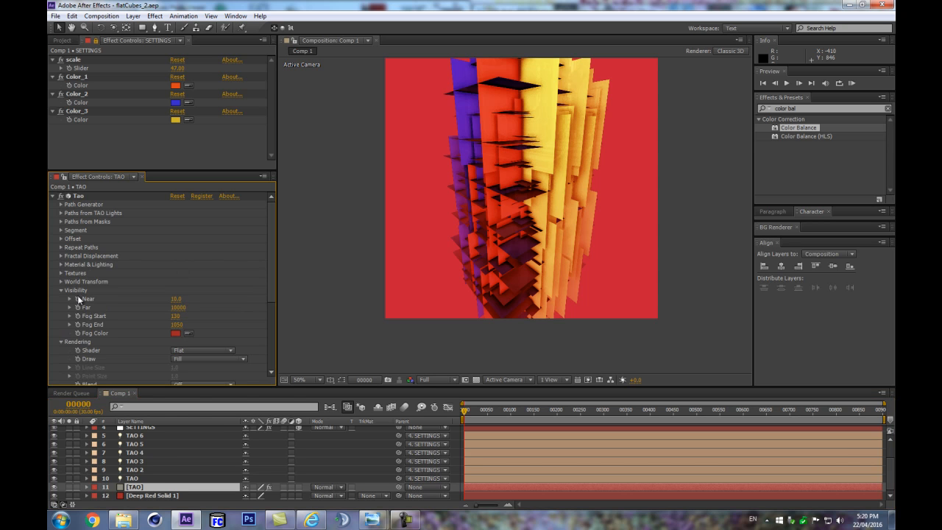
scroll(162, 287, down, 3)
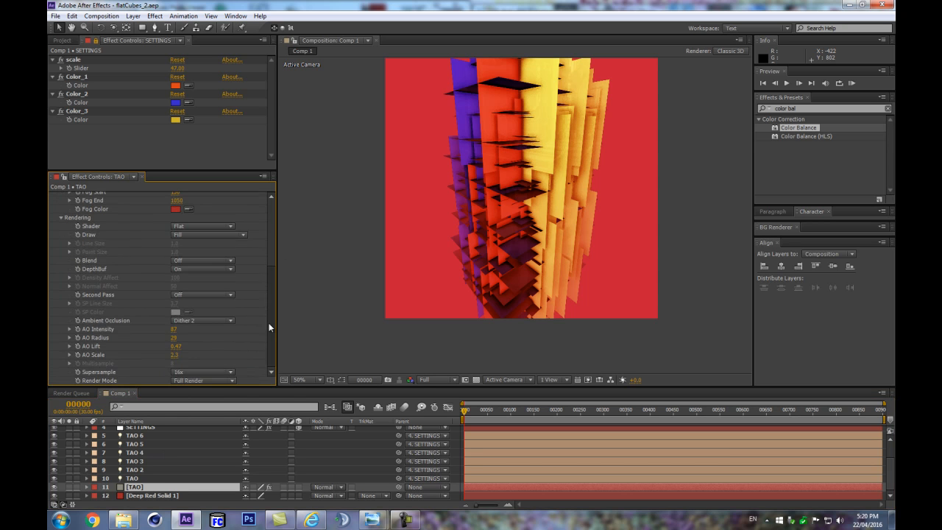
scroll(48, 259, up, 2)
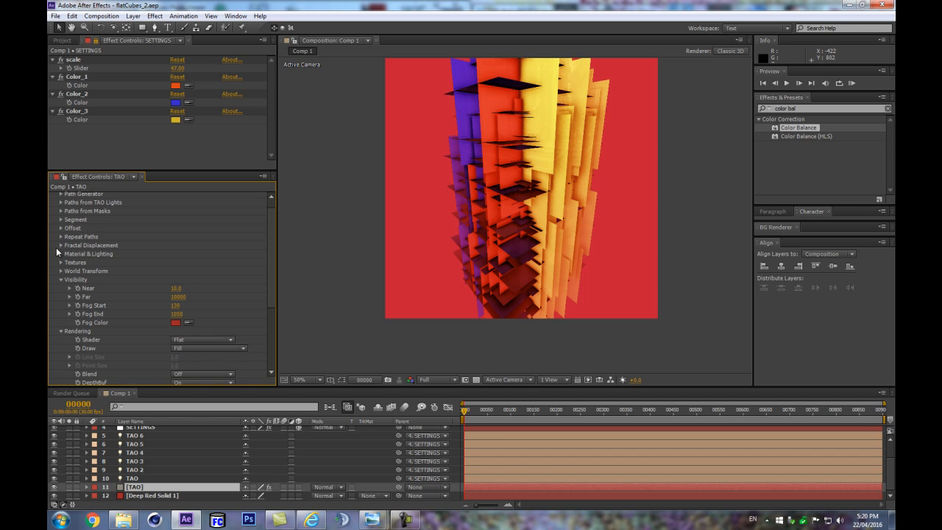
click(61, 236)
scroll(170, 257, down, 8)
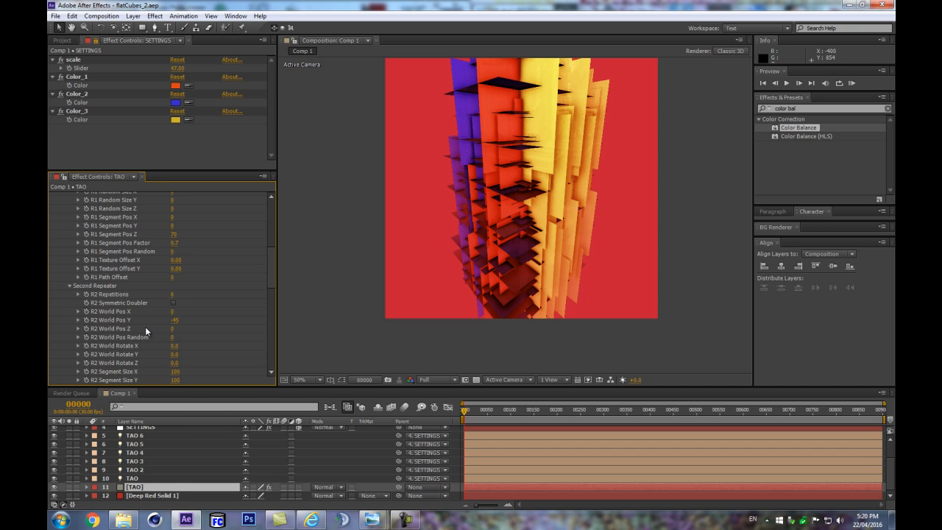
scroll(132, 277, up, 8)
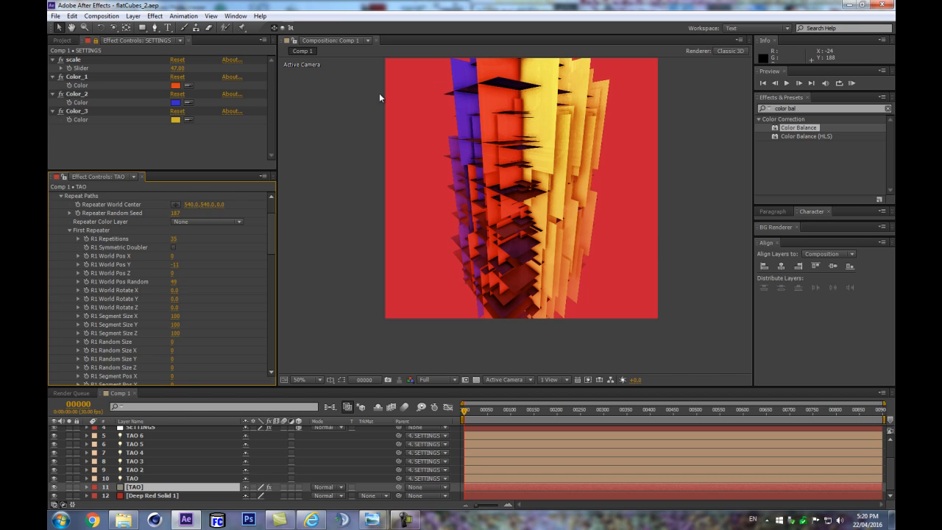
scroll(136, 483, up, 1)
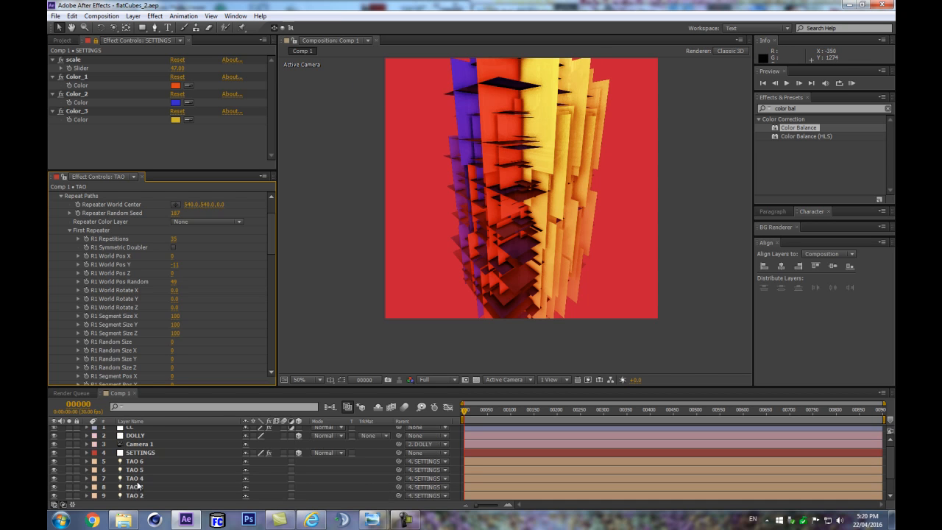
Step: Select the SETTINGS layer with the lights TAO to TAO 6, enlarge the timeline, and give them the Orange label
click(155, 452)
scroll(173, 479, down, 1)
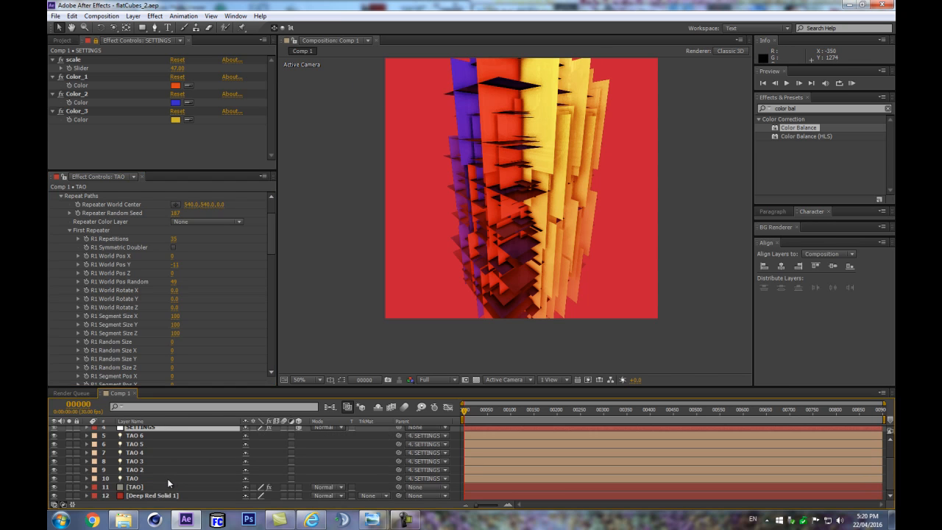
shift+click(162, 478)
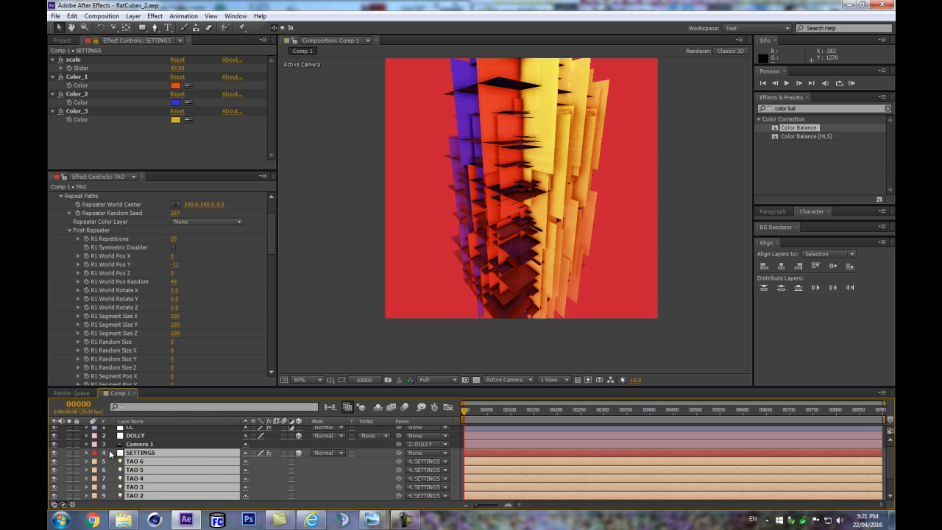
drag(344, 385, 344, 356)
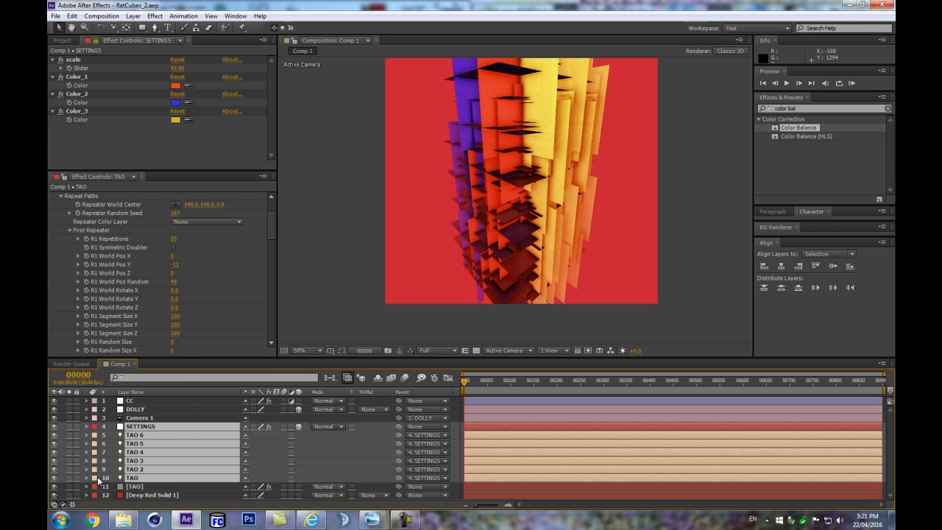
click(94, 479)
click(113, 354)
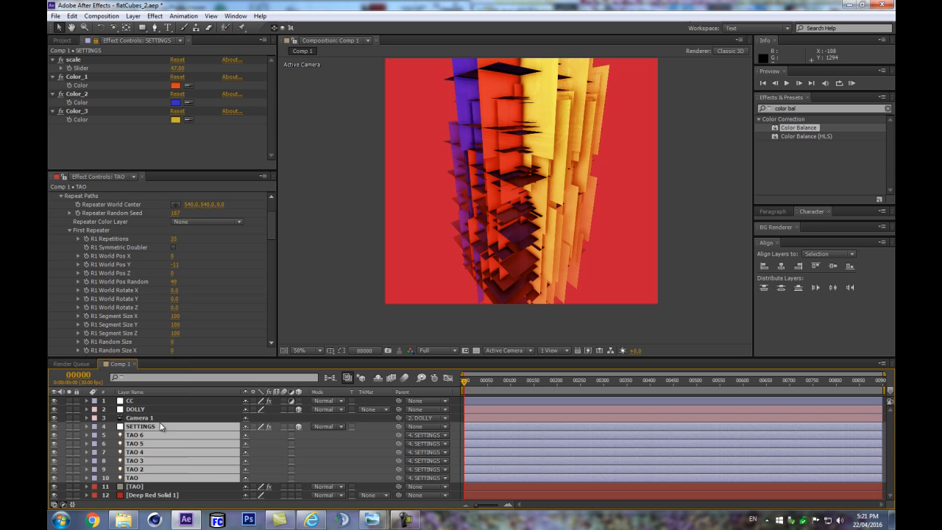
click(94, 456)
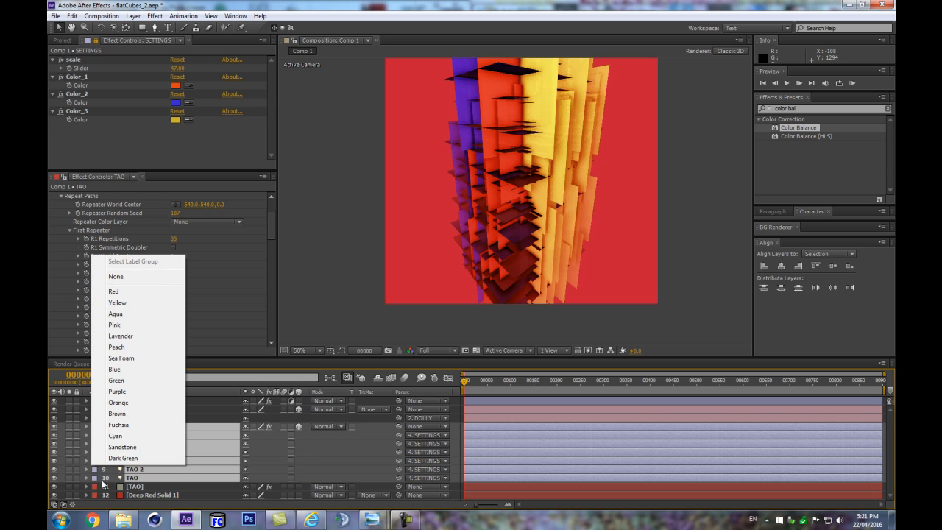
click(127, 403)
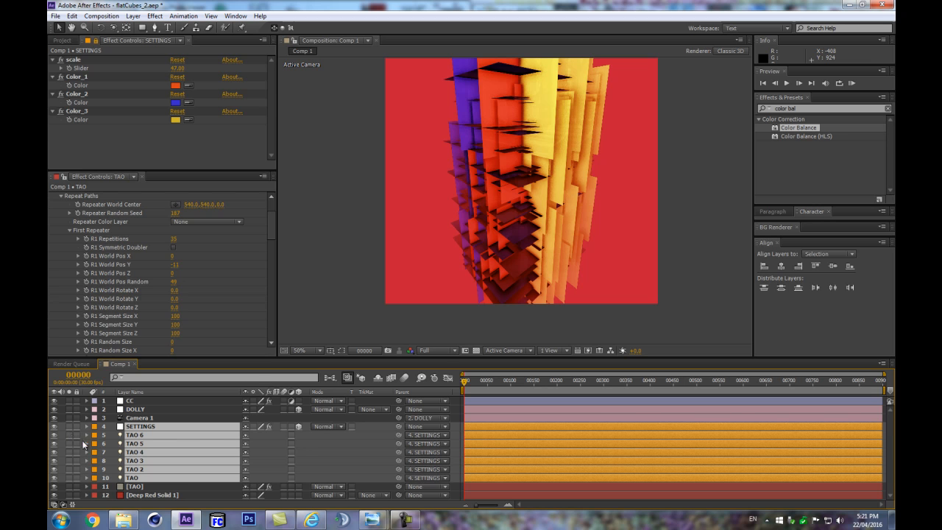
Step: Duplicate the SETTINGS layer and its six TAO lights, group the copies above the originals, and label them Purple
key(ctrl+d)
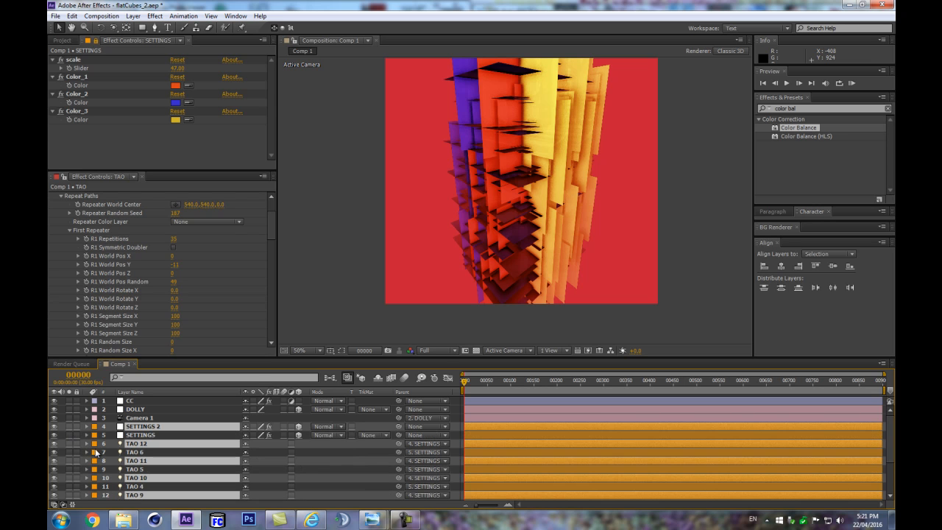
drag(151, 425, 157, 421)
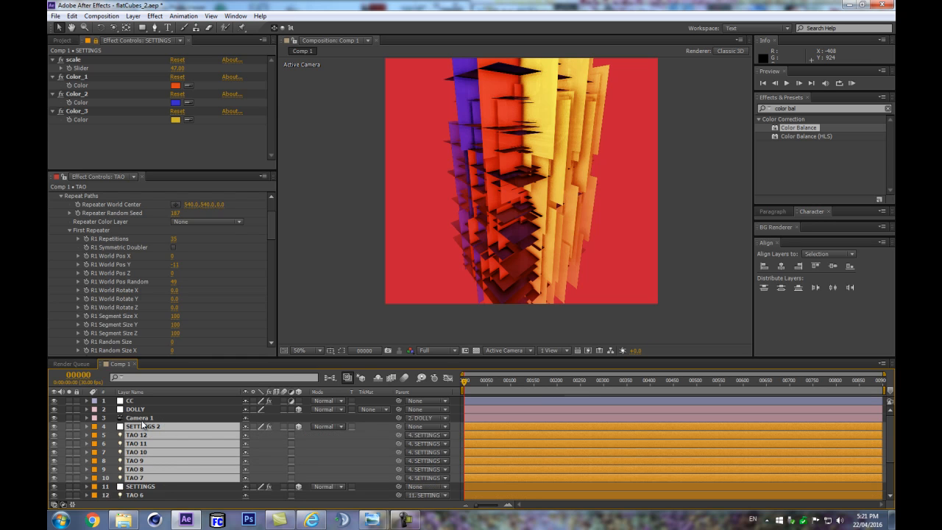
click(97, 476)
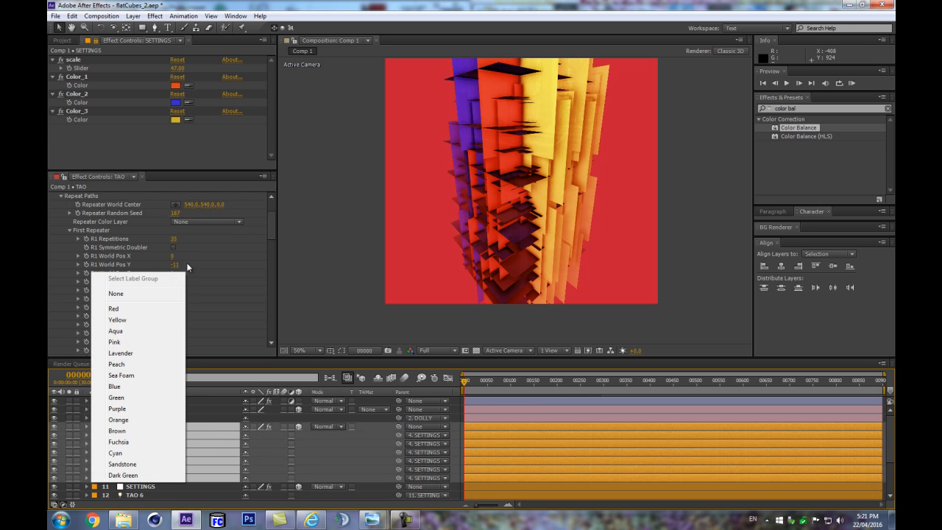
click(124, 410)
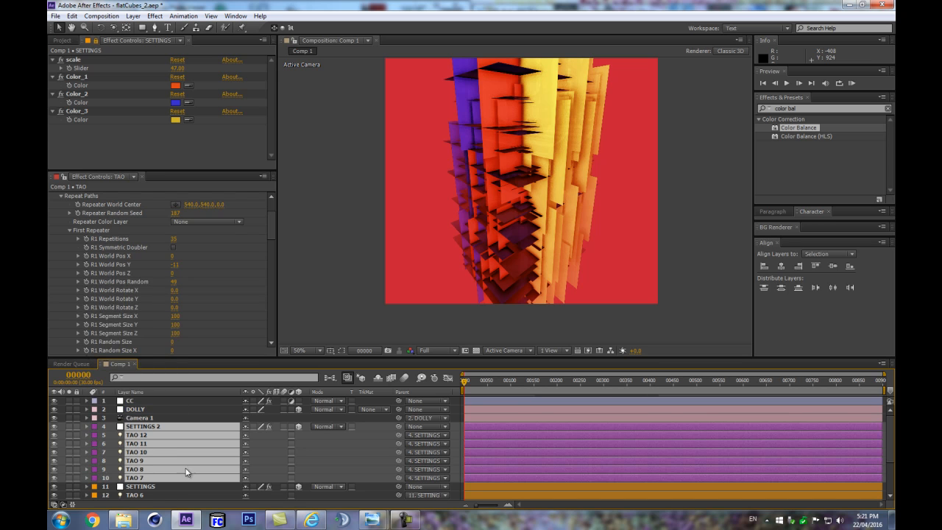
Step: Set the SETTINGS 2 layer's Position to 167, 308, 0 to offset the second tower, and collapse the layer
click(192, 419)
click(186, 428)
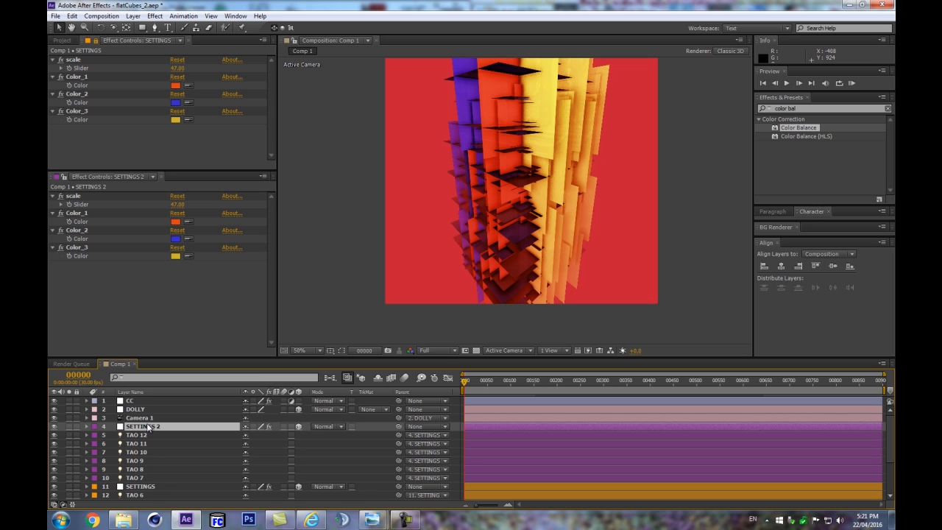
key(p)
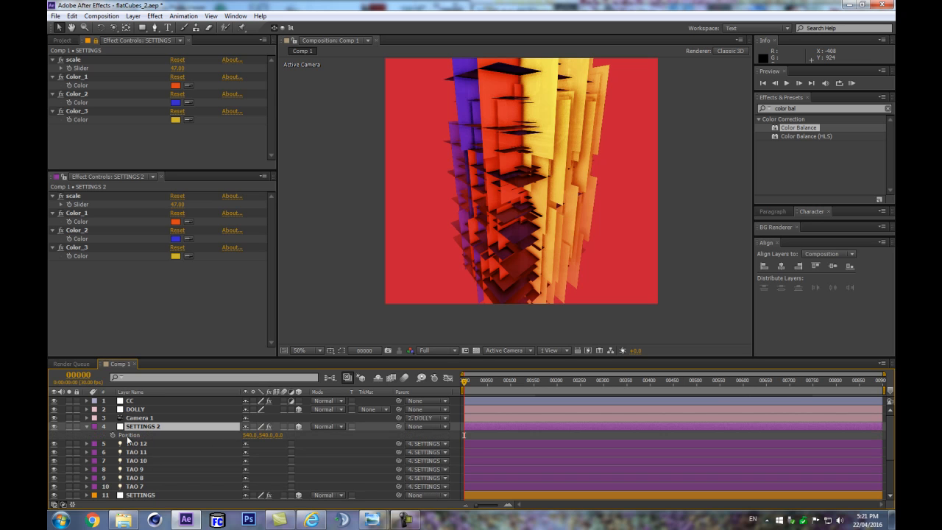
drag(248, 437, 174, 442)
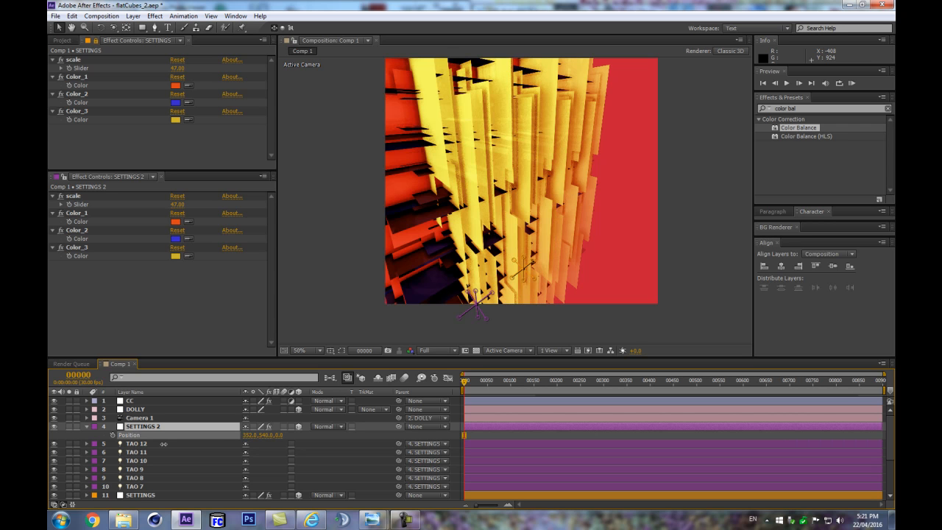
drag(163, 444, 77, 452)
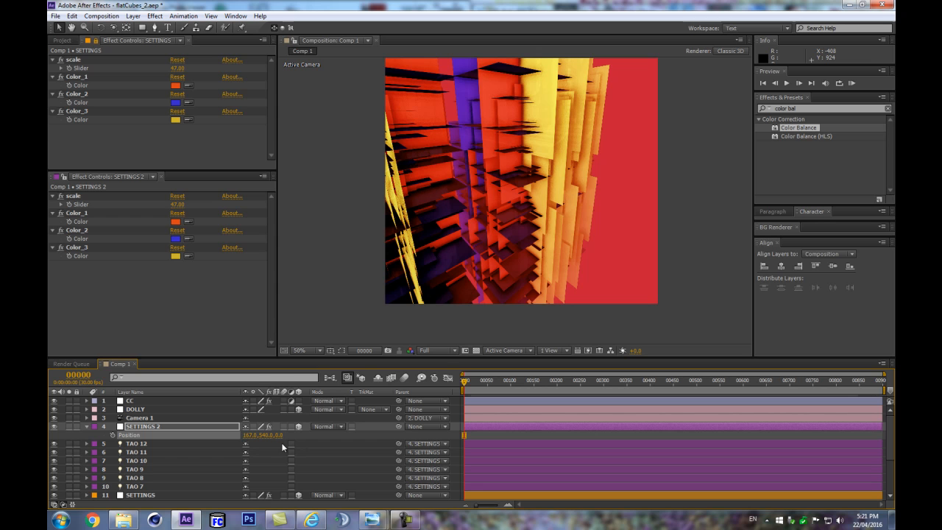
drag(263, 435, 130, 451)
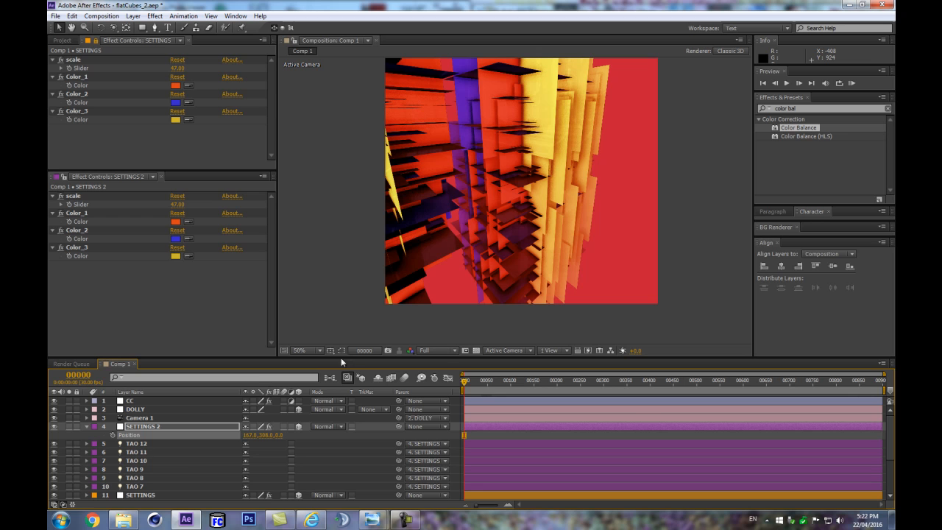
click(104, 428)
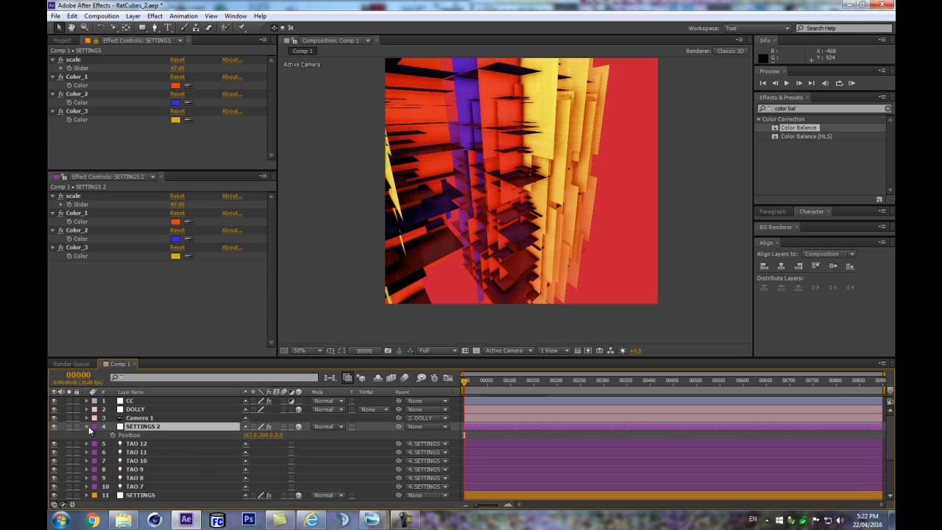
click(88, 426)
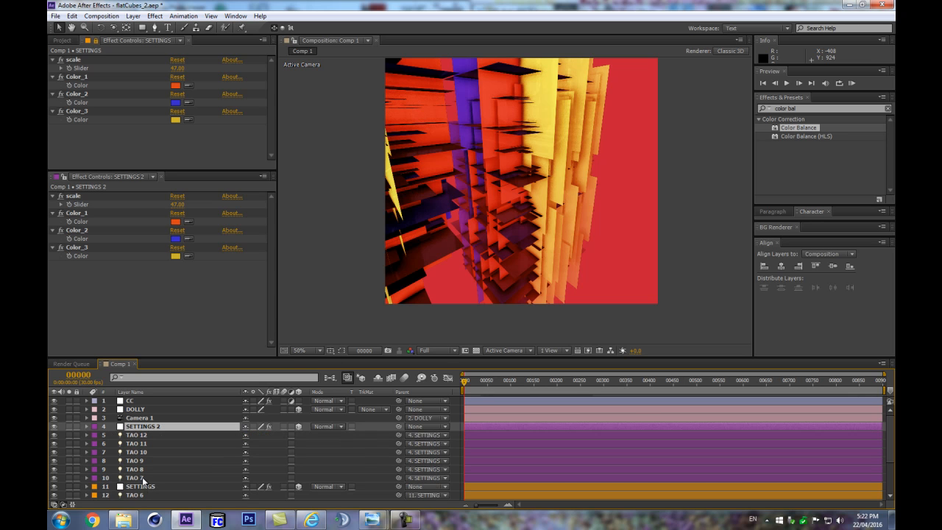
Step: Duplicate the orange SETTINGS layer with the lights TAO to TAO 6 and place the copies above the SETTINGS 2 group
scroll(142, 477, down, 1)
click(143, 462)
scroll(153, 489, down, 2)
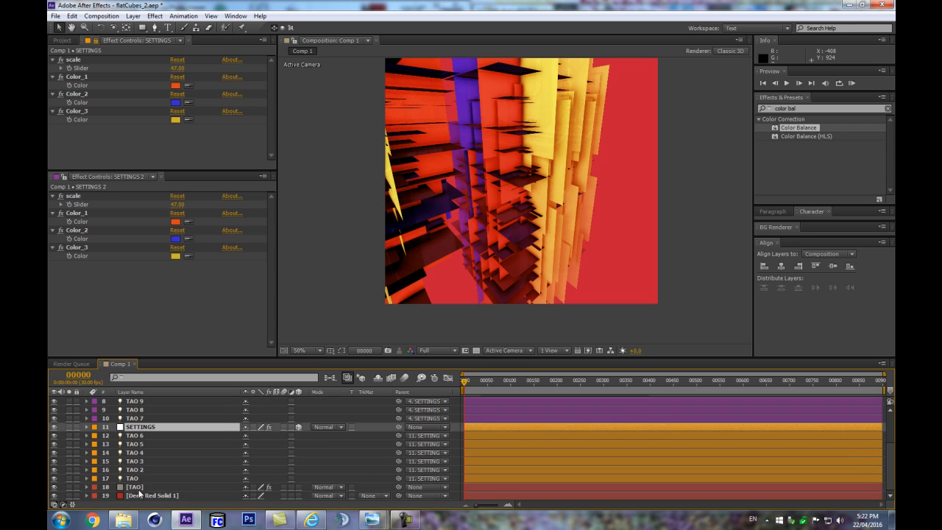
shift+click(219, 478)
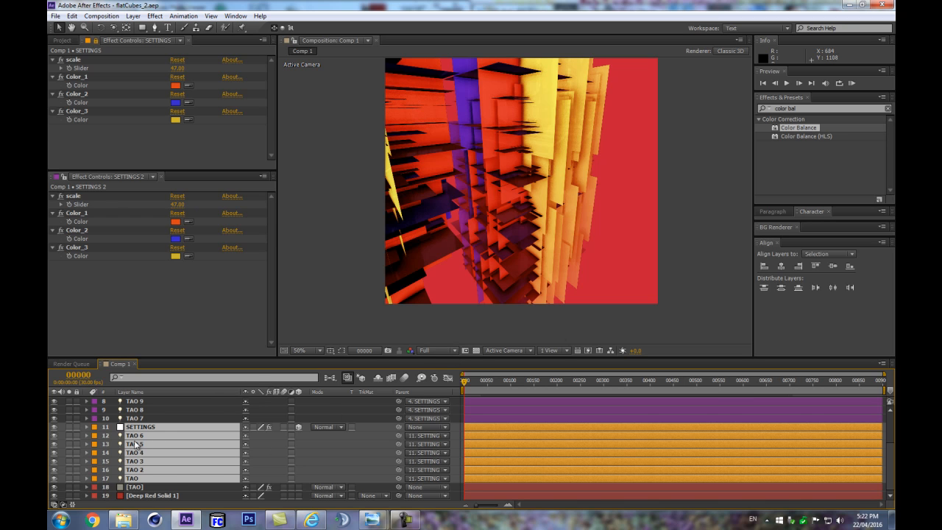
scroll(140, 449, up, 3)
key(ctrl+d)
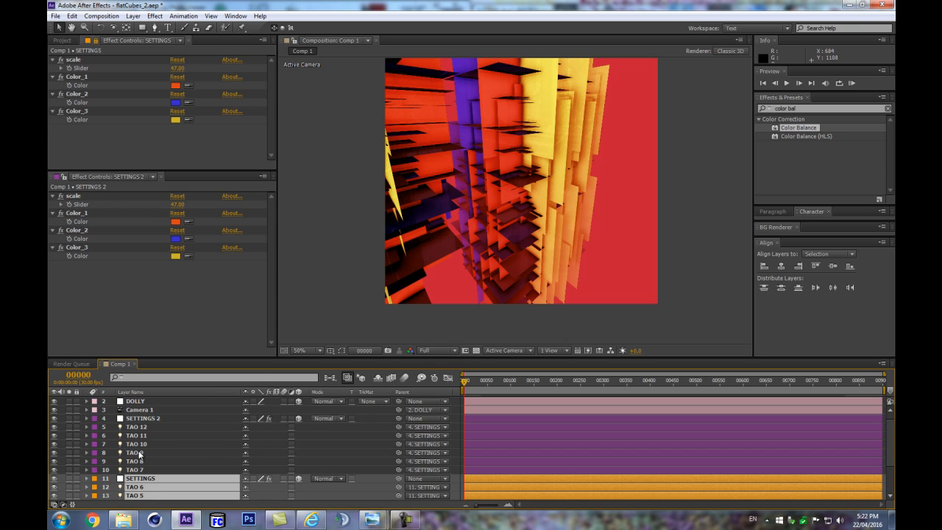
drag(159, 479, 159, 418)
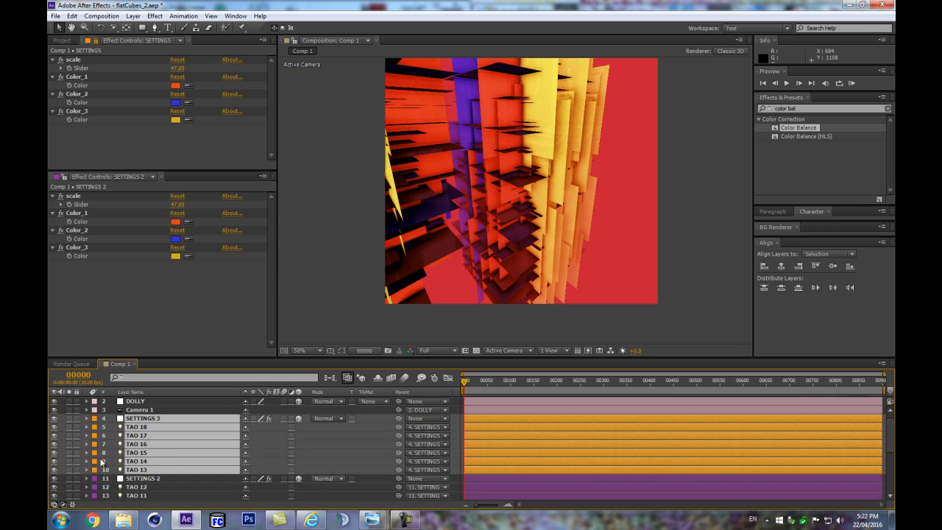
scroll(106, 450, down, 2)
scroll(99, 463, up, 2)
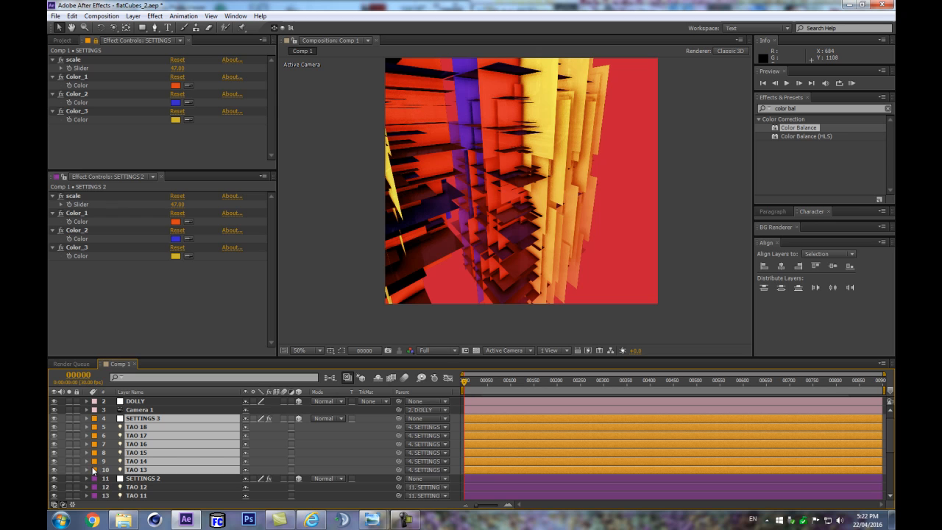
Step: Set the SETTINGS 3 layer's Position to 929, 588, -111 to place the third tower behind the others
click(147, 419)
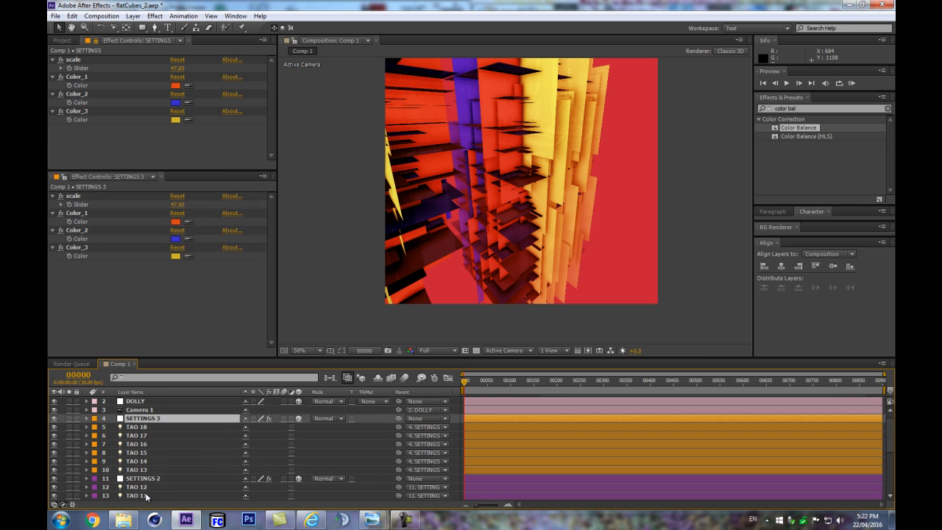
key(p)
click(251, 426)
text(1400)
key(Return)
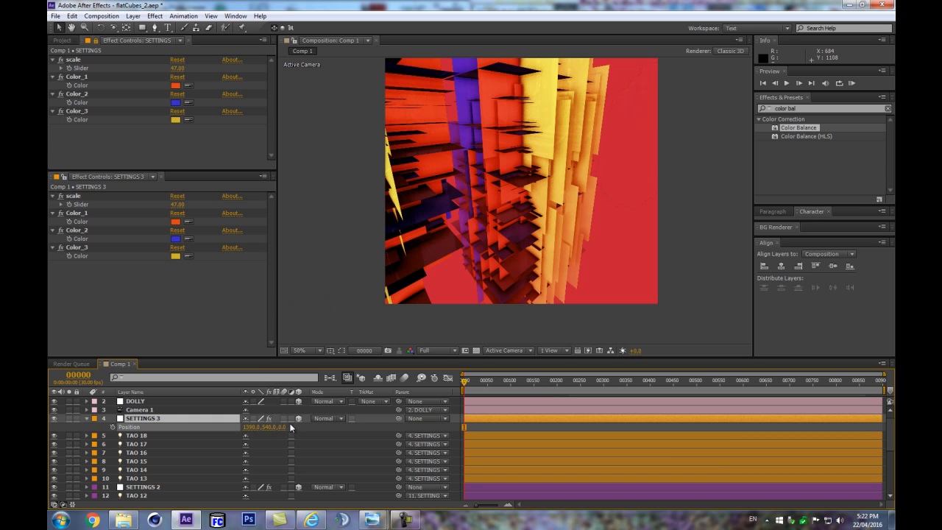
key(ctrl+z)
click(253, 427)
text(626)
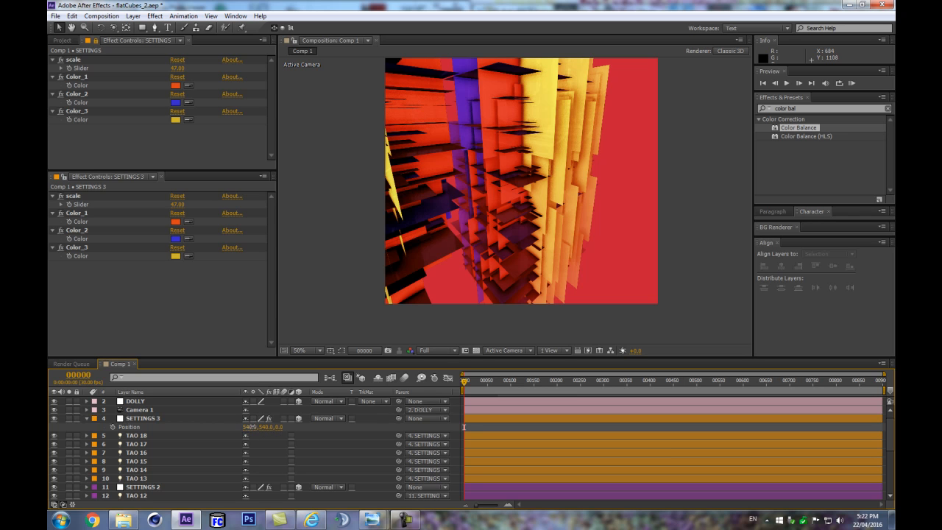
key(Return)
drag(292, 423, 399, 400)
drag(262, 426, 290, 429)
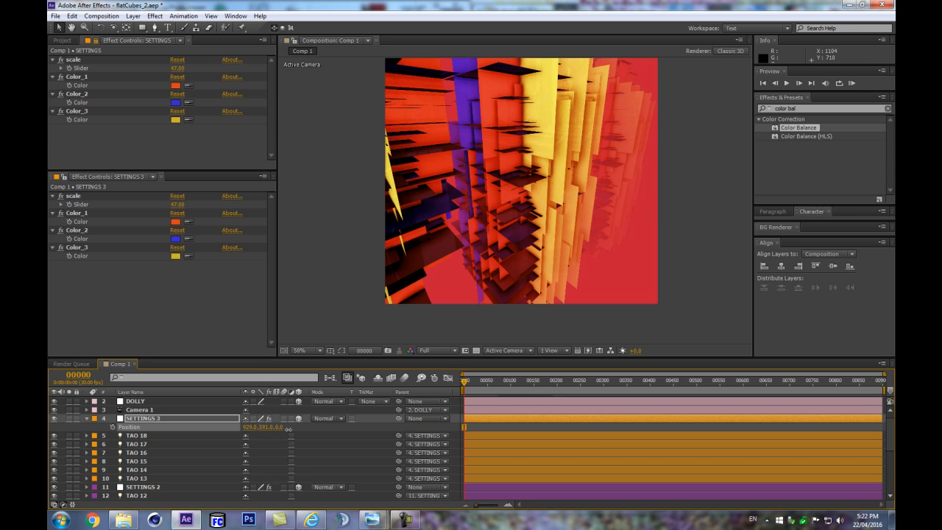
drag(235, 431, 215, 426)
Step: Set the SETTINGS 3 layer's Y Rotation to 90° to turn the third tower
click(190, 421)
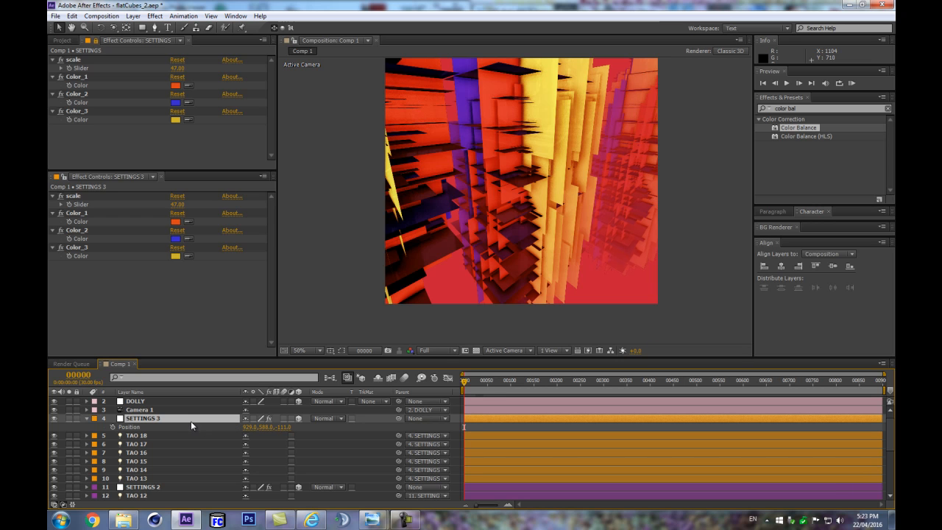
key(r)
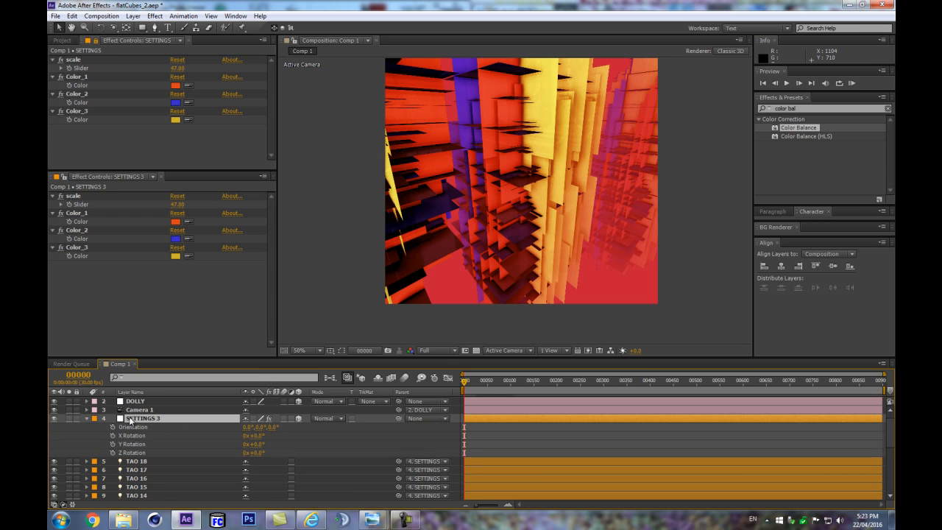
click(258, 445)
key(Return)
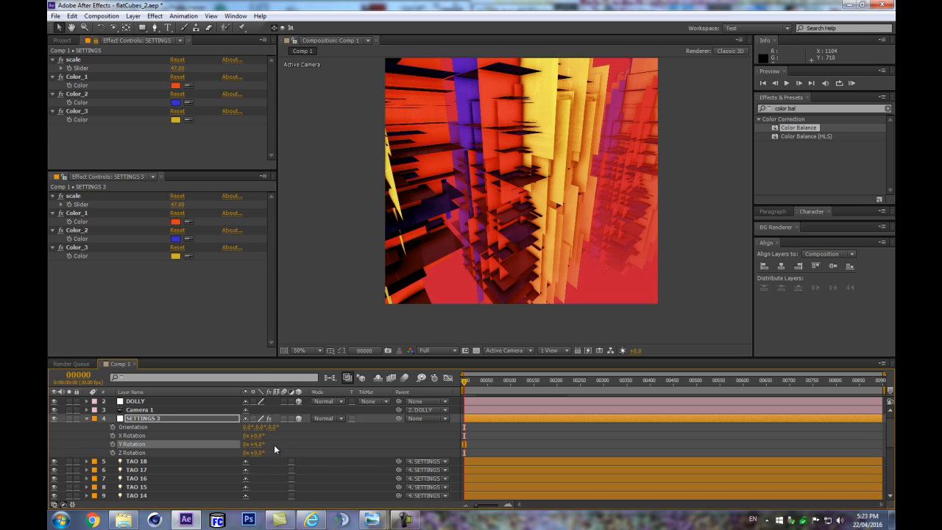
key(ctrl+z)
drag(259, 444, 265, 443)
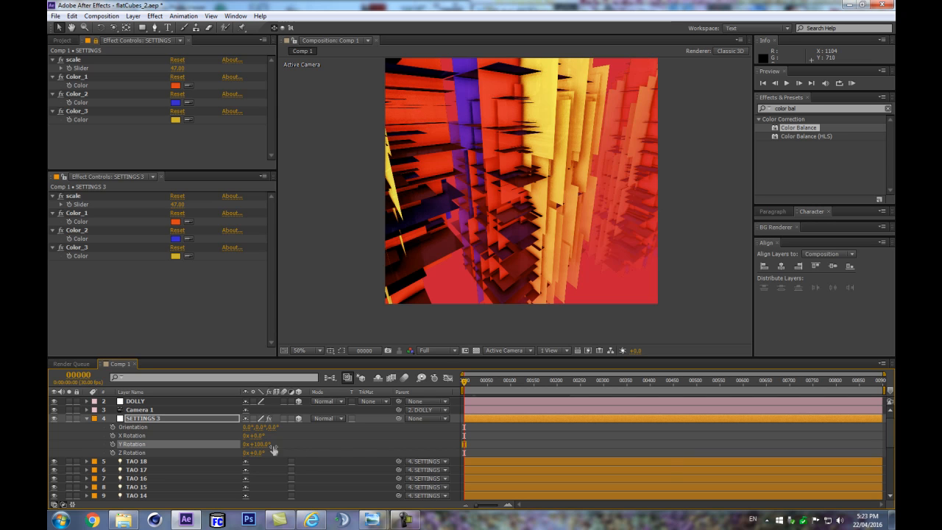
key(ctrl+z)
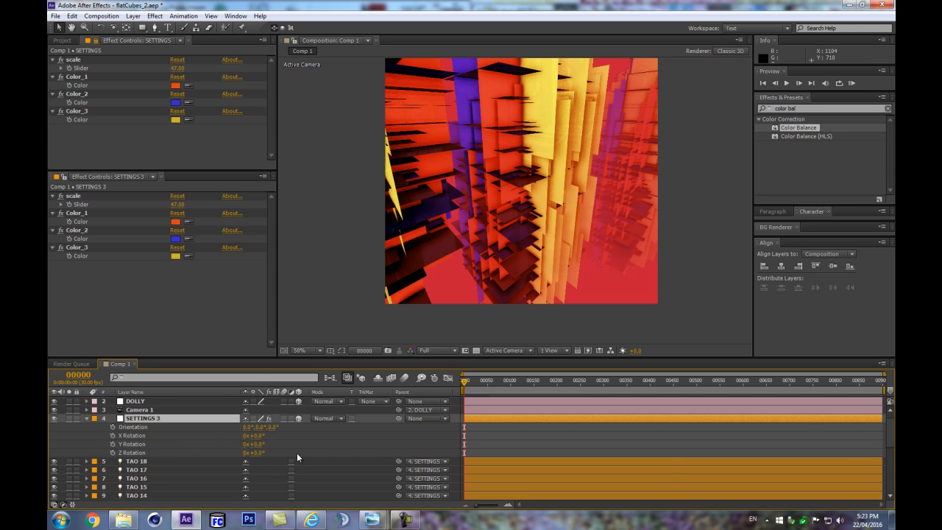
click(255, 445)
text(90)
key(Return)
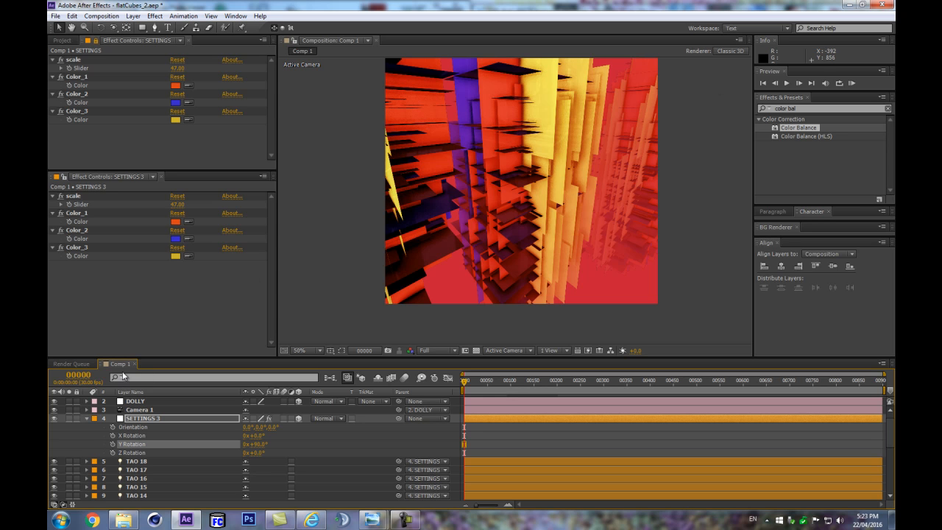
Step: Collapse the open properties of all layers in Comp 1 and clear the layer selection
key(ctrl+a)
key(u)
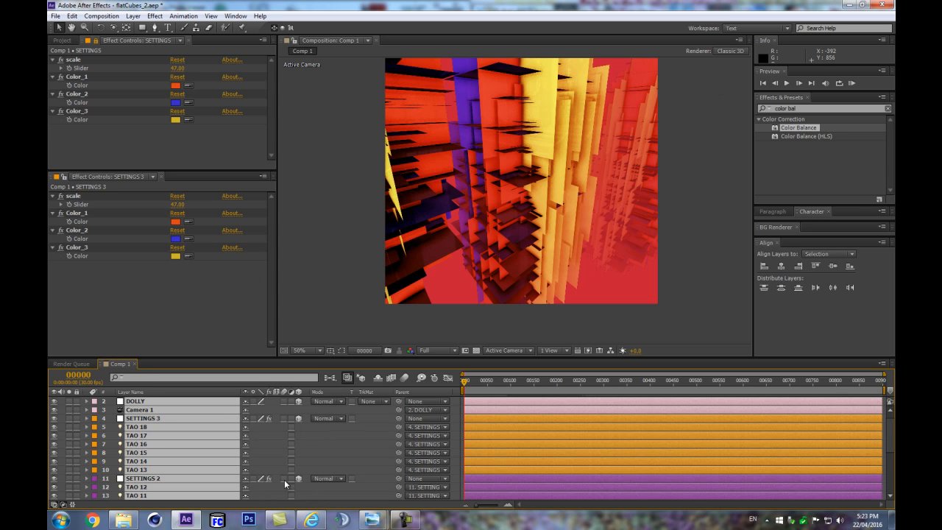
click(320, 464)
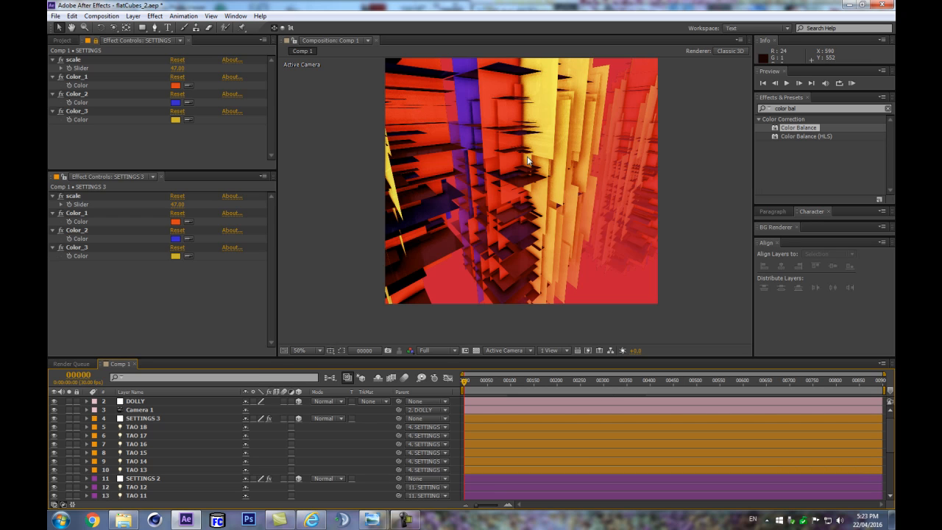
Step: Reframe Camera 1 with the camera tracking tool so the towers move slightly right in the composition
key(c)
drag(524, 149, 538, 150)
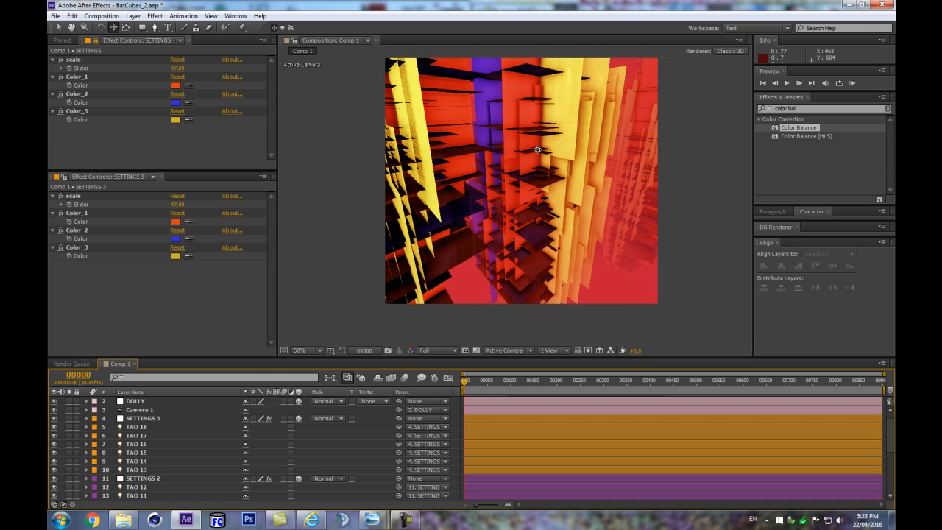
click(623, 315)
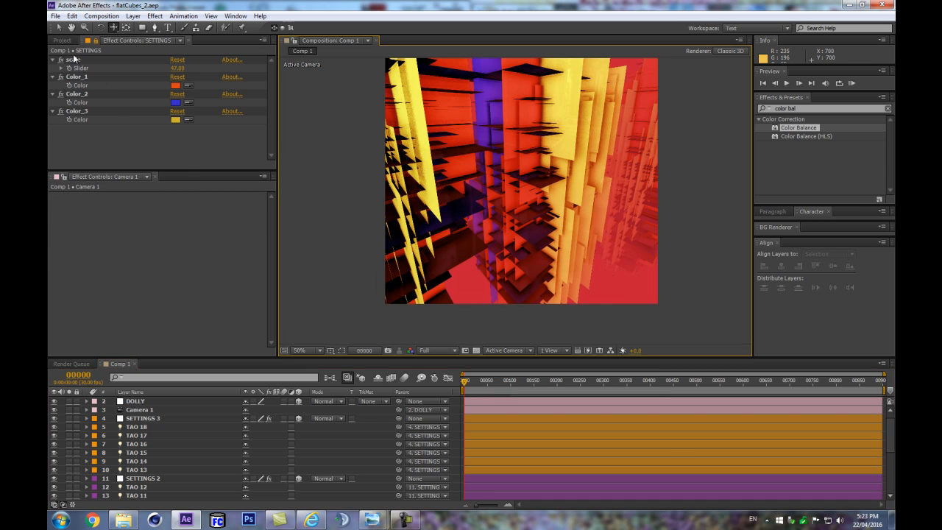
drag(532, 262, 537, 248)
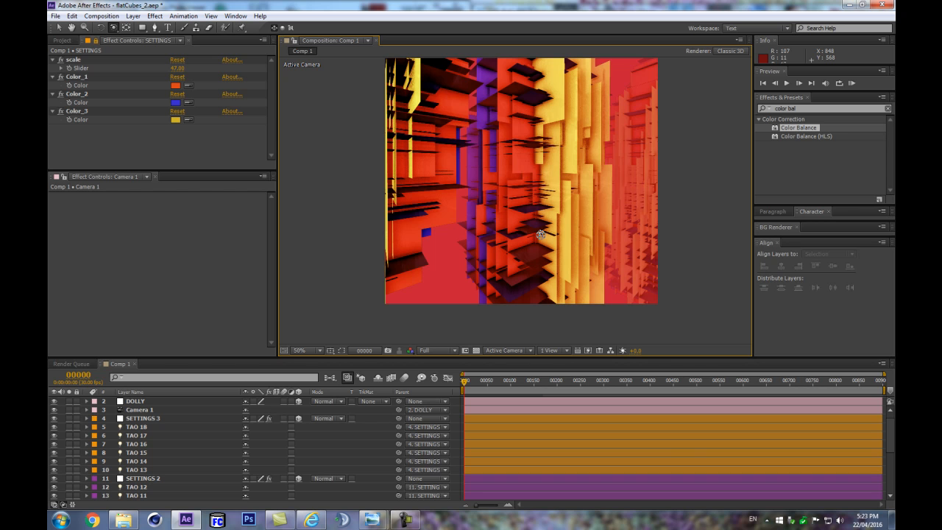
drag(326, 224, 447, 248)
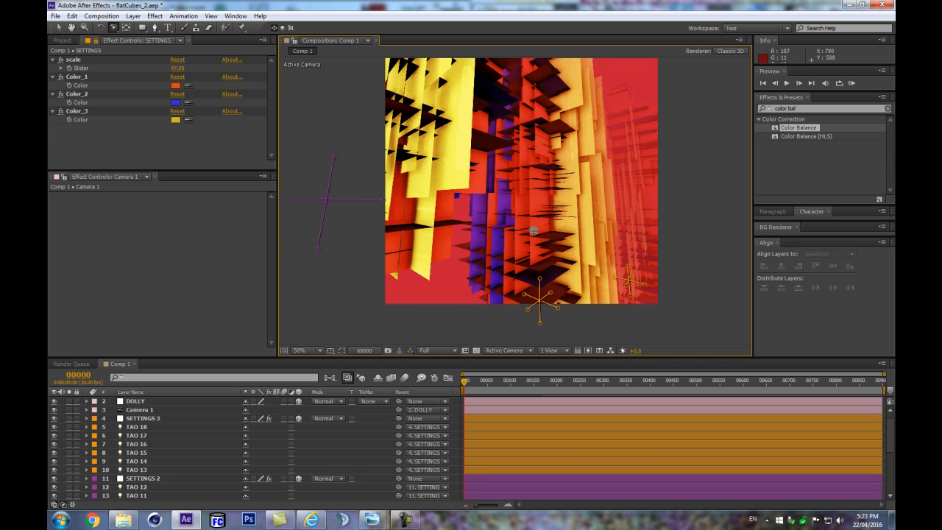
key(ctrl+z)
key(ctrl+z)
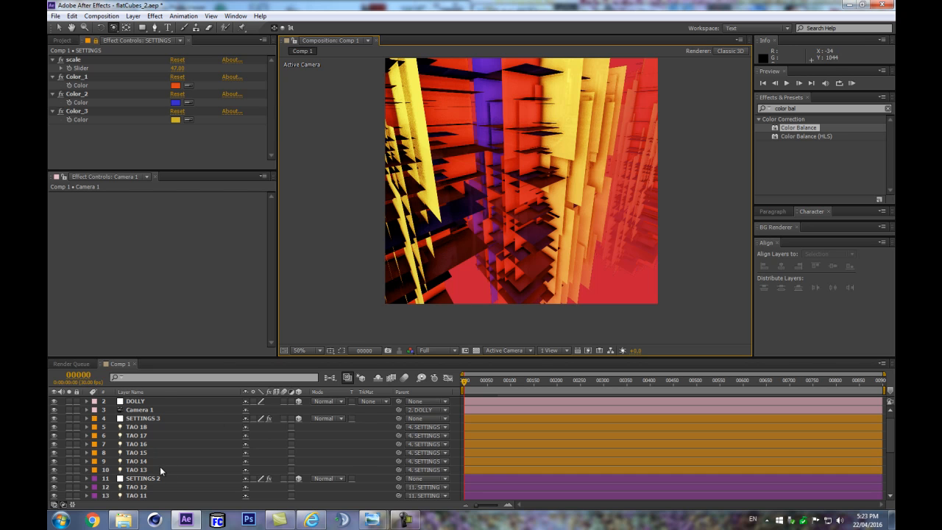
scroll(160, 466, down, 3)
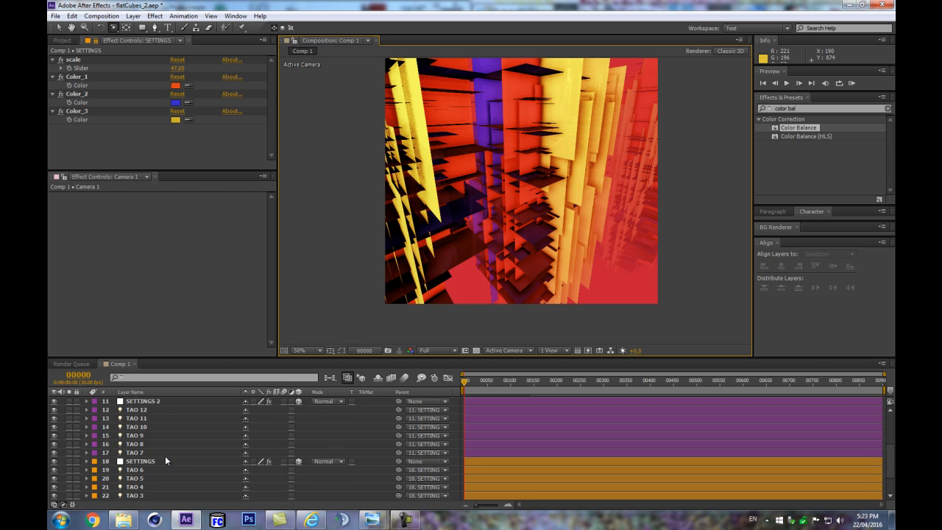
scroll(166, 461, up, 3)
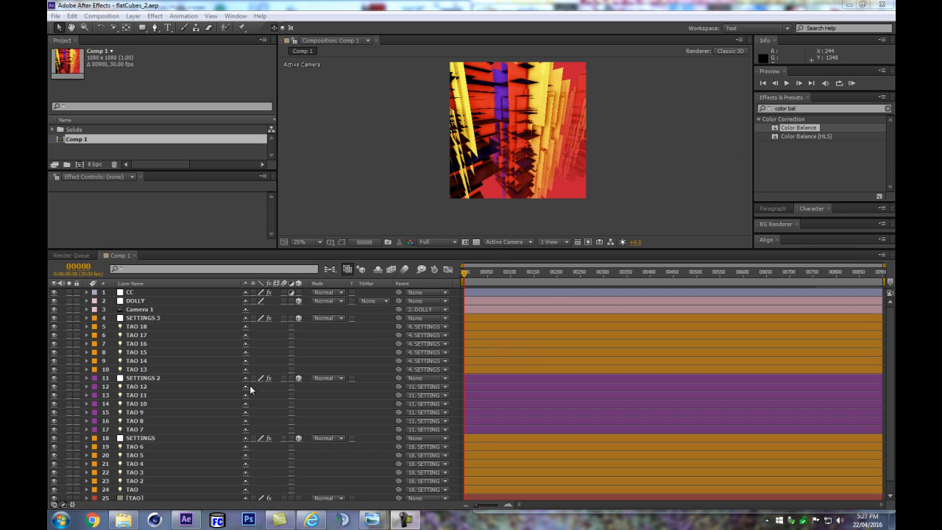
Step: On the TAO layer's Tao effect, enable Loop Offset and keyframe Offset at 0 on frame 0
click(142, 497)
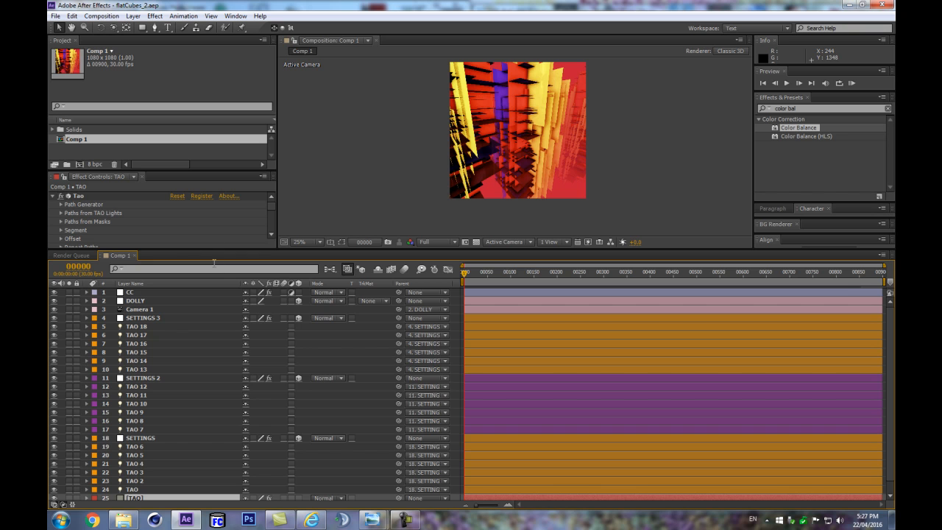
drag(170, 252, 177, 348)
scroll(498, 221, up, 3)
scroll(591, 262, down, 2)
scroll(67, 290, down, 3)
click(71, 272)
scroll(71, 276, up, 5)
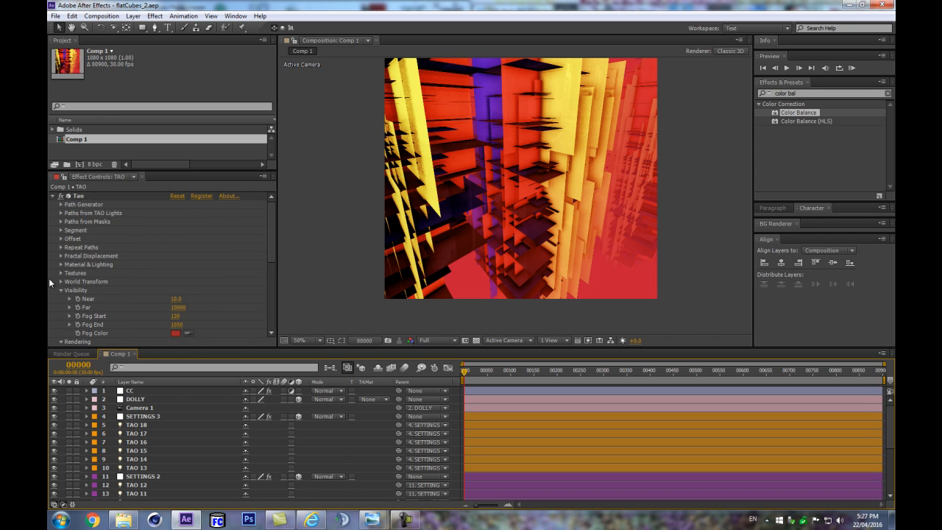
click(61, 239)
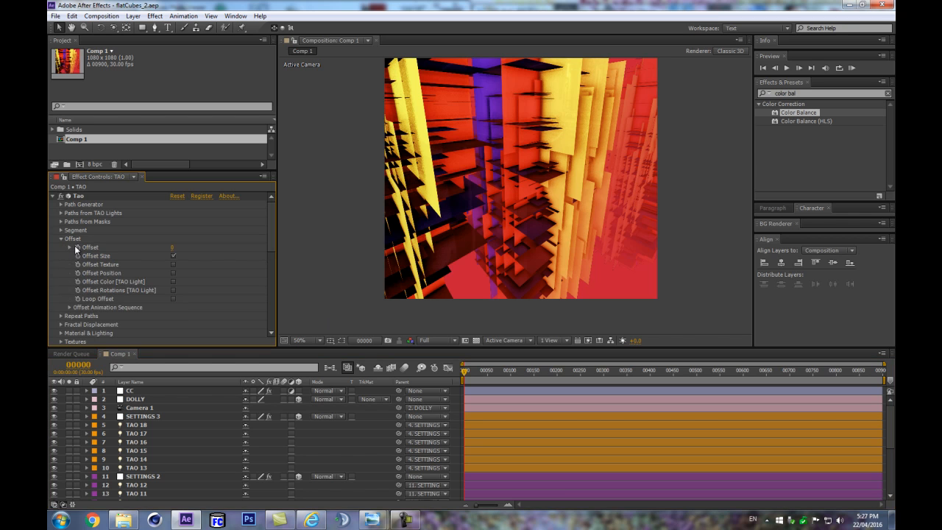
click(173, 299)
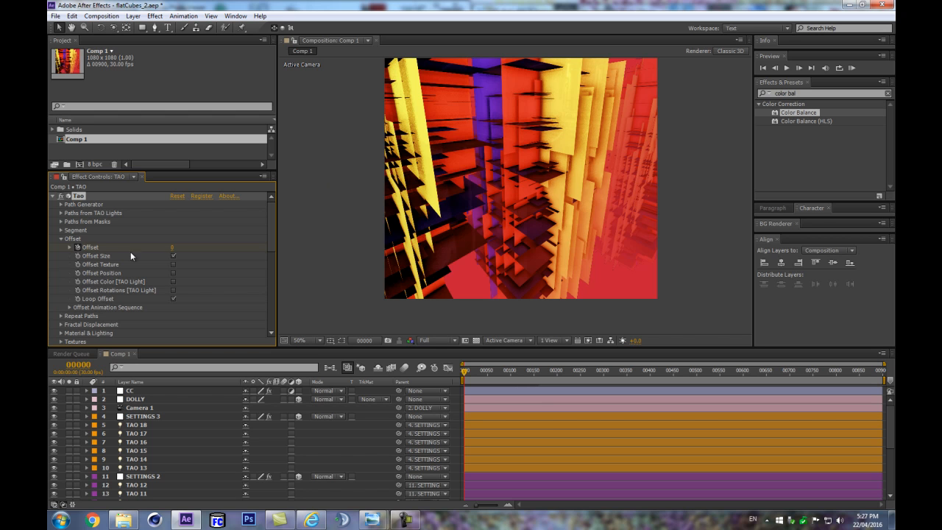
Step: Add an Offset keyframe of 100 at frame 45 in the Tao effect
click(74, 365)
text(45)
key(Return)
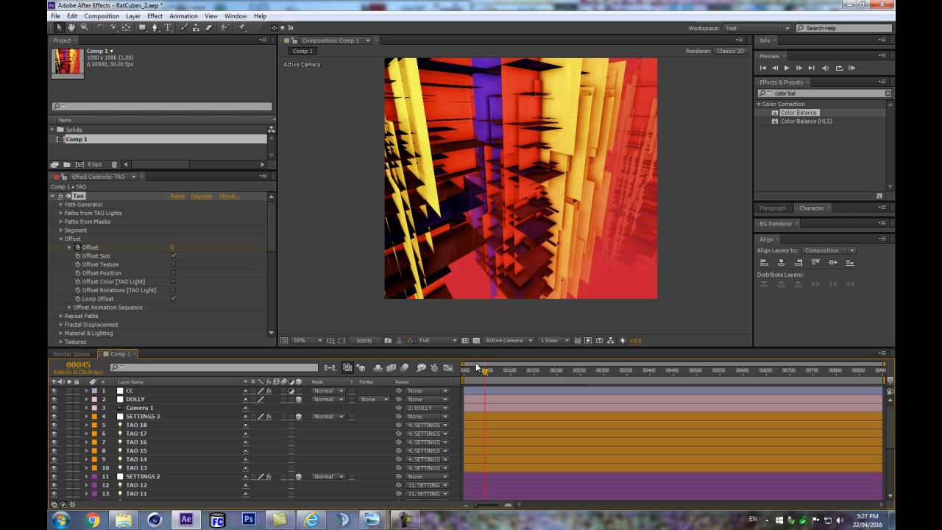
click(172, 248)
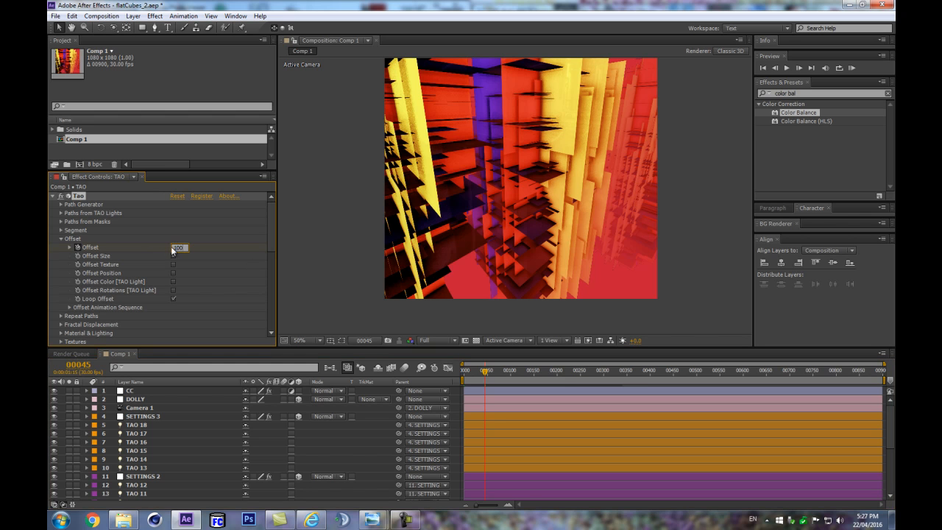
key(Return)
Step: Add numbered composition marker 3 at frame 45 and marker 1 at frame 0, and end the work area at frame 44
key(shift+3)
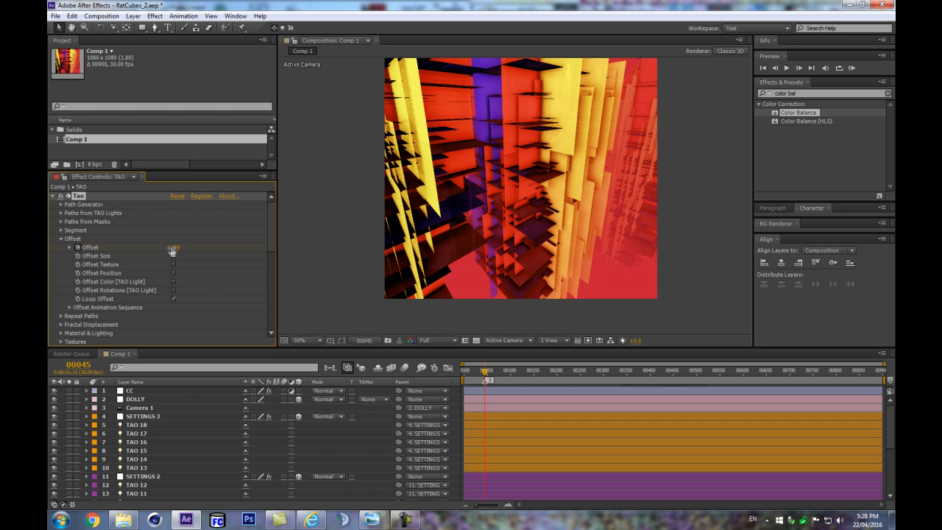
key(Home)
key(shift+1)
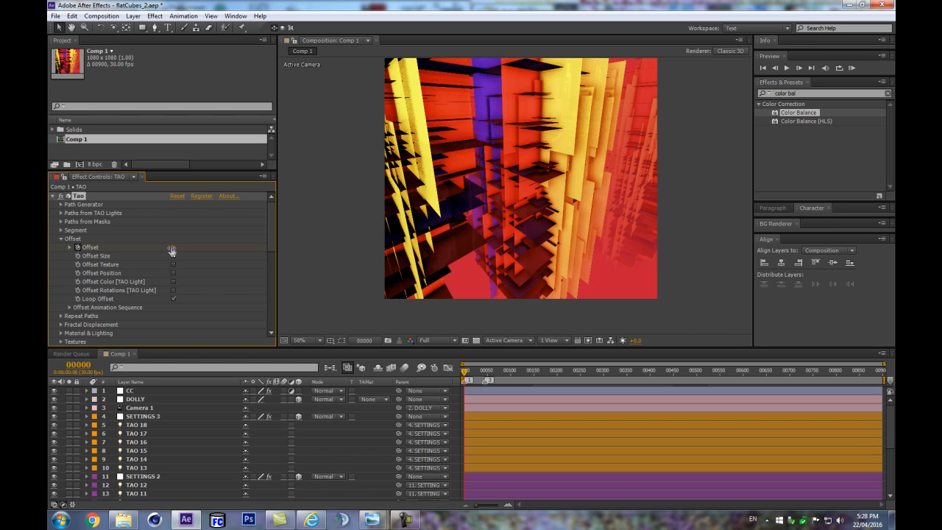
key(2)
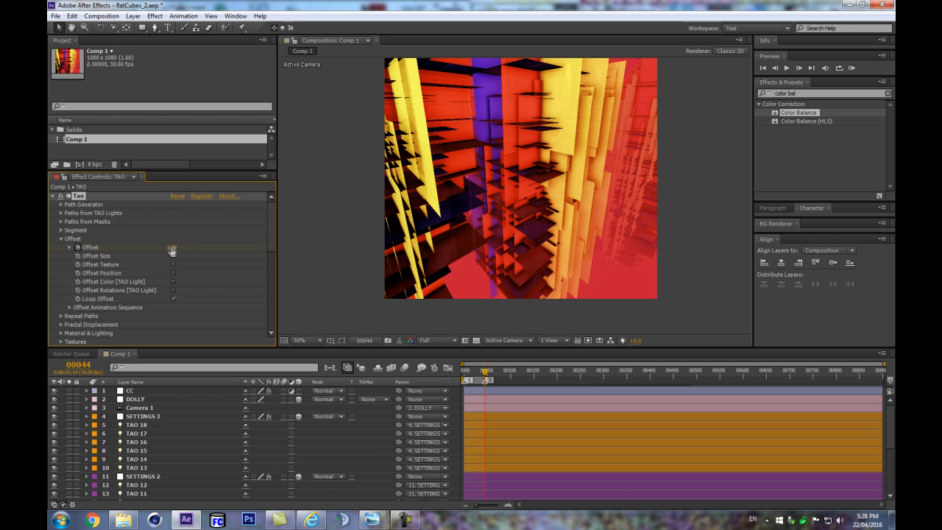
Step: Preview the looping Offset animation between the markers and inspect frame 21
key(=)
key(=)
key(=)
click(575, 361)
key(space)
click(543, 370)
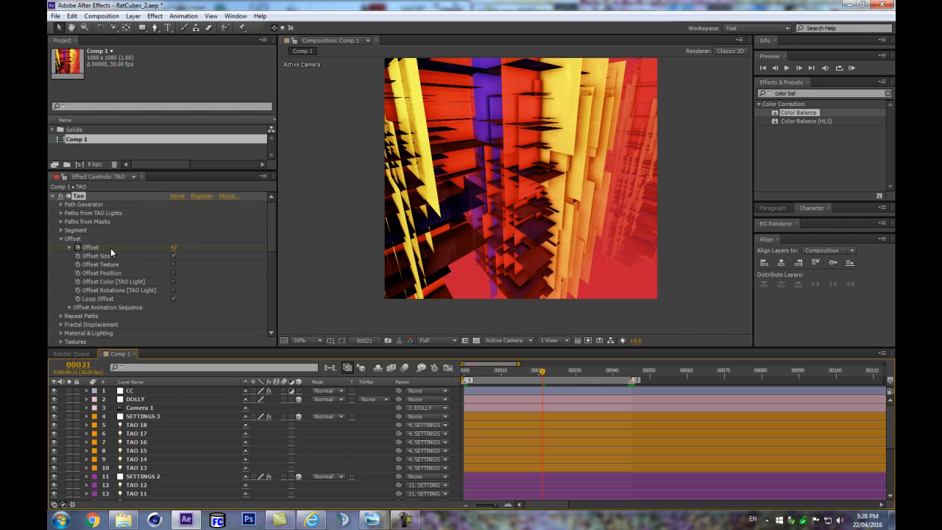
scroll(95, 265, down, 3)
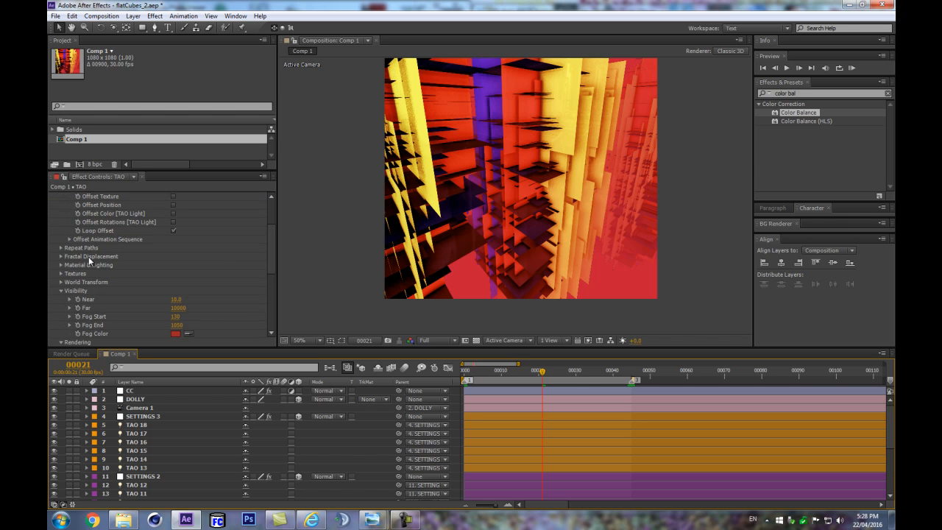
Step: Expand the Tao effect's Offset Animation Sequence group and review its OAS parameters
scroll(75, 280, up, 1)
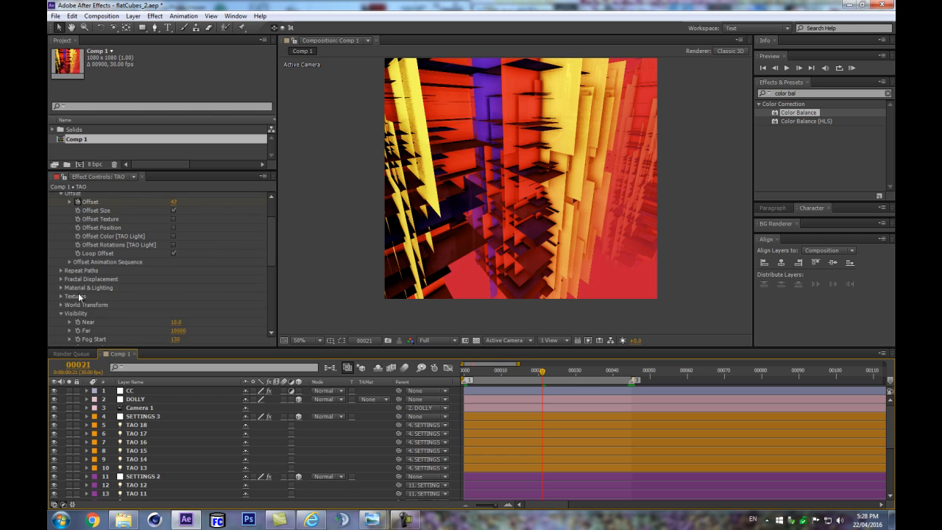
click(69, 262)
scroll(183, 216, down, 3)
scroll(191, 262, up, 2)
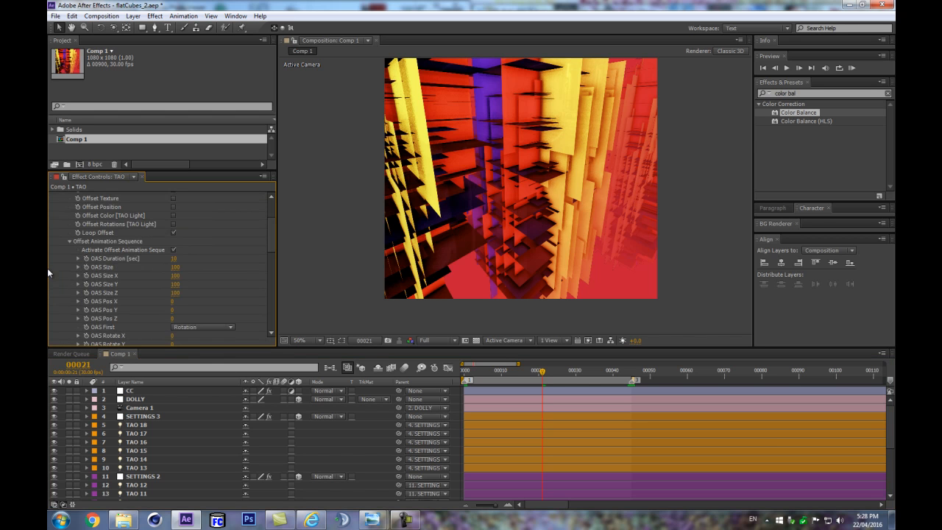
scroll(71, 301, down, 2)
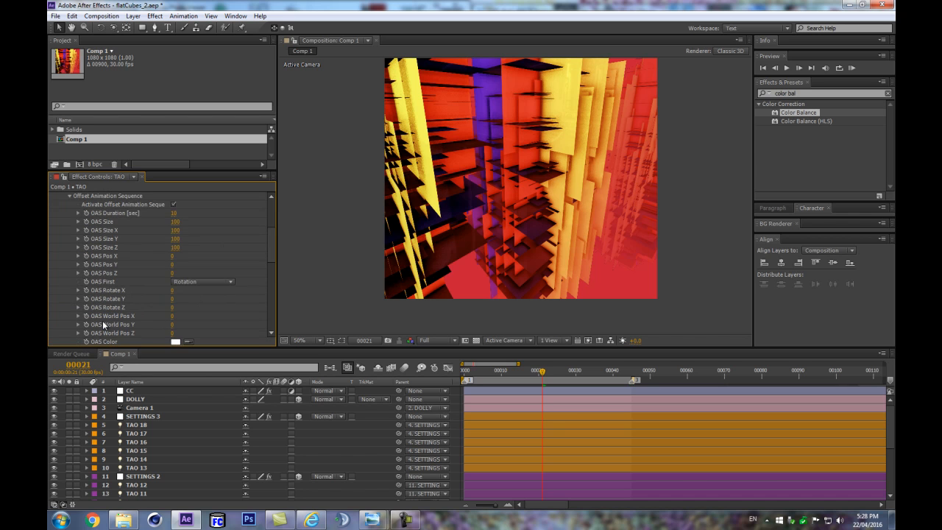
Step: Try an OAS Pos X value of 120 in the Offset Animation Sequence, and undo it
drag(171, 316, 162, 318)
drag(172, 258, 169, 256)
key(ctrl+z)
drag(170, 257, 172, 258)
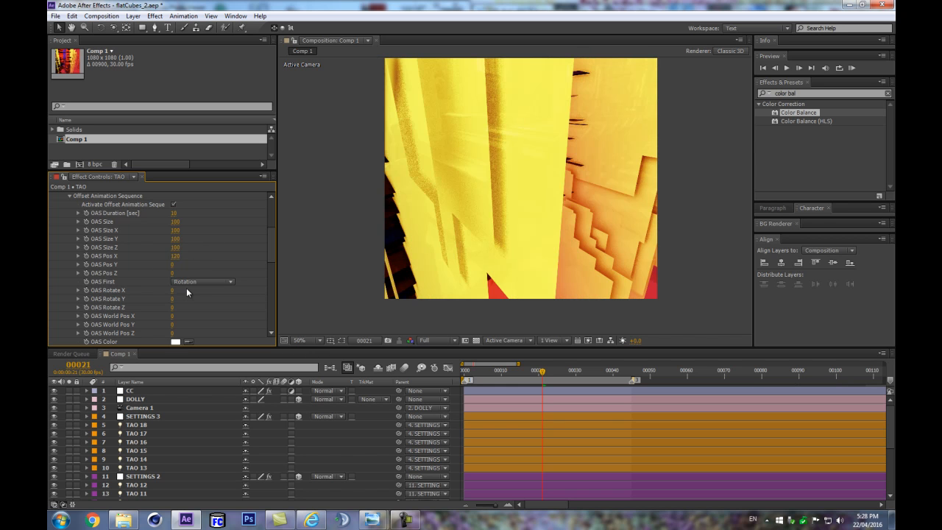
key(ctrl+z)
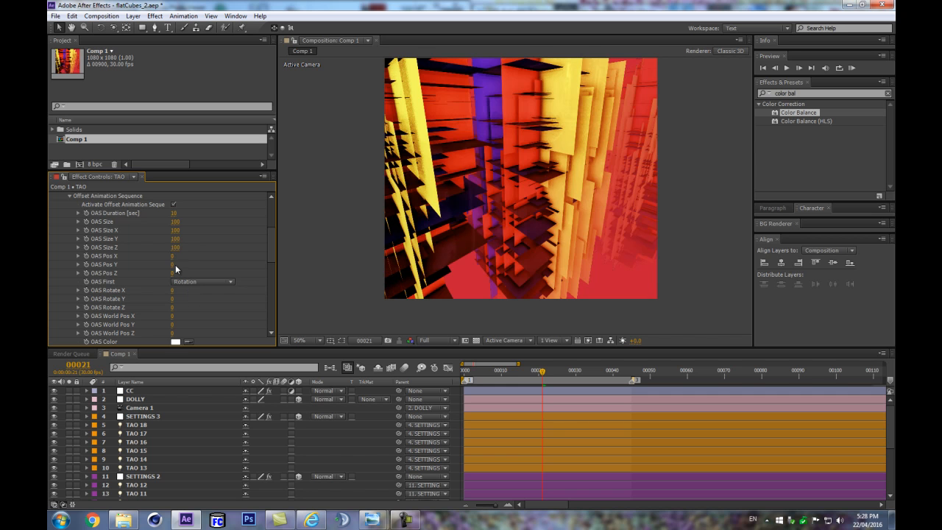
Step: Try a higher OAS Pos Y, and OAS Pos Z values of 90 and 12, undoing each change
drag(173, 264, 178, 267)
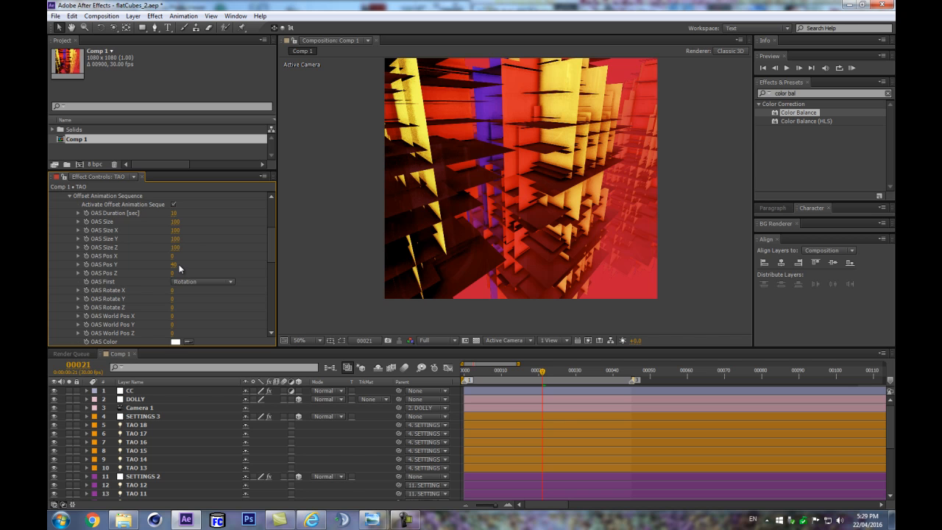
key(ctrl+z)
drag(173, 276, 184, 278)
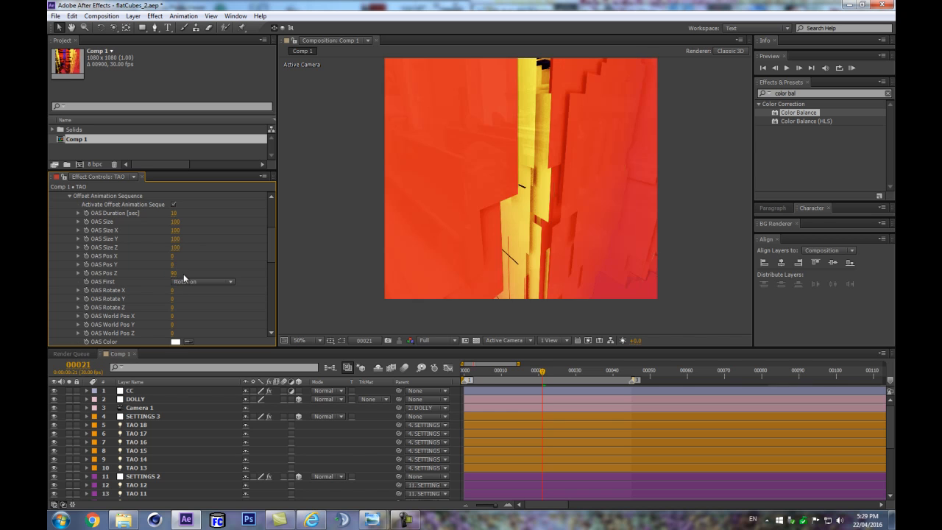
key(ctrl+z)
click(172, 276)
text(12)
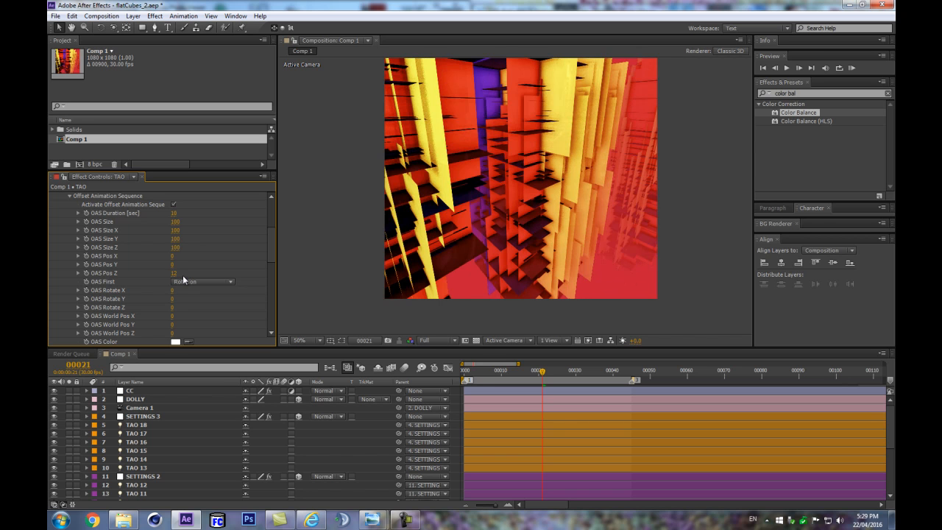
key(ctrl+z)
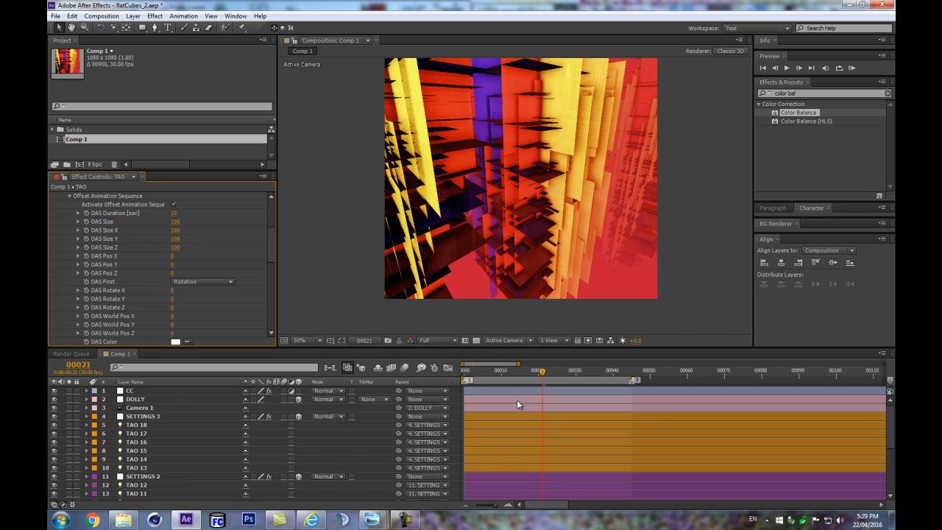
Step: Switch to Chrome, search Google for the MotionScript author's wiggle expression, and open the Looping wiggle page
click(92, 519)
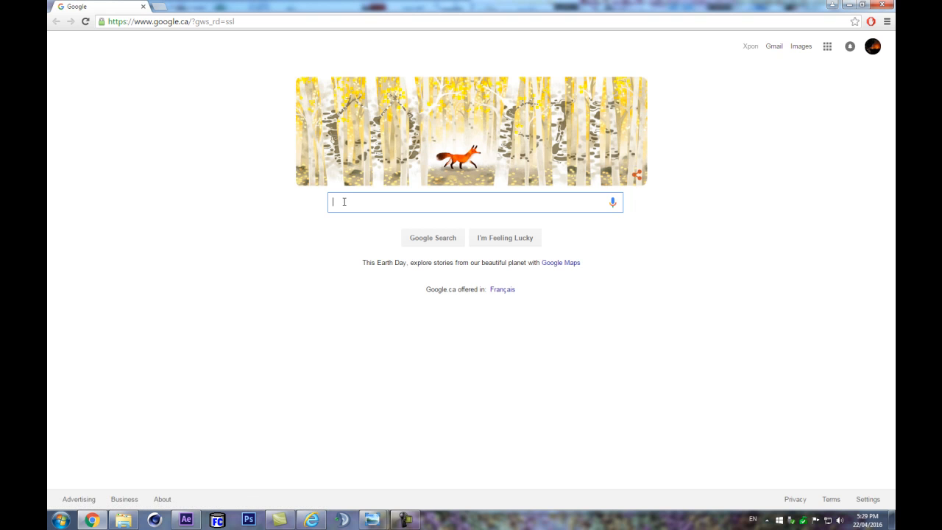
text(dan ebbert)
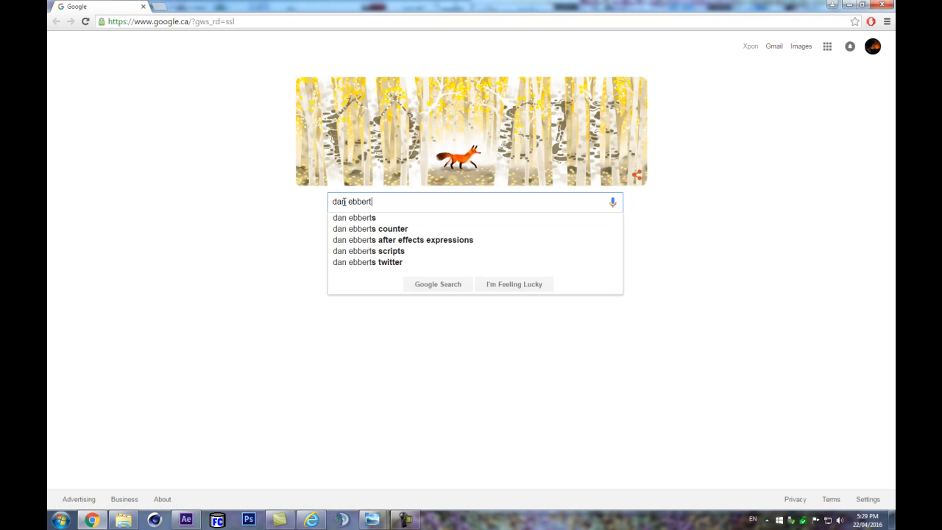
key(Return)
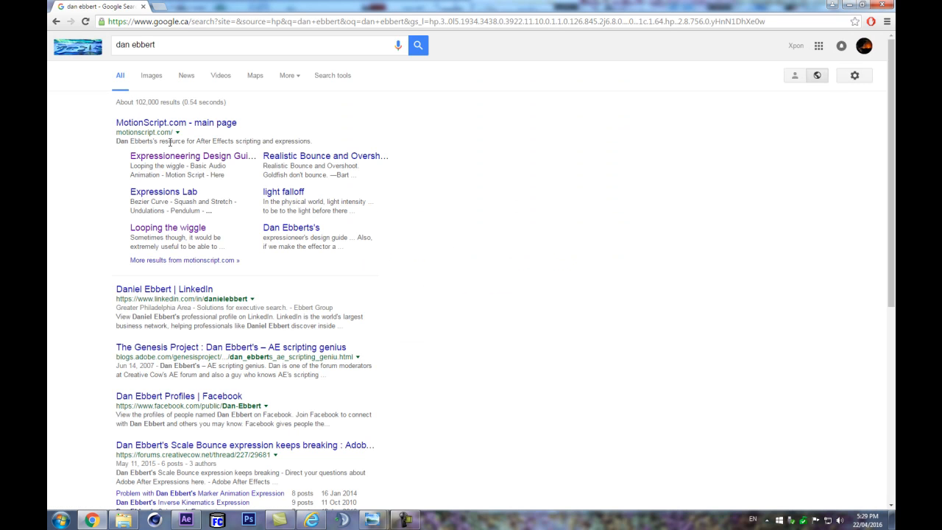
click(176, 51)
text(wiggle)
key(Return)
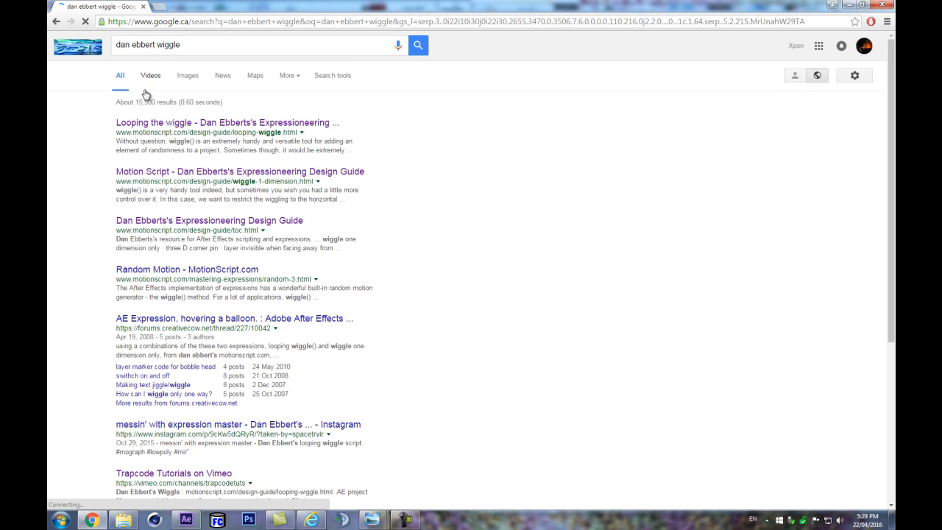
click(177, 125)
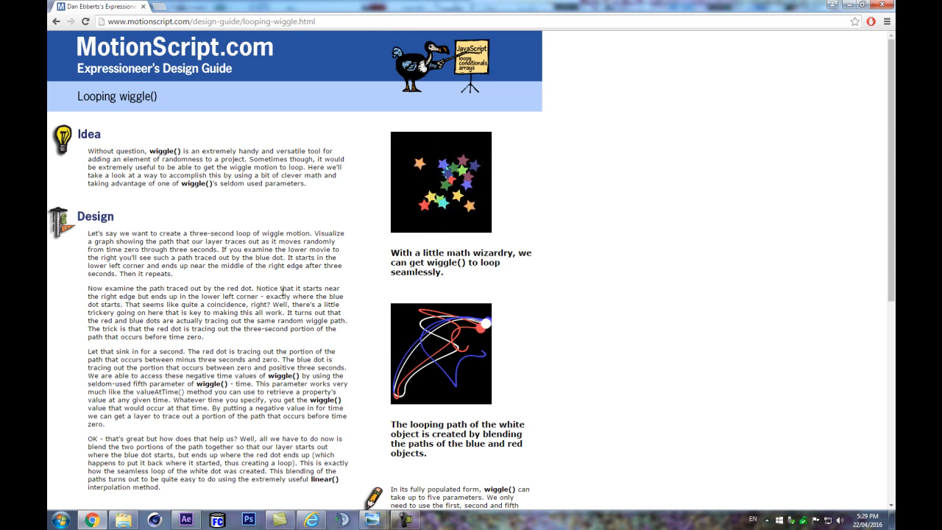
Step: Copy the looping wiggle code from the page and apply it as the OAS Pos Z expression in After Effects
scroll(237, 249, down, 5)
drag(237, 237, 87, 185)
click(187, 519)
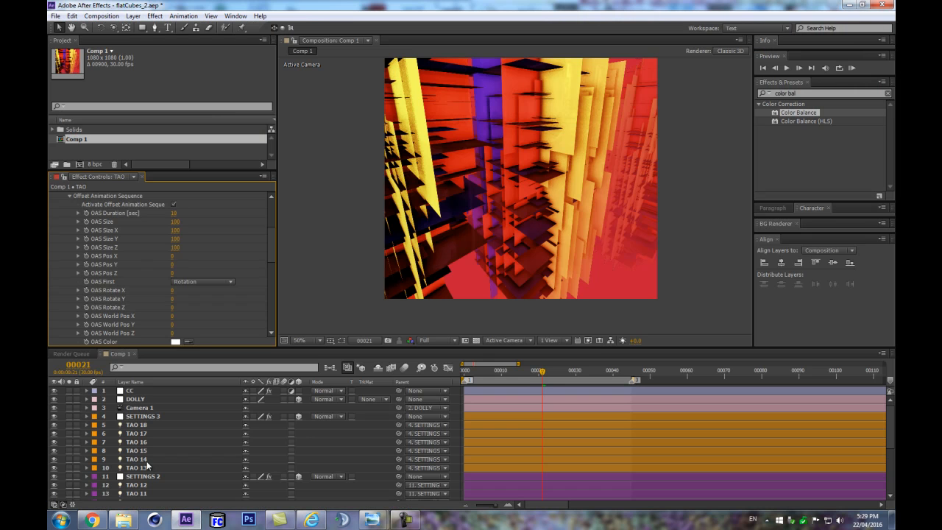
alt+click(85, 272)
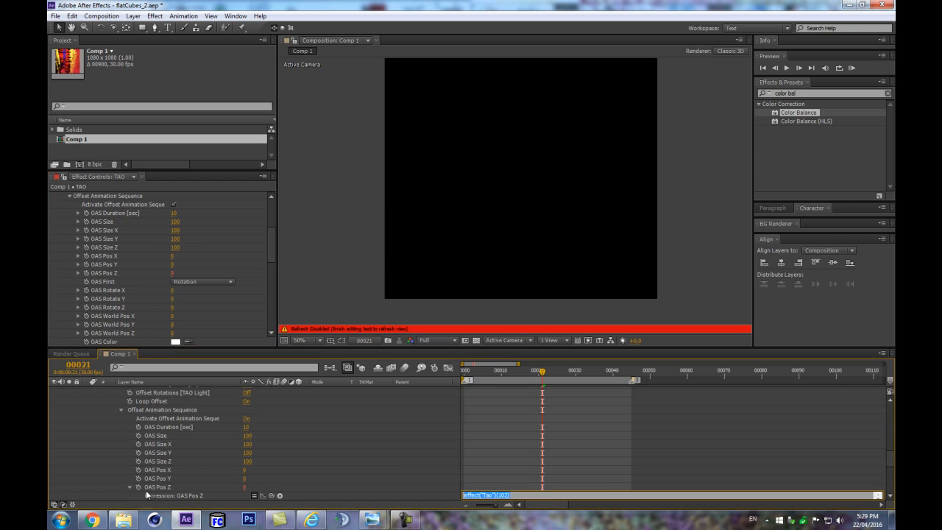
key(ctrl+v)
click(393, 427)
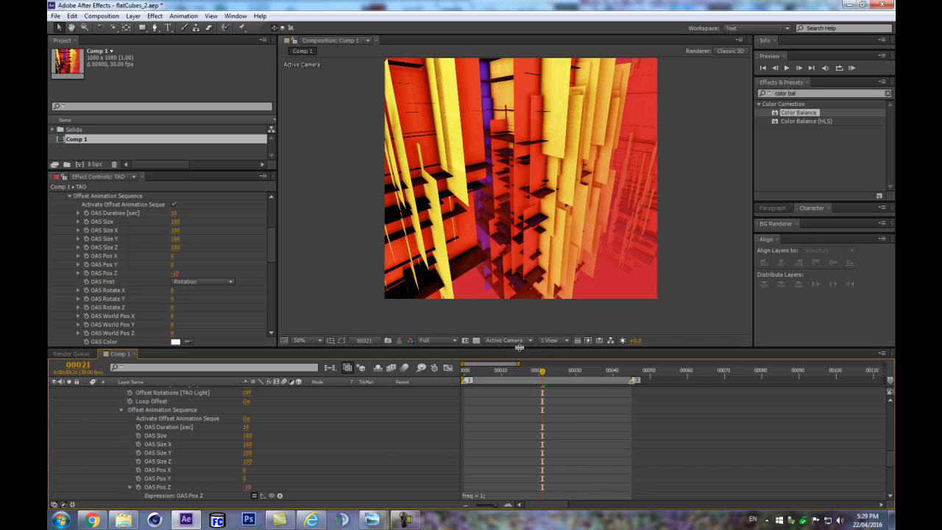
Step: Enlarge the timeline and the OAS Pos Z expression field, and set the expression's loopTime to 10
drag(523, 346, 523, 269)
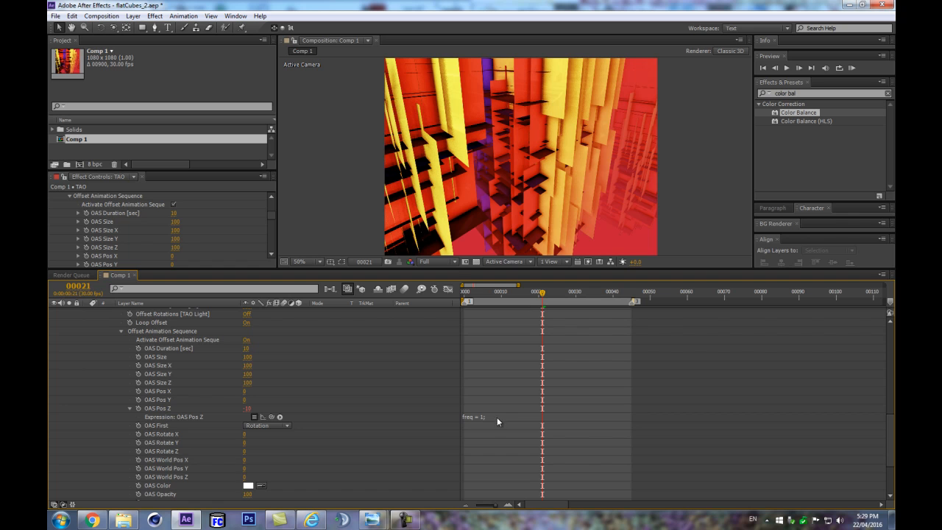
drag(495, 419, 492, 467)
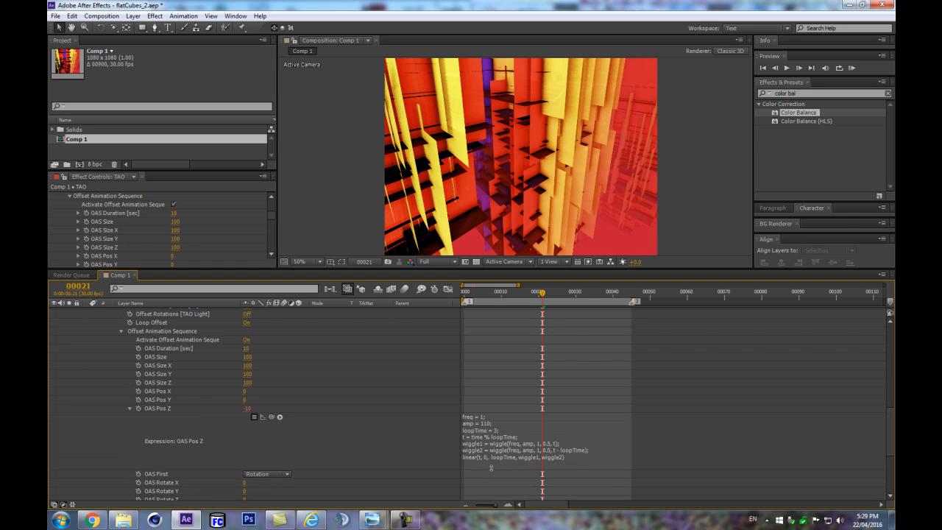
click(505, 430)
click(503, 459)
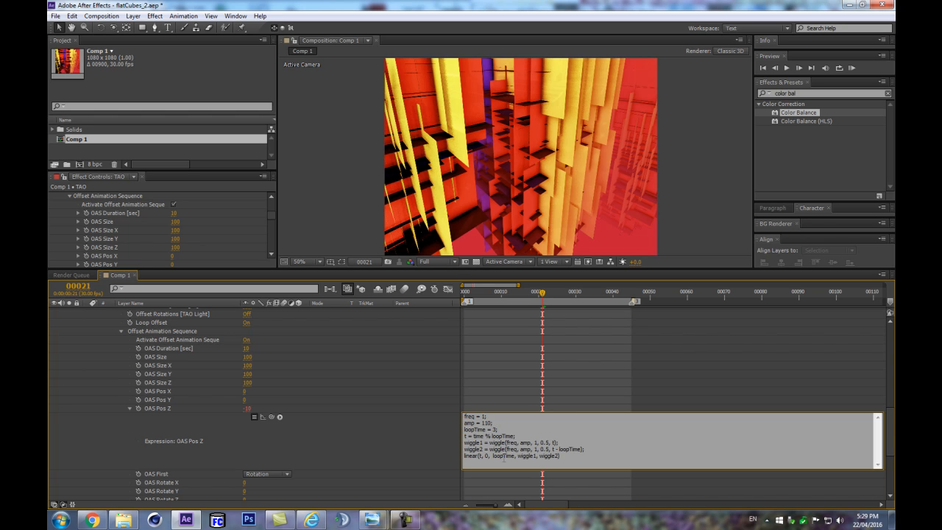
key(BackSpace)
text(0)
key(BackSpace)
text(1)
drag(271, 216, 275, 215)
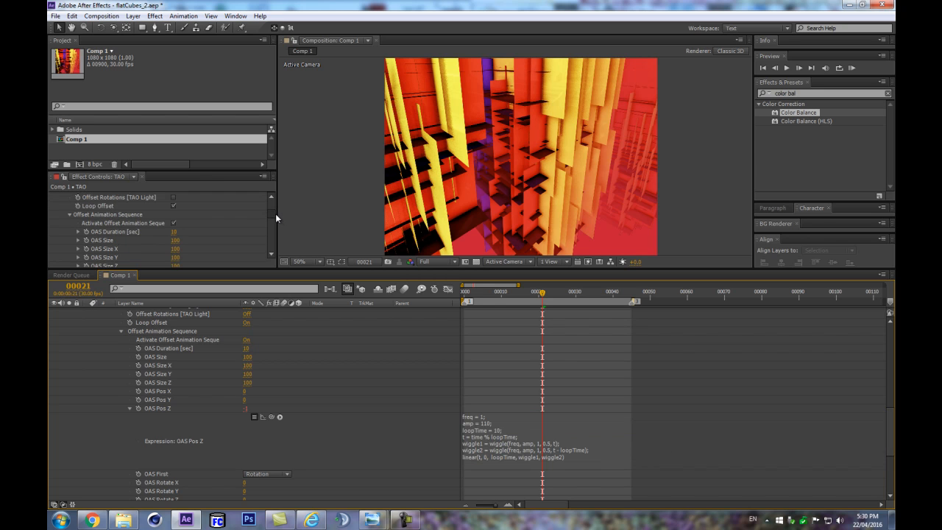
Step: Suspend viewer refresh while setting amp to 12 and freq to 0.3 in the OAS Pos Z expression
key(Caps_Lock)
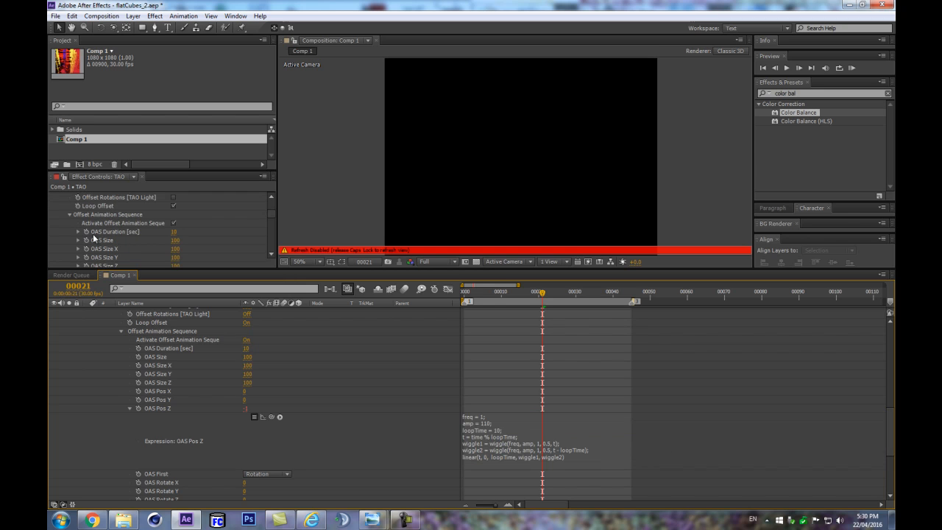
click(493, 427)
double_click(485, 424)
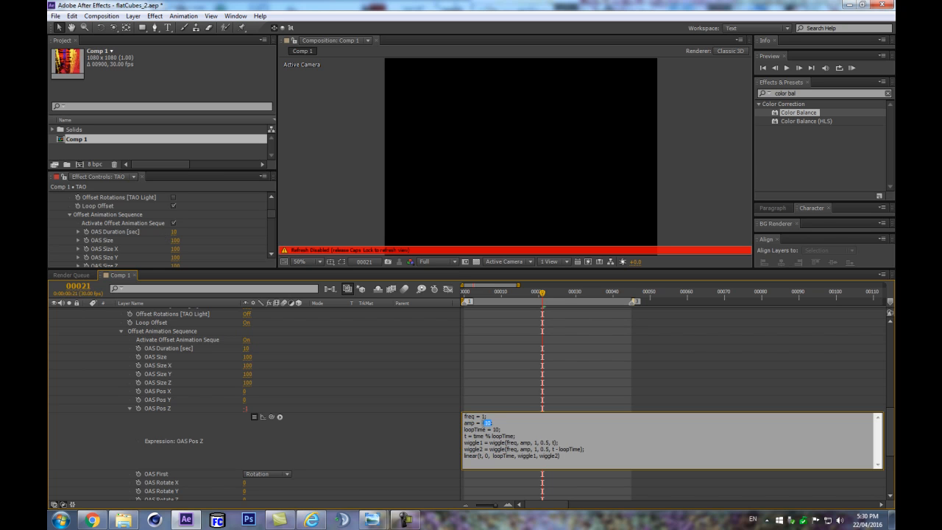
text(12)
text(3)
click(385, 426)
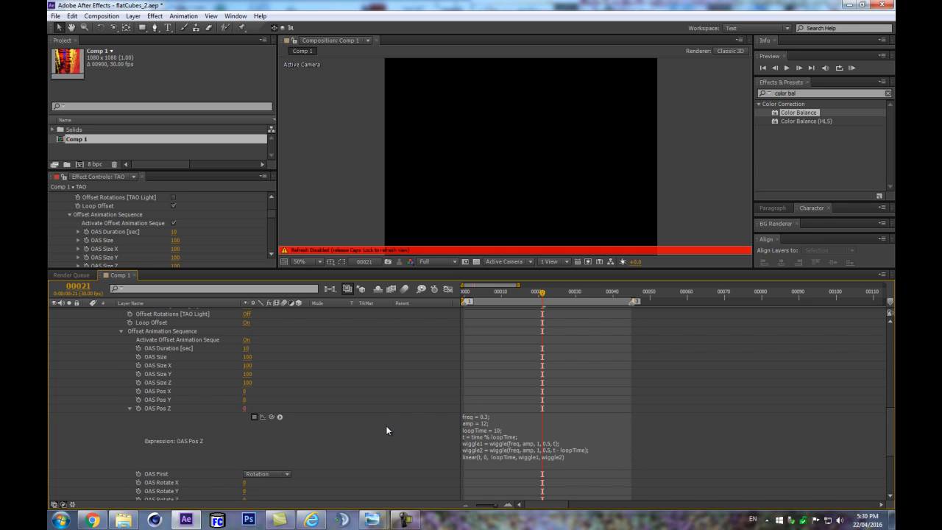
key(Caps_Lock)
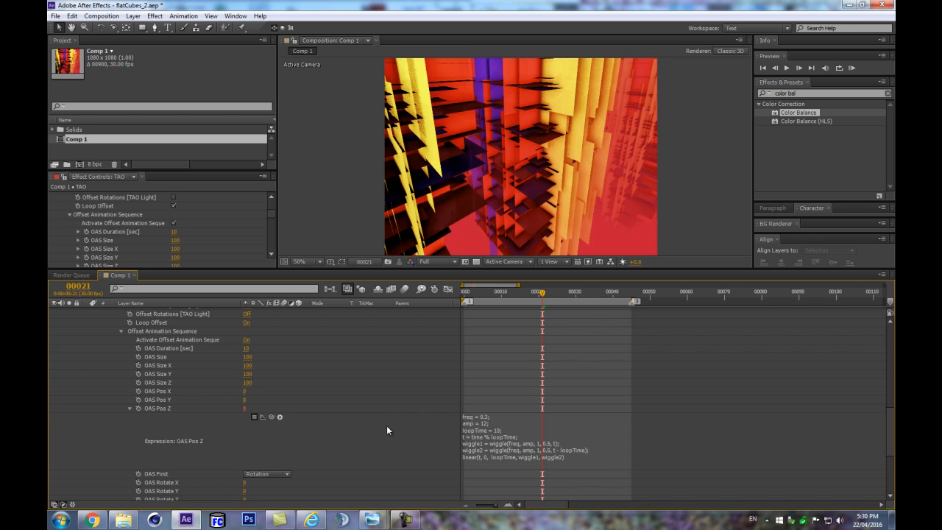
Step: Inspect the wiggled cubes at frame 12 with the viewer and effect settings area enlarged
click(508, 292)
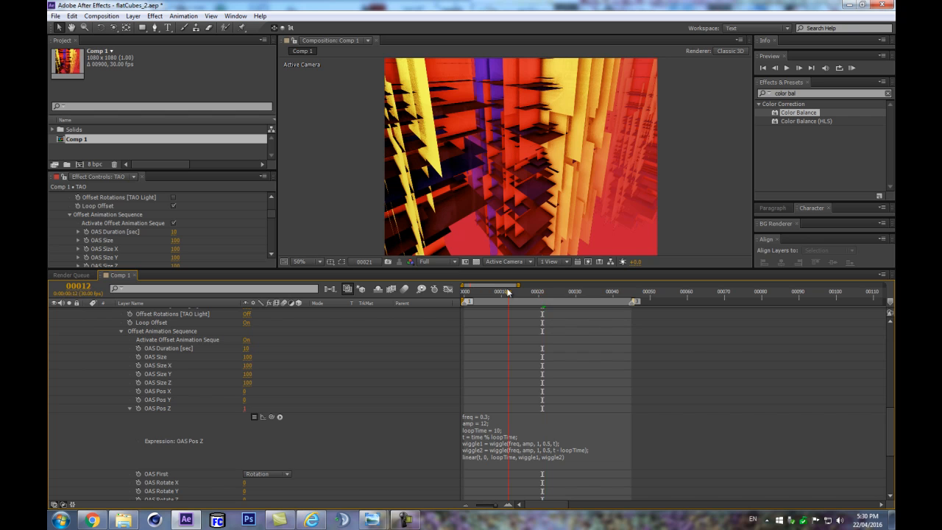
drag(272, 213, 269, 252)
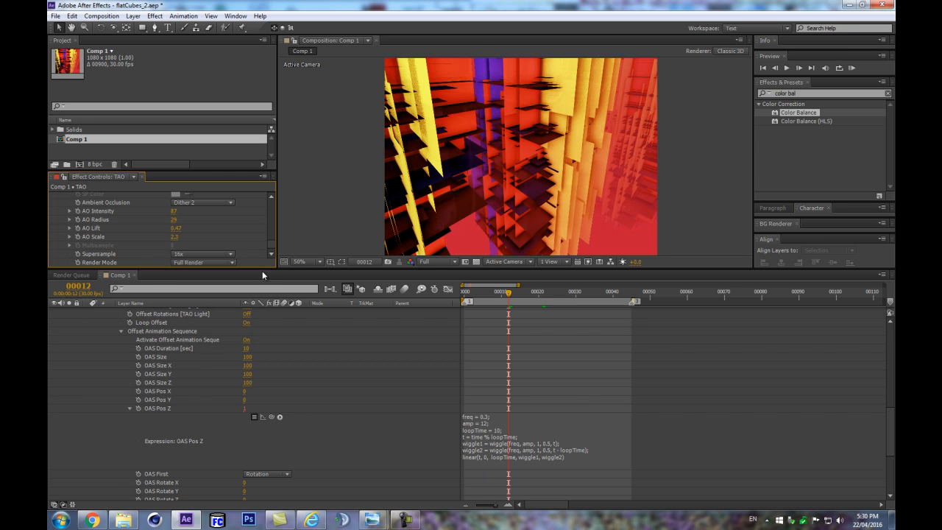
drag(263, 268, 270, 381)
scroll(270, 333, down, 10)
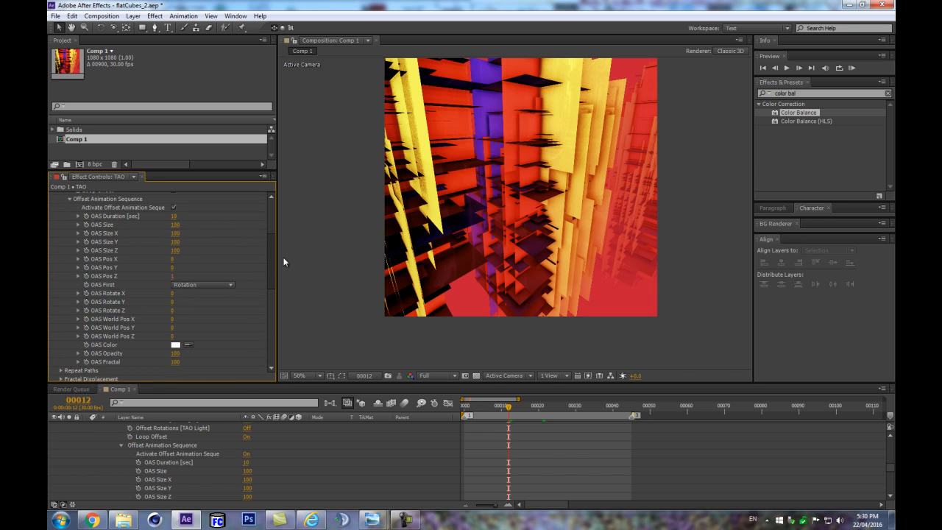
scroll(284, 259, up, 10)
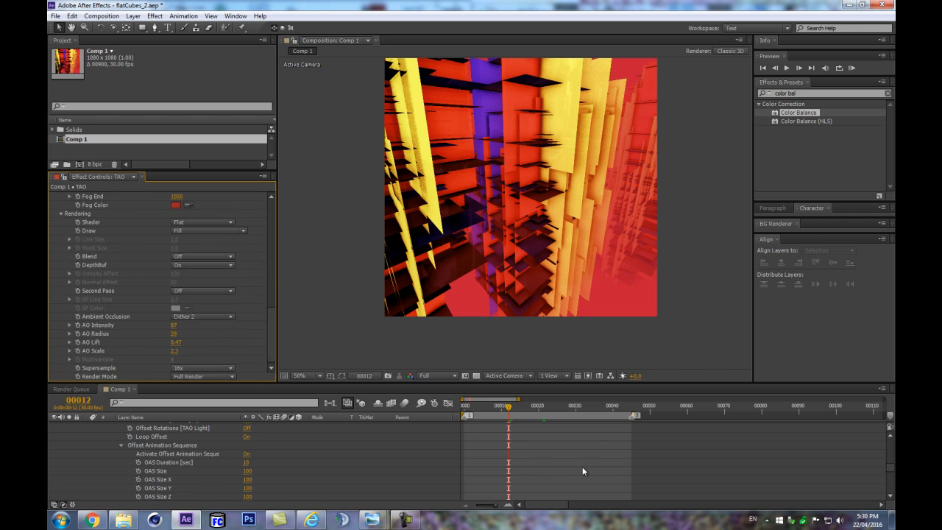
scroll(497, 450, up, 3)
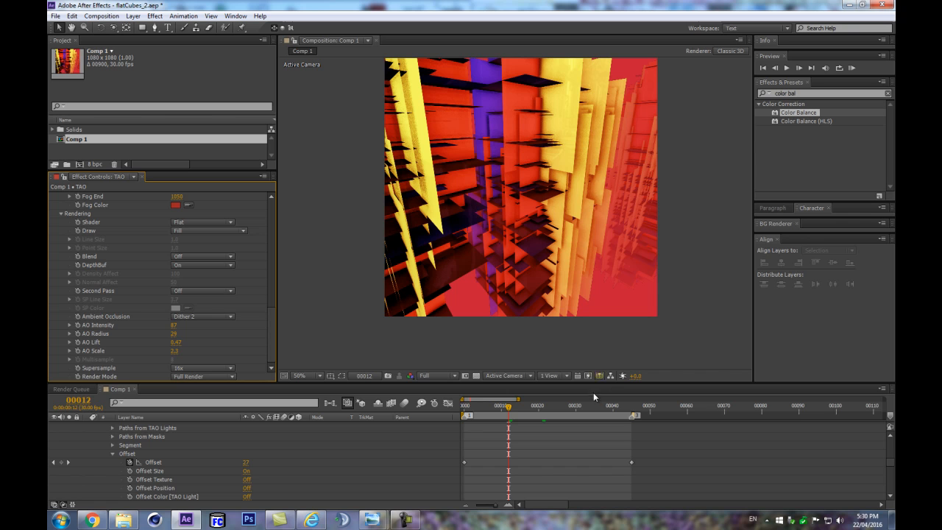
Step: Inspect frame 44 and run a RAM preview of the work area to check the looping motion
drag(609, 405, 628, 407)
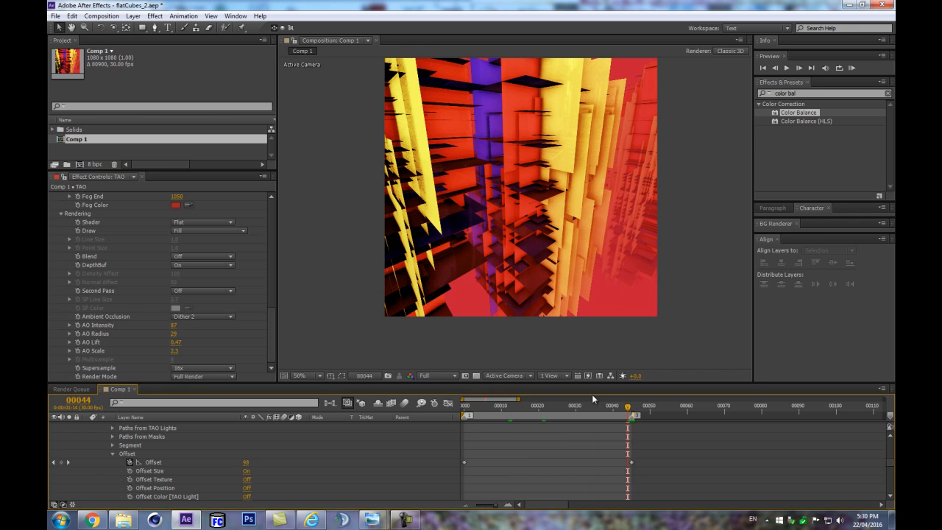
drag(271, 319, 266, 331)
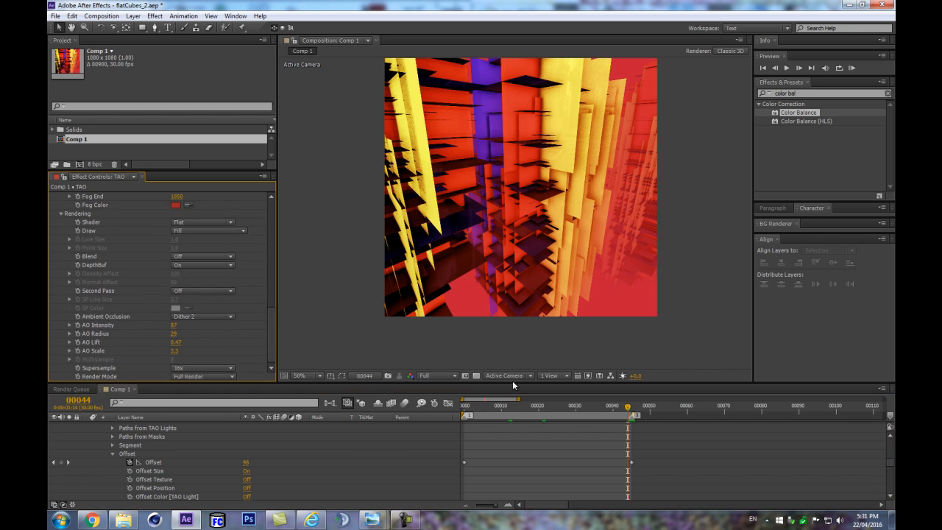
click(367, 440)
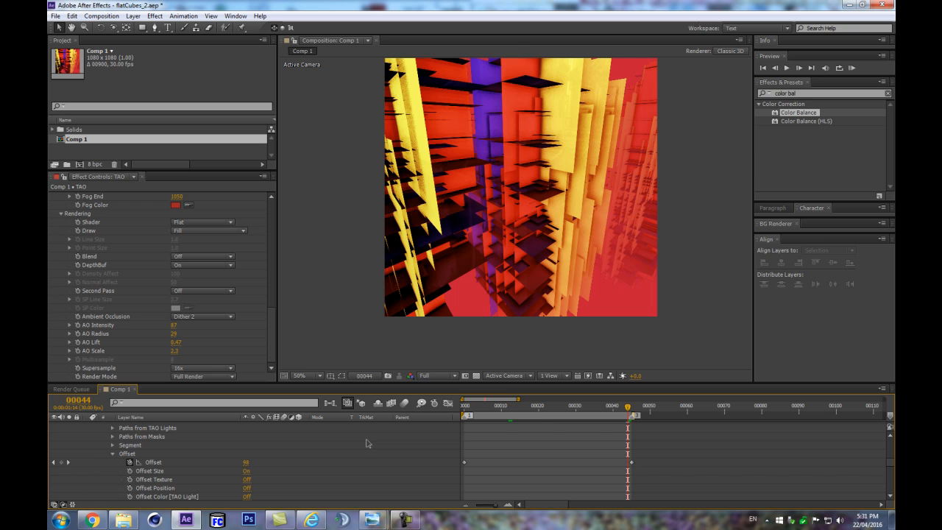
key(KP_0)
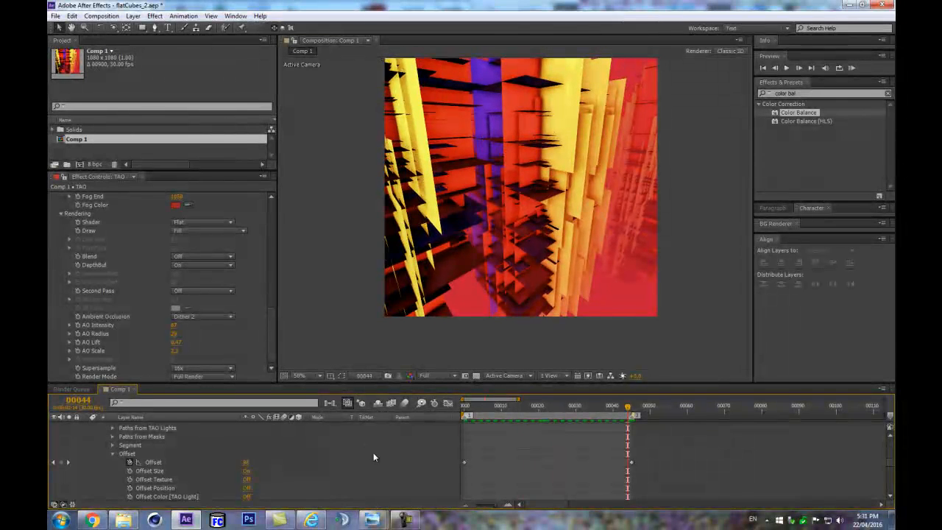
Step: Set freq to 0.12 and amp to 6 in the OAS Pos Z expression
scroll(513, 449, down, 5)
click(489, 463)
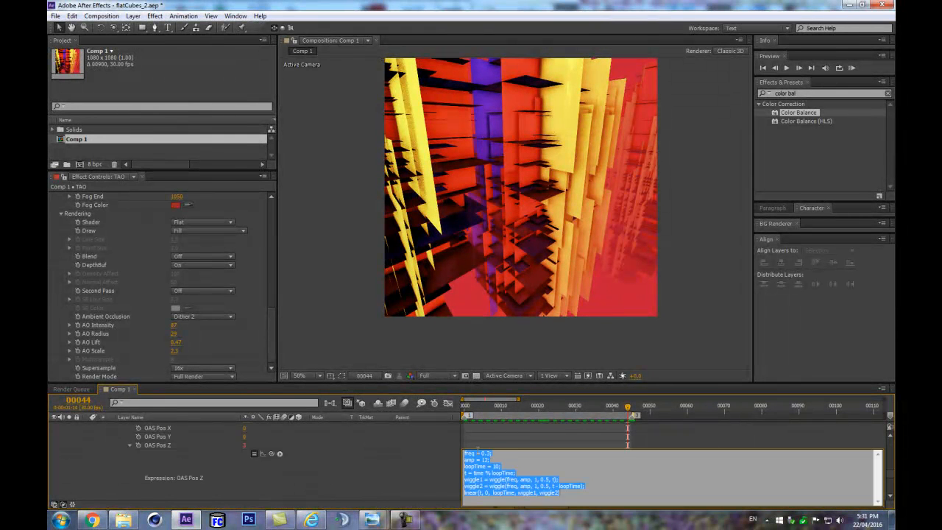
click(488, 452)
key(BackSpace)
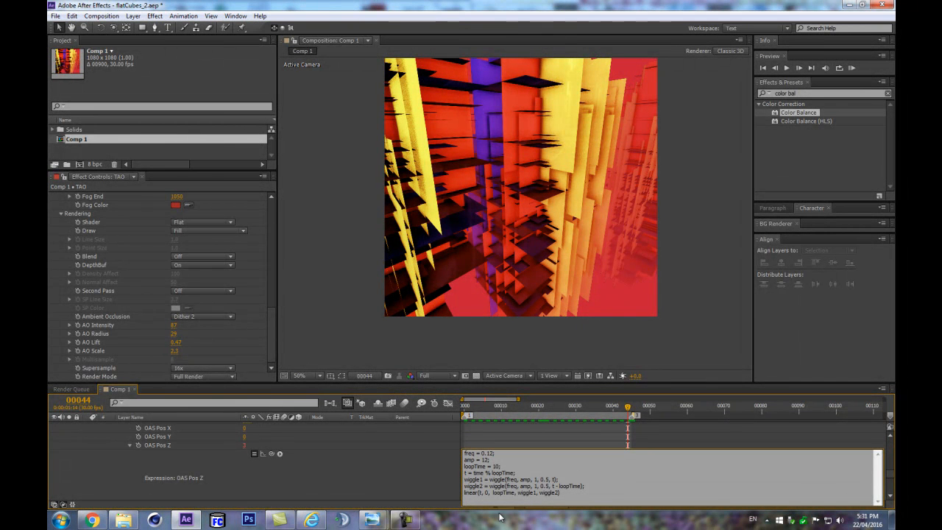
click(487, 459)
key(BackSpace)
key(BackSpace)
click(357, 465)
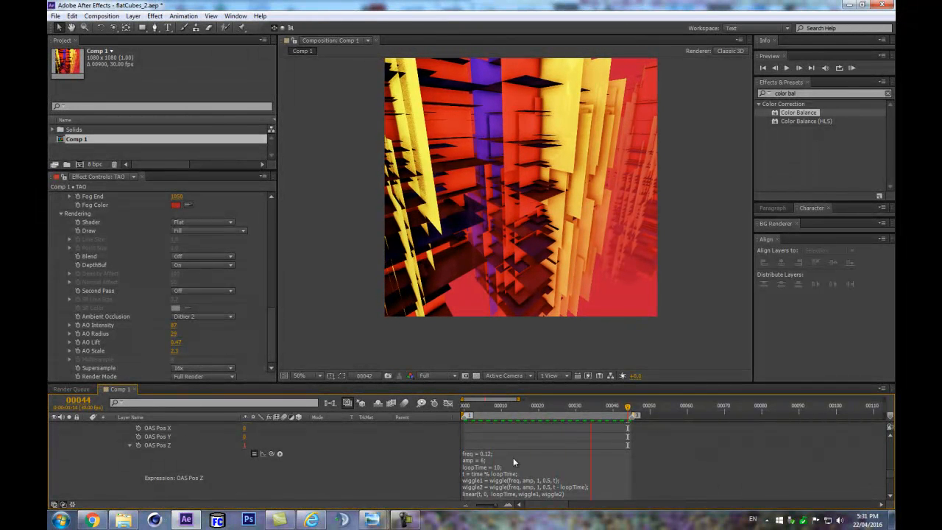
Step: Try an amp of 150 and then 250 in the OAS Pos Z expression
click(486, 462)
click(491, 472)
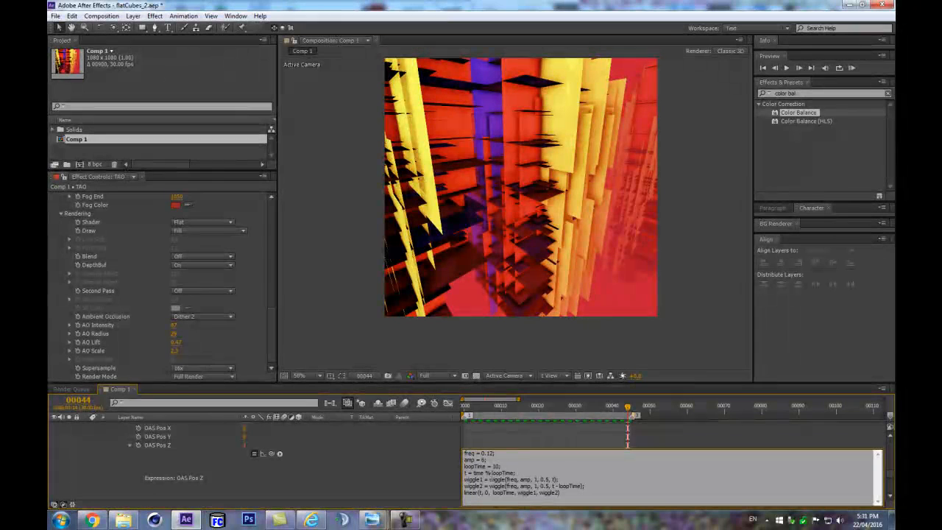
text(0)
key(BackSpace)
key(BackSpace)
text(150)
key(BackSpace)
key(BackSpace)
key(BackSpace)
text(250)
click(407, 473)
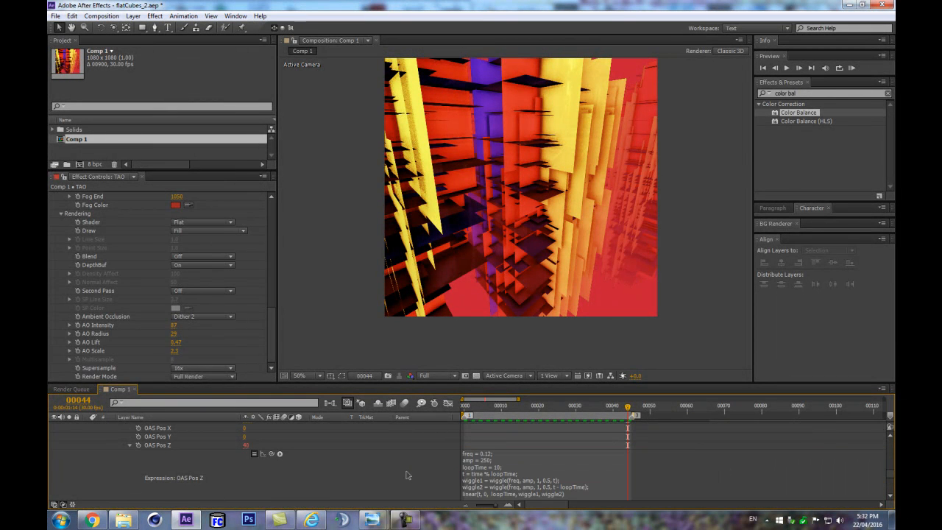
Step: Set freq to 0.072 in the OAS Pos Z expression
click(484, 454)
click(490, 453)
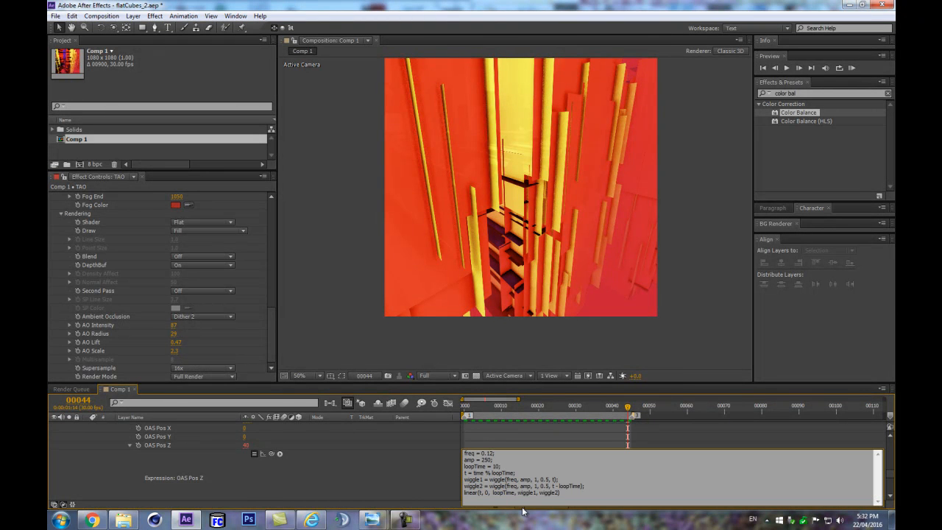
key(BackSpace)
text(07)
click(345, 481)
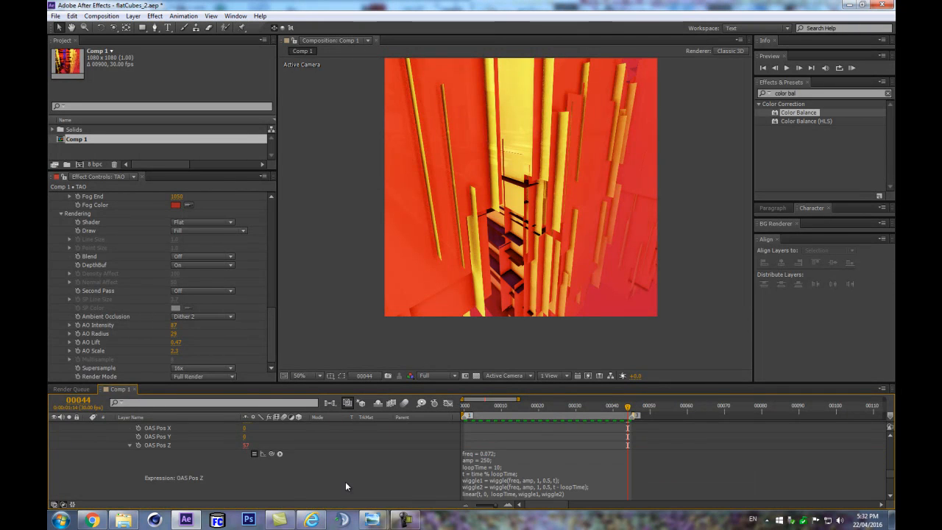
Step: Set amp to 150 in the OAS Pos Z expression and run a RAM preview of the looping motion
click(479, 461)
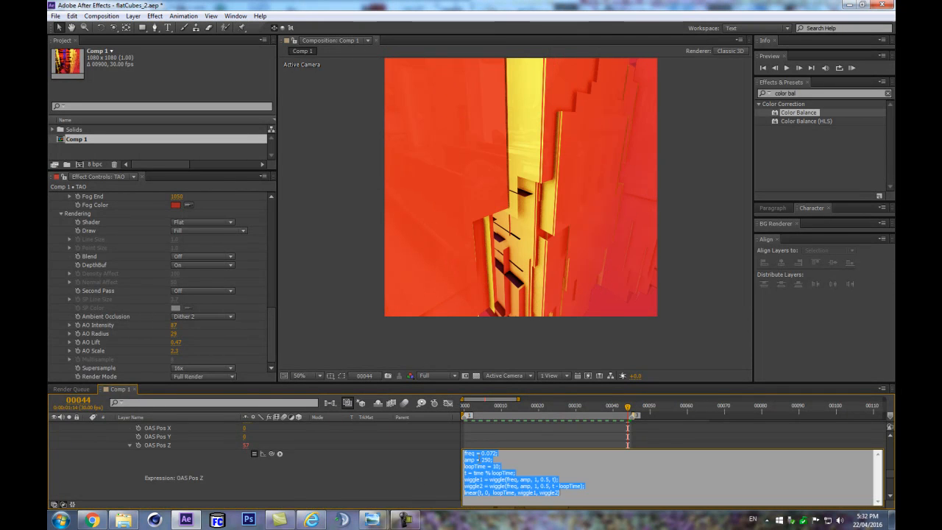
key(BackSpace)
text(1)
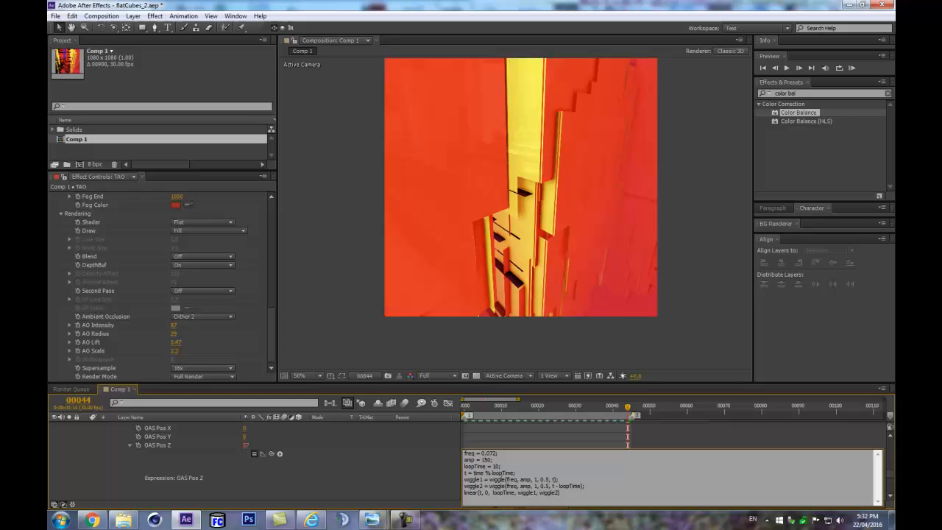
click(412, 462)
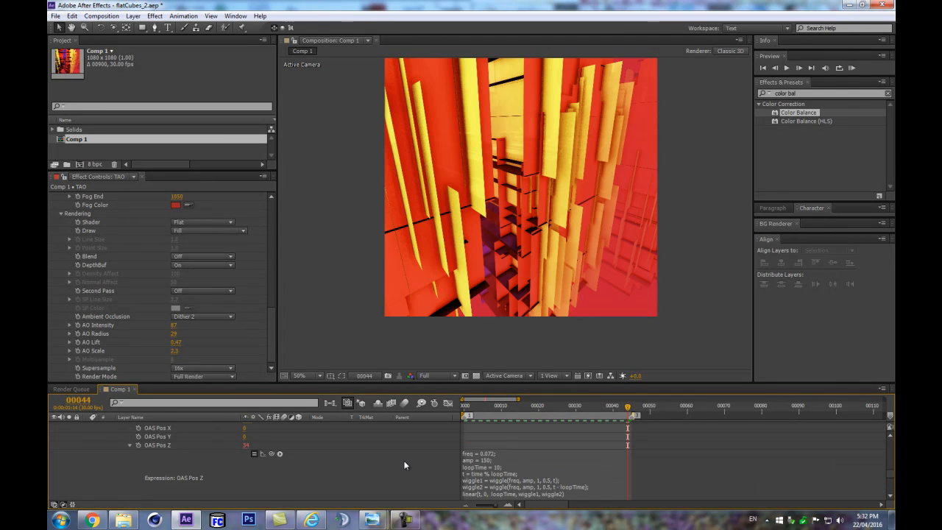
key(KP_0)
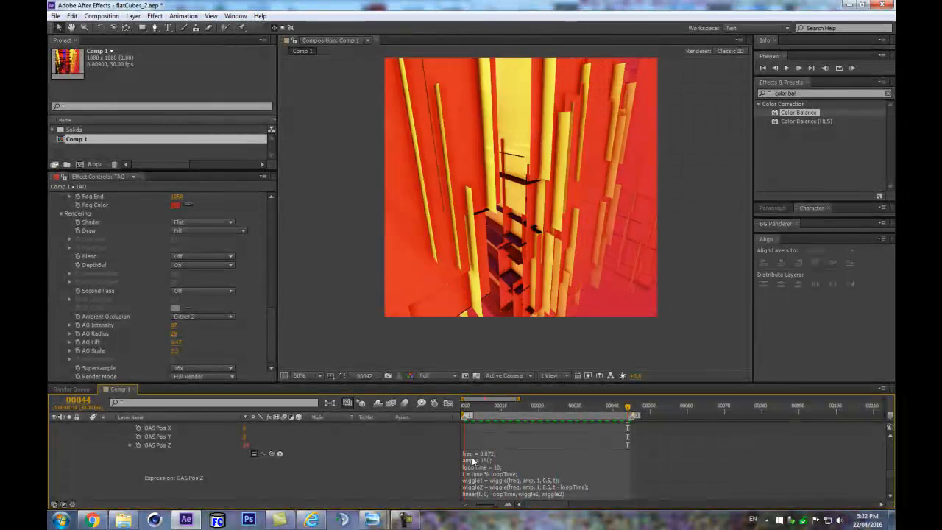
key(space)
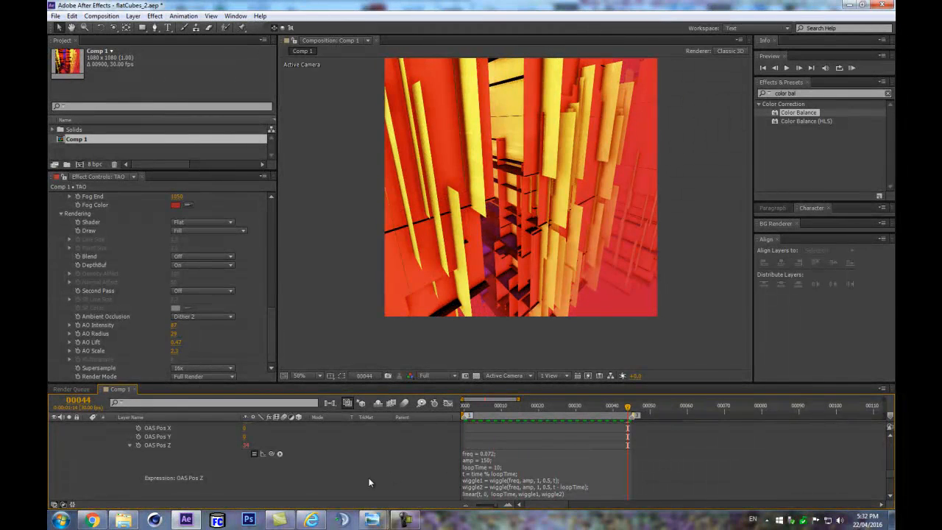
Step: Collapse the TAO layer's properties in the timeline and scrub the animation, ending at frame 22
scroll(118, 464, up, 3)
scroll(104, 450, up, 2)
scroll(103, 459, up, 5)
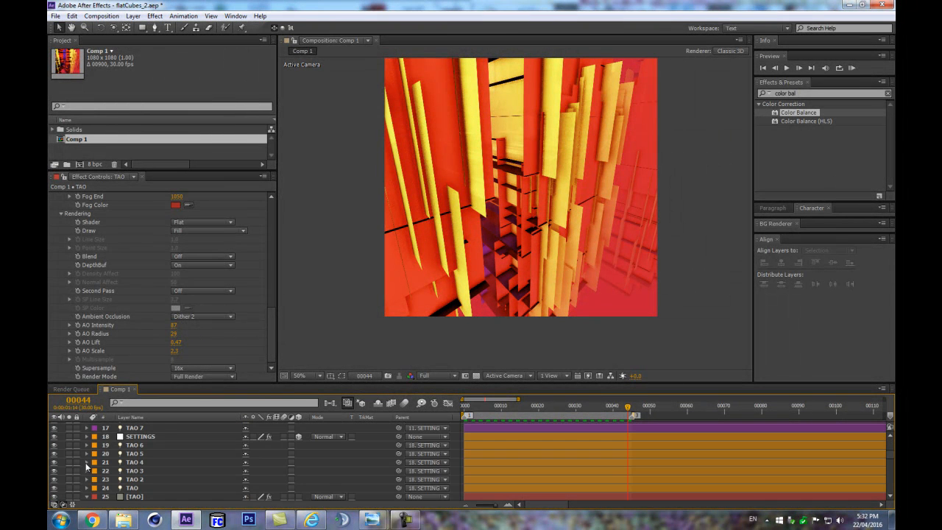
scroll(88, 491, down, 3)
click(86, 445)
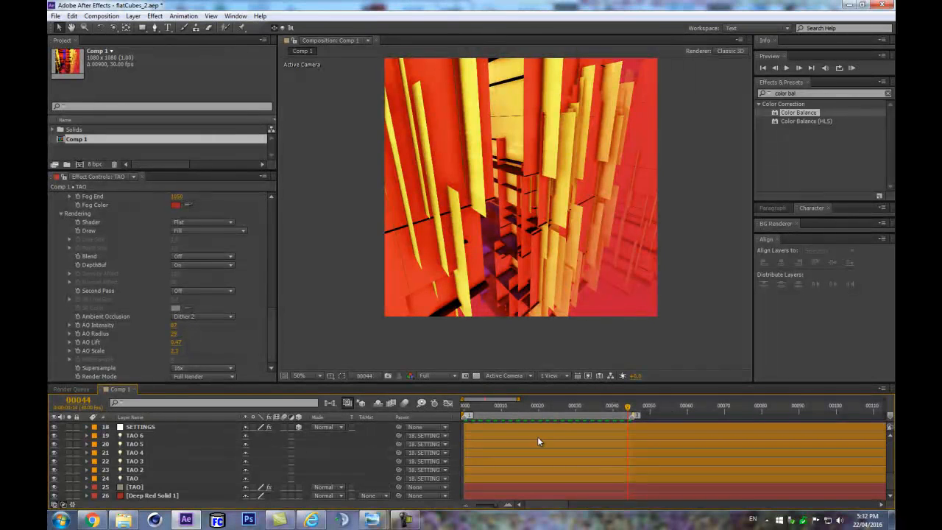
click(549, 406)
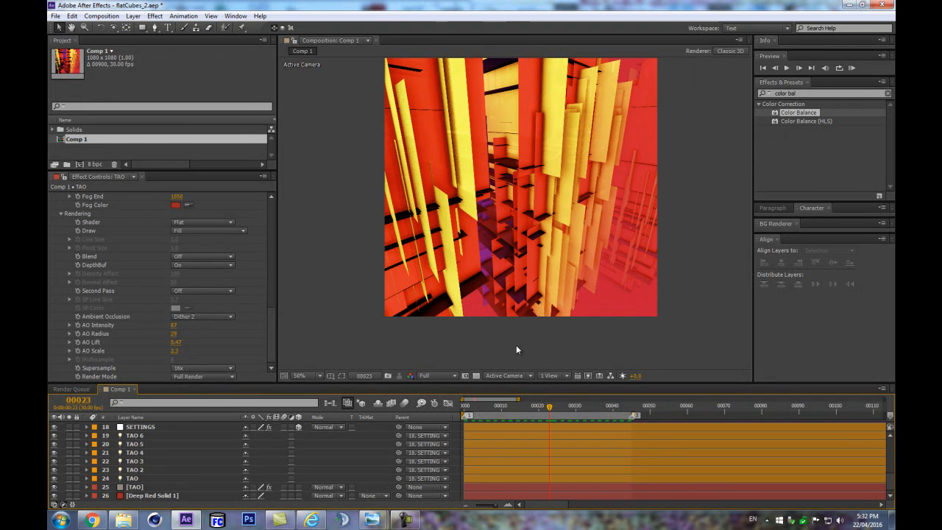
click(510, 406)
drag(510, 408, 546, 410)
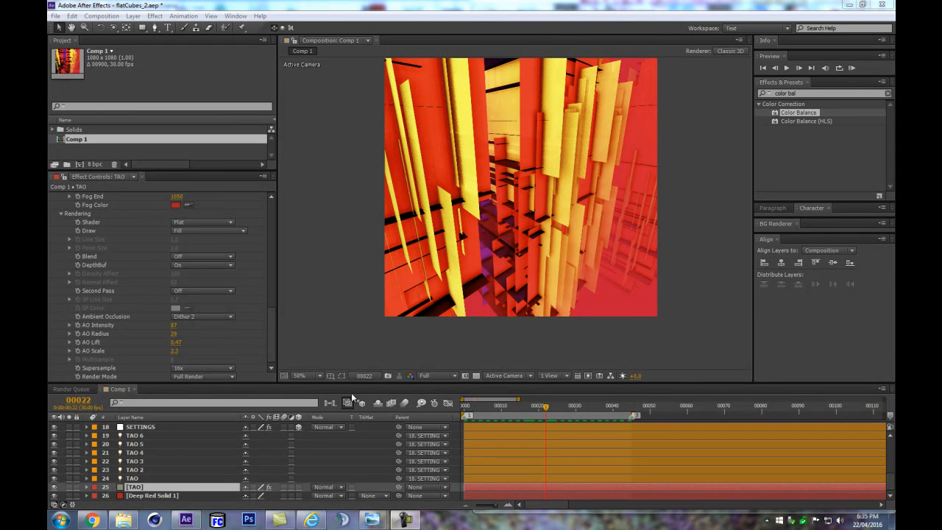
Step: Set the viewer resolution to Quarter and enlarge the timeline
click(424, 375)
click(431, 436)
drag(419, 383, 419, 349)
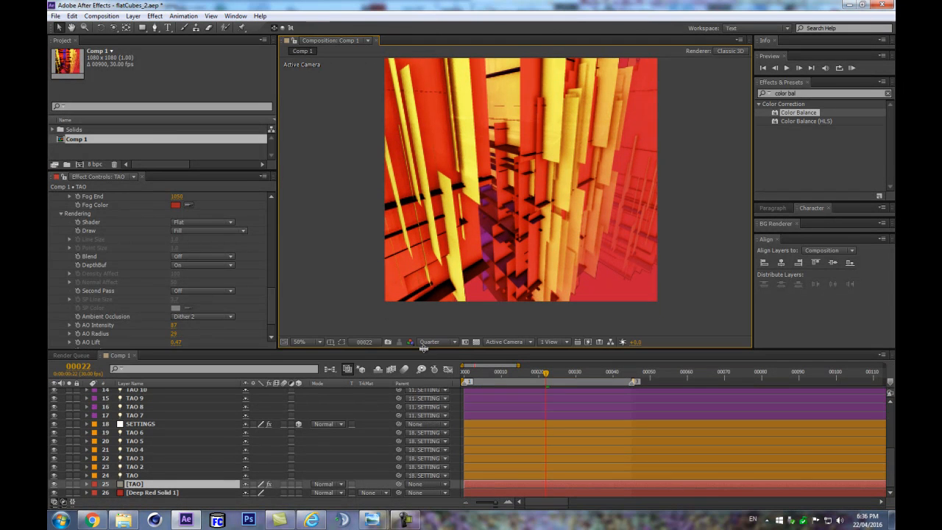
Step: In TAO's Segment settings, try setting Segments to 2, then undo the change
scroll(139, 254, up, 3)
drag(270, 276, 273, 203)
click(62, 230)
scroll(158, 241, down, 2)
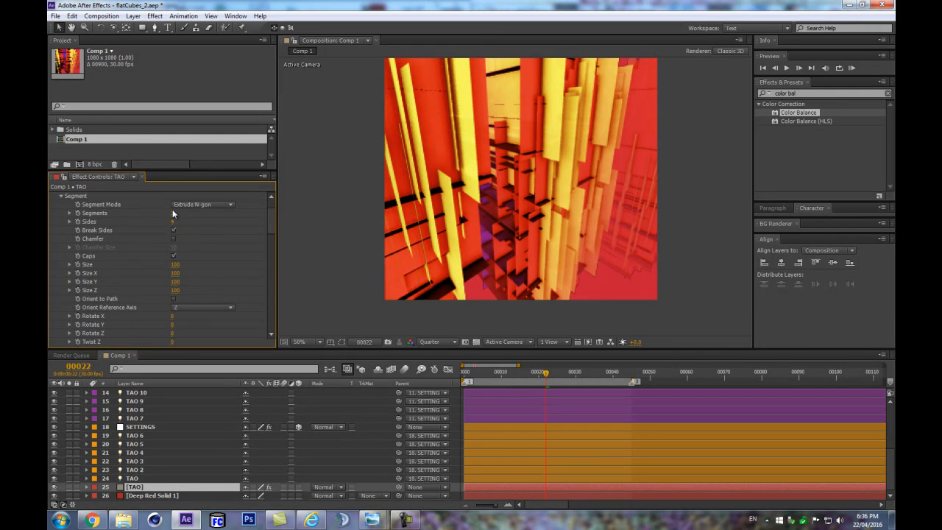
text(2)
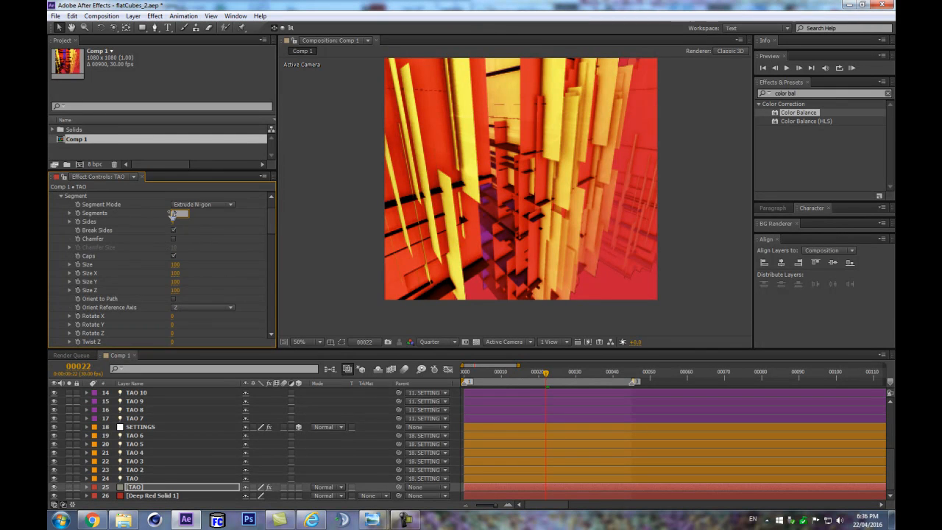
key(Return)
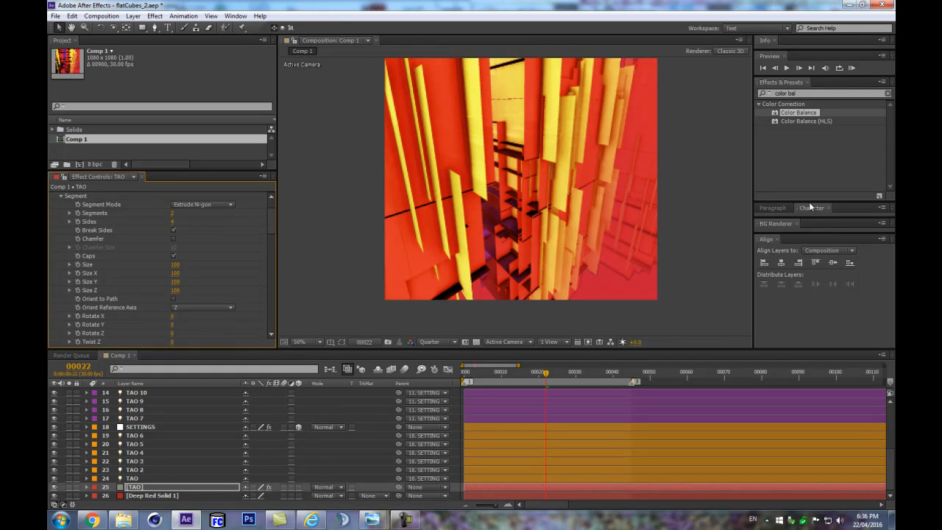
key(ctrl+z)
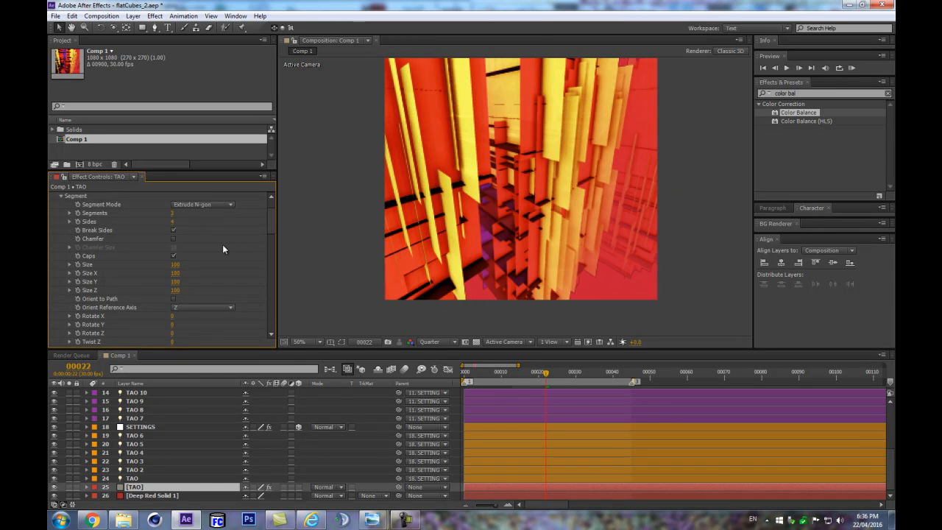
Step: Try setting TAO's Segments to 4, then undo the change
click(184, 213)
text(4)
key(Return)
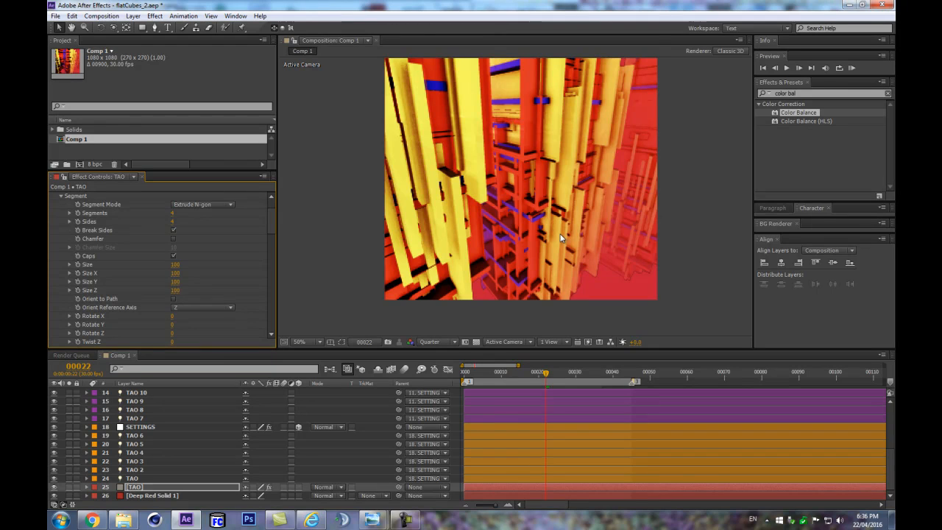
key(ctrl+z)
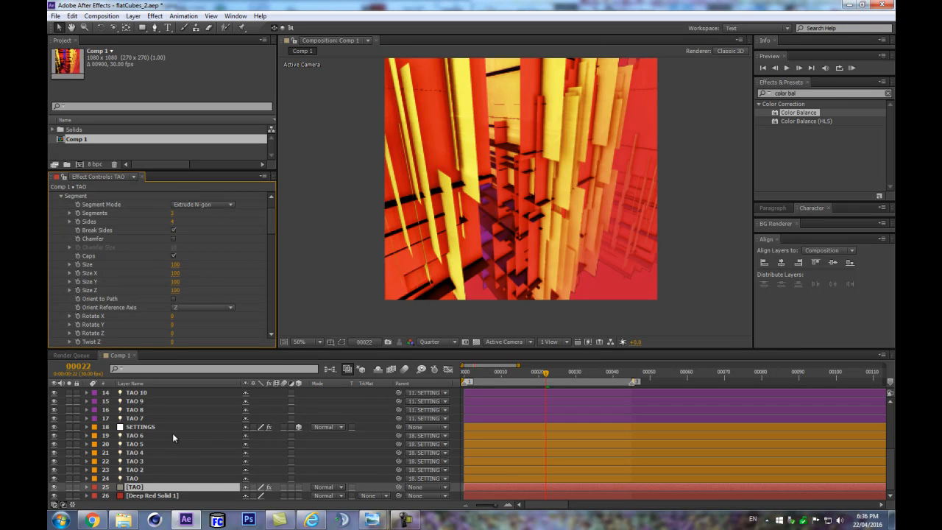
Step: In TAO's Repeat Paths, review both repeaters and add a keyframe for R1 Repetitions at frame 22
drag(274, 220, 241, 288)
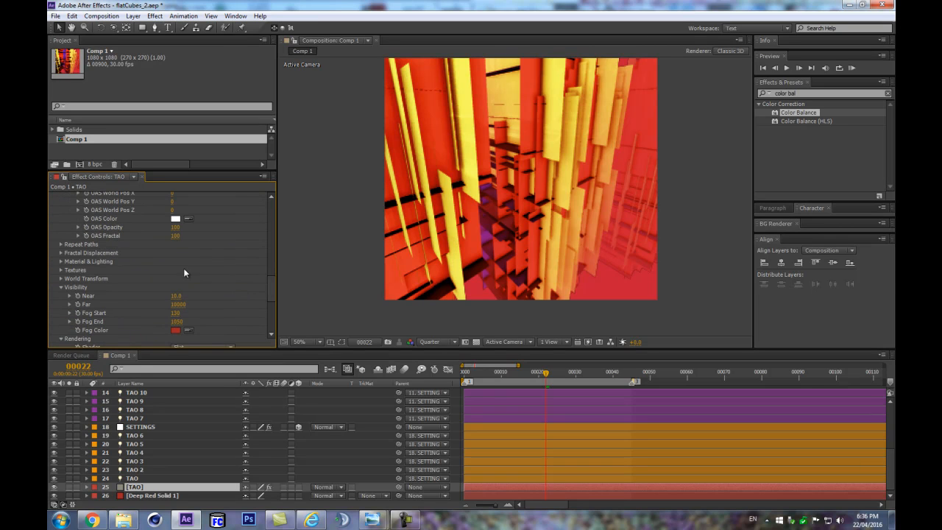
click(62, 245)
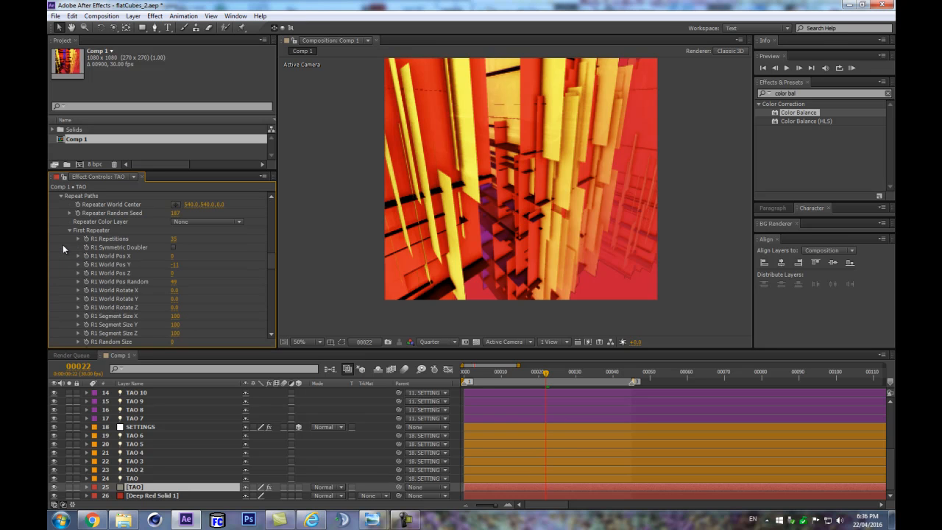
scroll(159, 277, down, 1)
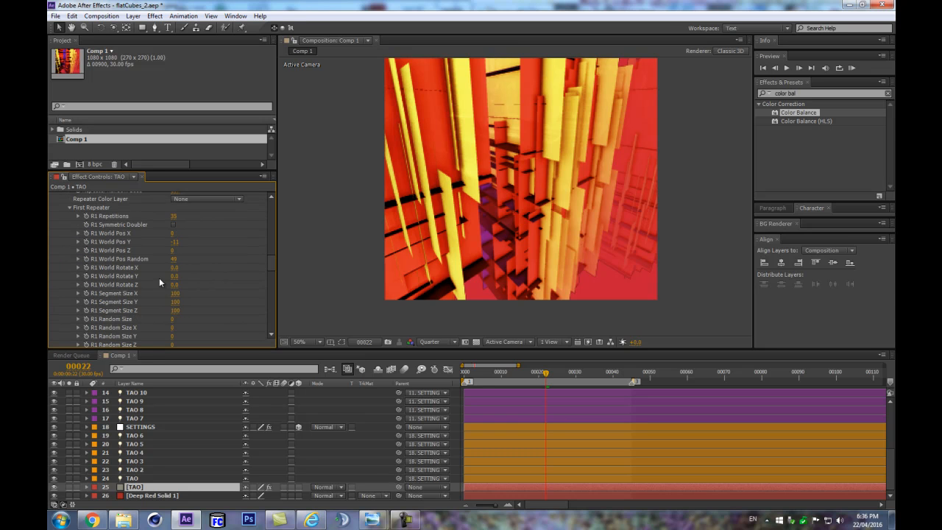
click(69, 207)
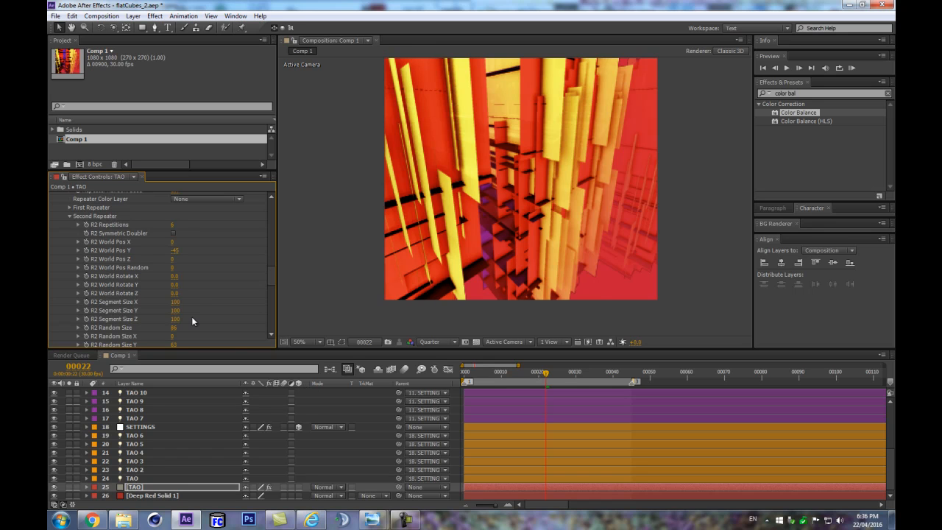
click(69, 208)
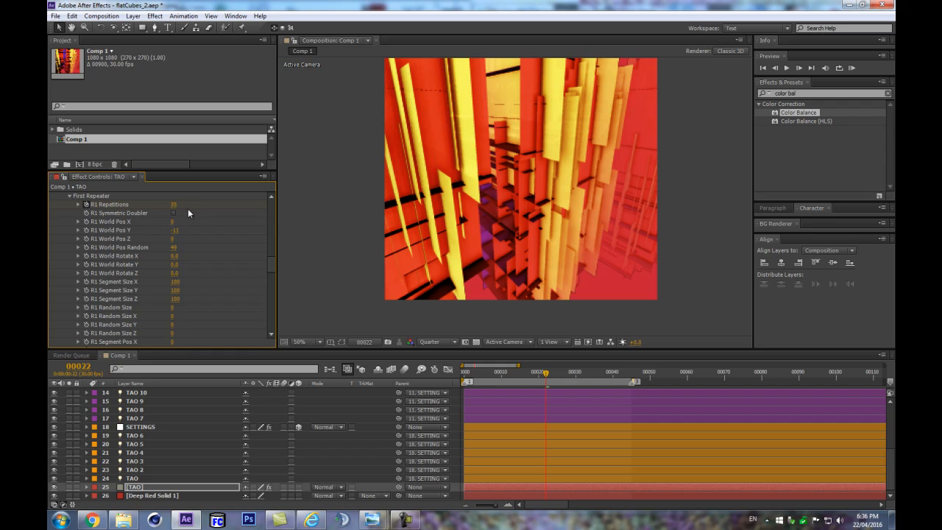
Step: Reveal the TAO layer's keyframed properties and expression in an enlarged timeline
click(144, 489)
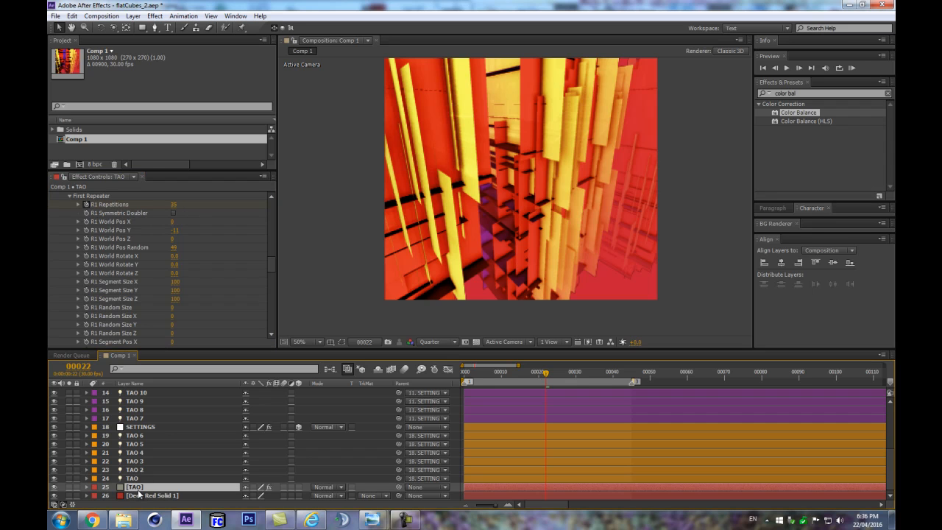
key(u)
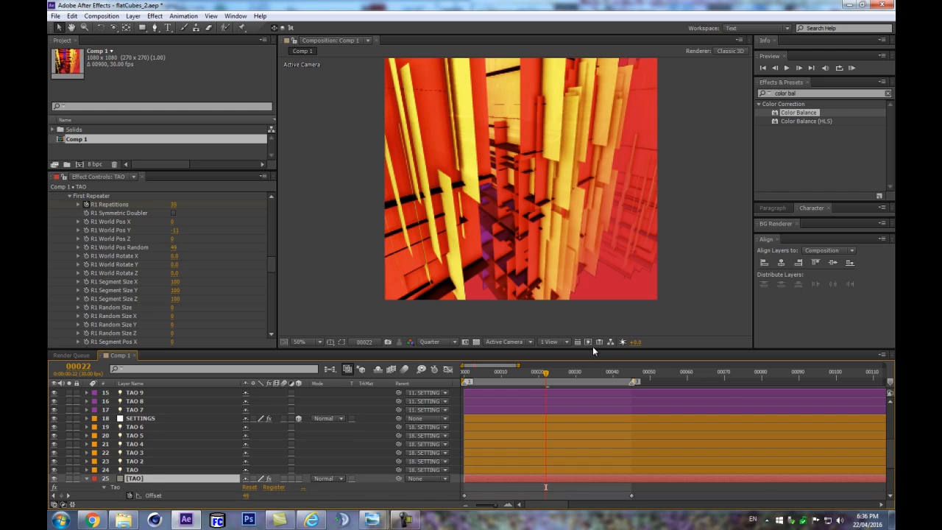
drag(580, 349, 580, 276)
key(u)
key(u)
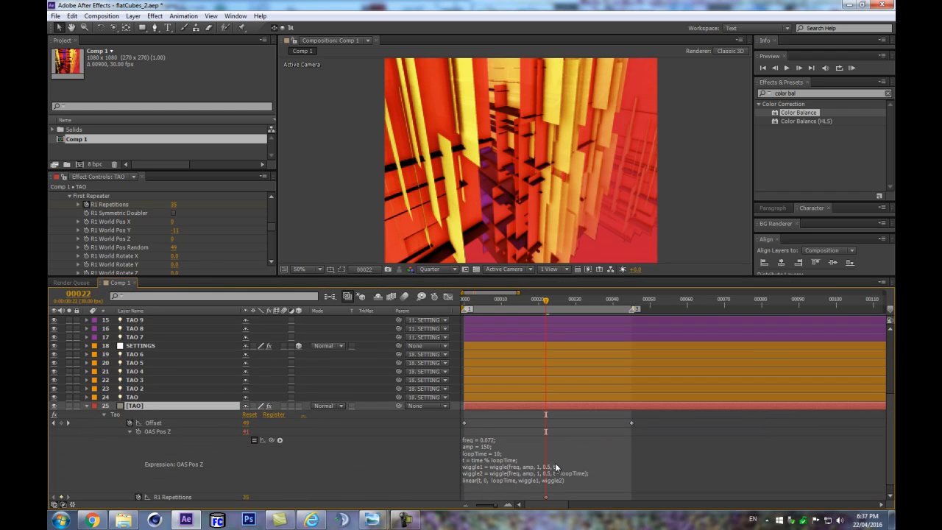
scroll(556, 461, down, 1)
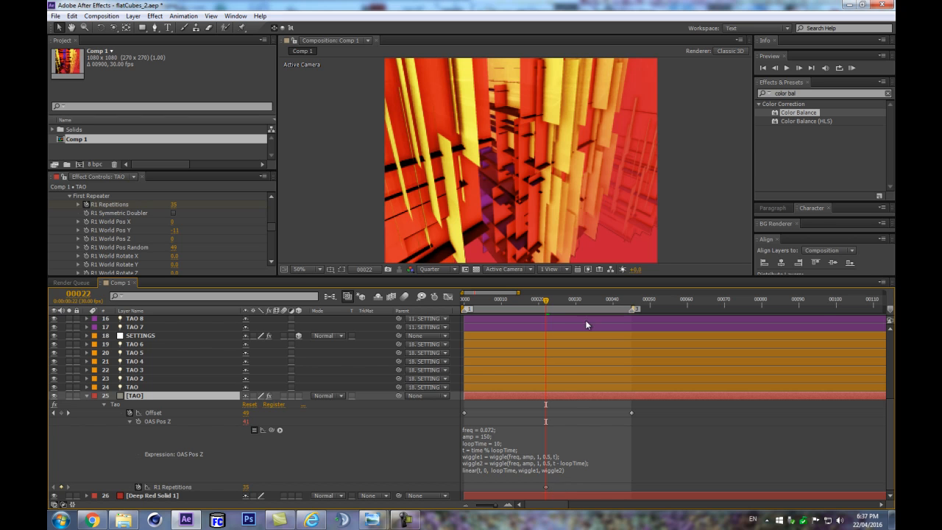
Step: Move the TAO layer's ending Offset keyframe from frame 45 to frame 90
click(632, 298)
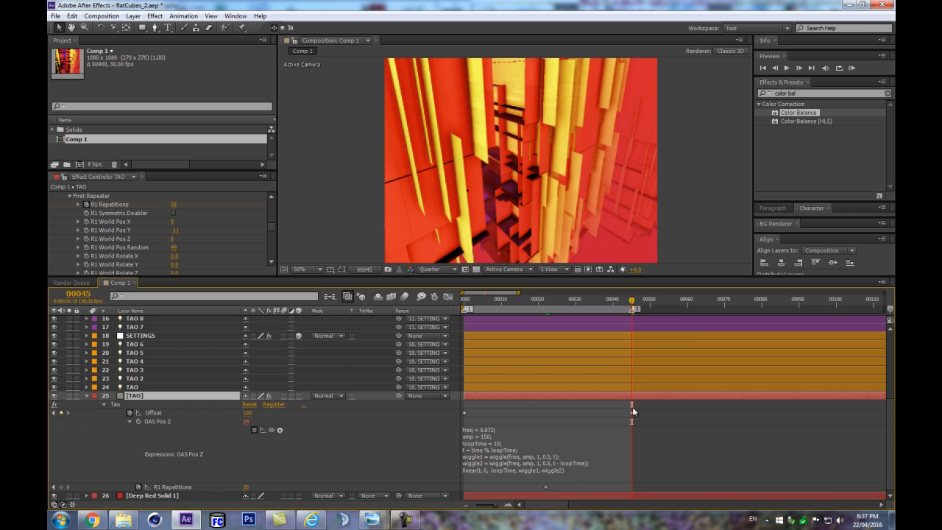
click(800, 301)
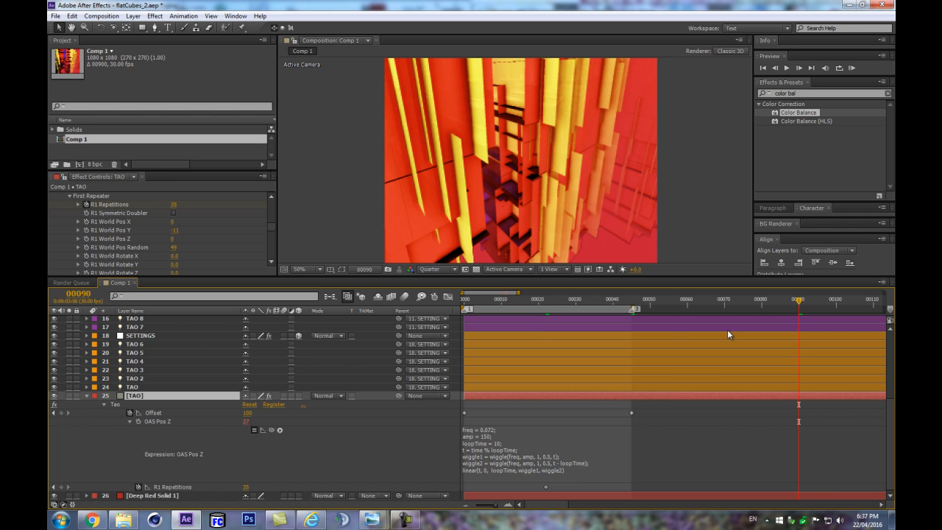
drag(633, 414, 800, 415)
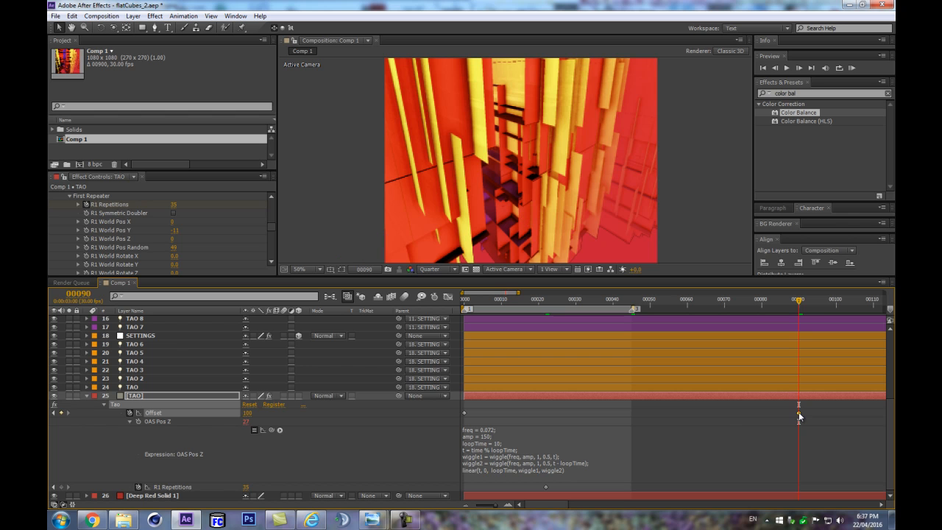
Step: Extend the work area through frame 89 and move TAO's R1 Repetitions keyframe to frame 45
key(Page_Up)
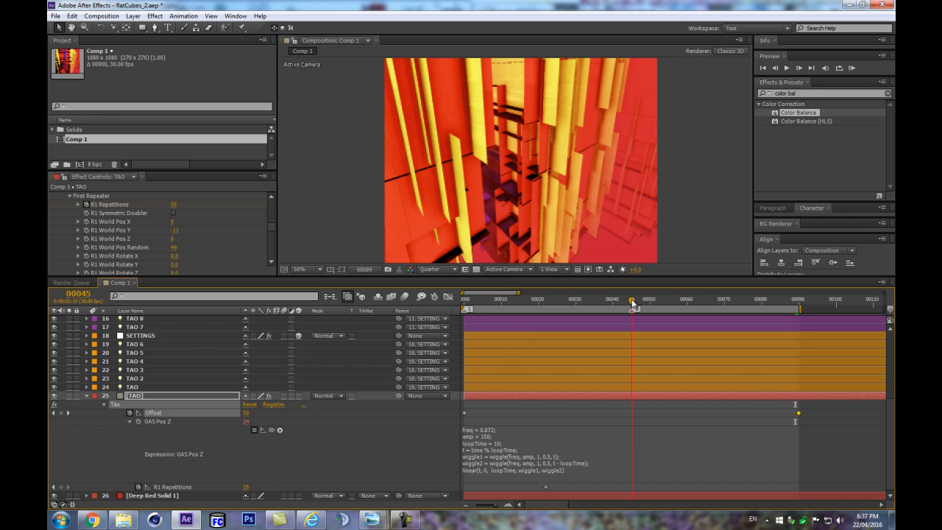
click(633, 302)
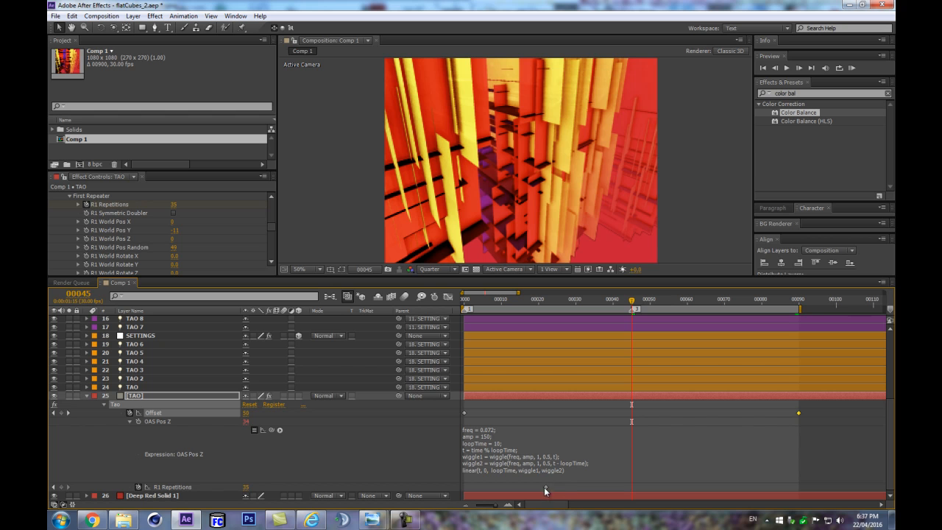
drag(546, 487, 557, 487)
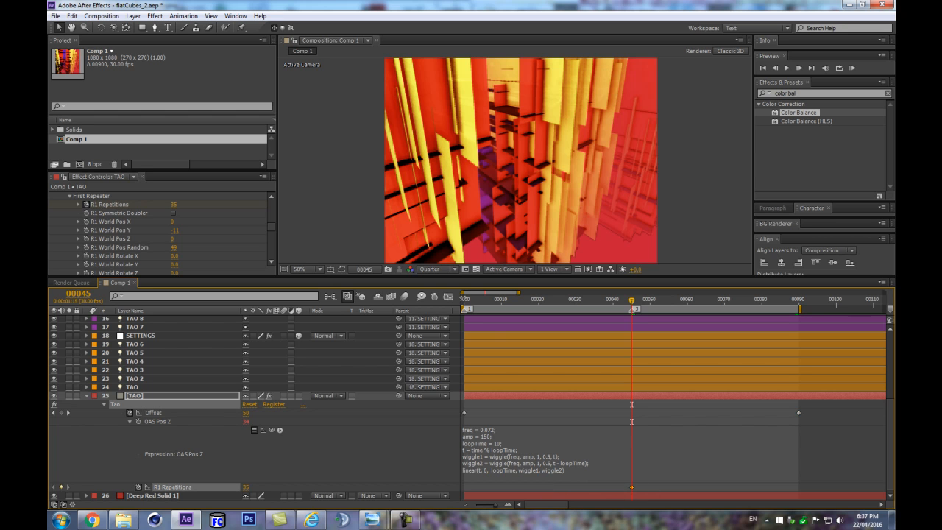
Step: Add a keyframe at frame 0 setting TAO's R1 Repetitions to 3
click(463, 299)
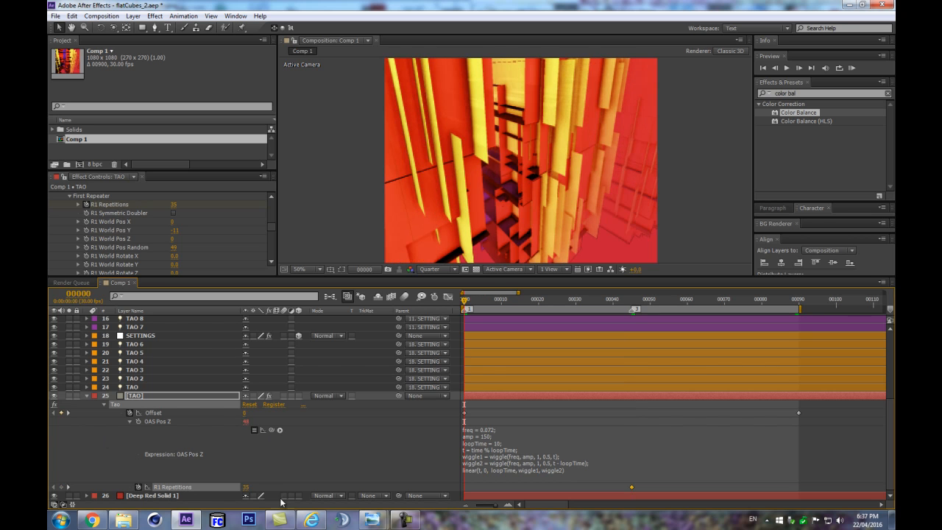
click(247, 486)
text(3)
key(Return)
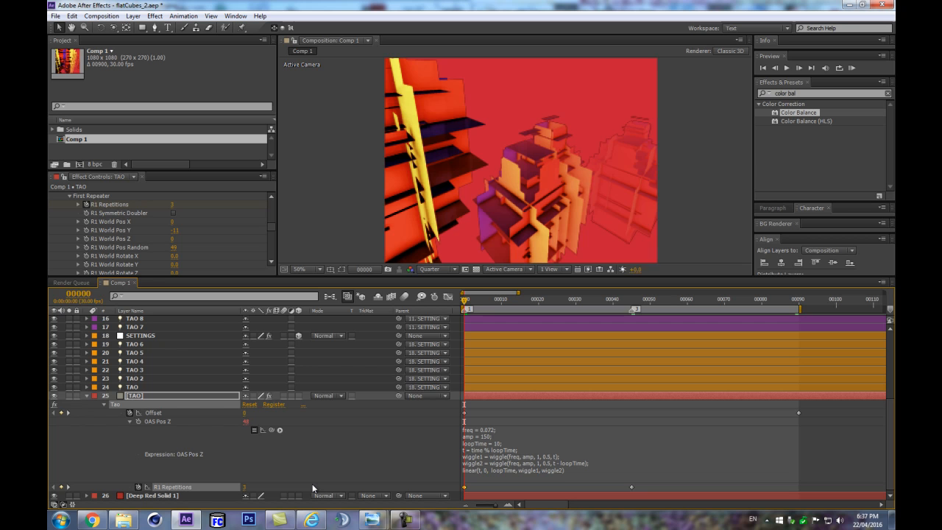
Step: Turn TAO's Supersample off and compare the render quality of the cubes up close
drag(348, 167, 360, 132)
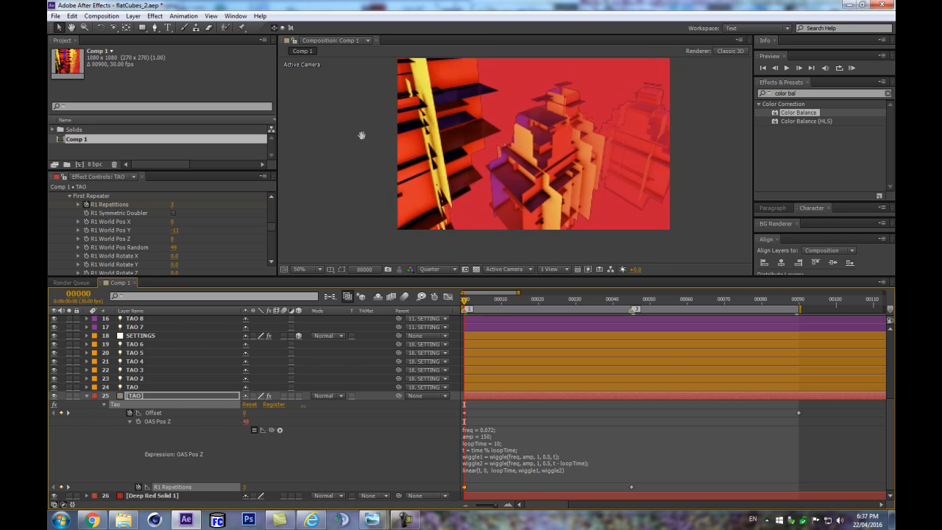
scroll(431, 166, up, 2)
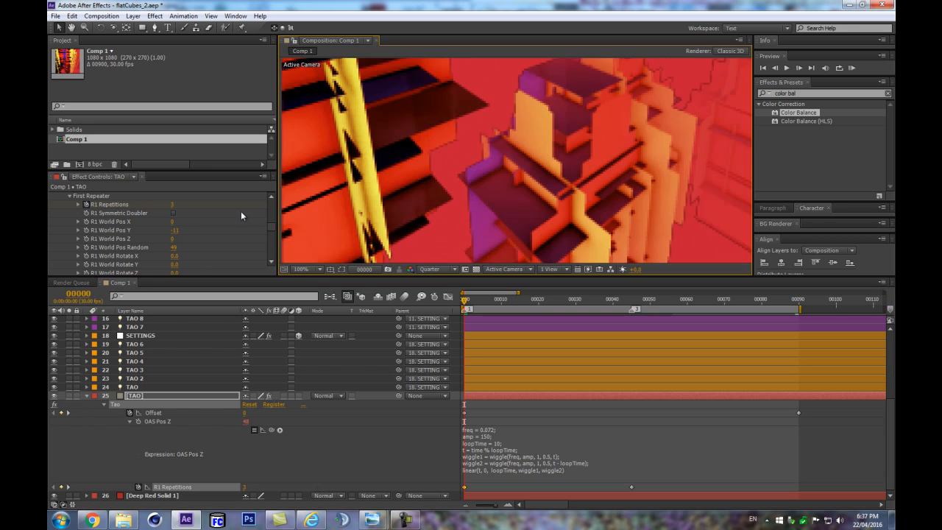
drag(271, 228, 270, 252)
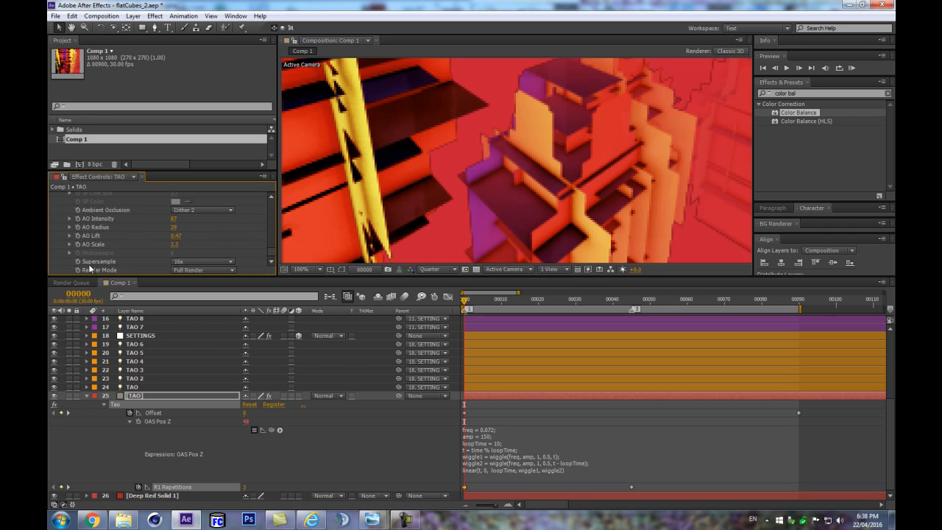
click(183, 263)
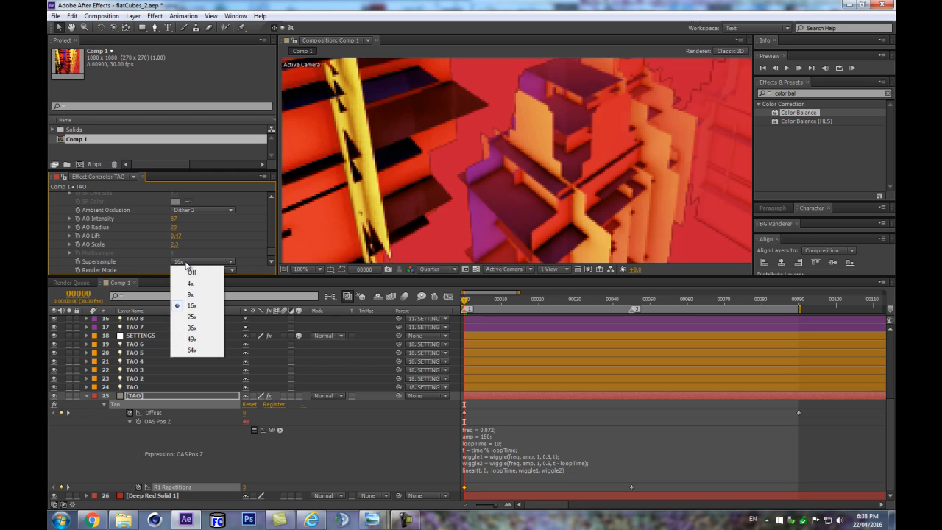
click(202, 276)
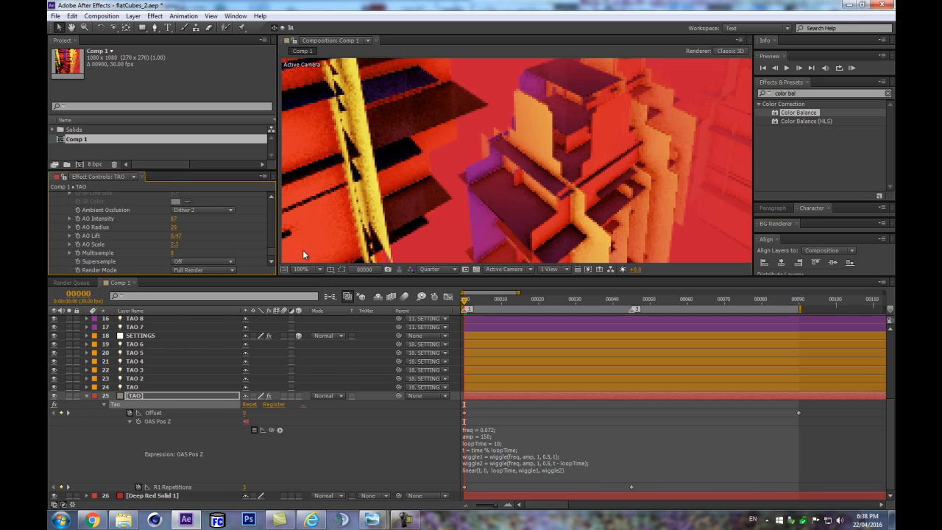
scroll(474, 182, down, 2)
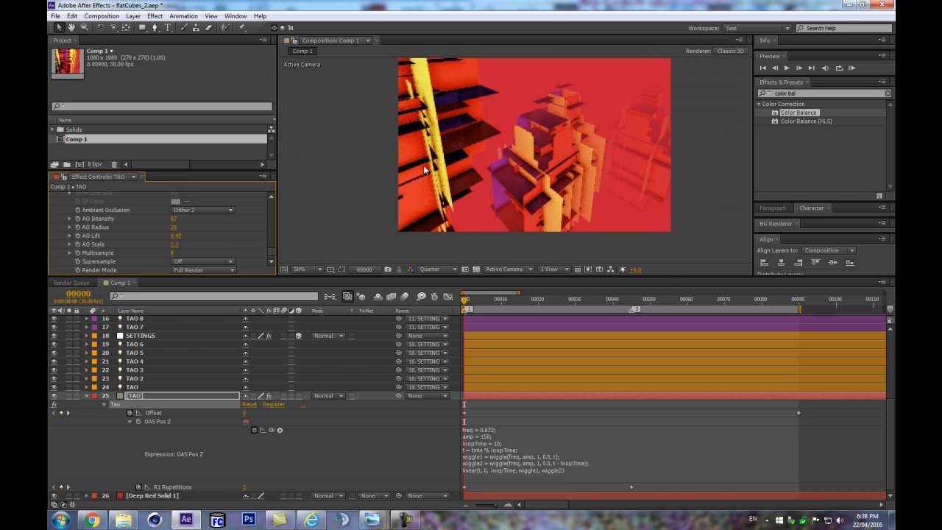
scroll(617, 137, up, 2)
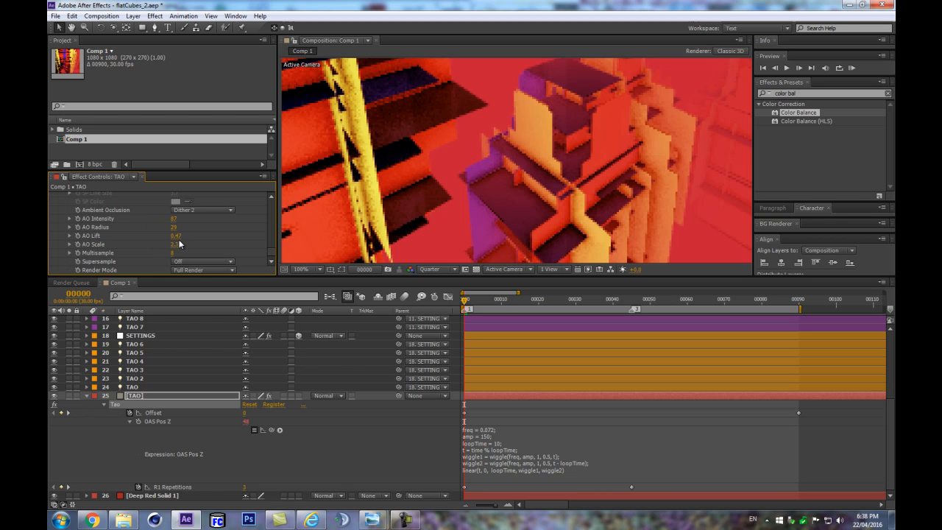
scroll(524, 210, down, 2)
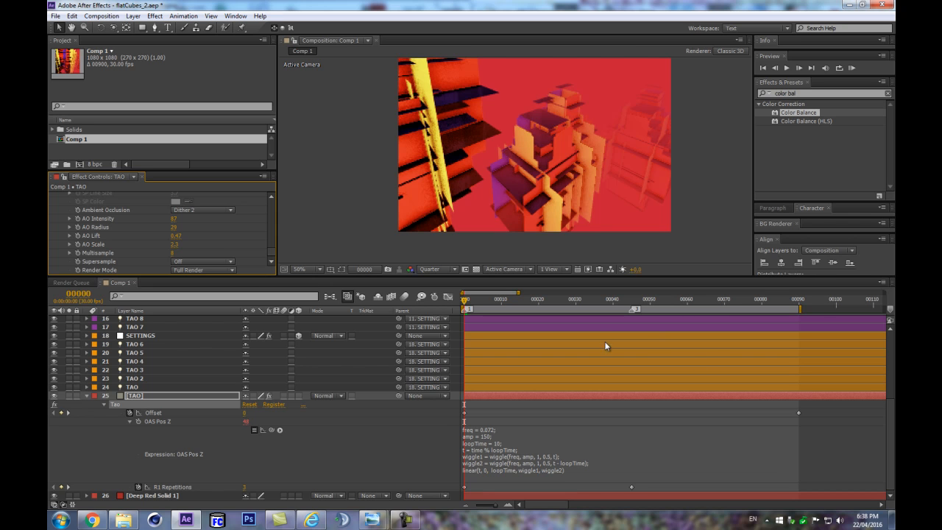
Step: Copy the frame 0 R1 Repetitions keyframe to frame 90
click(800, 298)
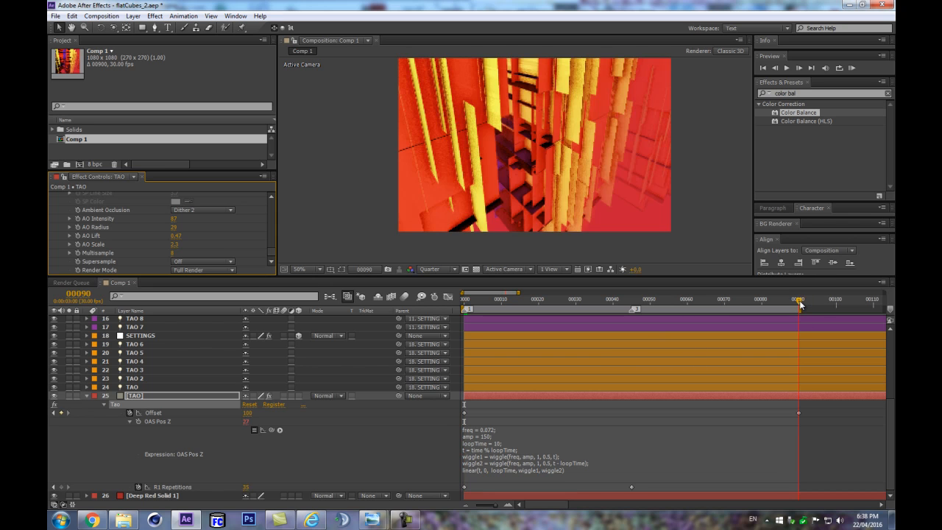
click(463, 487)
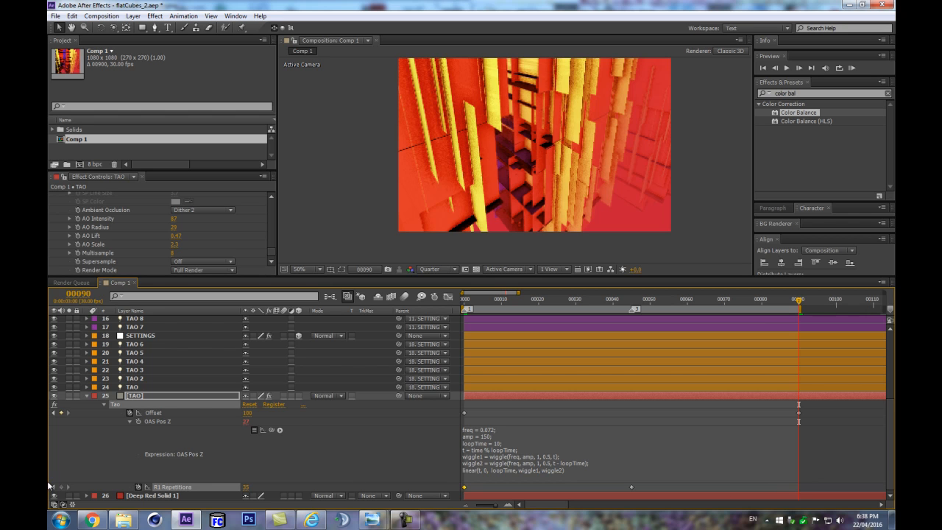
click(194, 393)
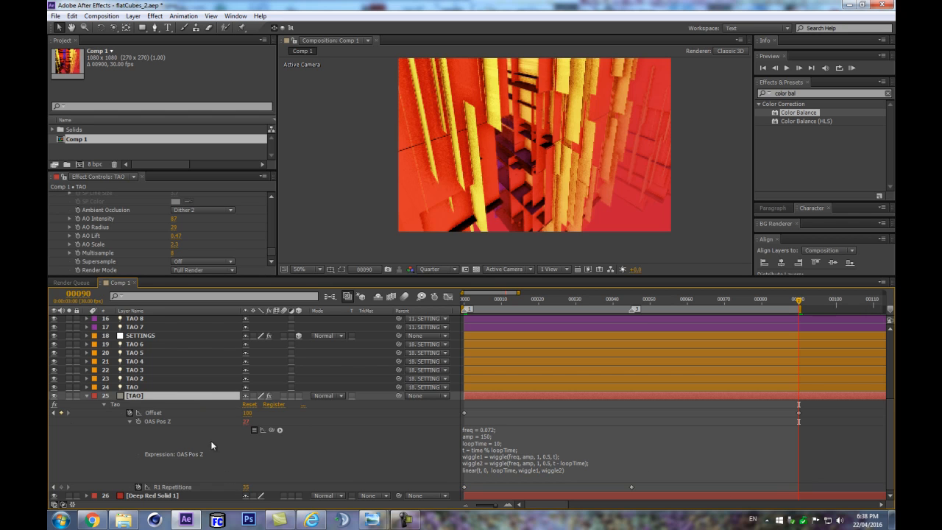
click(466, 487)
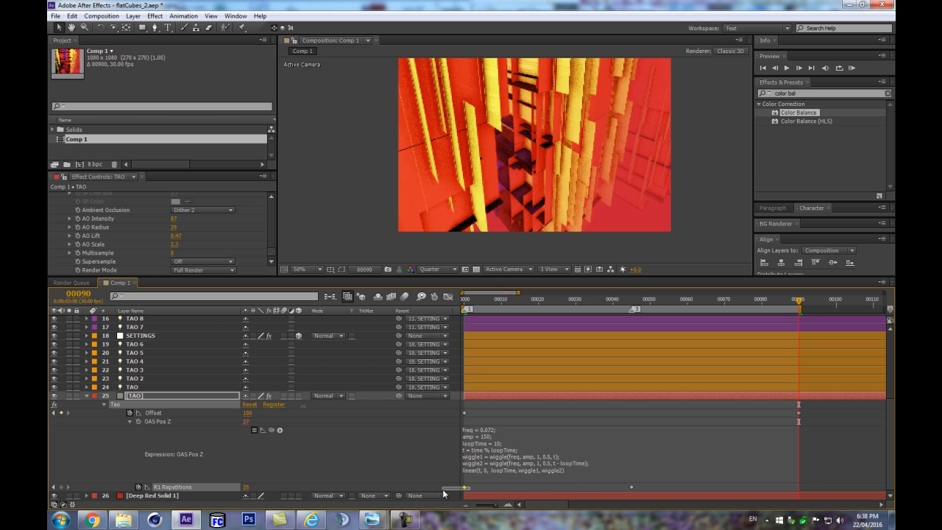
key(ctrl+v)
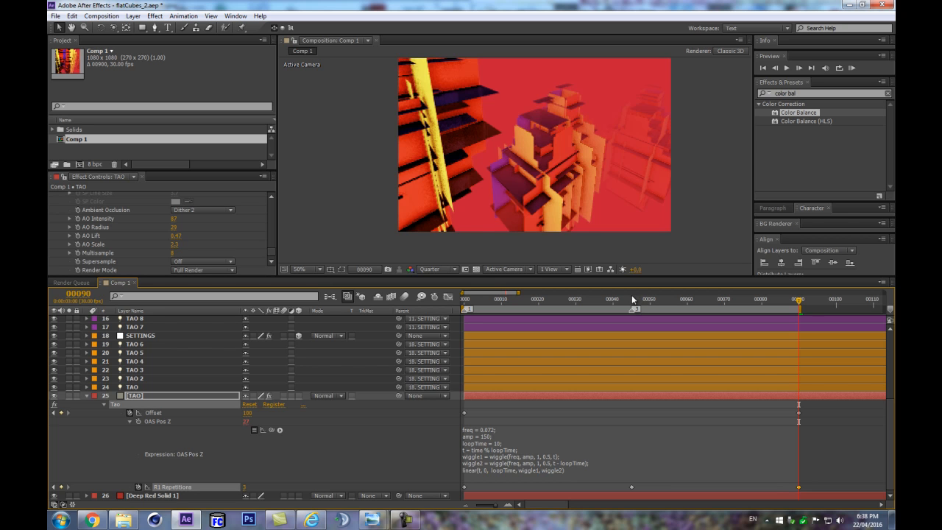
Step: Preview the growing and shrinking tower animation at 25% magnification
scroll(574, 160, down, 1)
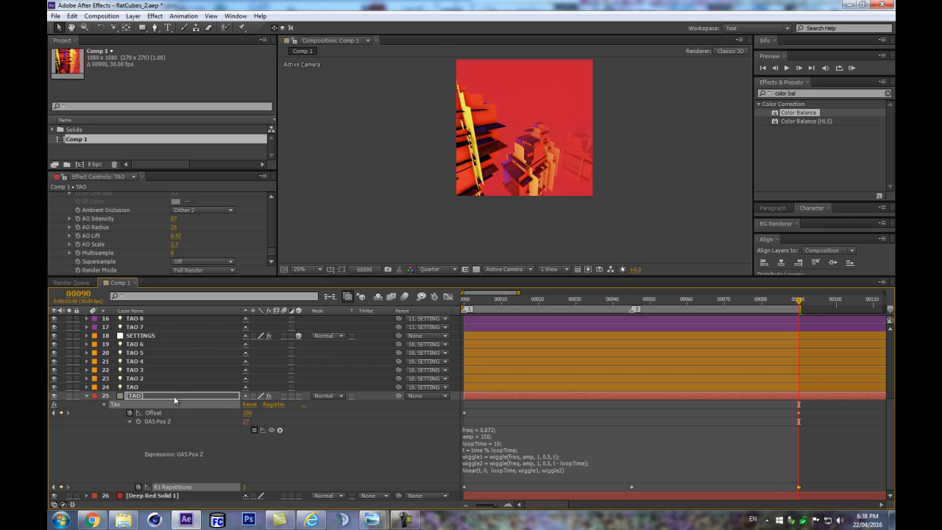
click(158, 396)
key(KP_0)
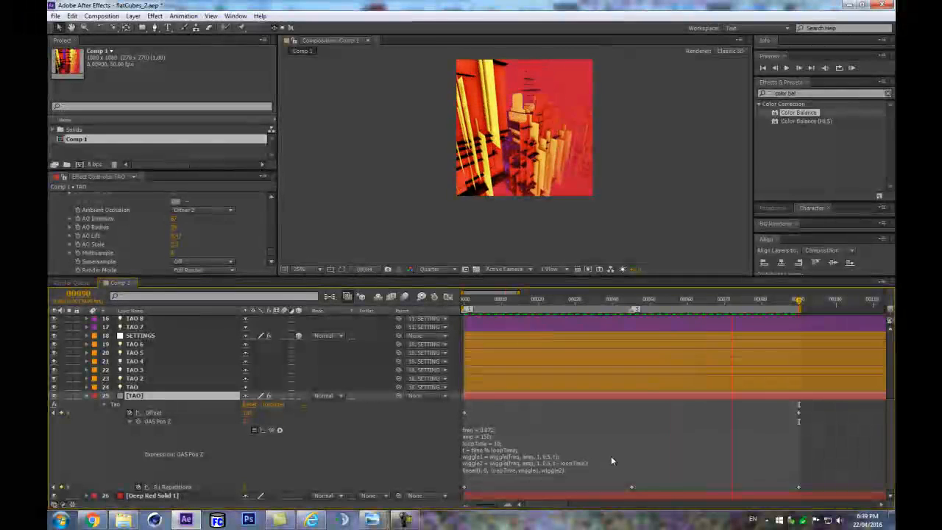
Step: Apply an Easy Ease keyframe assistant to all three R1 Repetitions keyframes and preview the animation
click(630, 486)
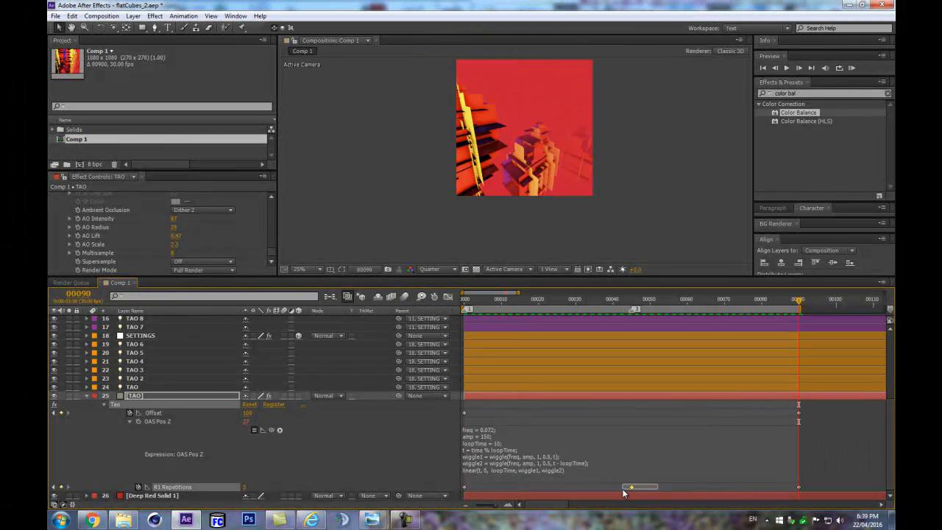
drag(475, 482, 432, 454)
drag(821, 464, 396, 501)
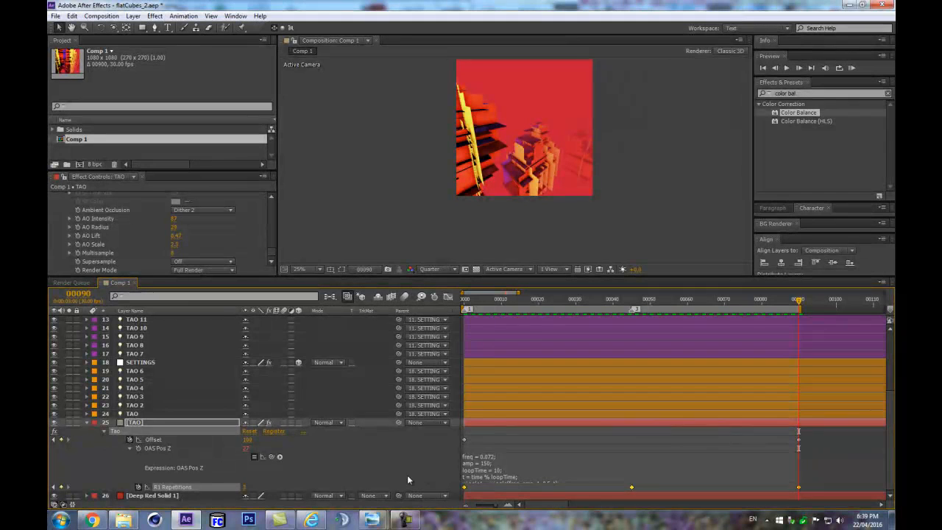
drag(827, 490, 355, 499)
right_click(631, 486)
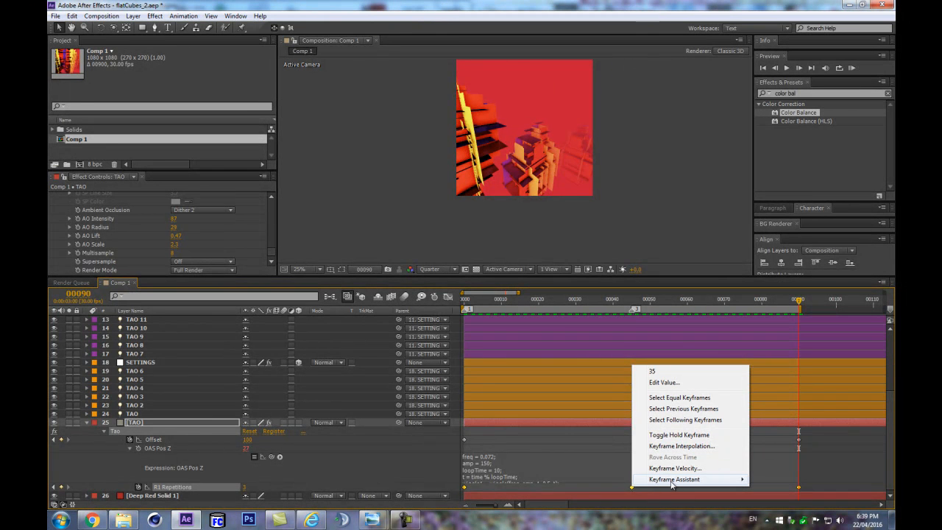
mouse_move(651, 479)
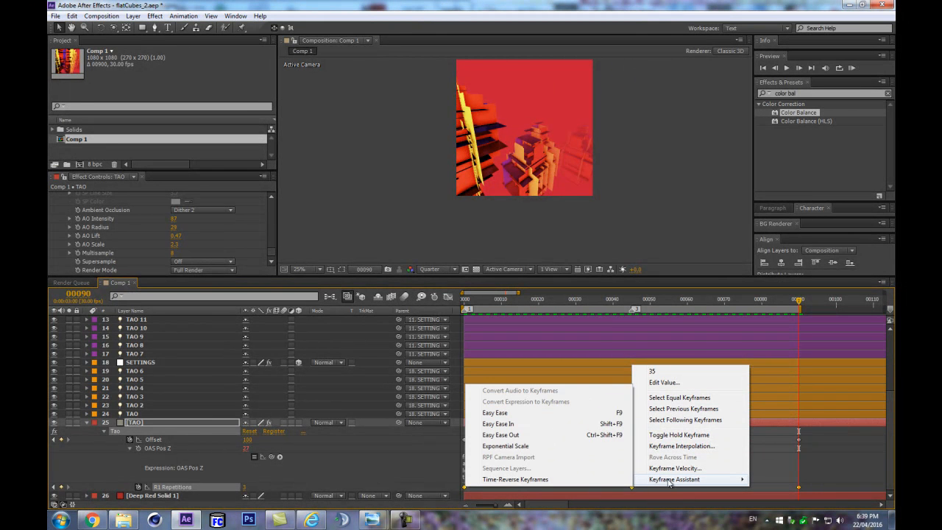
click(504, 435)
click(372, 457)
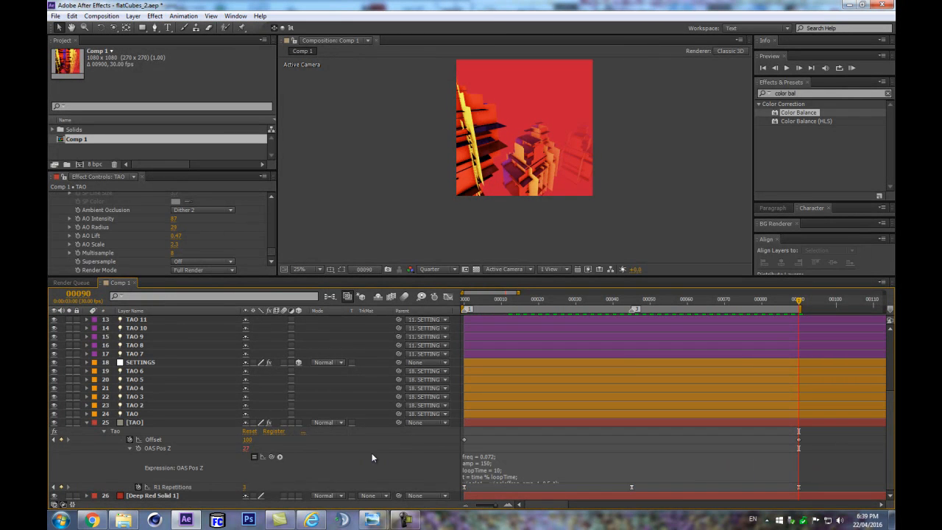
key(KP_0)
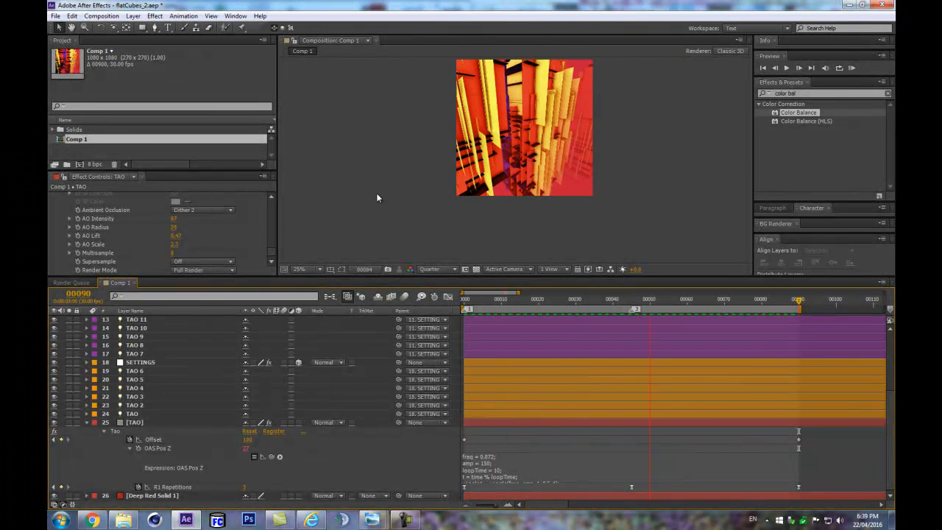
Step: Copy the looping wiggle expression from OAS Pos Z into a new expression on TAO's OAS Size
click(493, 469)
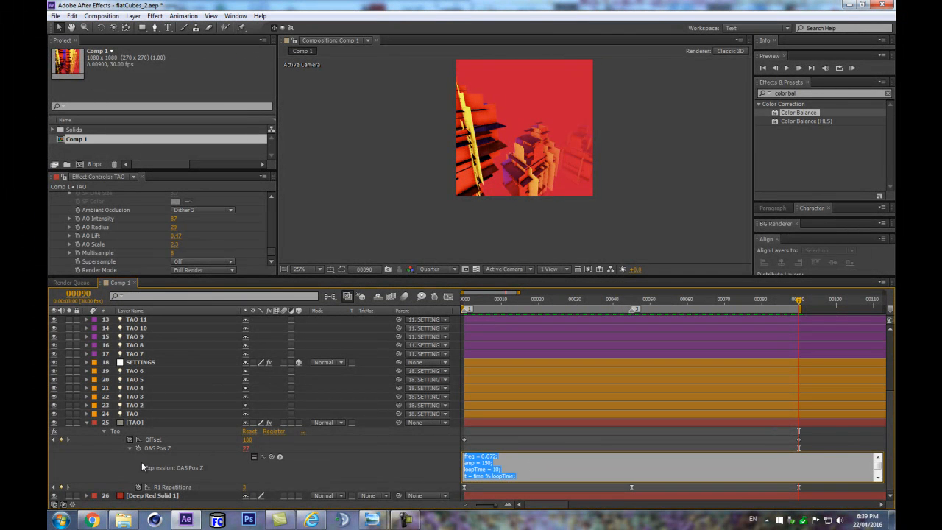
click(165, 423)
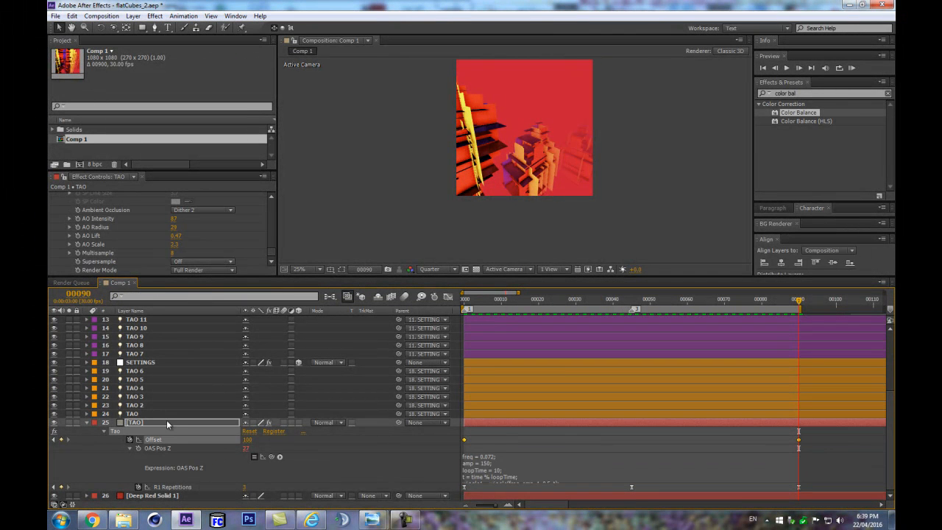
drag(275, 254, 266, 221)
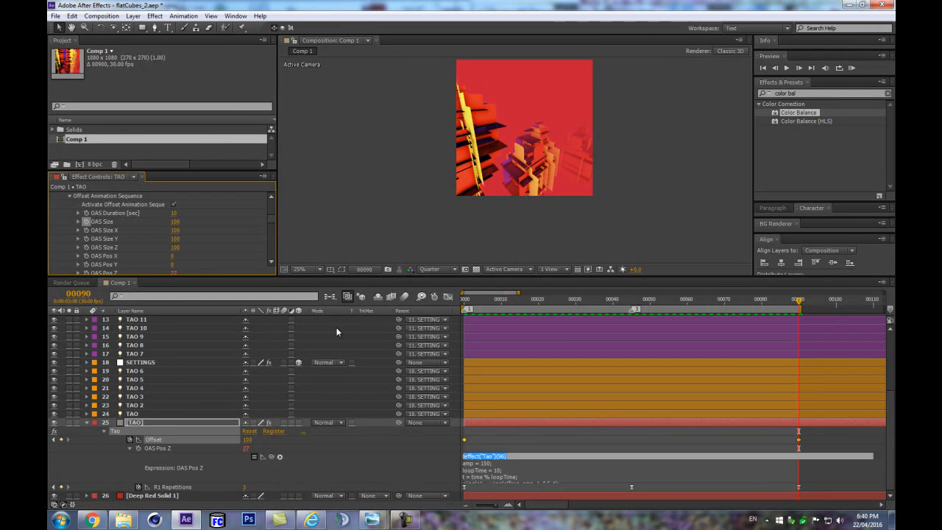
text(linear(t, 0, loopTime, wiggle1, wiggle2))
drag(571, 461, 571, 505)
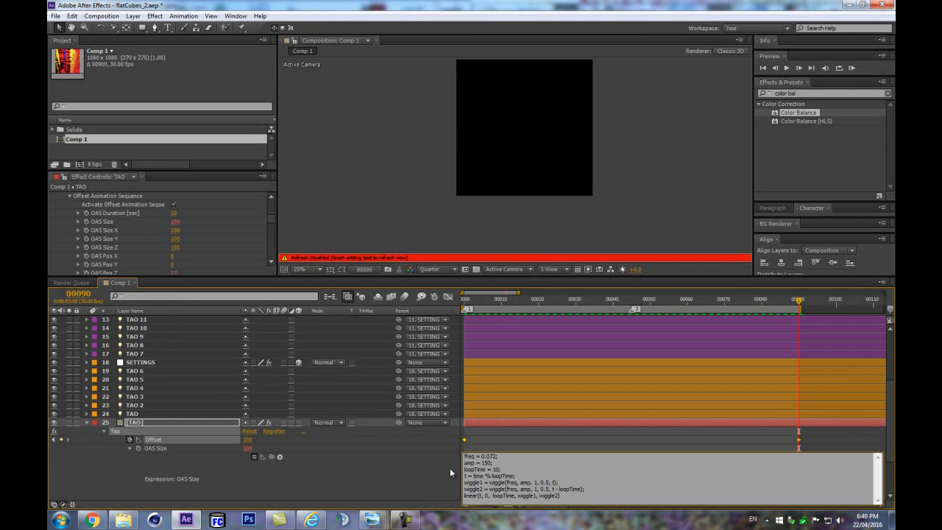
Step: Change the wiggle amplitude in the OAS Size expression to 20
key(BackSpace)
key(BackSpace)
text(2)
click(396, 477)
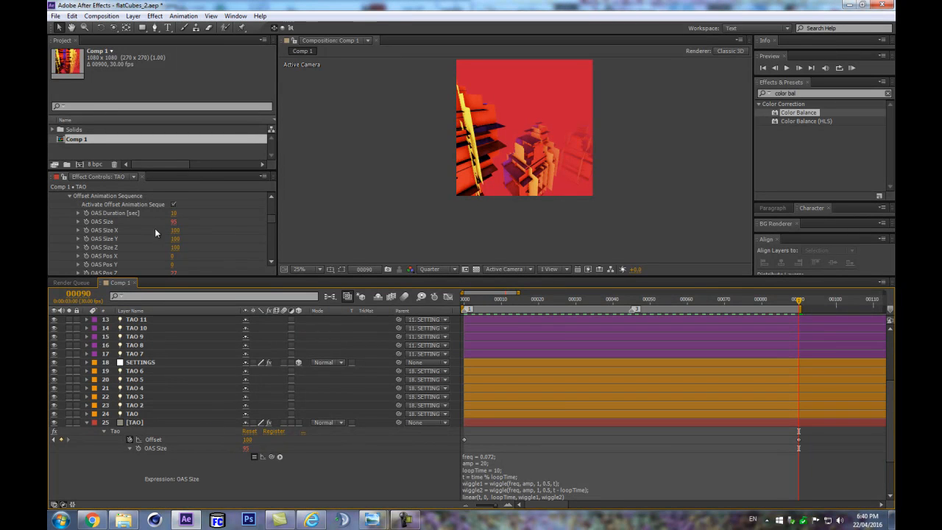
Step: Try setting TAO's OAS Size to 0, then undo the change
click(245, 448)
text(0)
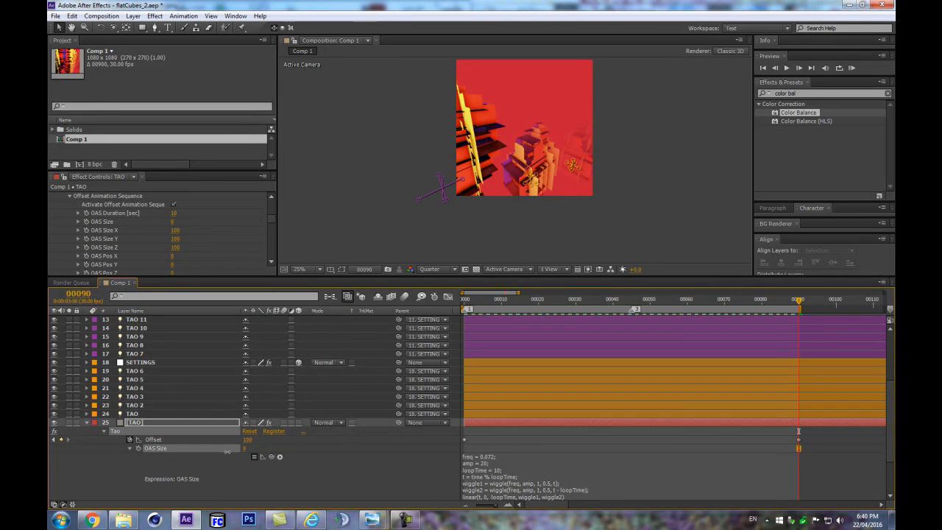
key(Return)
key(ctrl+z)
click(244, 448)
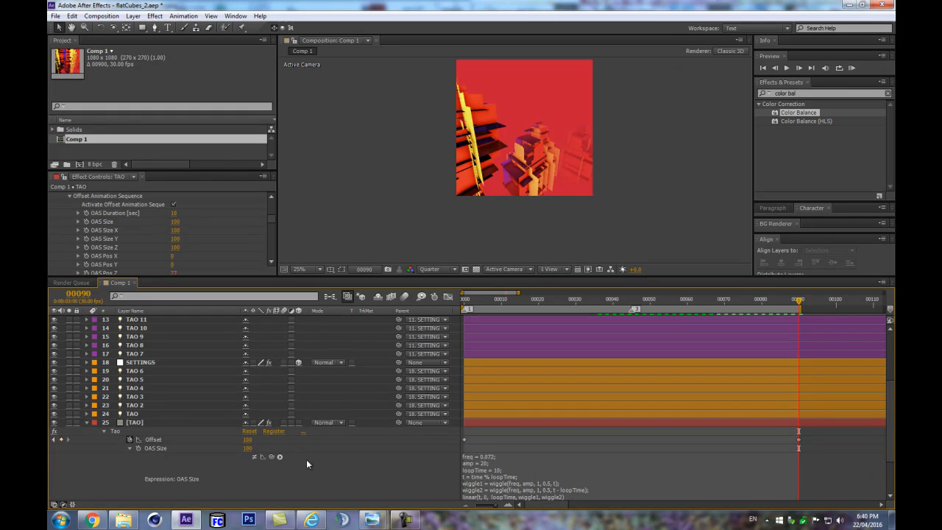
Step: Try OAS Size at 50 with its expression disabled, then undo the value and re-enable the expression
click(253, 456)
drag(247, 452, 242, 453)
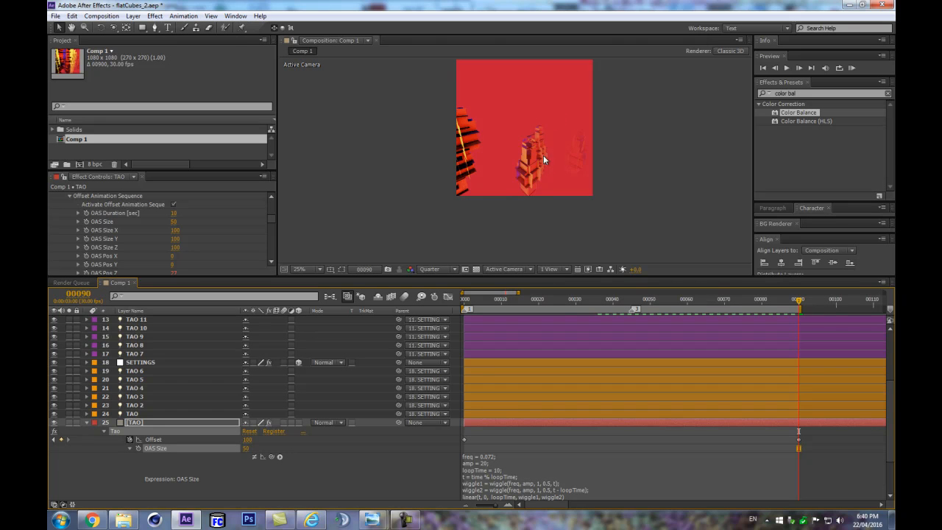
scroll(545, 150, up, 2)
scroll(542, 168, down, 1)
key(ctrl+z)
click(212, 472)
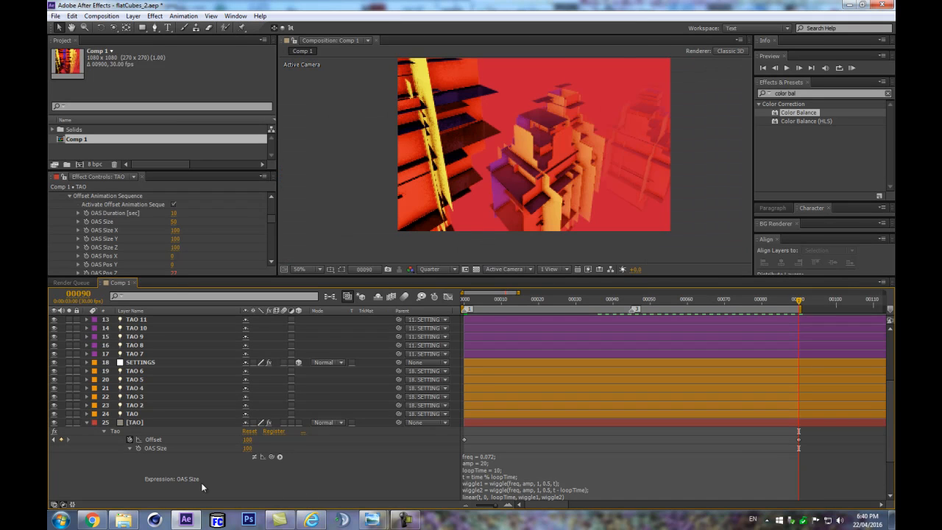
click(252, 456)
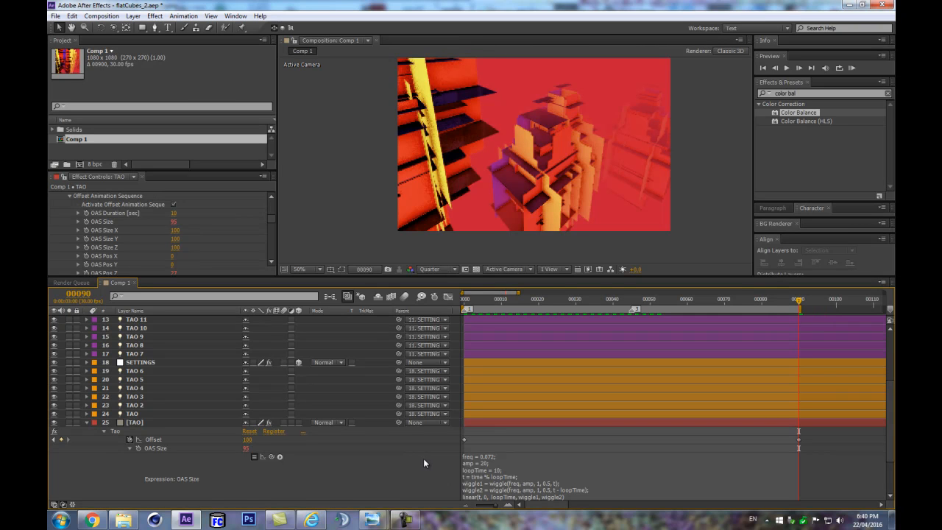
Step: Preview the animation with the OAS Size wiggle at 50% and then 25% magnification
key(space)
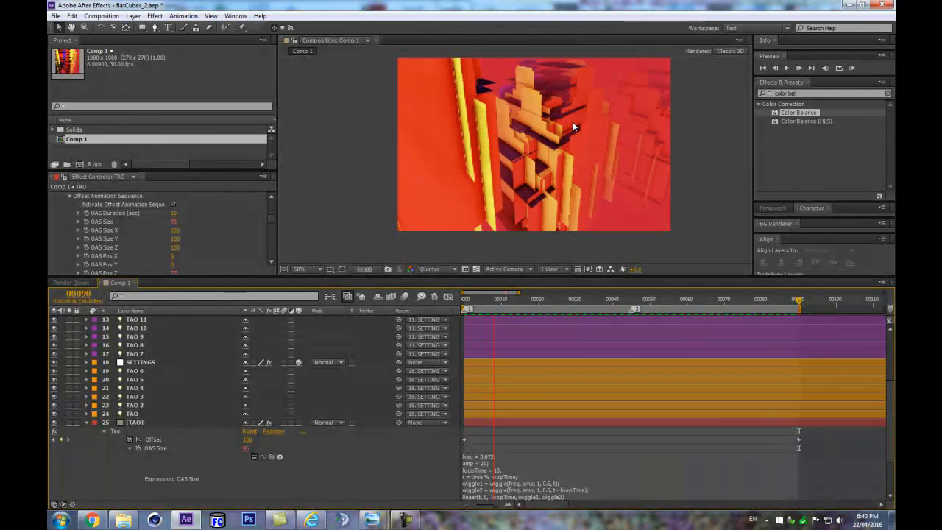
key(space)
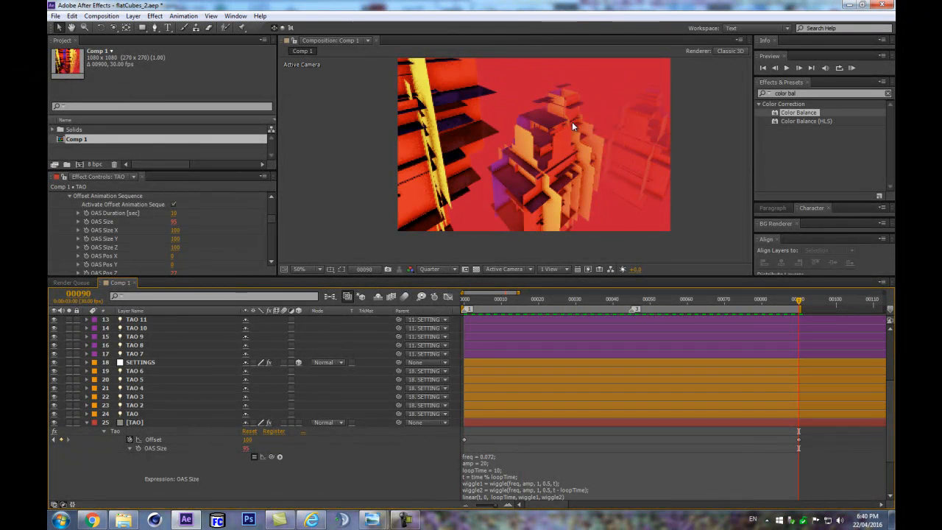
click(134, 423)
key(comma)
key(space)
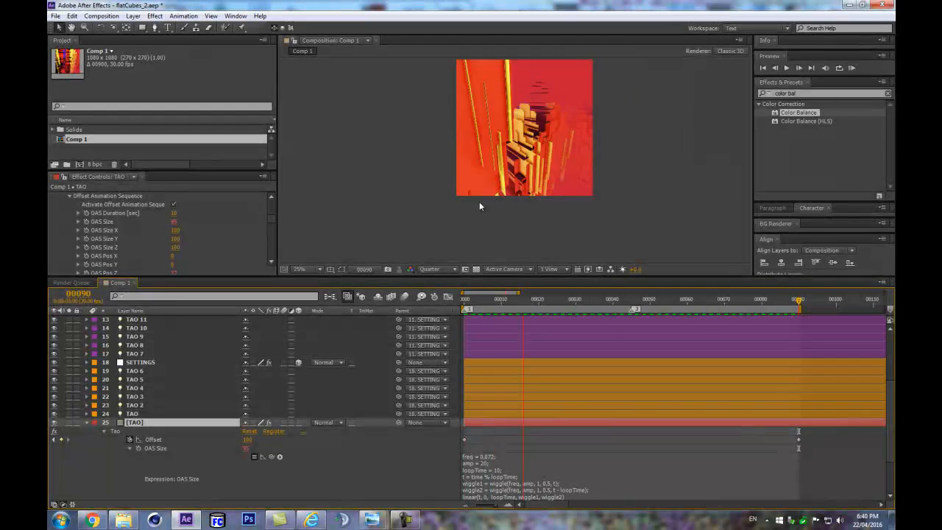